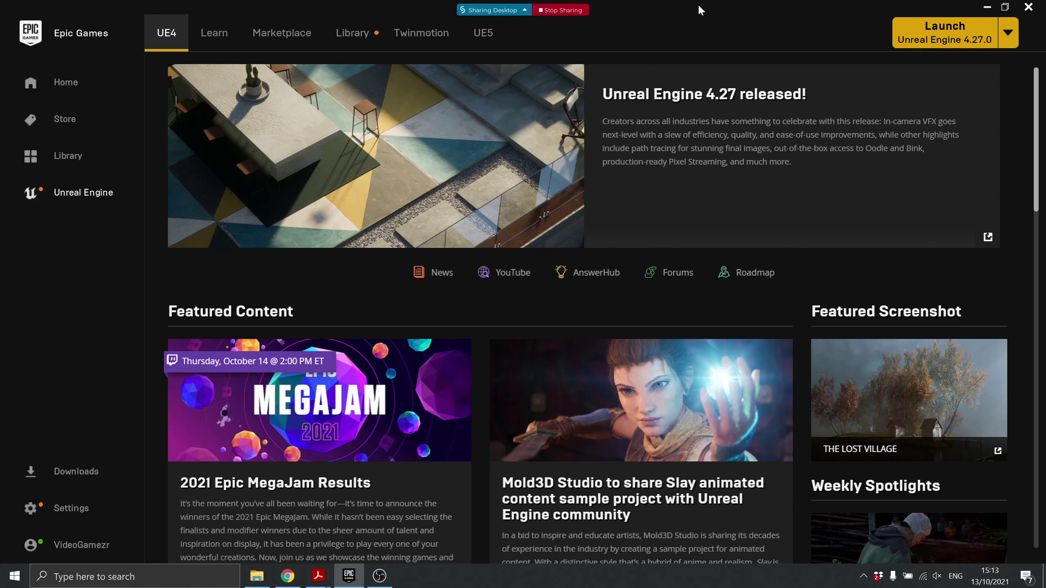
Launch Unreal Engine 4.27.0 and start a new Games project based on the First Person template
left_click(940, 47)
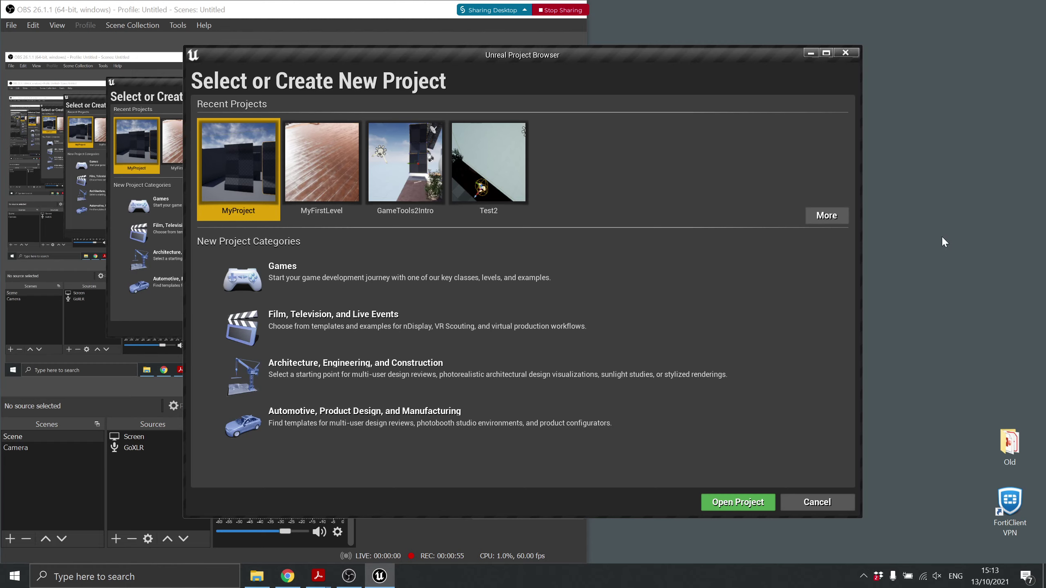
left_click(416, 273)
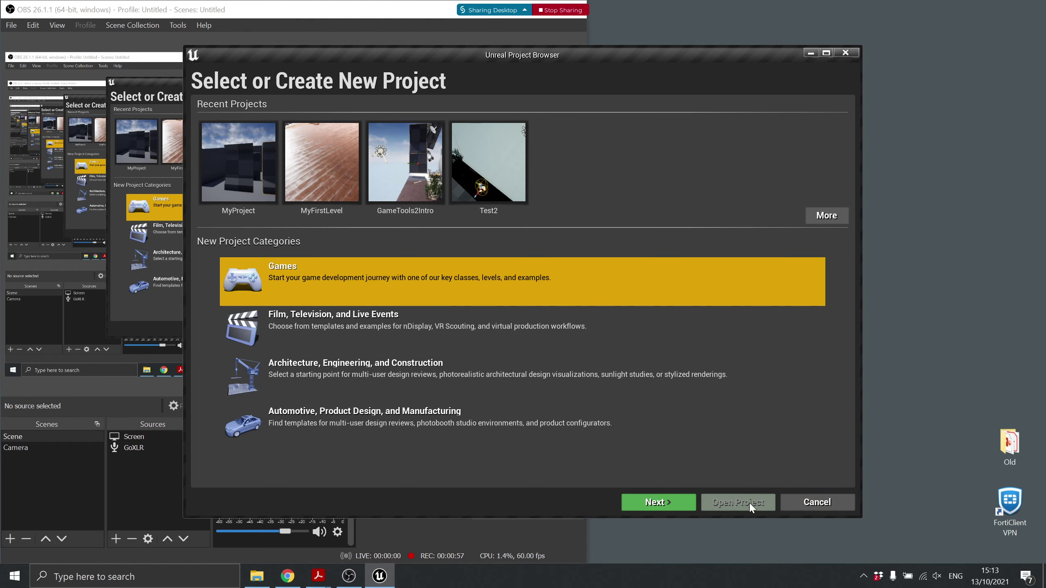
left_click(668, 503)
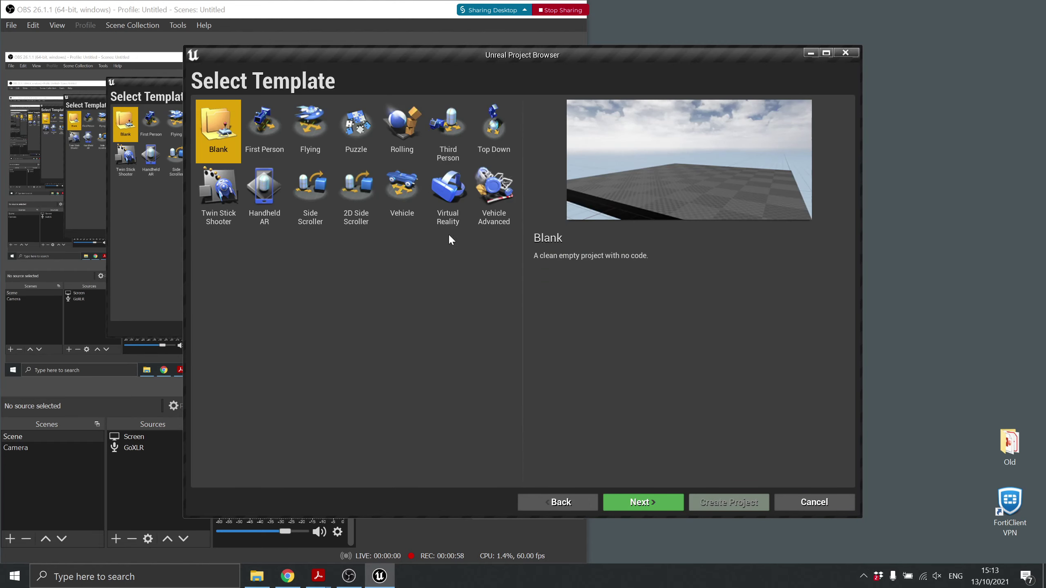
left_click(256, 128)
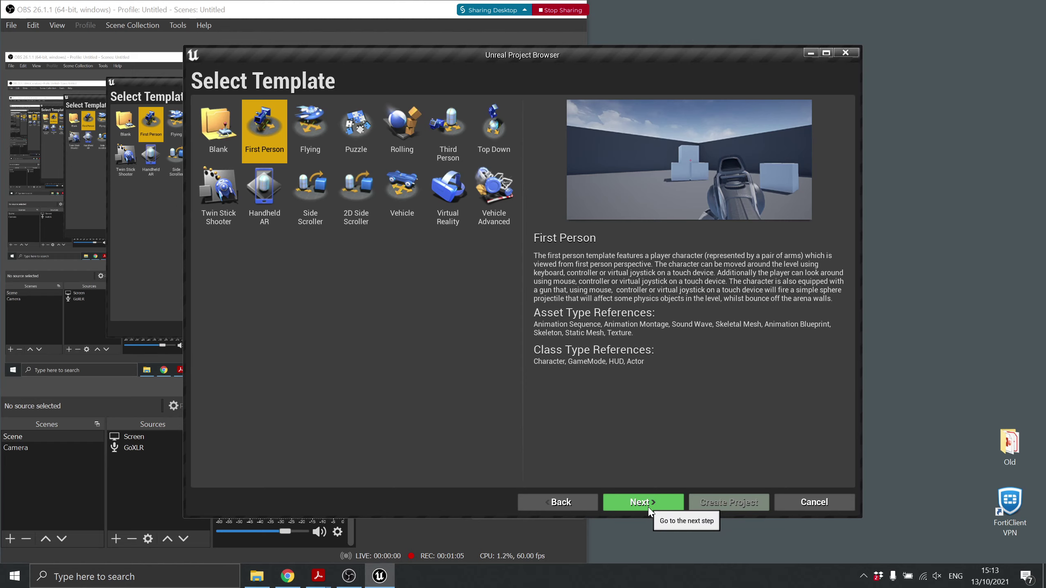
left_click(636, 501)
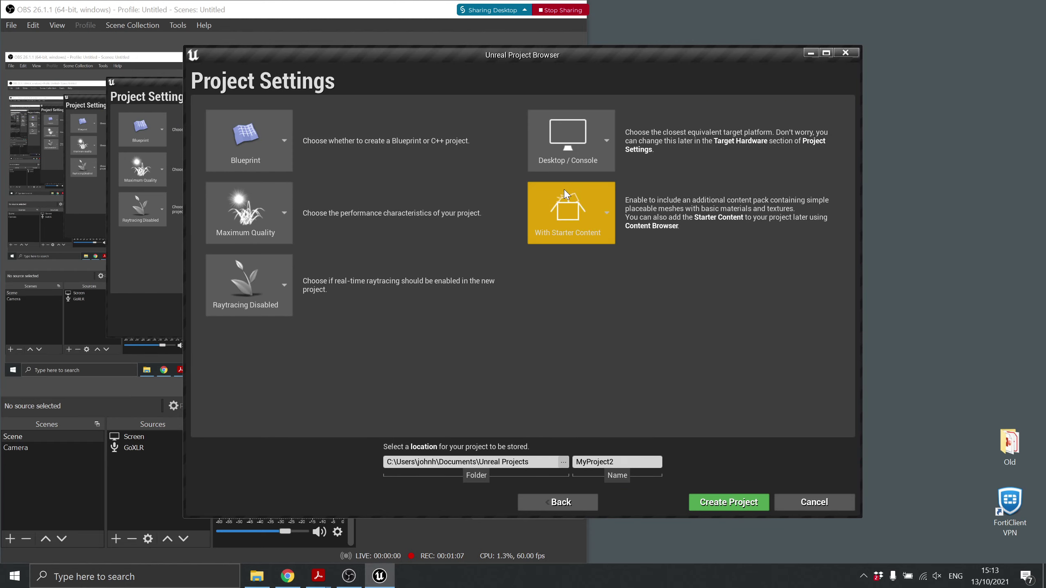
Keep the starter content included, name the project ModularLevelDesign, and create it
left_click(598, 207)
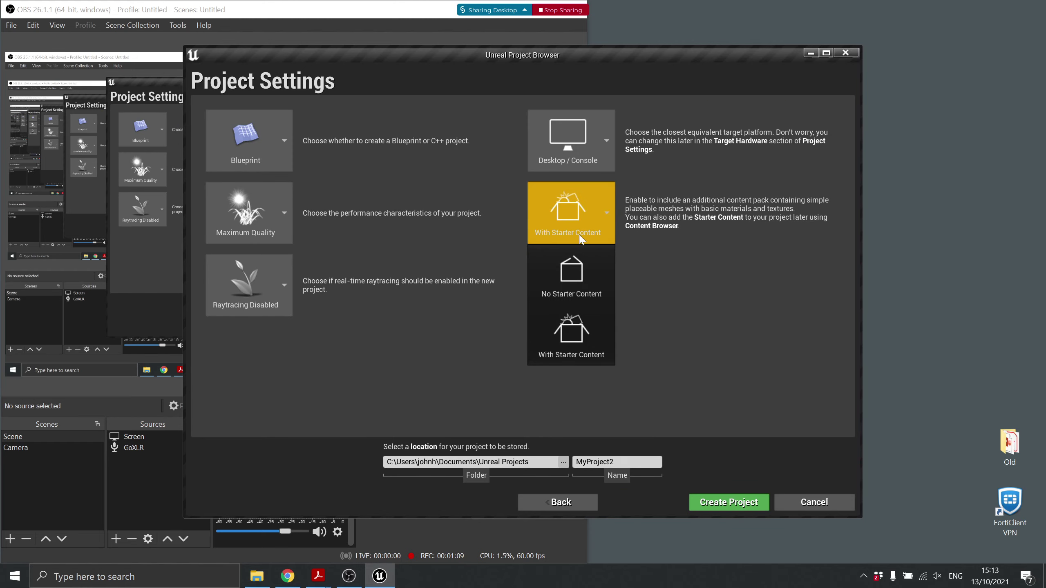
double_click(576, 461)
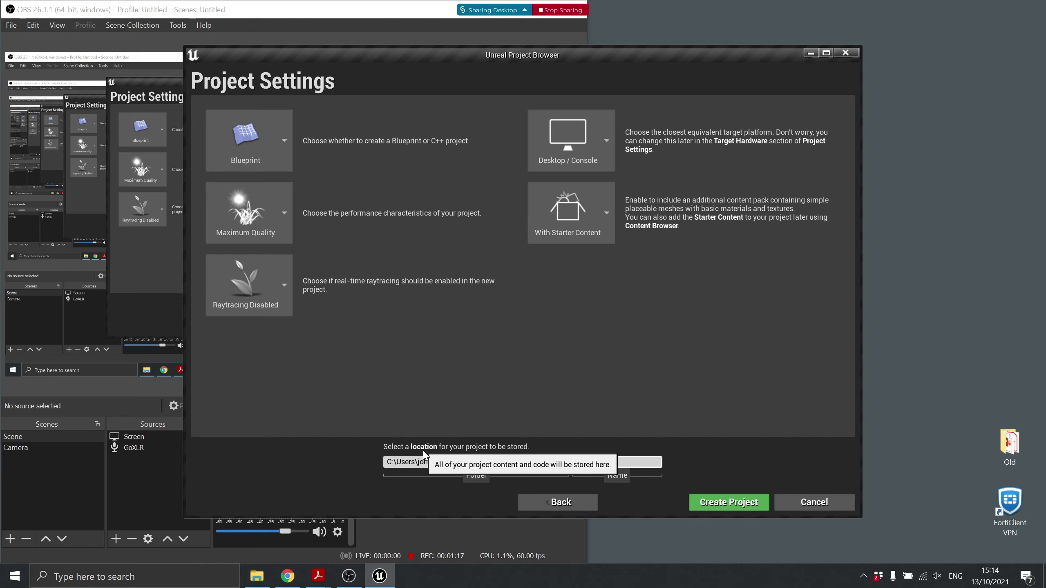
type("larLevelDesign")
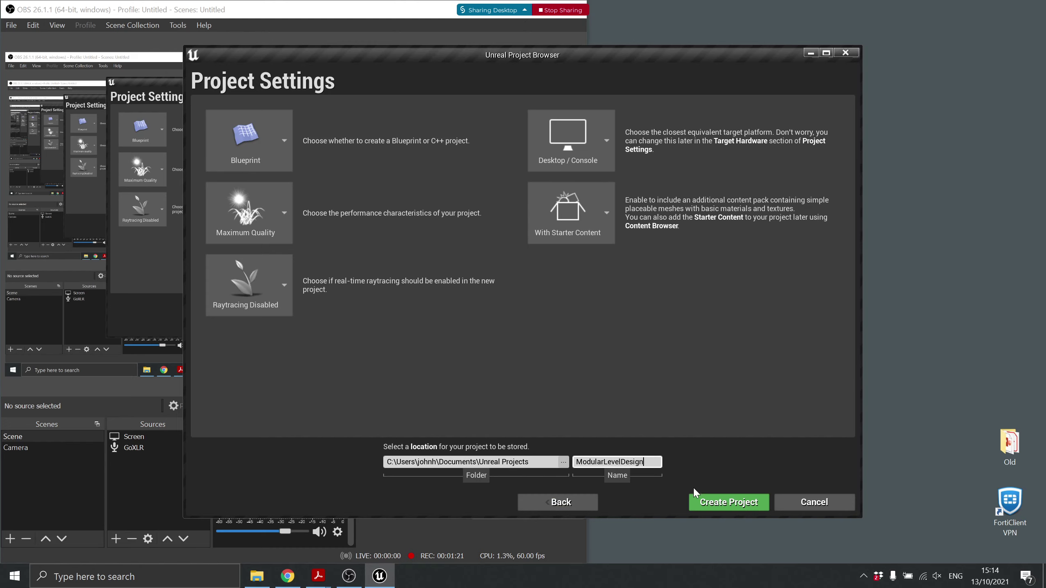
left_click(721, 505)
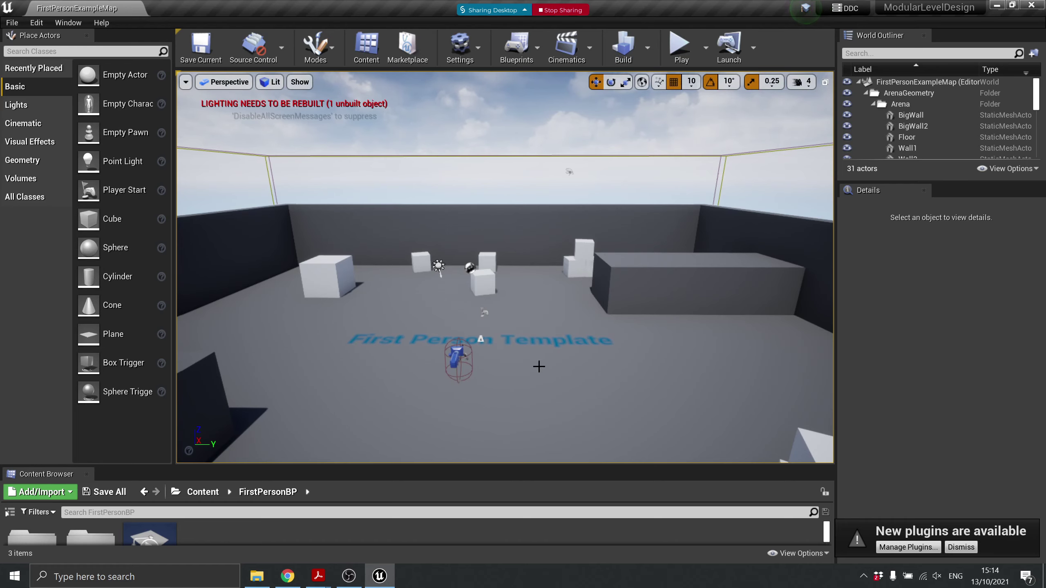
Playtest the first-person example level by moving around the arena and firing the gun, and end the play session
left_click(676, 60)
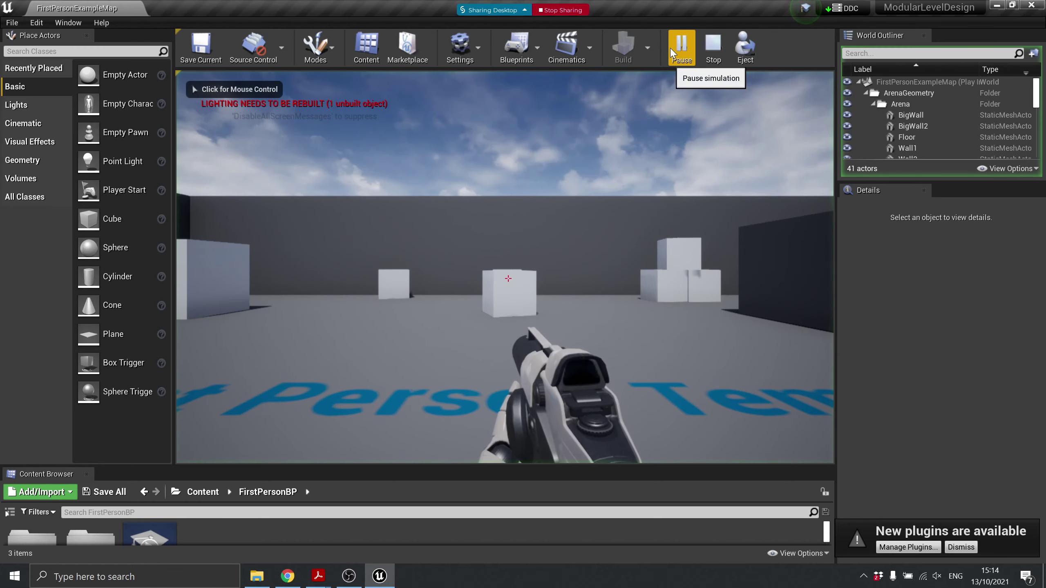
left_click(546, 202)
left_click(509, 278)
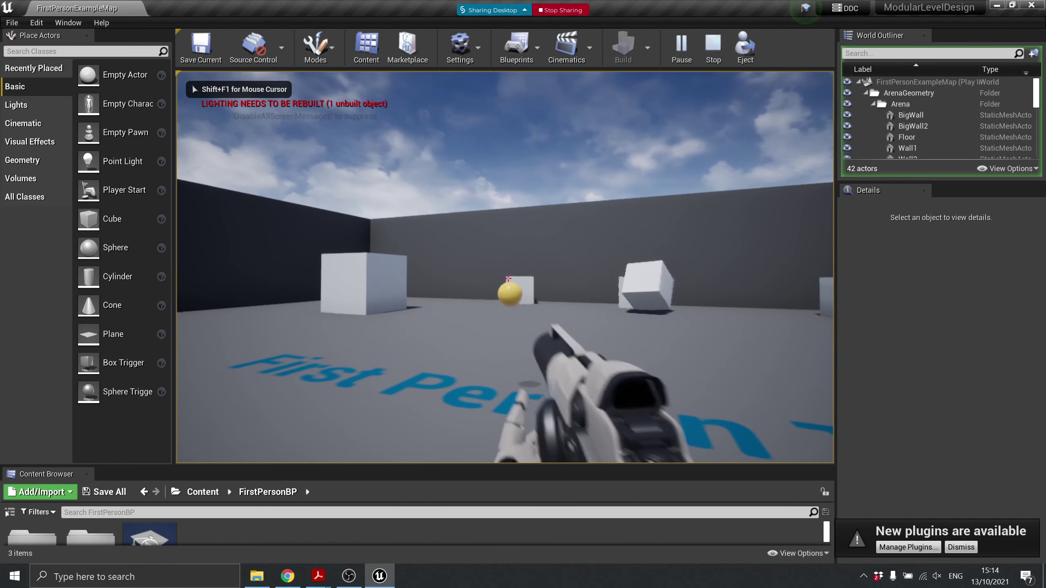
left_click(508, 278)
left_click(508, 278)
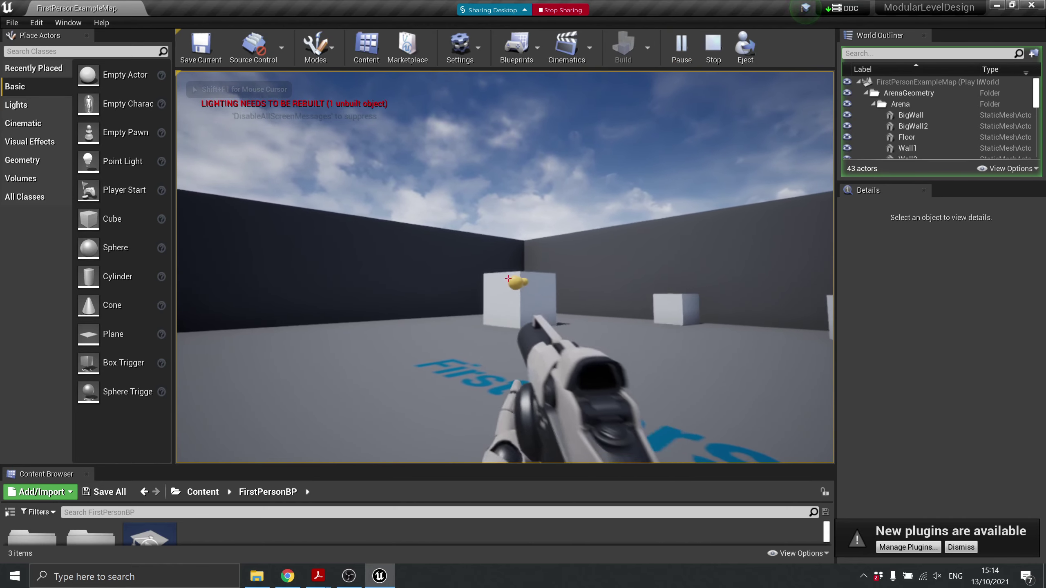
key("w")
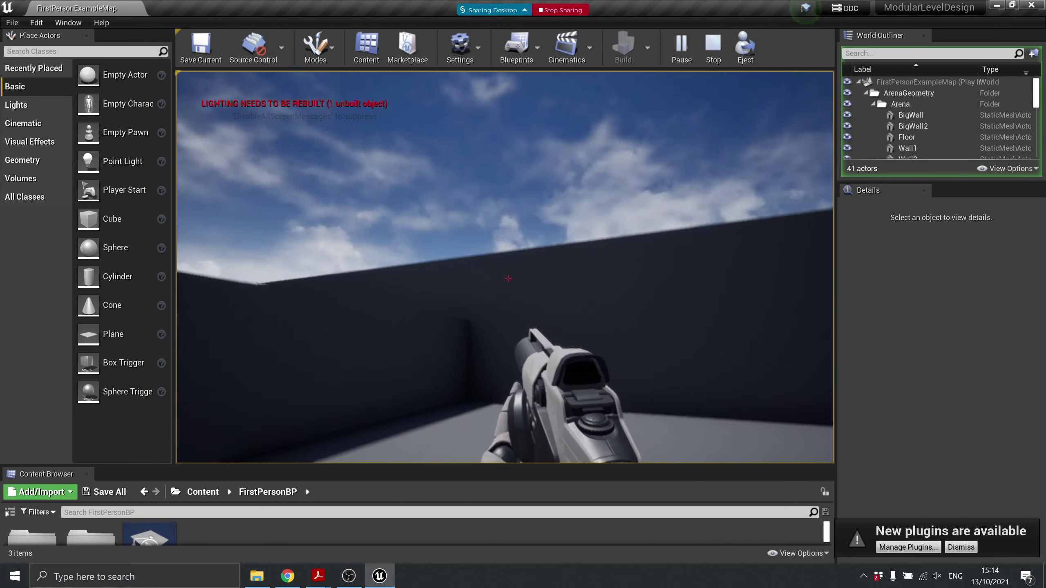
key("w")
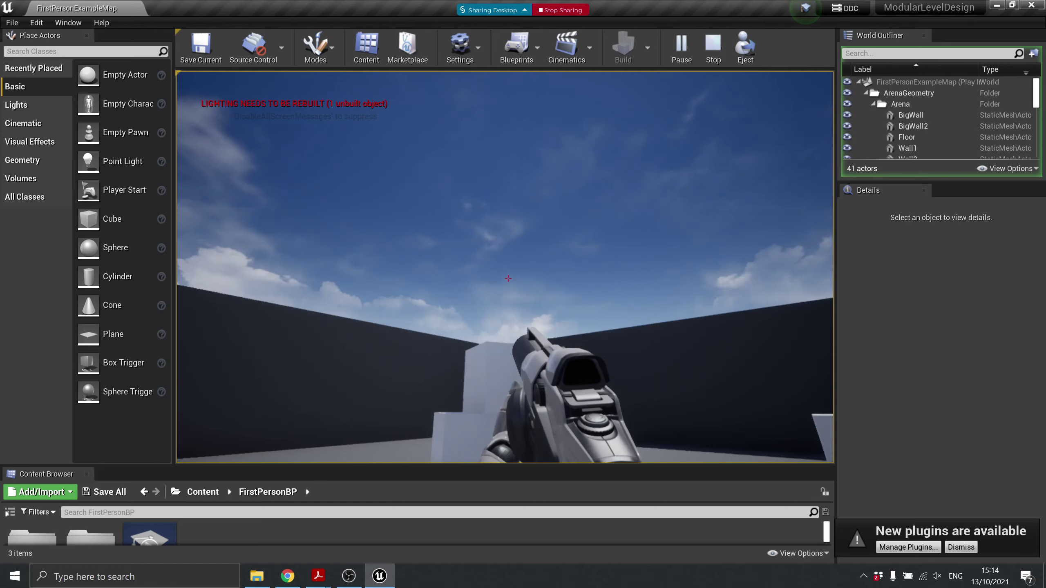
key("Escape")
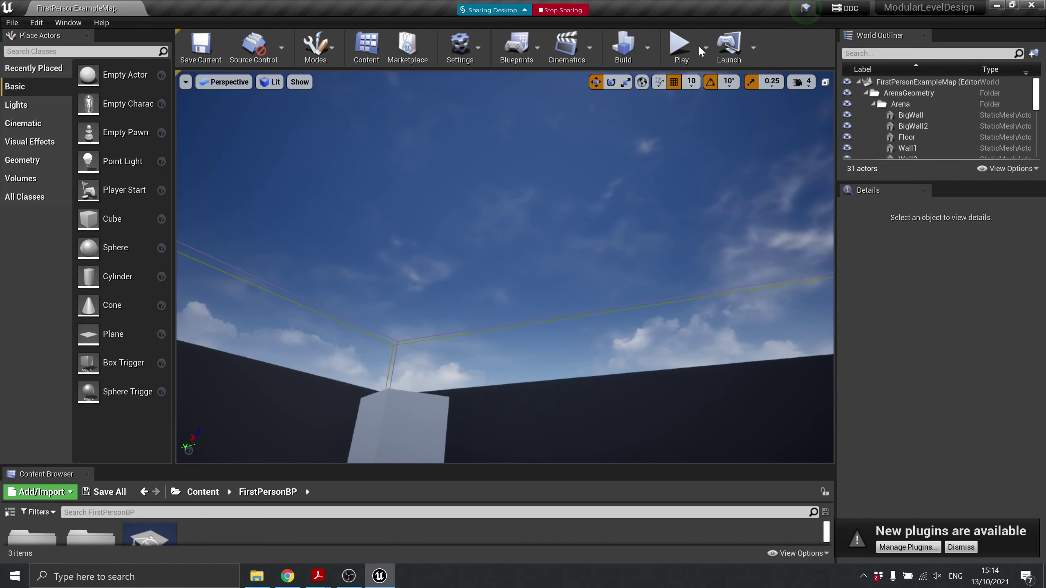
Select the FirstPersonCharacter actor in the level and open its Blueprint for editing
right_click_drag(494, 247, 191, 337)
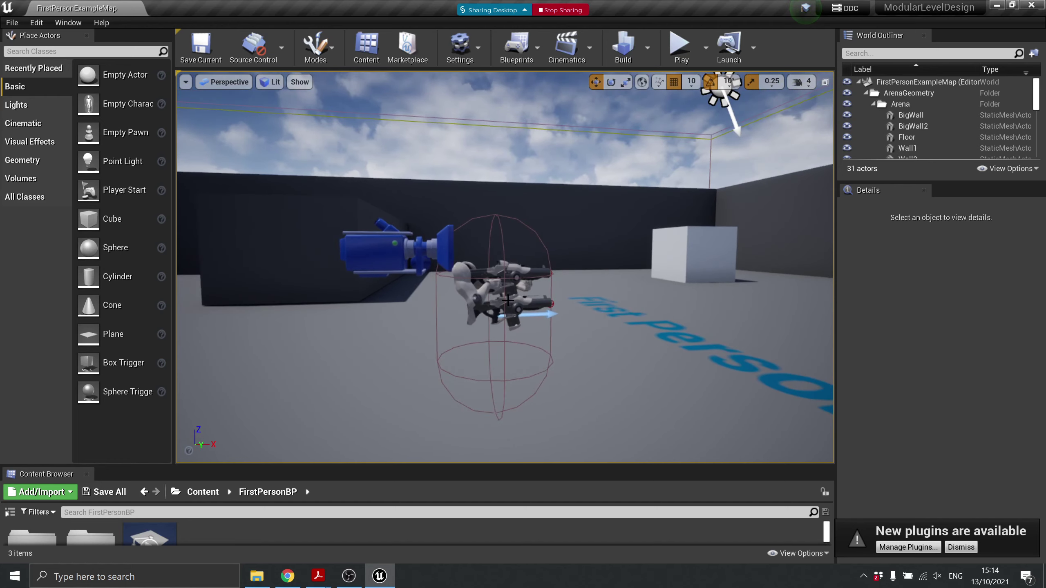
left_click(396, 255)
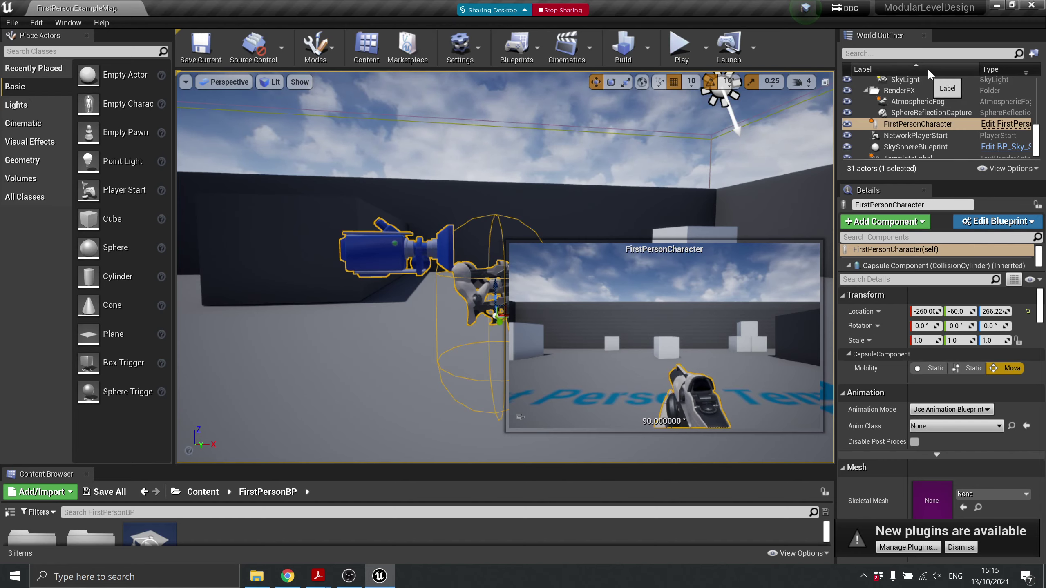
left_click(991, 124)
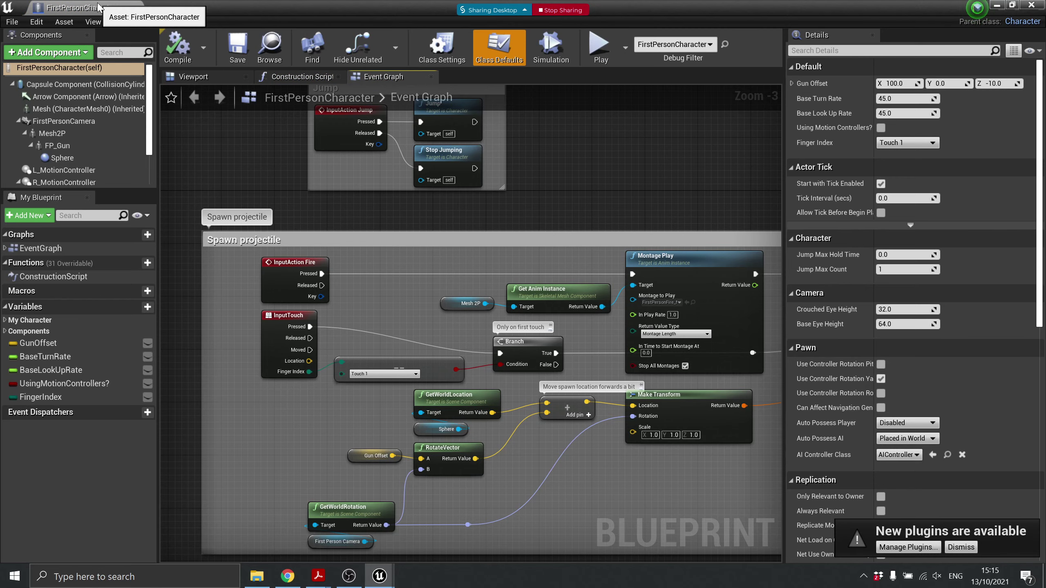
Dock the FirstPersonCharacter Blueprint editor in the main window beside FirstPersonExampleMap and check switching between the two
left_click_drag(99, 7, 197, 14)
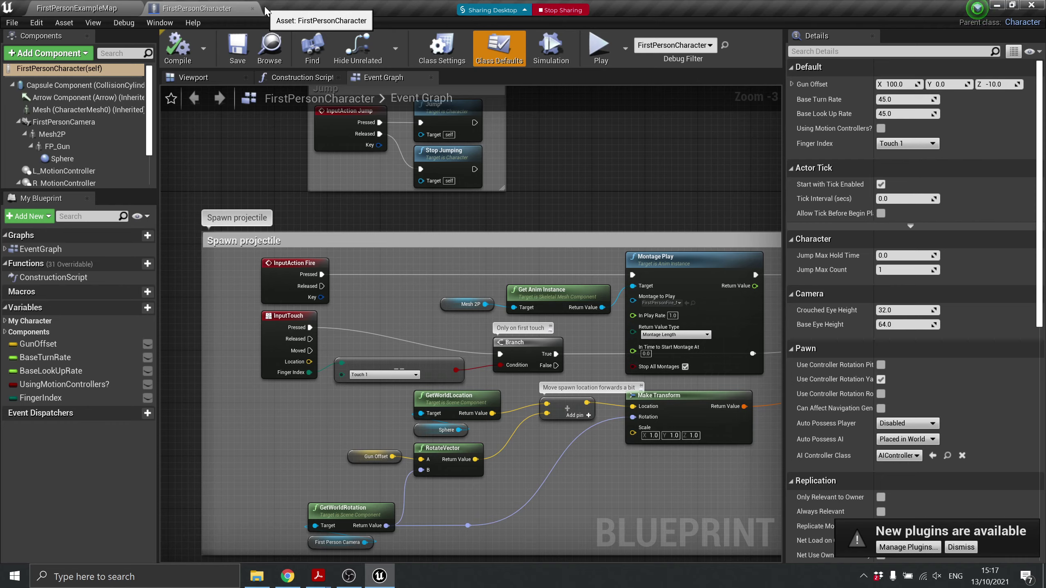
left_click_drag(236, 7, 319, 117)
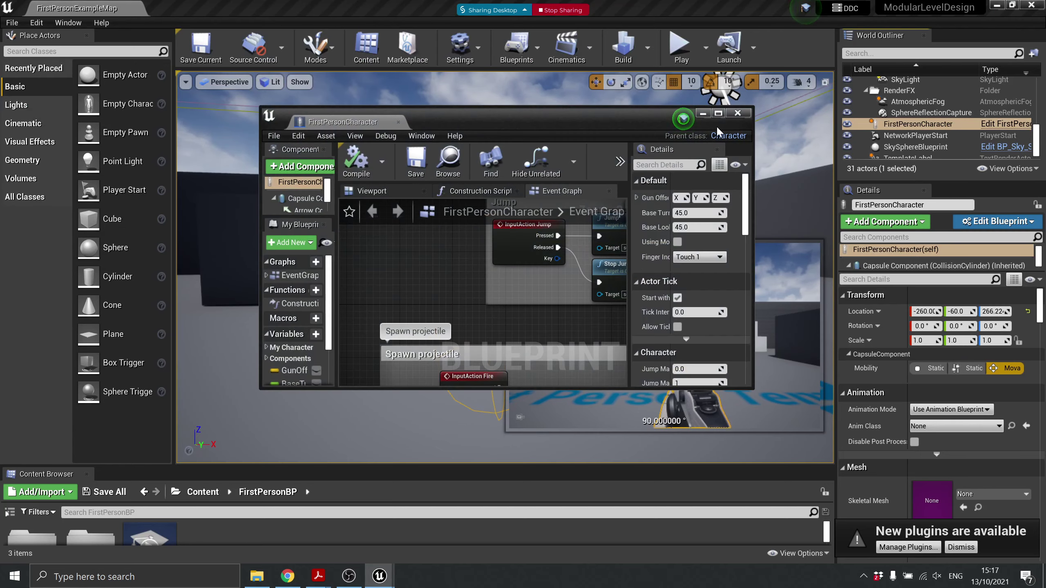
left_click(719, 114)
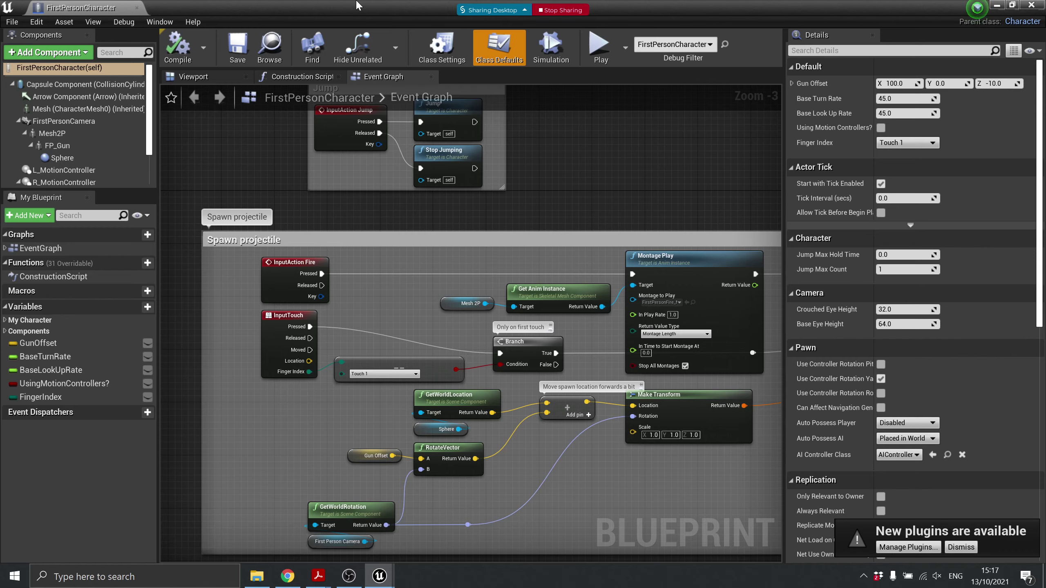
left_click_drag(65, 6, 185, 5)
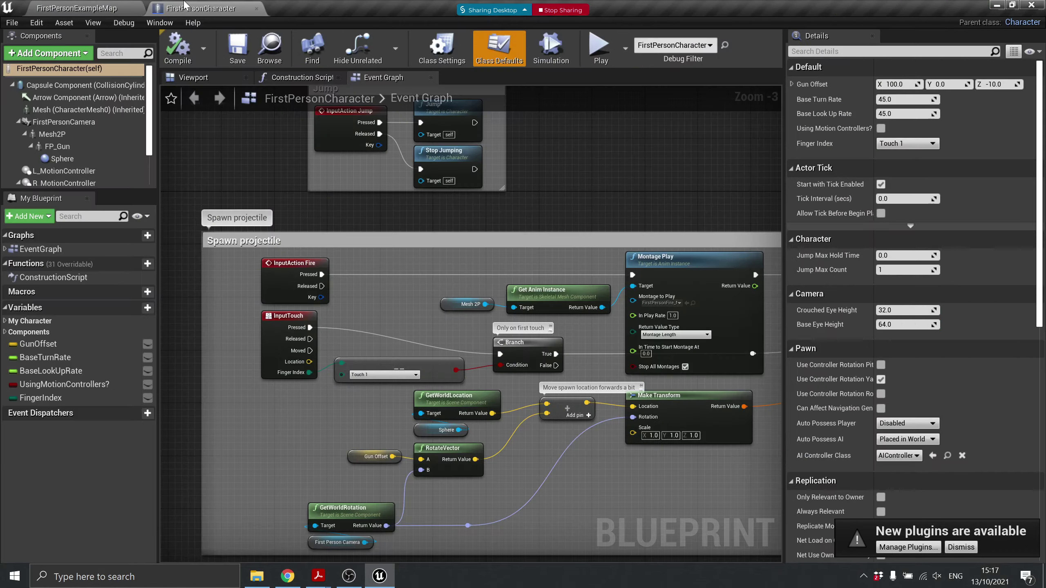
left_click(52, 6)
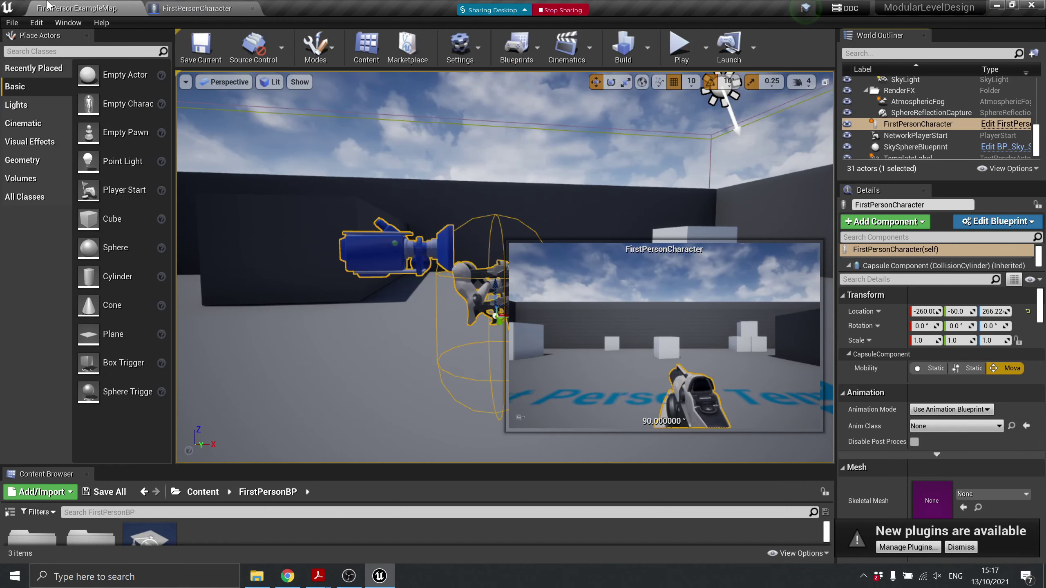
left_click(181, 7)
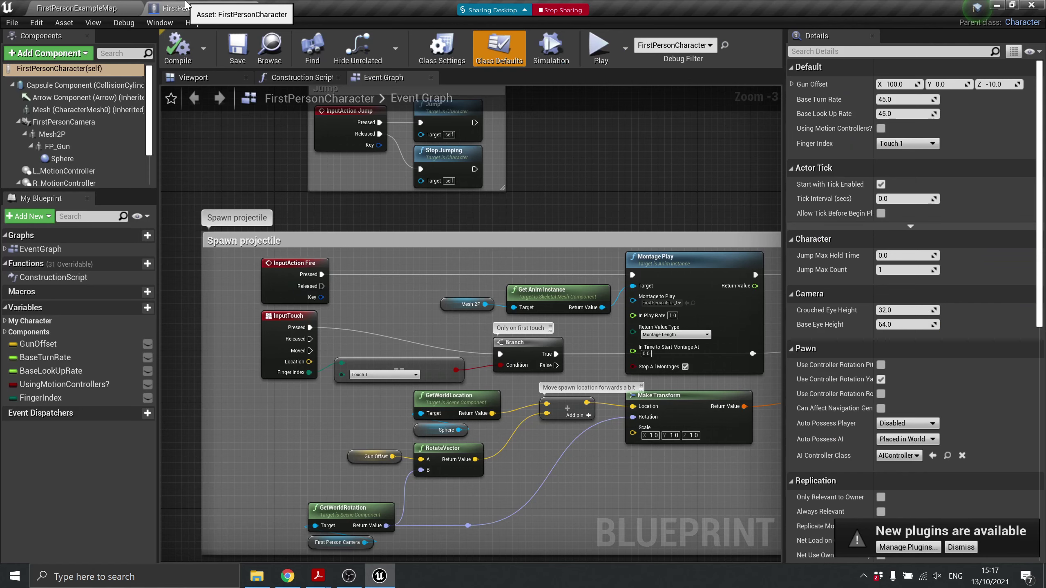
Break all links of the InputAction Fire node in the Event Graph, and save and compile the Blueprint
left_click(300, 262)
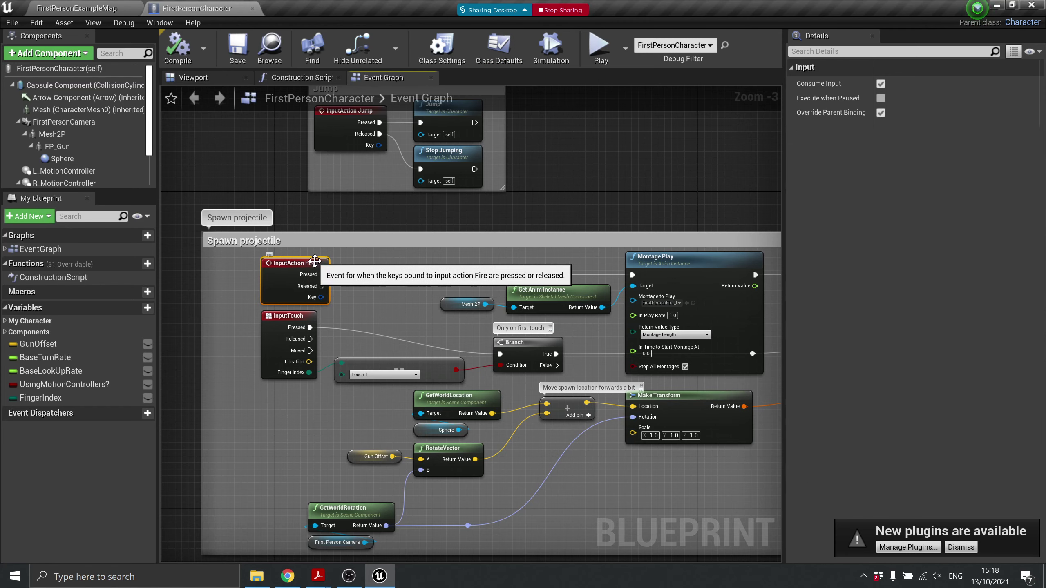
right_click(315, 262)
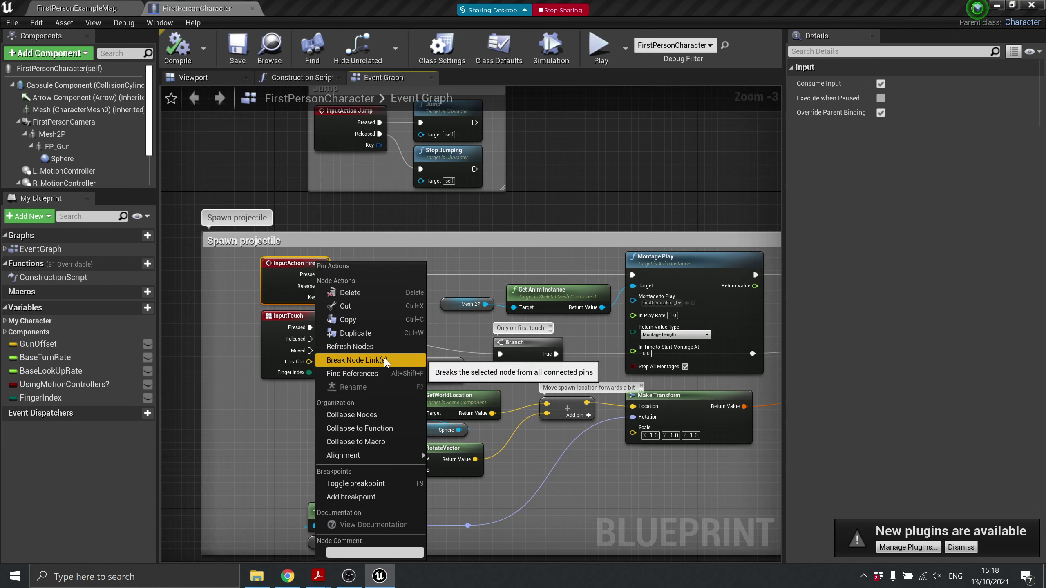
left_click(398, 365)
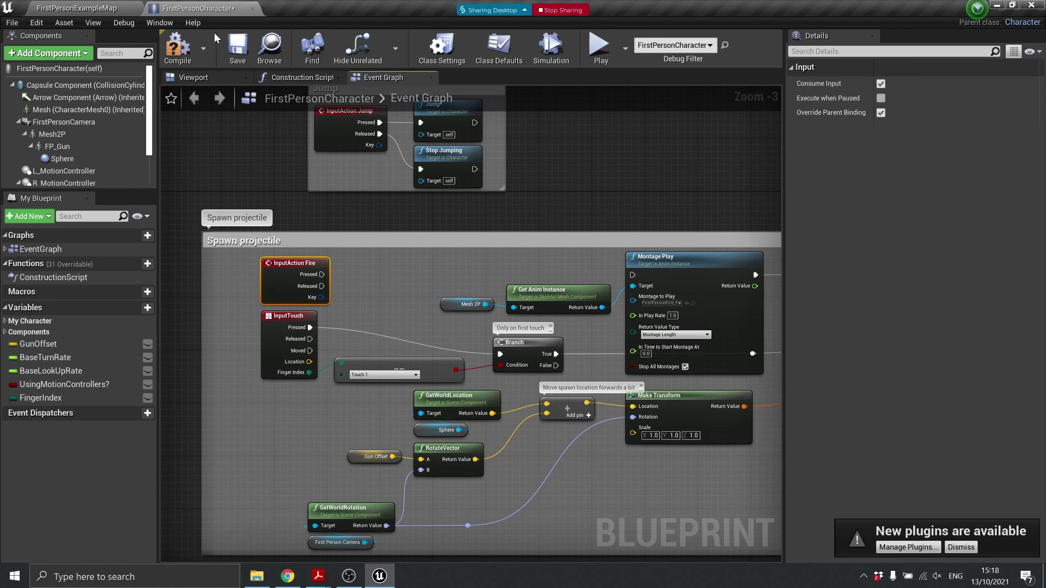
left_click(238, 46)
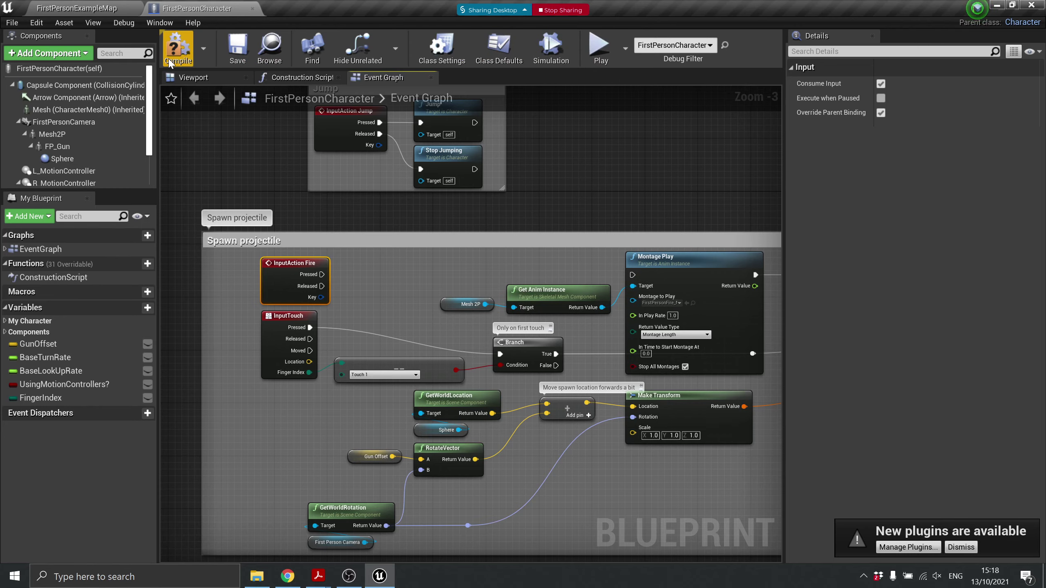
left_click(177, 45)
Playtest FirstPersonExampleMap to check the character's firing behaviour, and end the play session
left_click(117, 7)
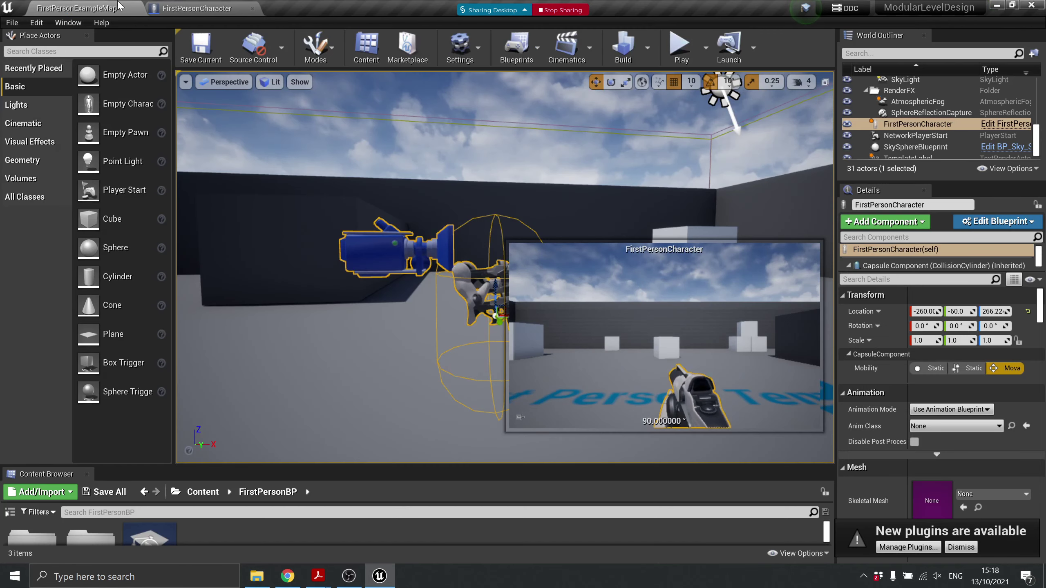
left_click(681, 46)
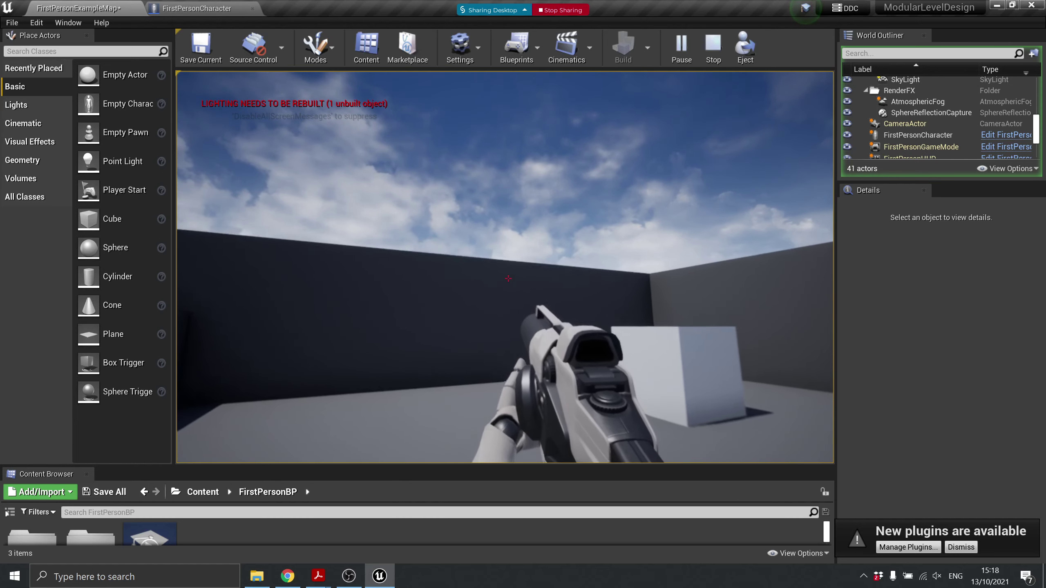
key("Escape")
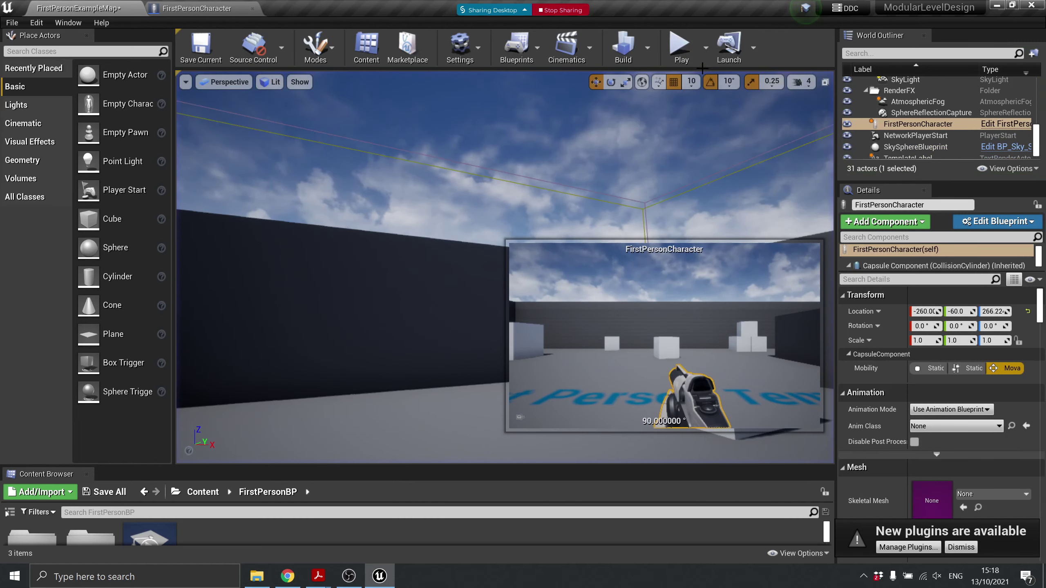
In the FirstPersonCharacter Blueprint's 3D view, turn off Visible rendering for the Mesh2P arms component
left_click(214, 9)
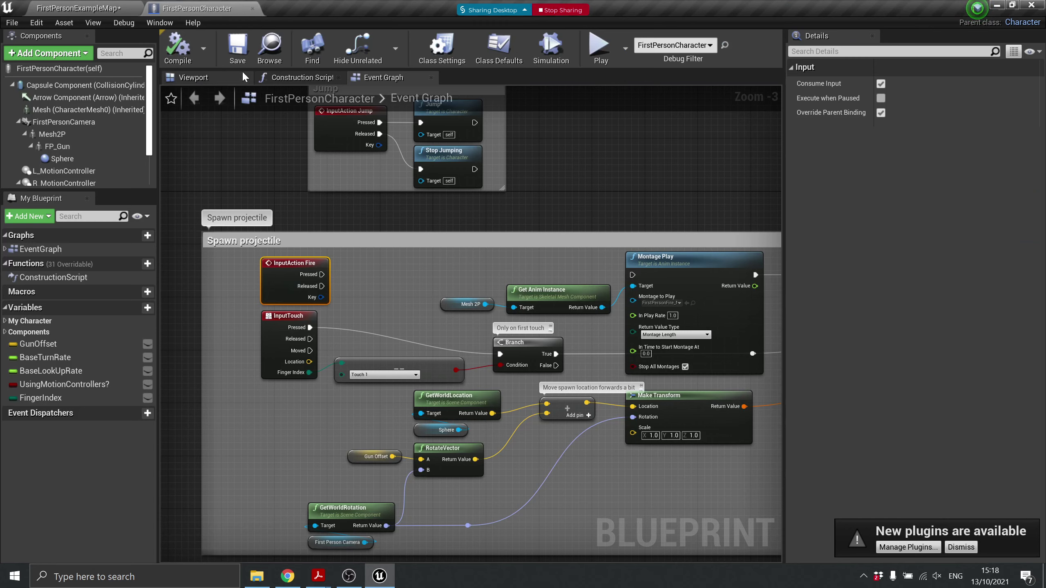
left_click(208, 78)
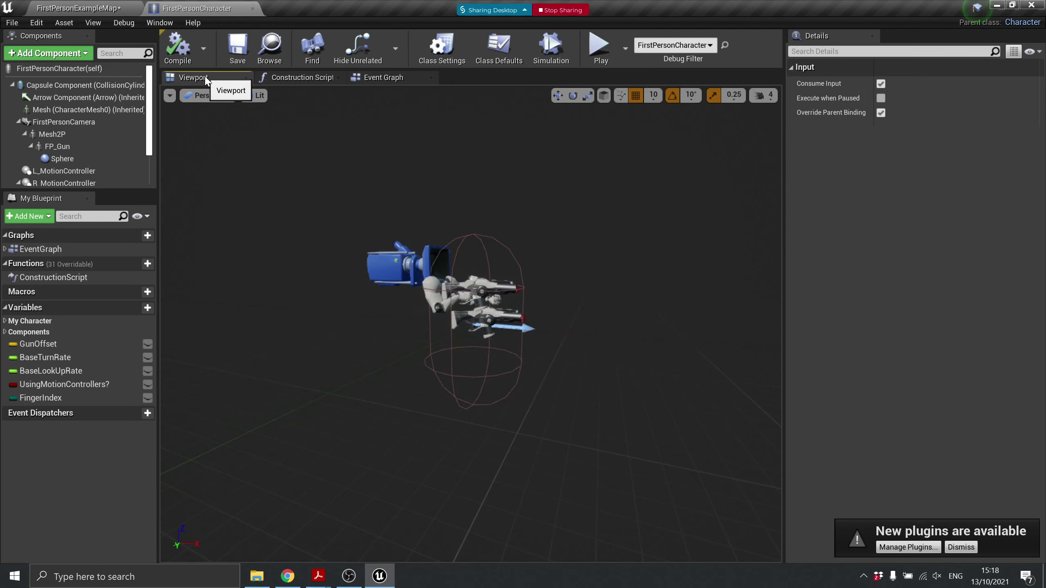
left_click(448, 292)
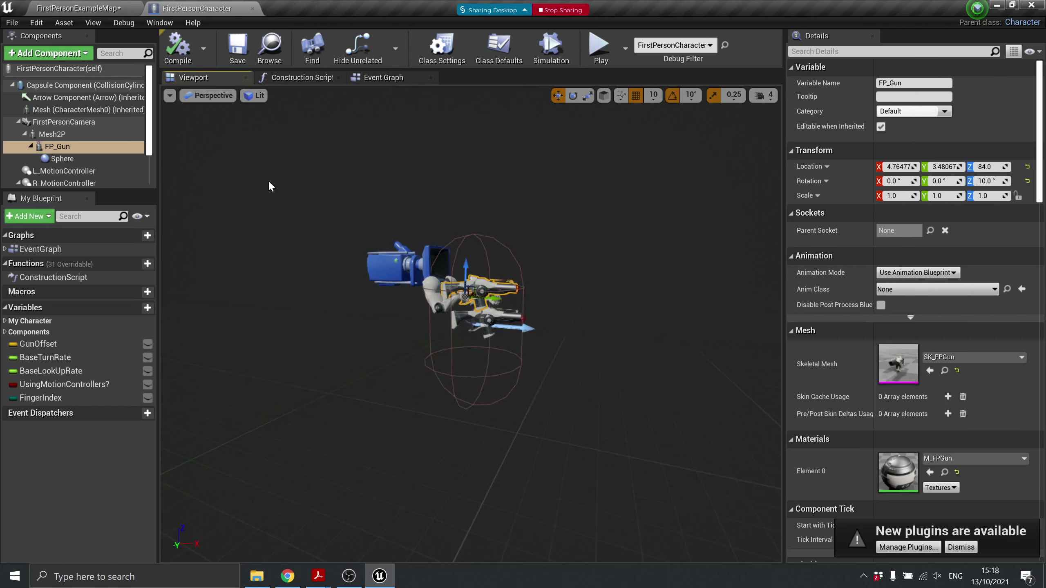
left_click(42, 123)
left_click(52, 134)
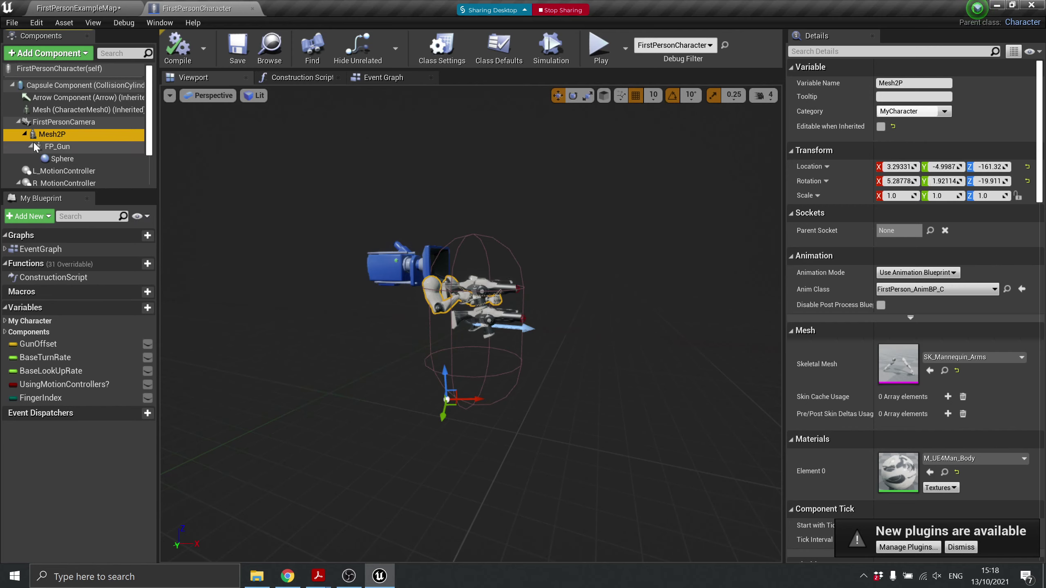
scroll(849, 257, "down", 5)
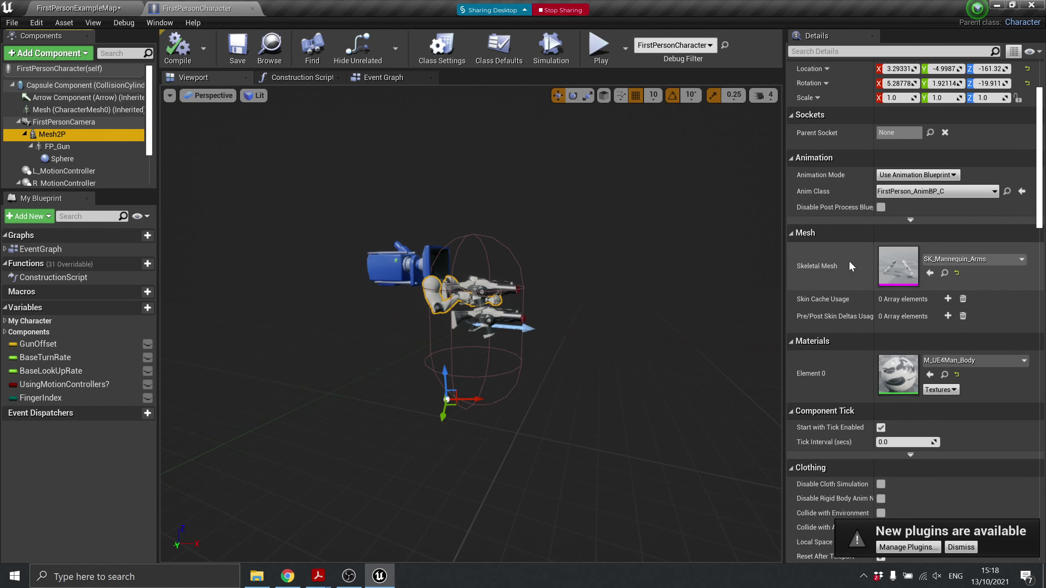
scroll(849, 259, "down", 15)
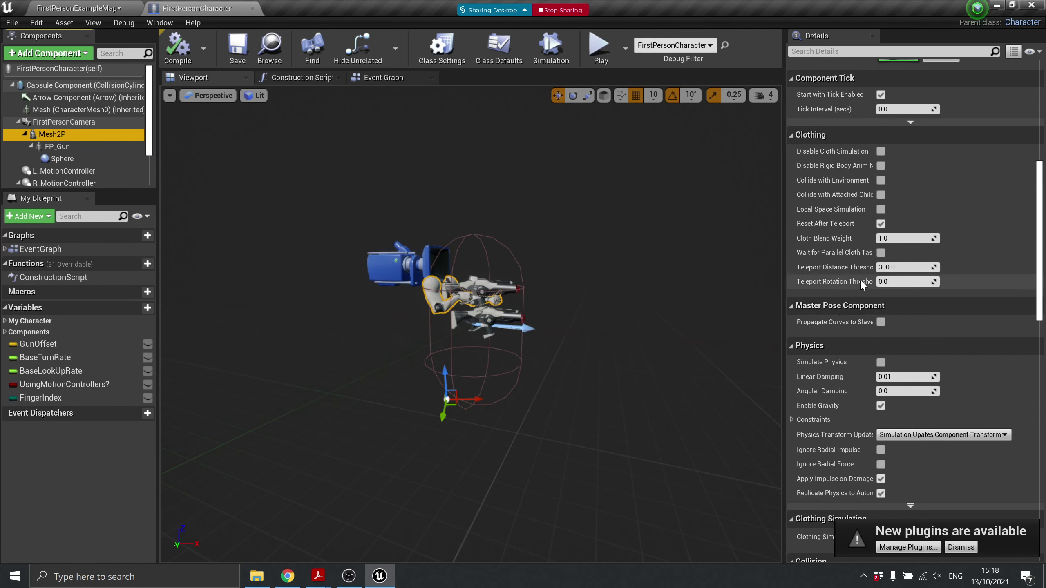
scroll(860, 284, "down", 16)
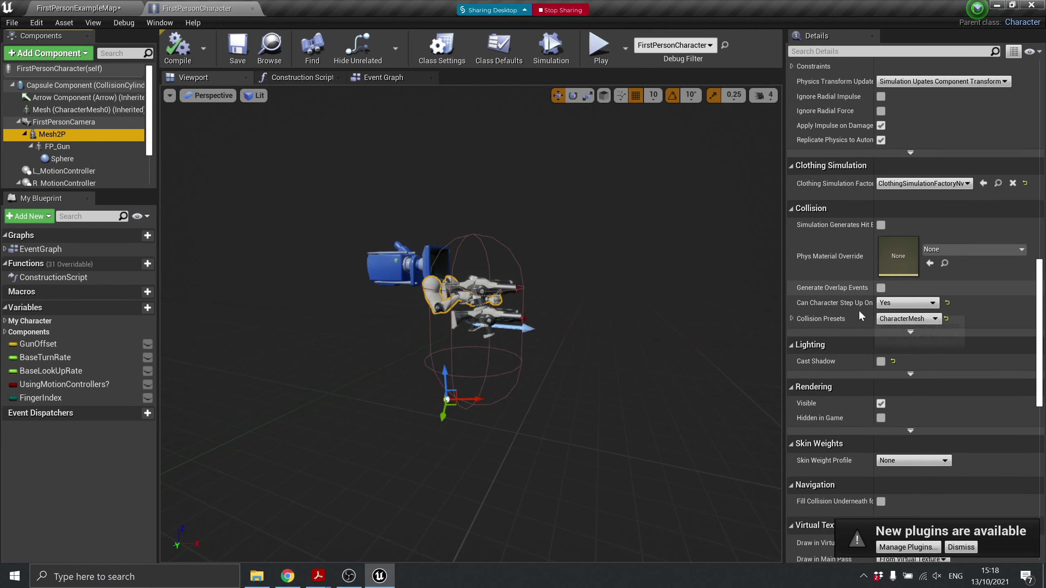
scroll(858, 309, "down", 3)
left_click(881, 344)
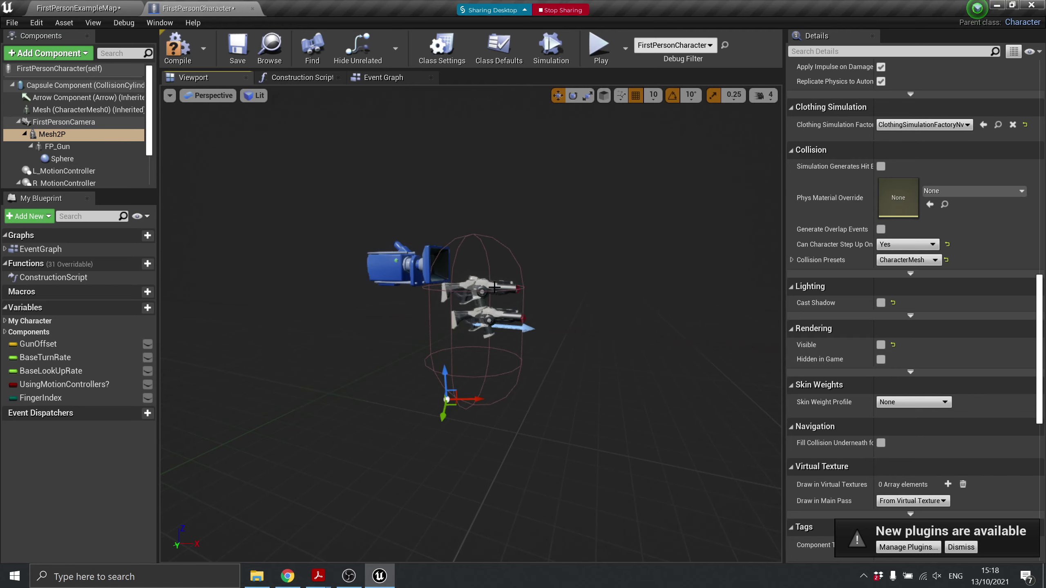
Turn off Visible rendering for FP_Gun and the remaining gun mesh, and compile and save the Blueprint
left_click(496, 292)
left_click(881, 345)
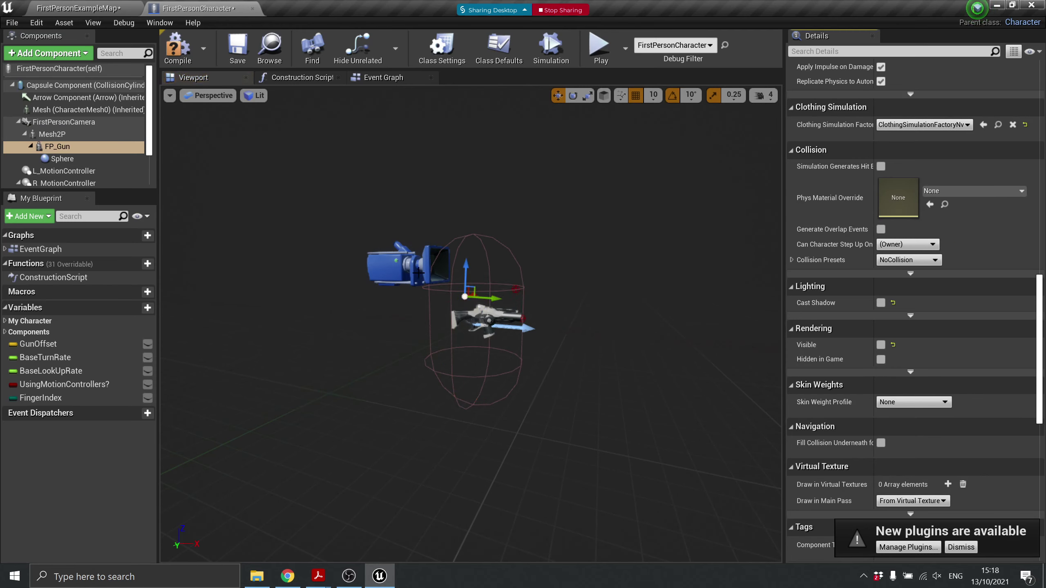
left_click(483, 313)
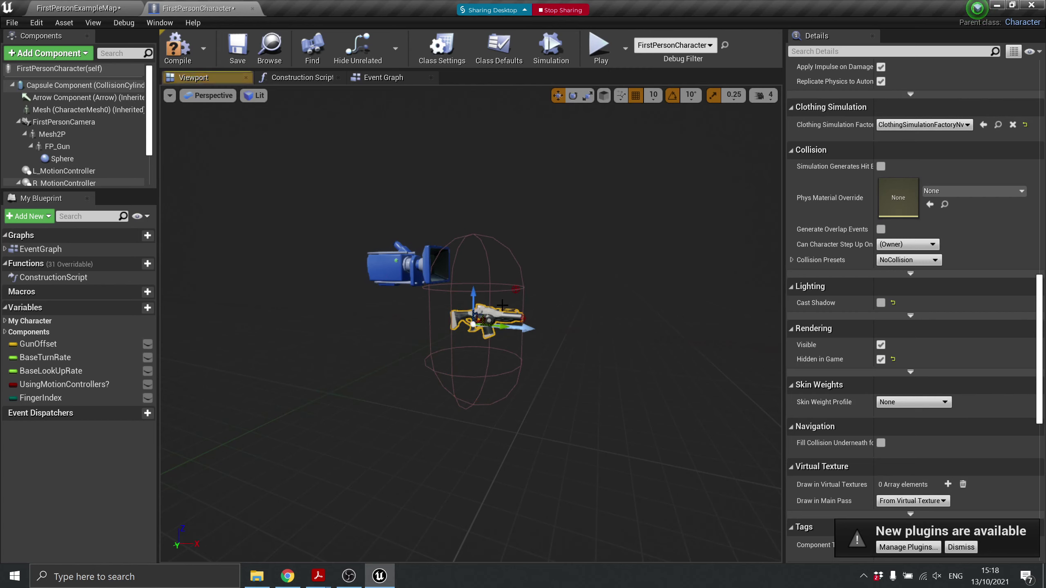
left_click(881, 345)
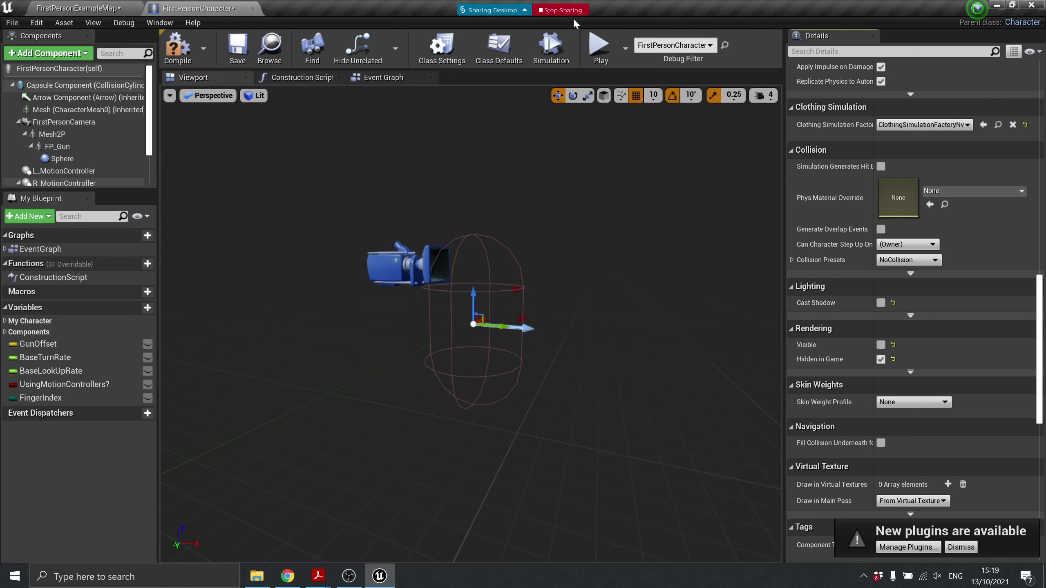
left_click(177, 48)
left_click(238, 46)
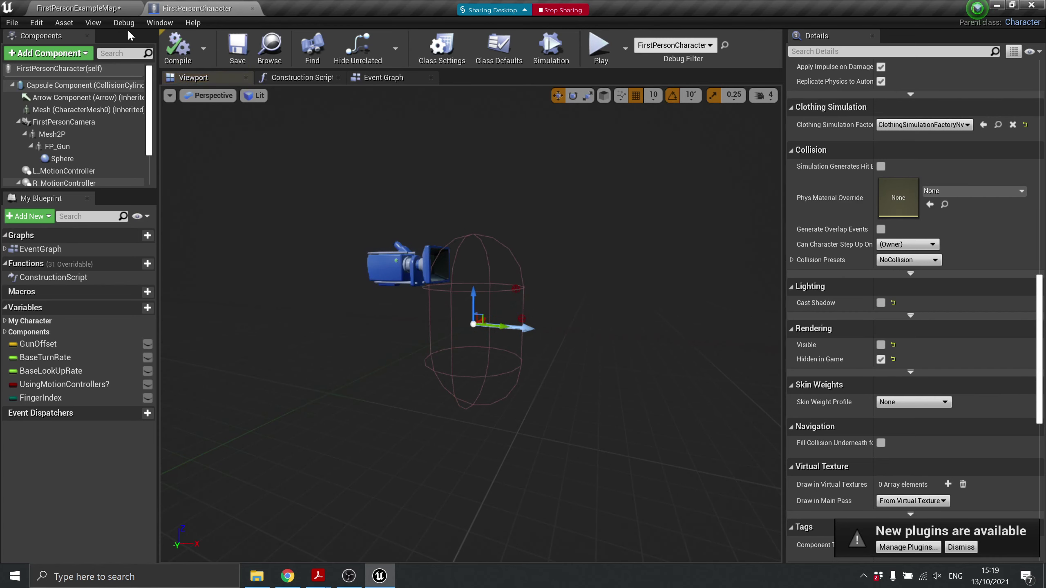
Playtest FirstPersonExampleMap to check the first-person view for arms and gun, and end the play session
left_click(59, 6)
left_click(680, 46)
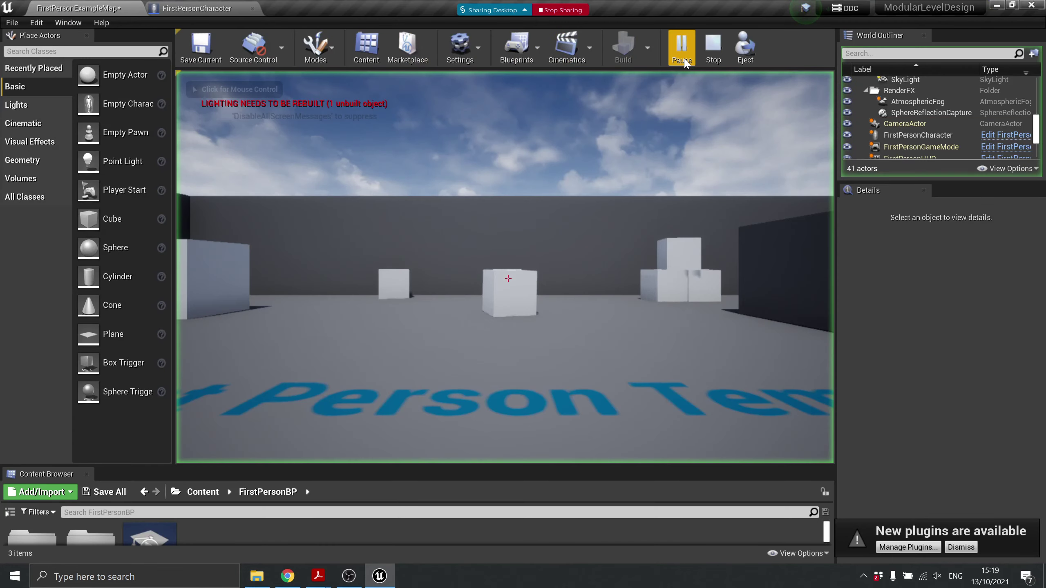
left_click(425, 407)
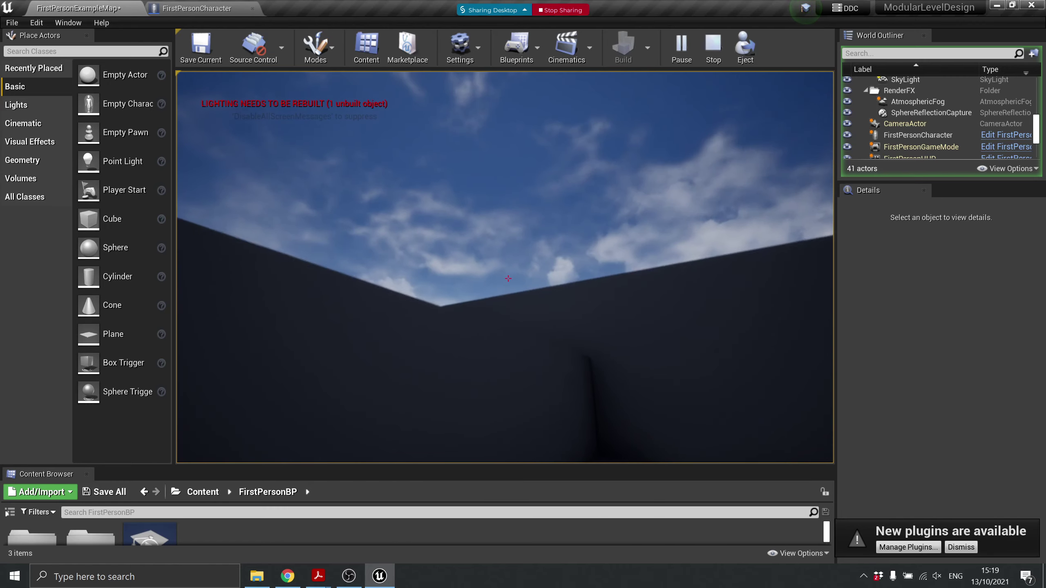
key("Escape")
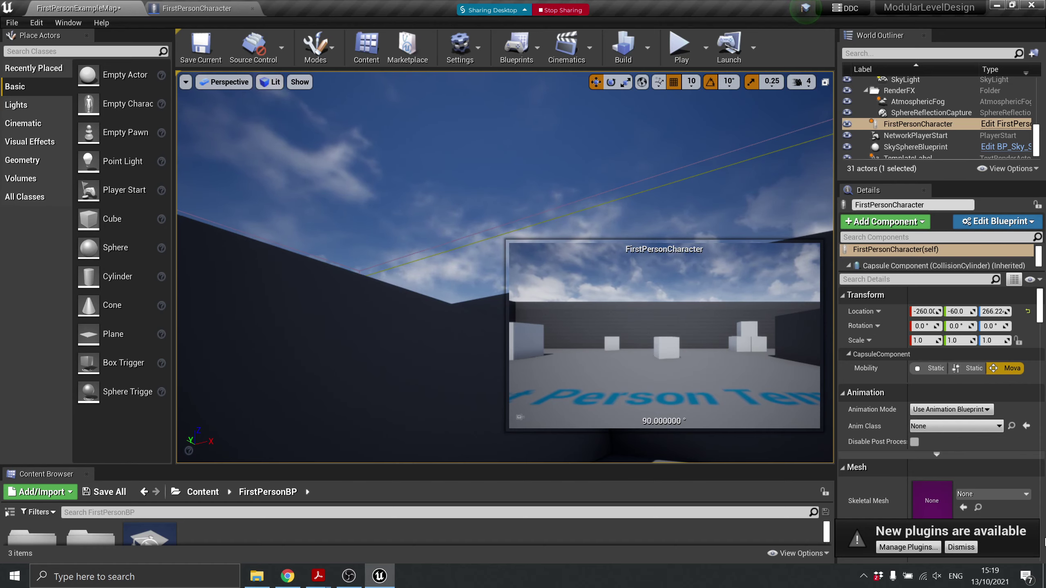
left_click(349, 576)
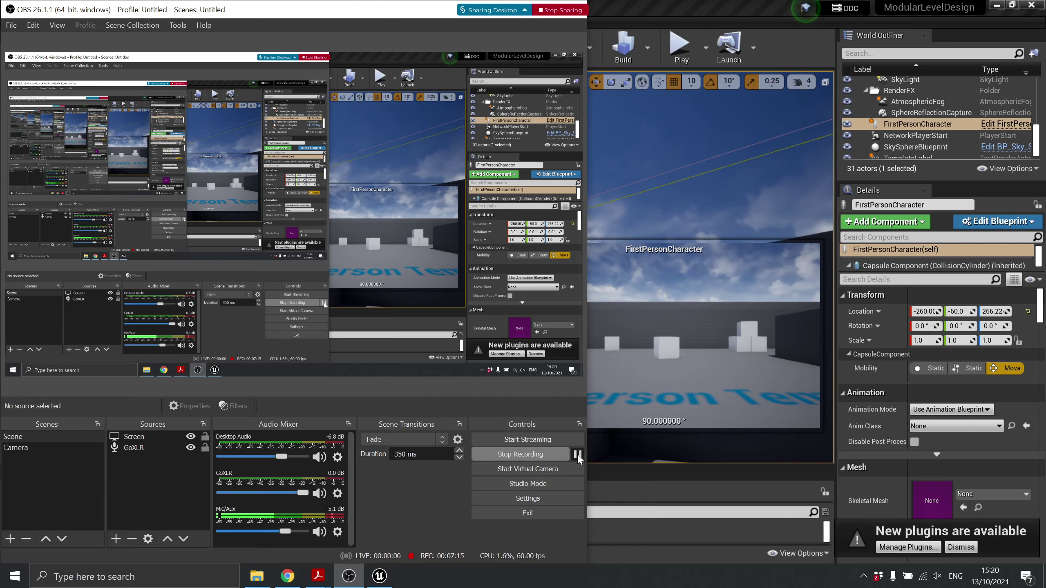
left_click(757, 5)
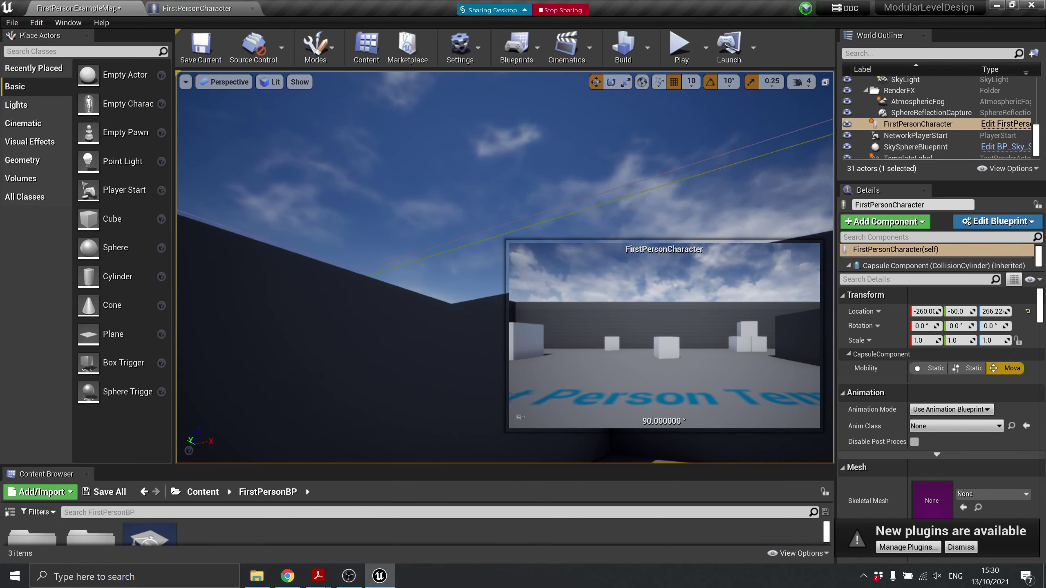
Place an additive Box geometry brush on the open floor near the FirstPersonCharacter in the level
right_click_drag(614, 189, 495, 111)
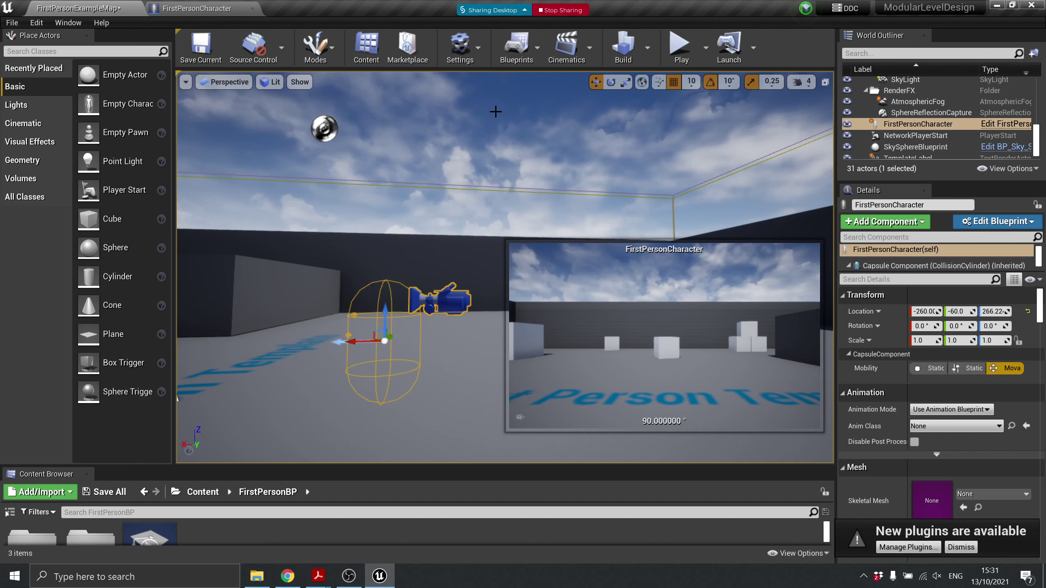
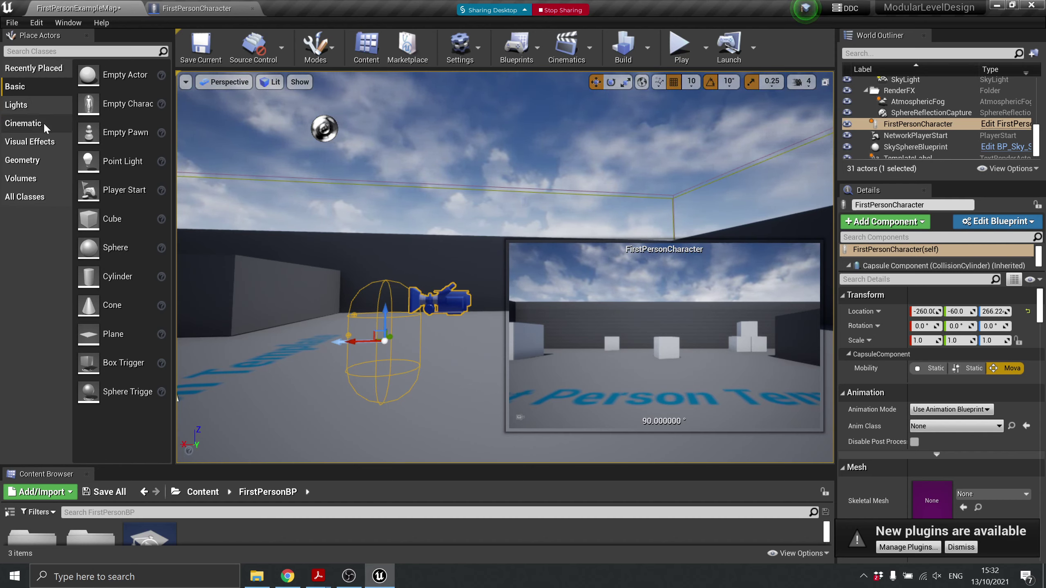
left_click(36, 163)
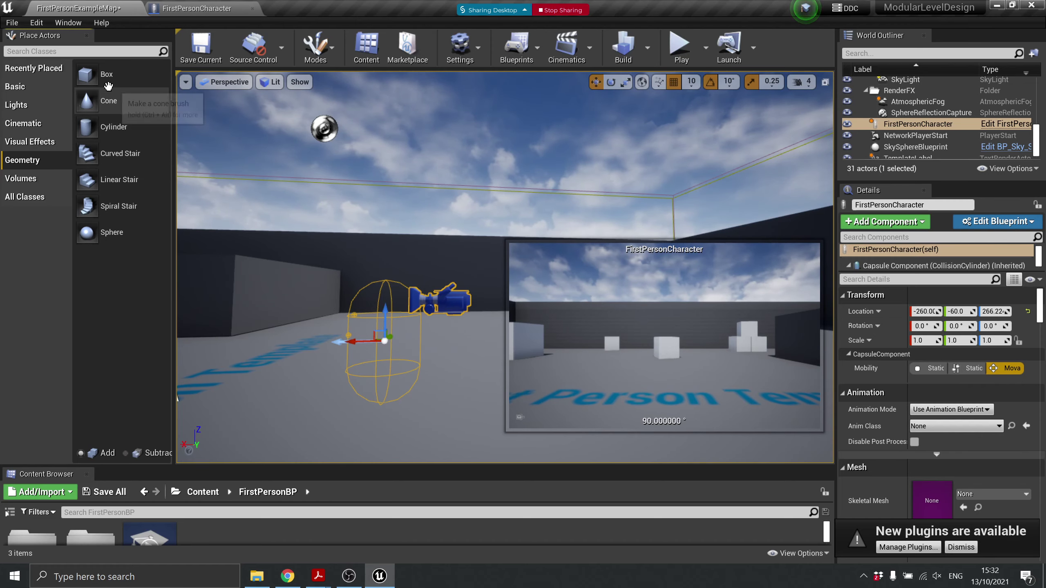
mouse_move(108, 78)
left_mouse_down()
mouse_move(140, 107)
mouse_move(310, 352)
mouse_move(467, 360)
mouse_move(477, 330)
left_mouse_up()
key("f")
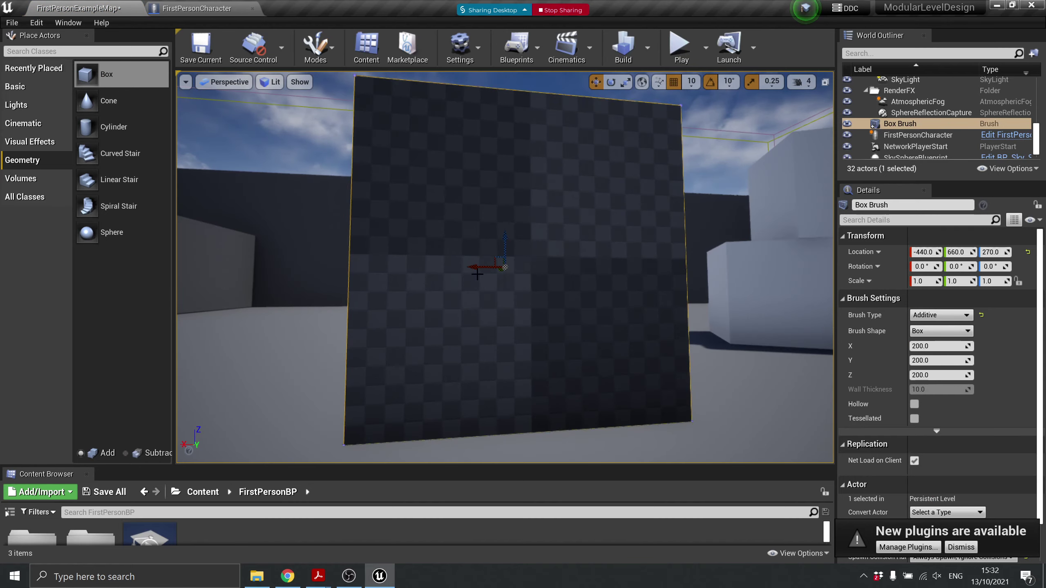
right_click_drag(477, 274, 437, 303)
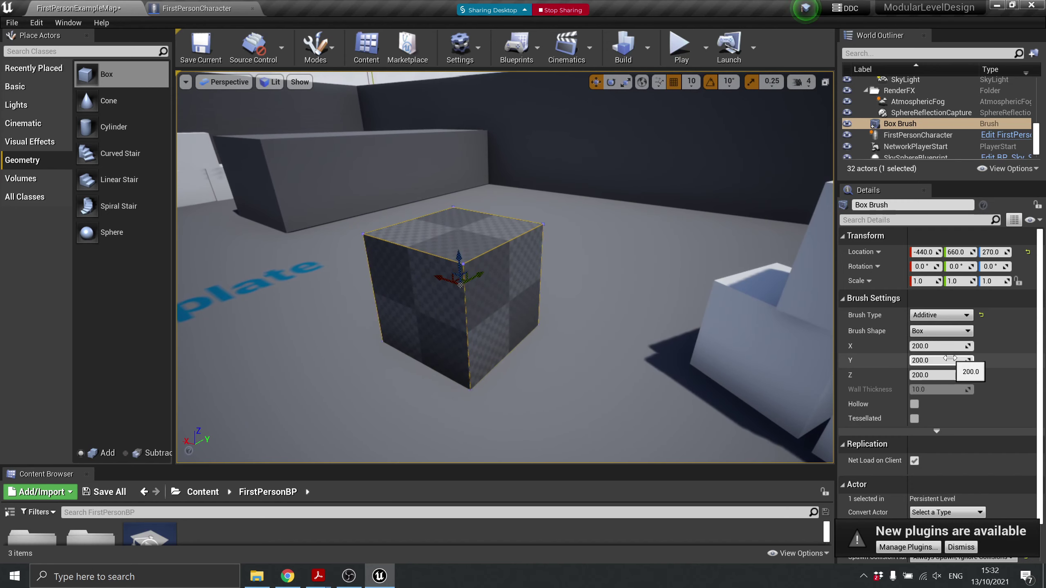
Set the box brush's Y size to 20 and its Z size to 300 to form a wall panel
left_click(934, 346)
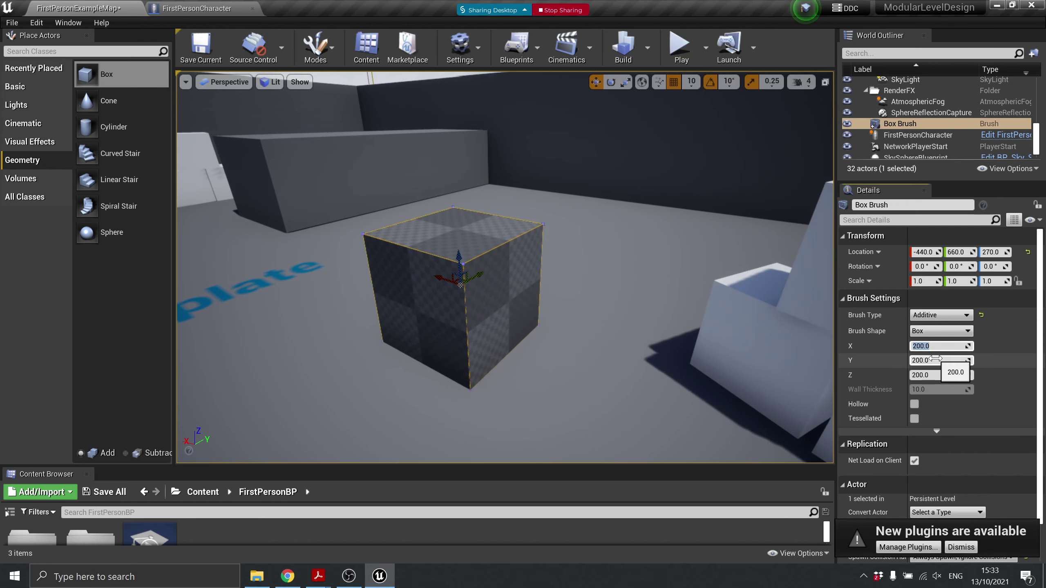
left_click(932, 360)
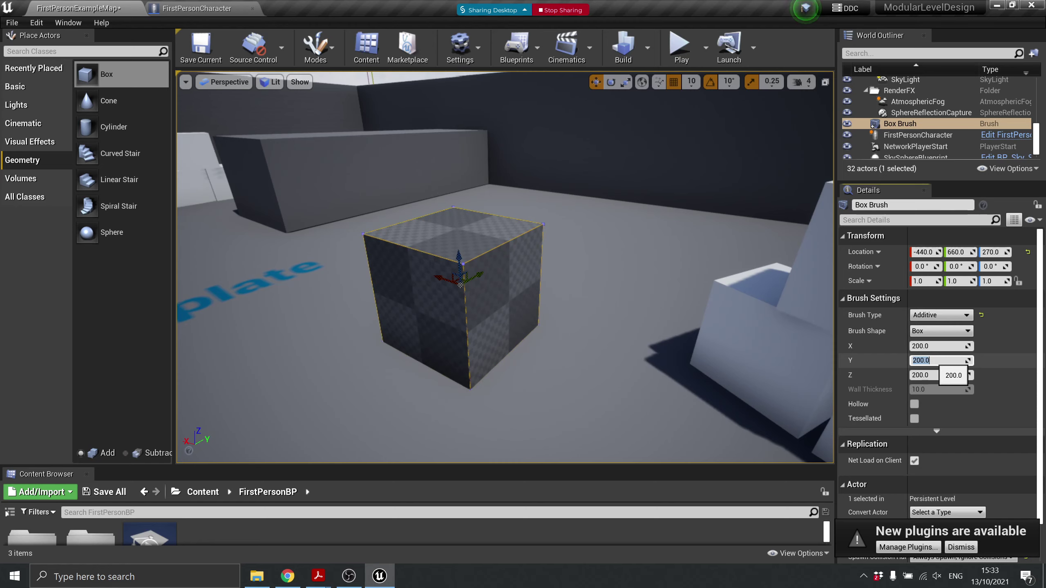
type("20")
key("Return")
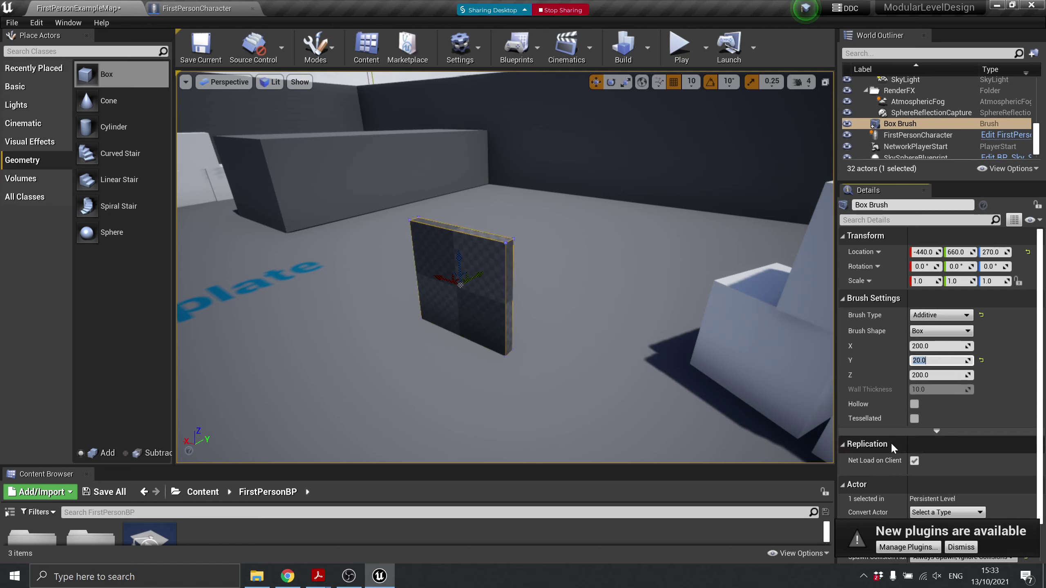
key("Tab")
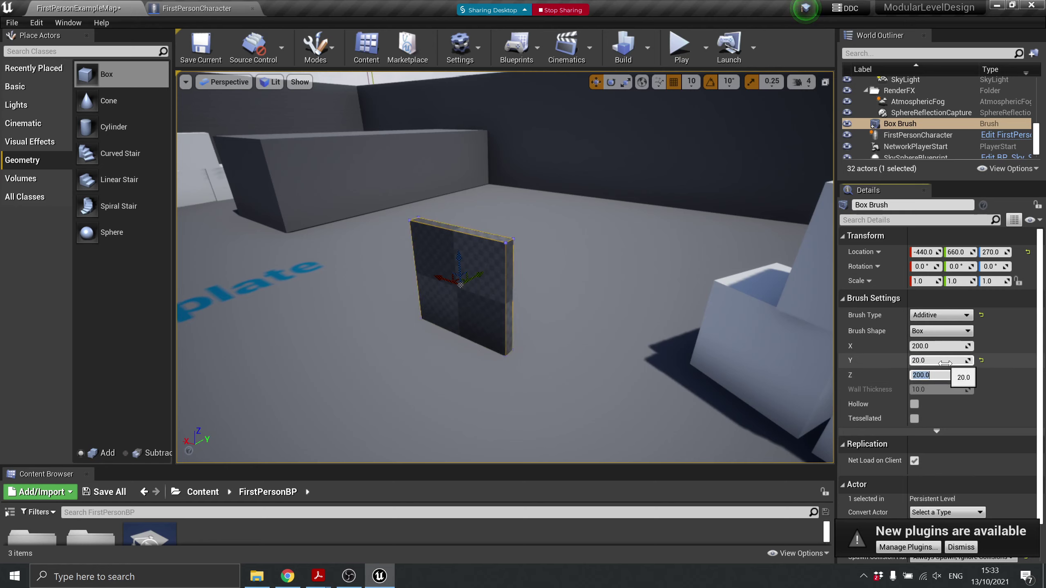
type("300")
key("Return")
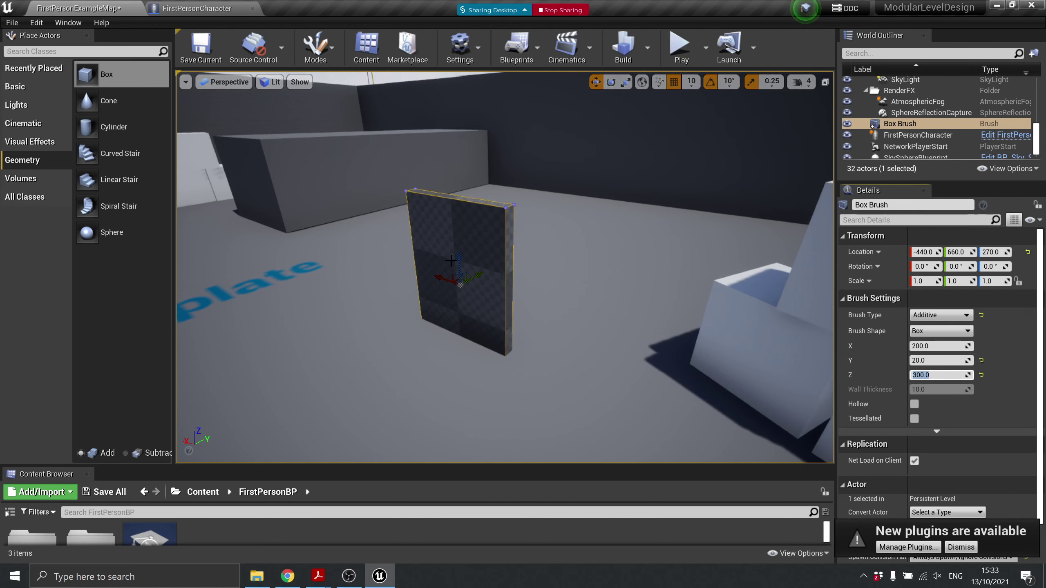
Raise the wall-shaped box brush to a Z location of 510 and snap it down onto the floor
left_click_drag(454, 260, 465, 229)
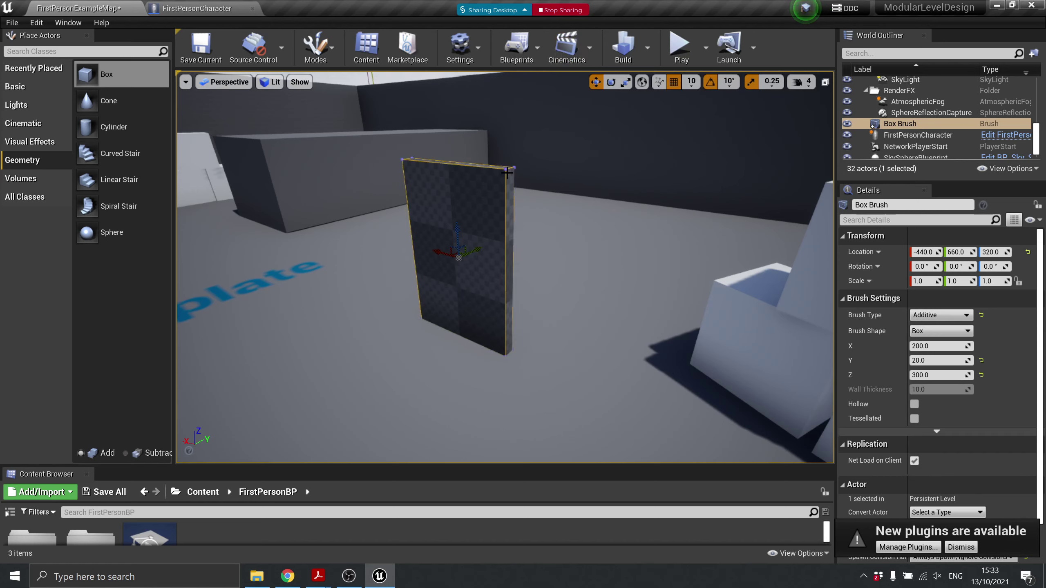
mouse_move(462, 227)
left_mouse_down()
mouse_move(465, 105)
mouse_move(458, 206)
mouse_move(482, 84)
left_mouse_up()
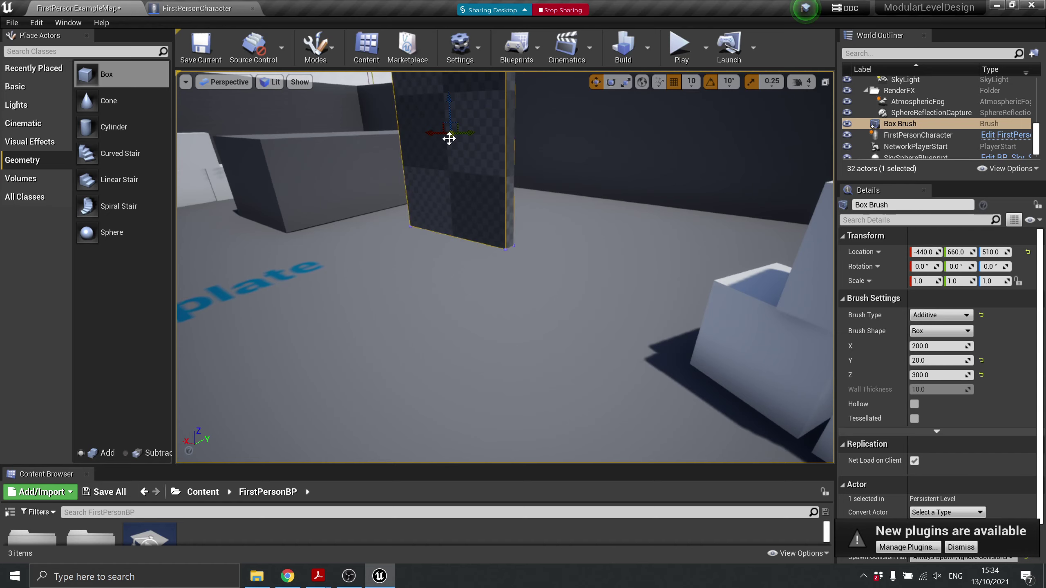
key("End")
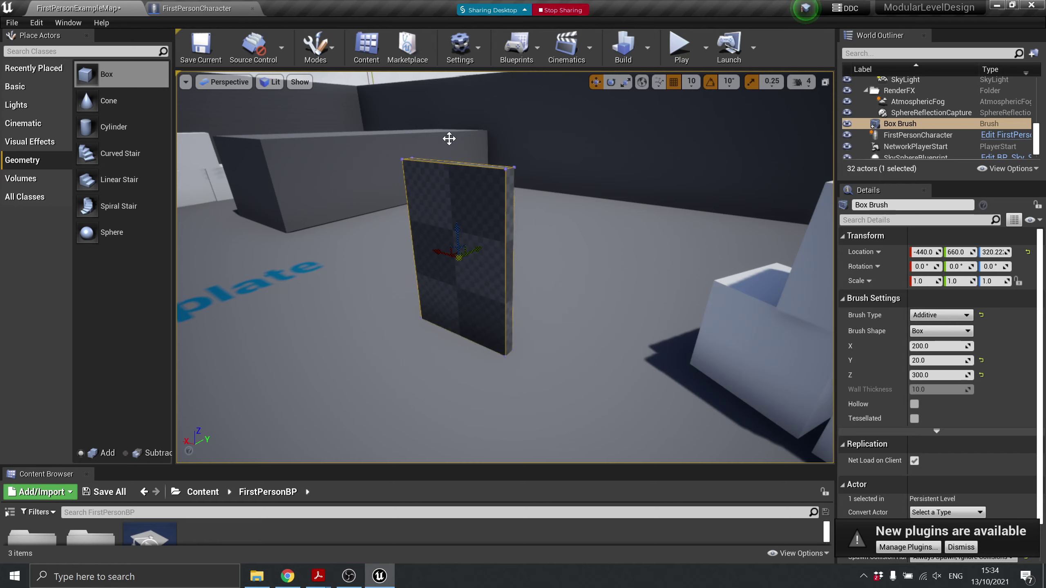
Lift the box brush to a Z location of about 430 and move it along X to 550, beside the large grey block
left_click_drag(453, 230, 452, 230)
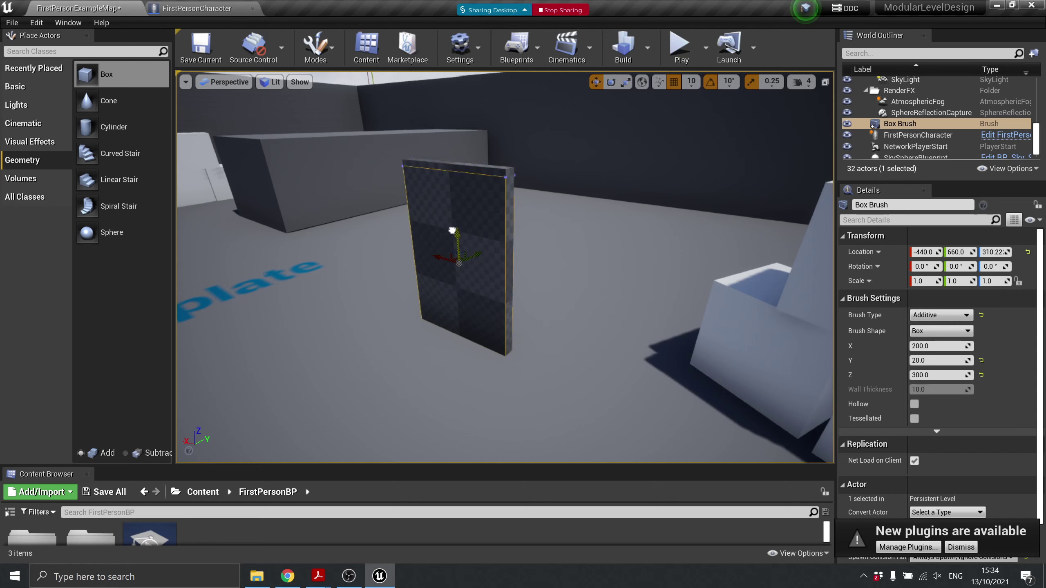
left_click_drag(469, 287, 474, 195)
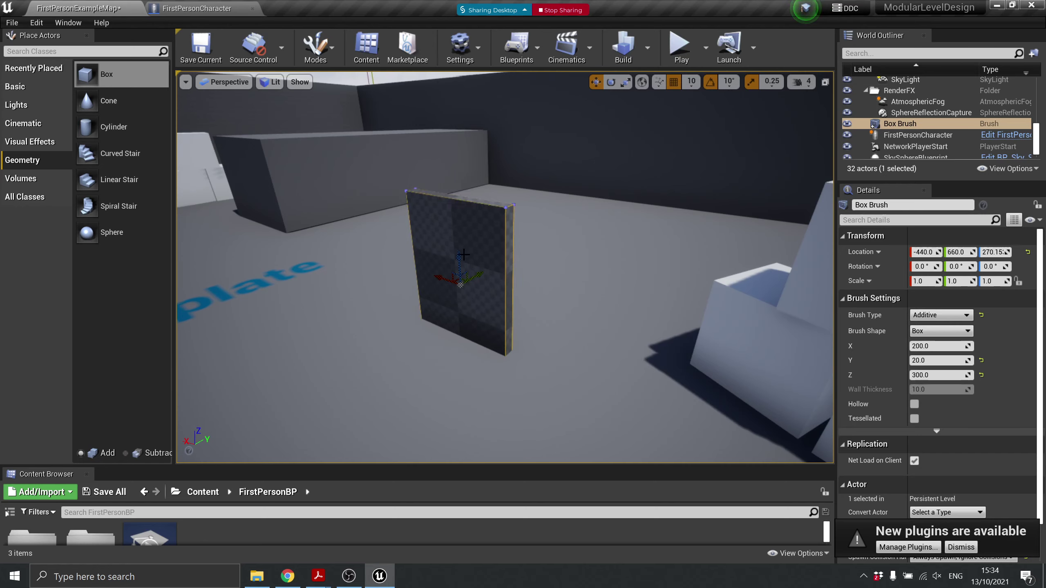
mouse_move(462, 253)
left_mouse_down()
mouse_move(470, 194)
mouse_move(491, 155)
left_mouse_up()
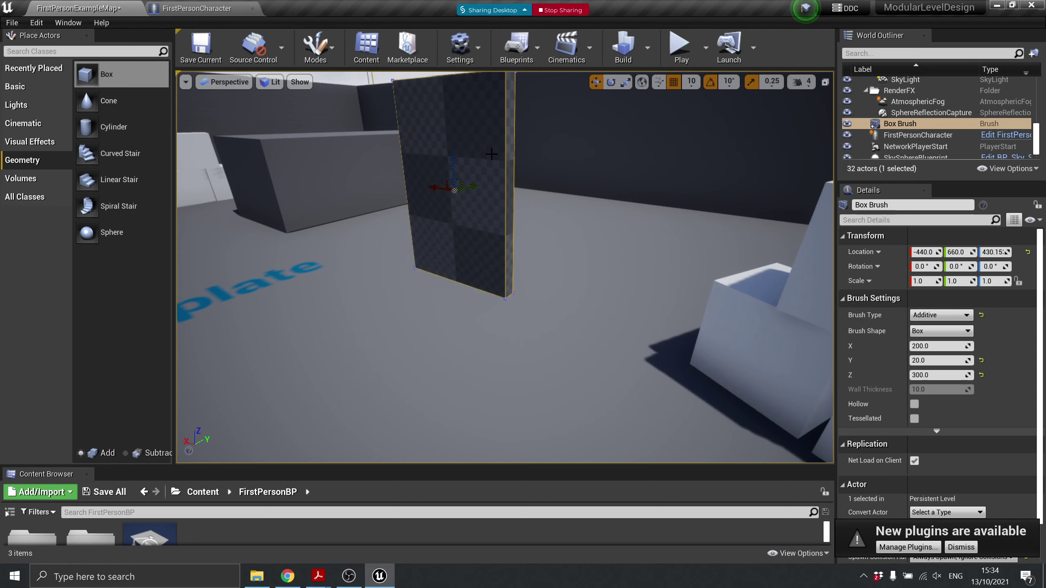
mouse_move(458, 285)
right_mouse_down()
mouse_move(468, 231)
mouse_move(470, 305)
mouse_move(612, 415)
right_mouse_up()
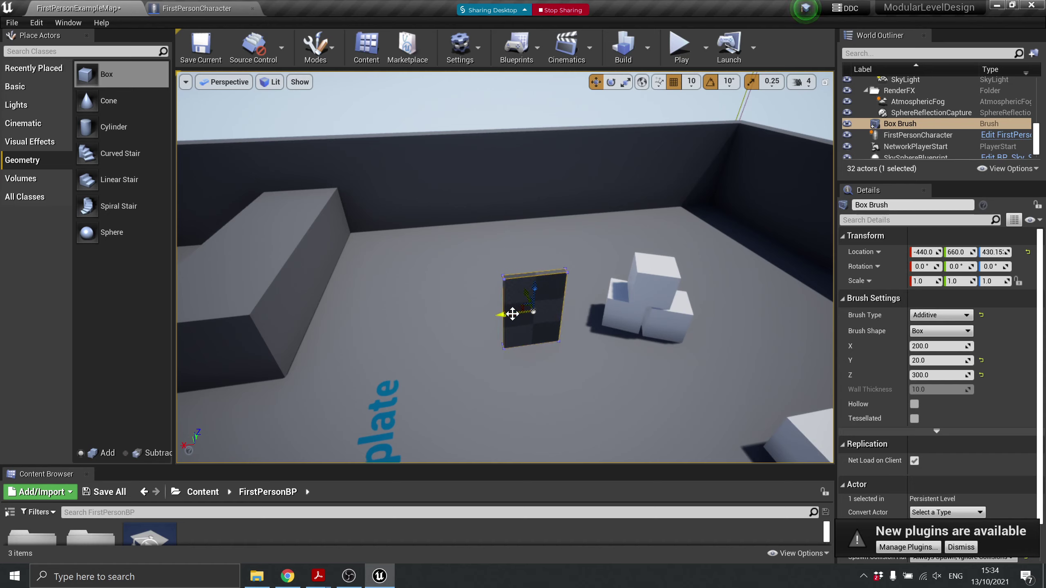
mouse_move(509, 311)
left_mouse_down()
mouse_move(289, 317)
mouse_move(207, 296)
left_mouse_up()
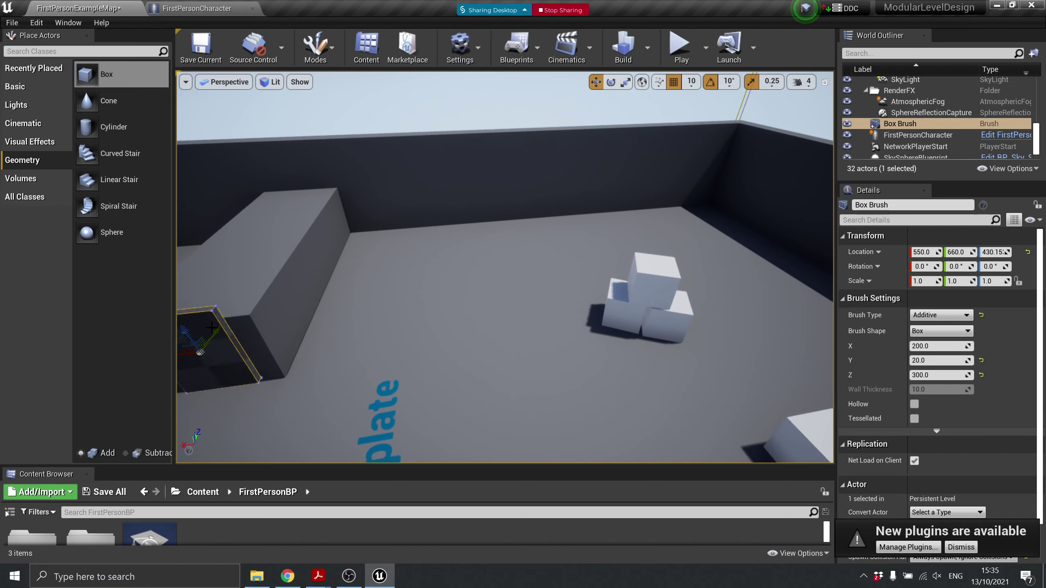
Move the box brush to Y 1060 above the large grey block and snap it down onto the block
mouse_move(215, 337)
left_mouse_down()
mouse_move(239, 257)
mouse_move(243, 113)
left_mouse_up()
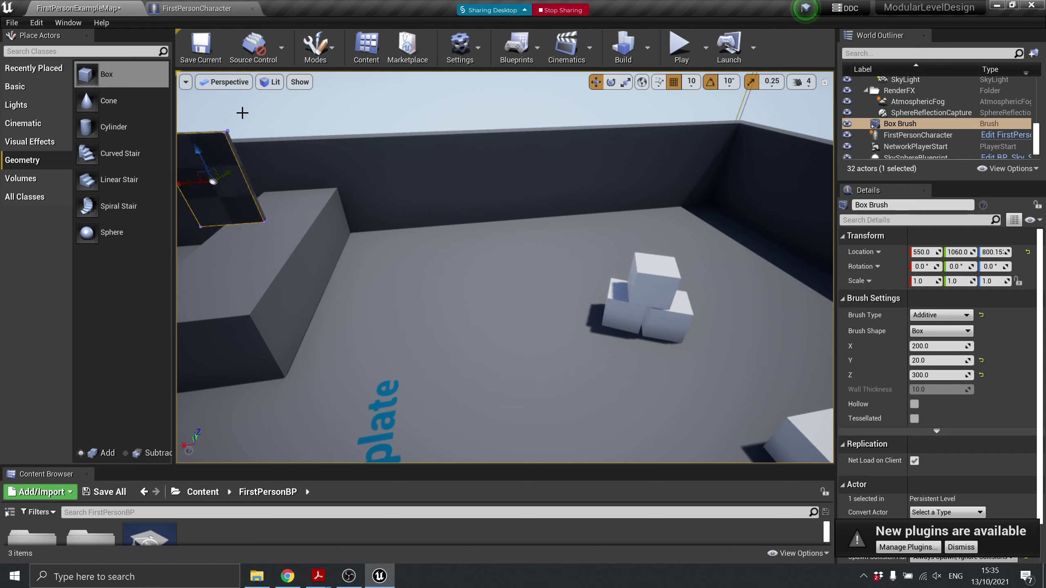
key("End")
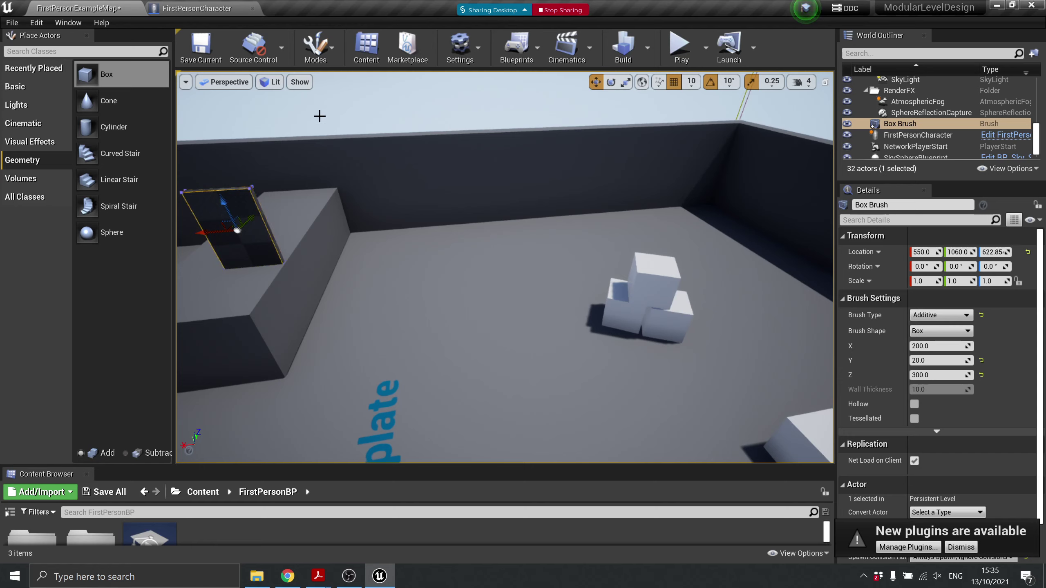
Undo the box brush's moves onto and beside the grey block, and snap the brush down onto the open floor
key("ctrl+z")
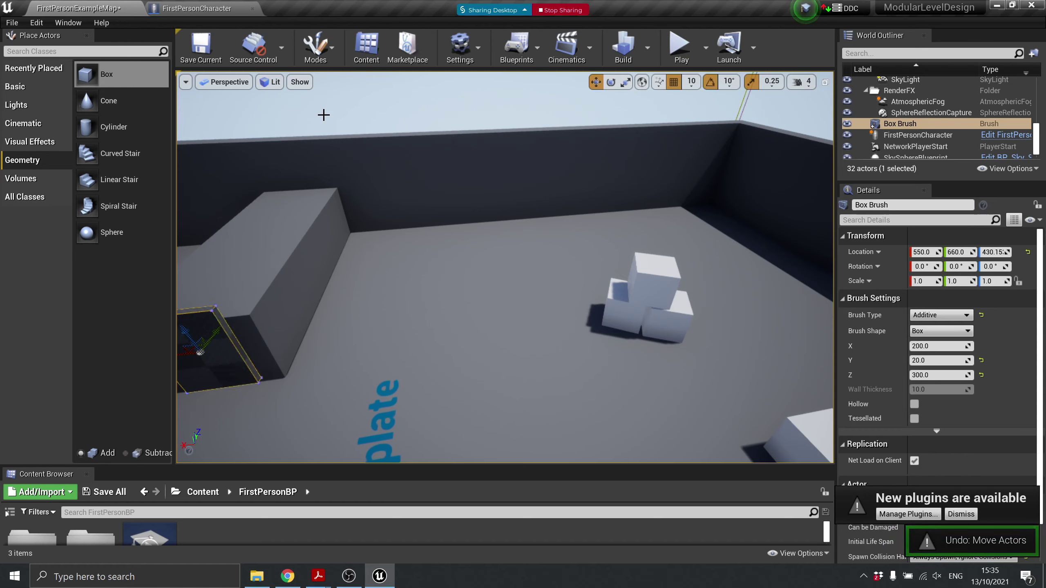
key("ctrl+z")
mouse_move(324, 115)
right_mouse_down()
mouse_move(327, 140)
mouse_move(303, 113)
mouse_move(376, 202)
mouse_move(358, 203)
mouse_move(367, 205)
mouse_move(358, 215)
mouse_move(478, 313)
right_mouse_up()
key("End")
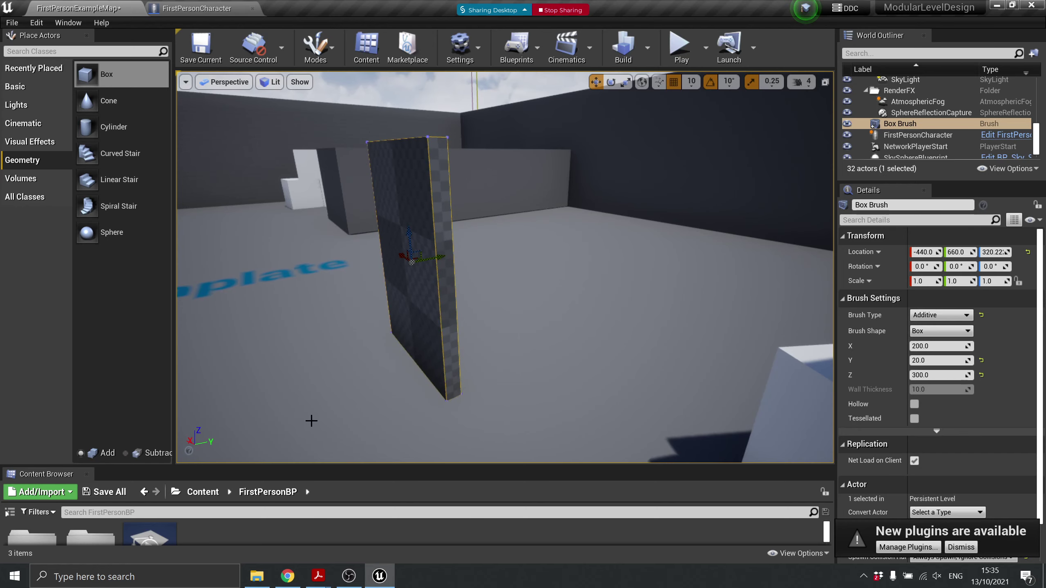
key("super+Down")
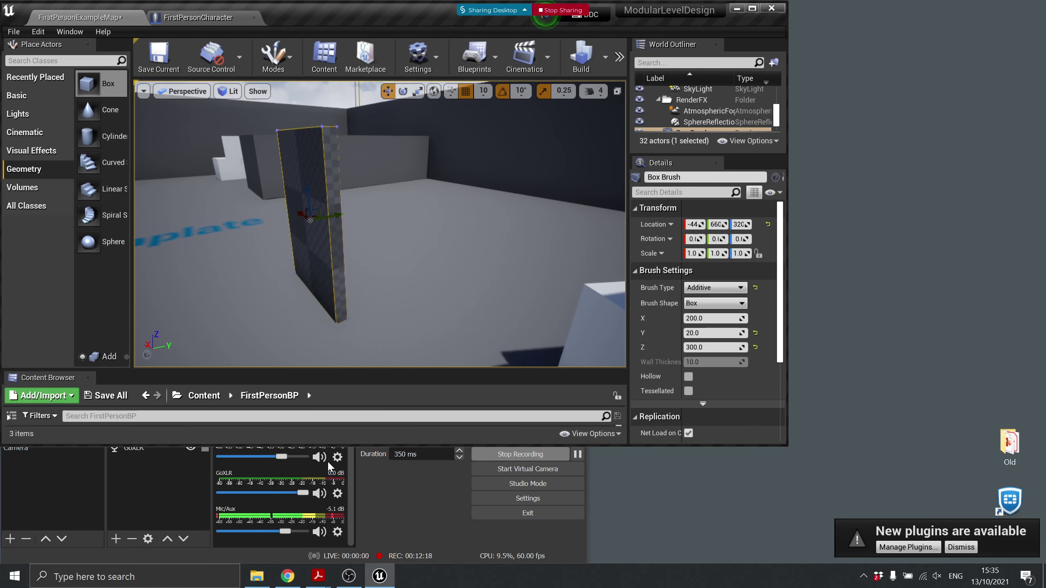
left_click(752, 8)
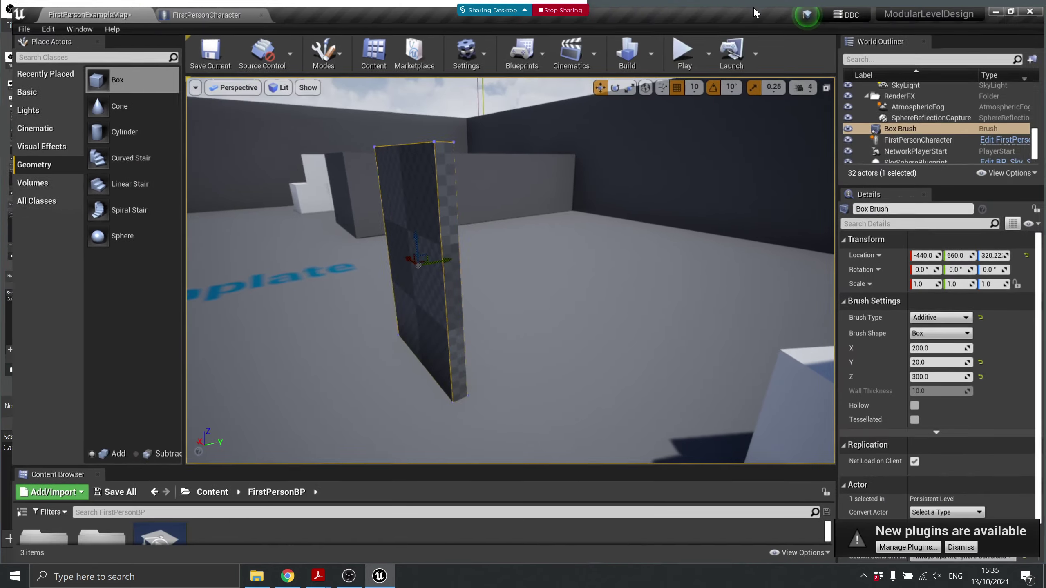
Enlarge the Content Browser and look through the StarterContent Props and Architecture folders for ready-made modular meshes
left_click_drag(568, 467, 585, 320)
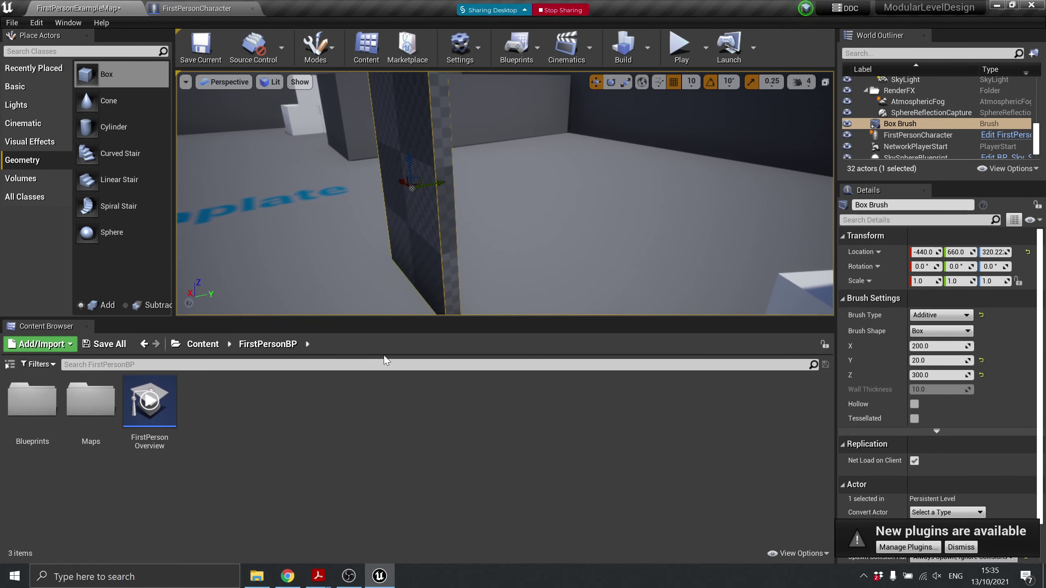
left_click(203, 344)
left_click(266, 413)
double_click(266, 414)
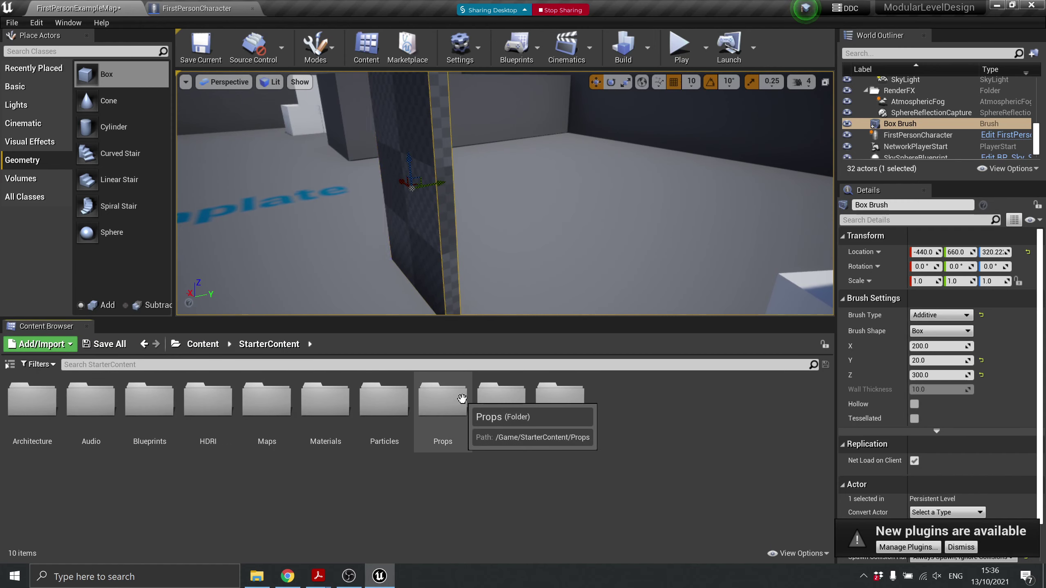
double_click(442, 398)
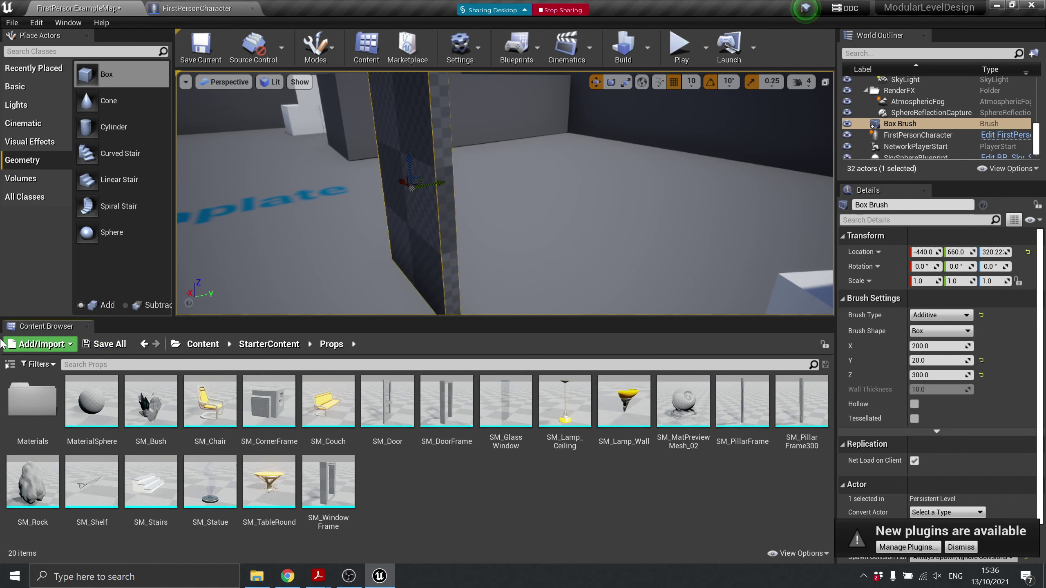
left_click(263, 346)
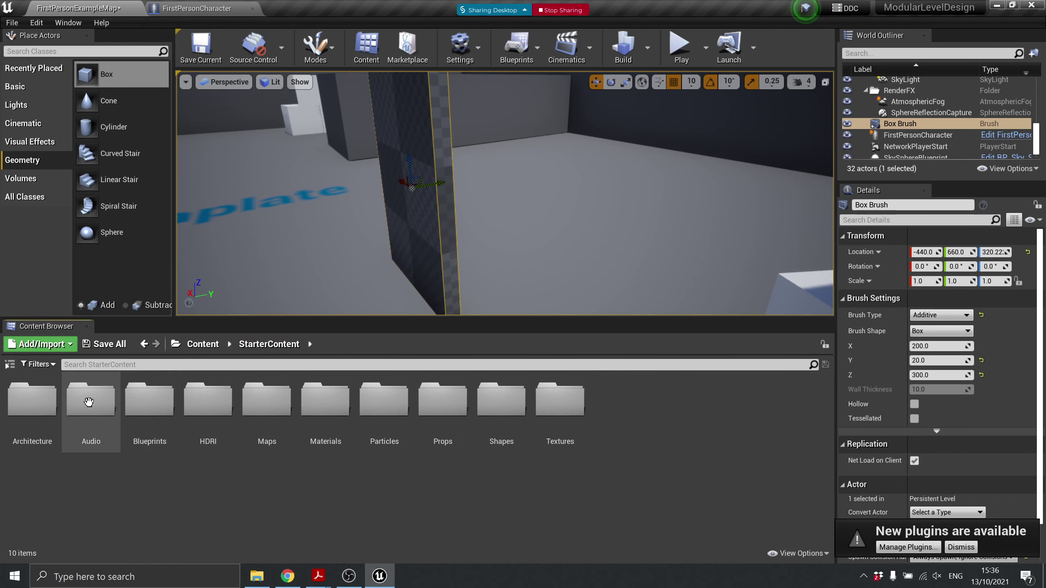
double_click(32, 400)
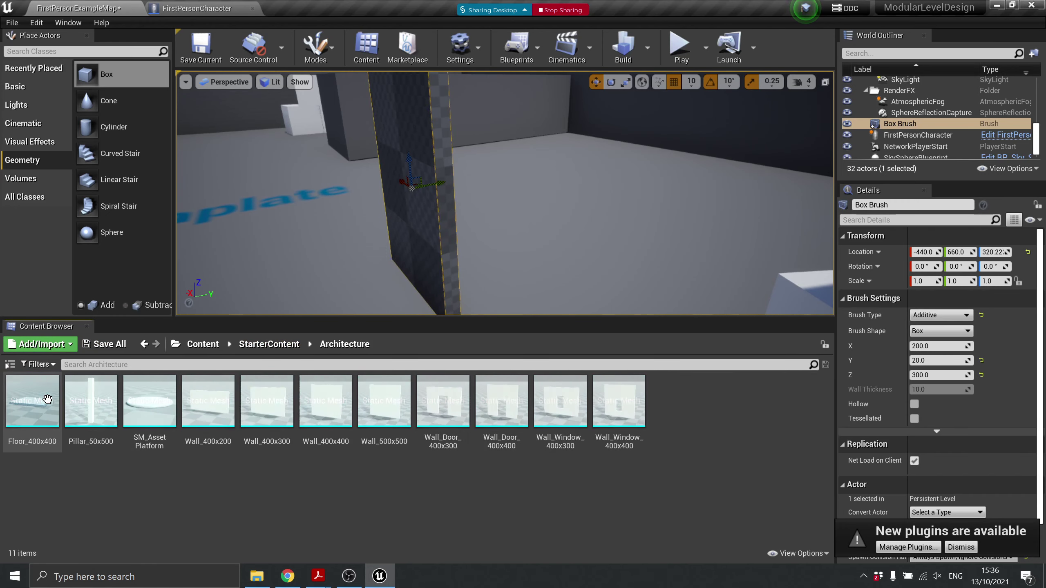
left_click(214, 402)
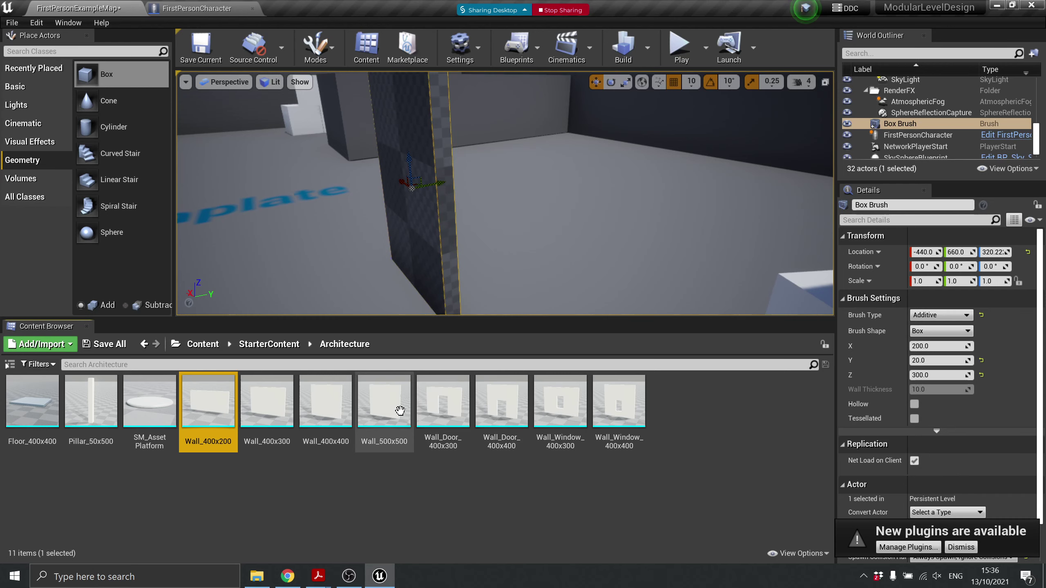
Place the Wall_500x500 and Wall_Door_400x300 static meshes on the floor near the box brush
left_click_drag(381, 401, 649, 301)
scroll(649, 303, "down", 5)
scroll(639, 305, "up", 2)
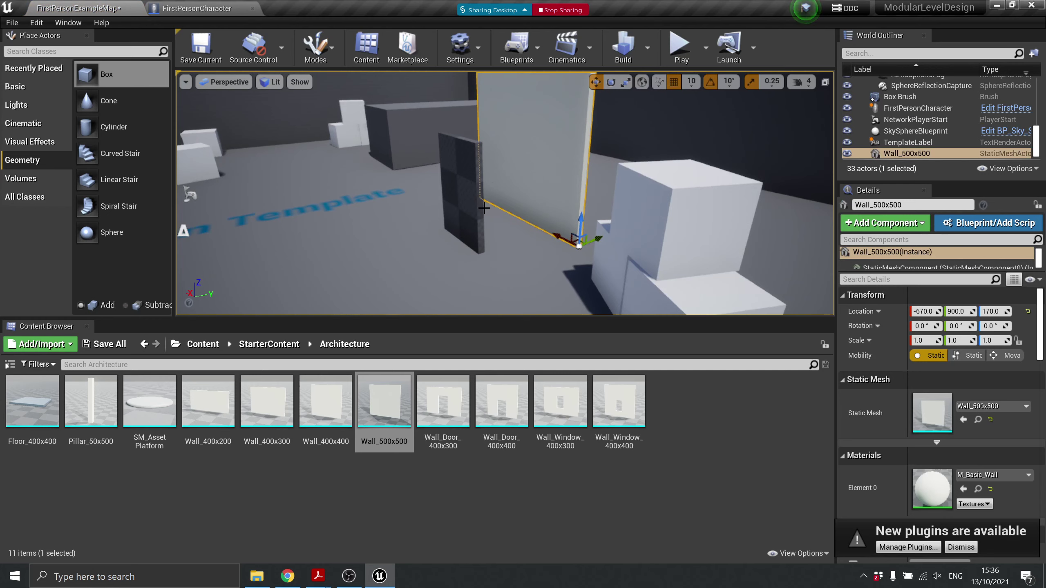
left_click_drag(442, 399, 468, 264)
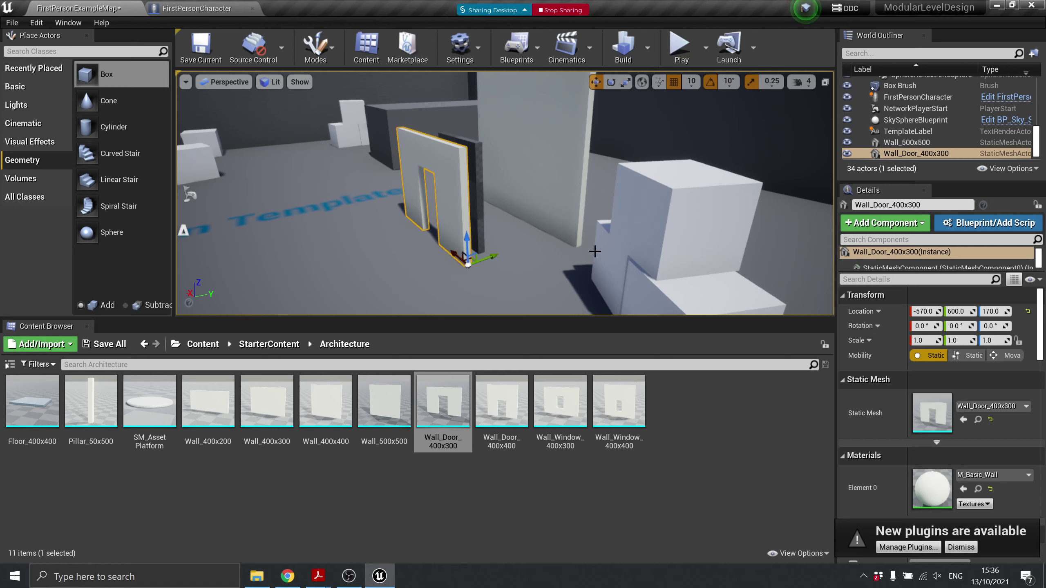
Delete the Wall_Door_400x300 and Wall_500x500 meshes from the level
key("Delete")
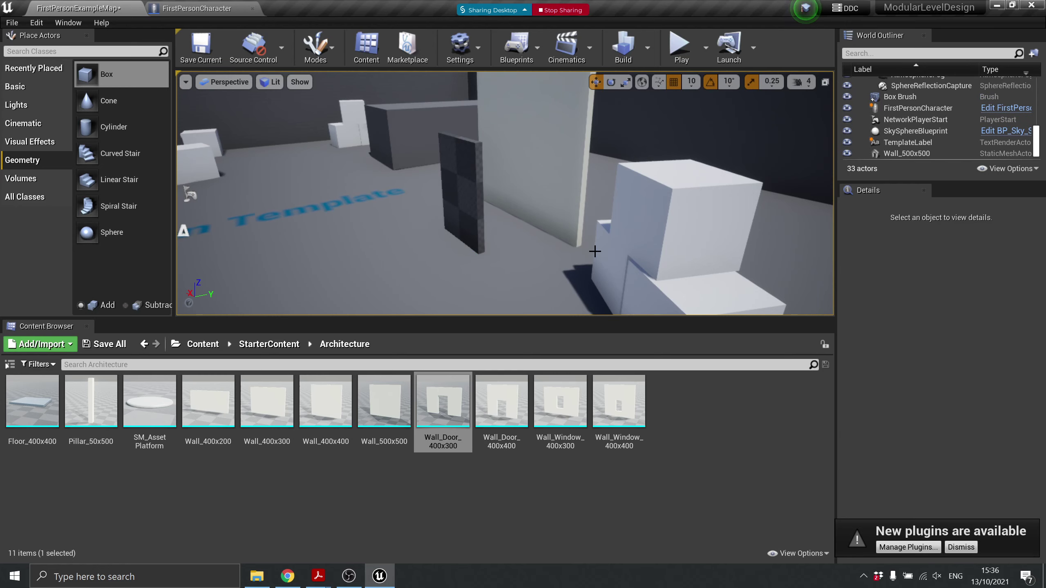
left_click(542, 138)
key("Delete")
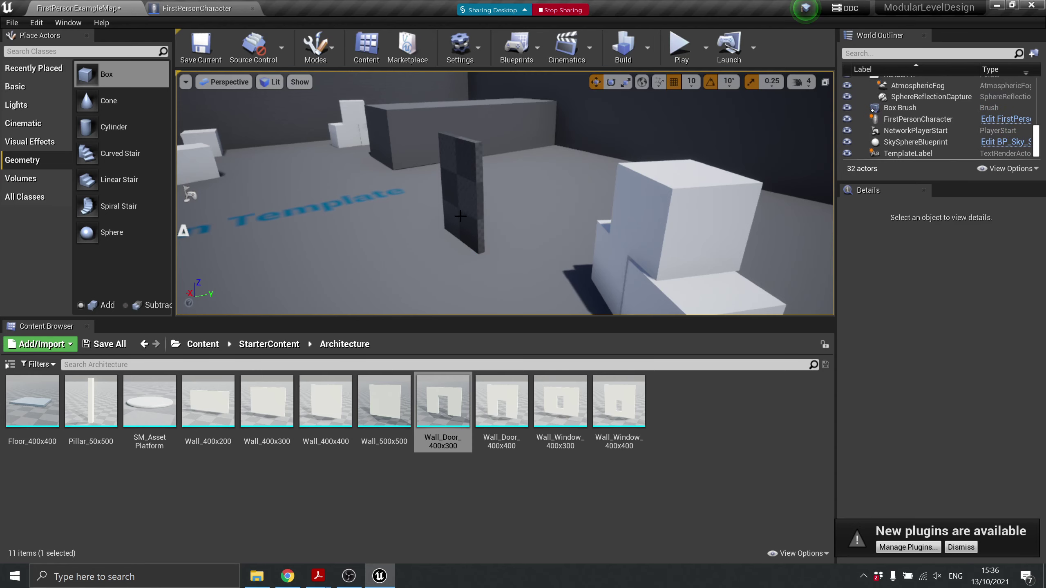
Select the large face of the box brush wall and shrink the Content Browser to enlarge the viewport
right_click_drag(542, 137, 501, 217)
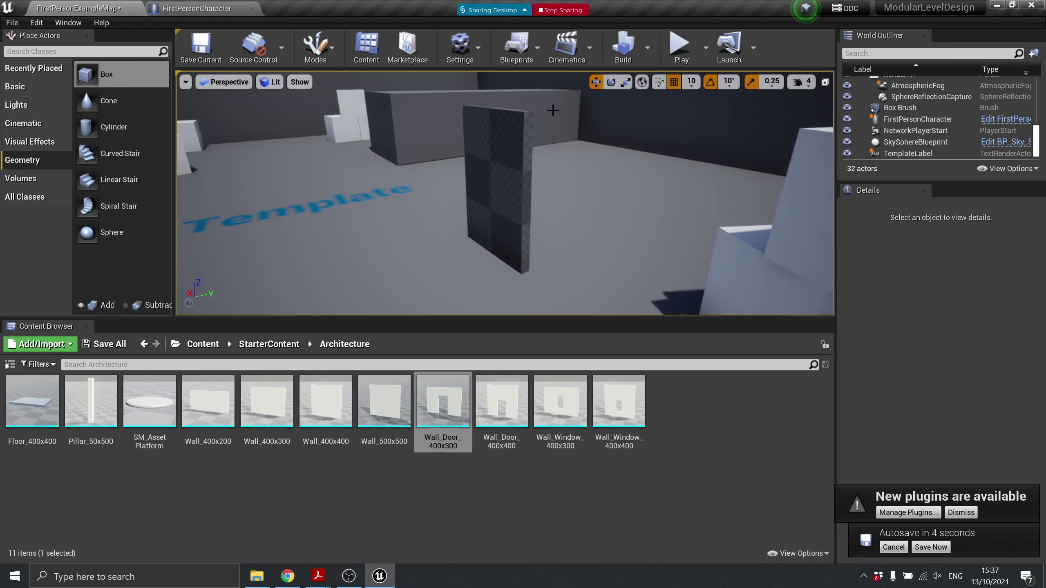
scroll(553, 110, "up", 3)
scroll(553, 110, "down", 5)
left_click(515, 135)
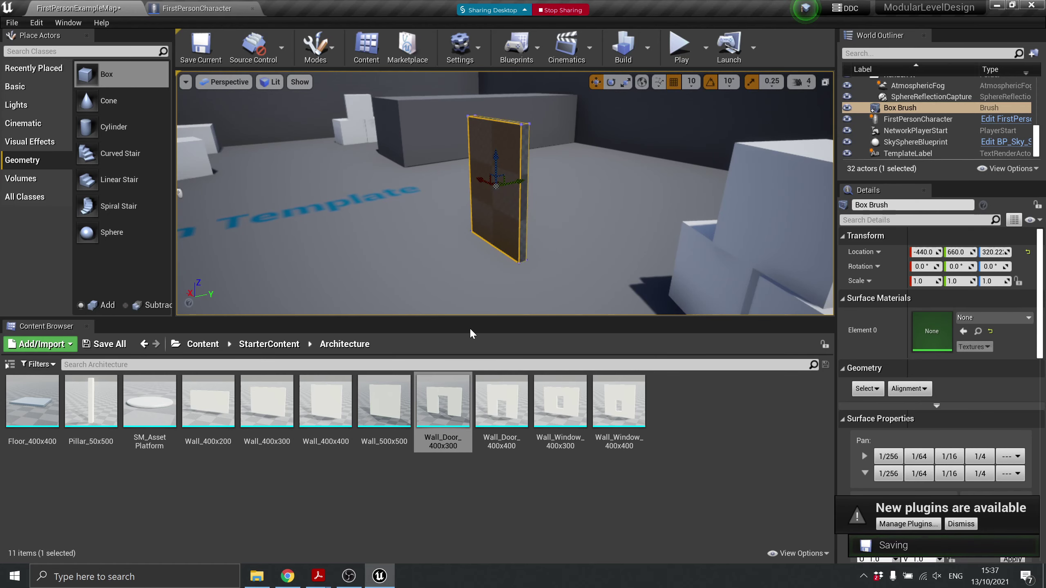
left_click_drag(470, 322, 411, 455)
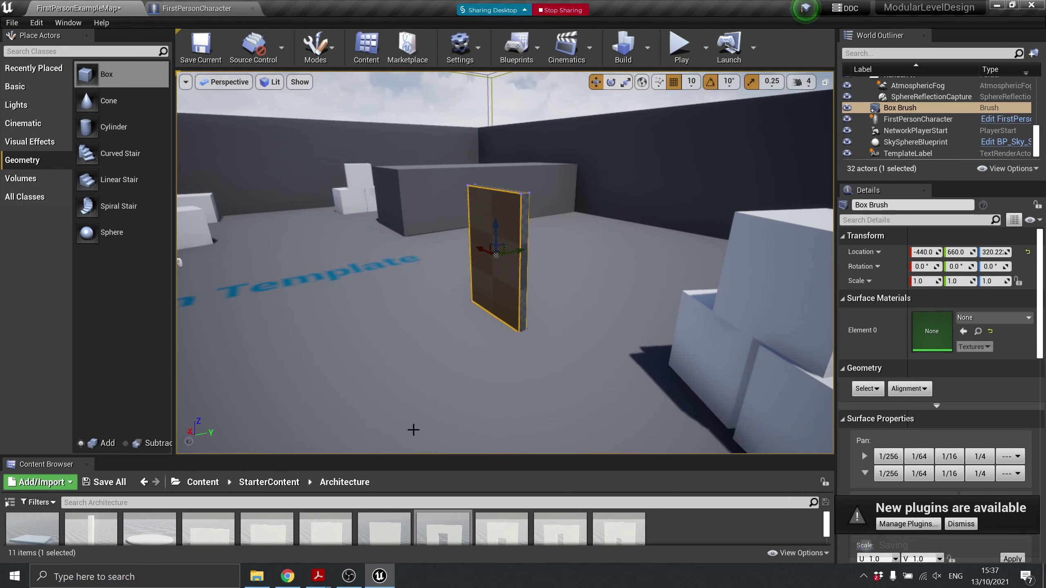
scroll(598, 124, "up", 3)
scroll(598, 124, "down", 3)
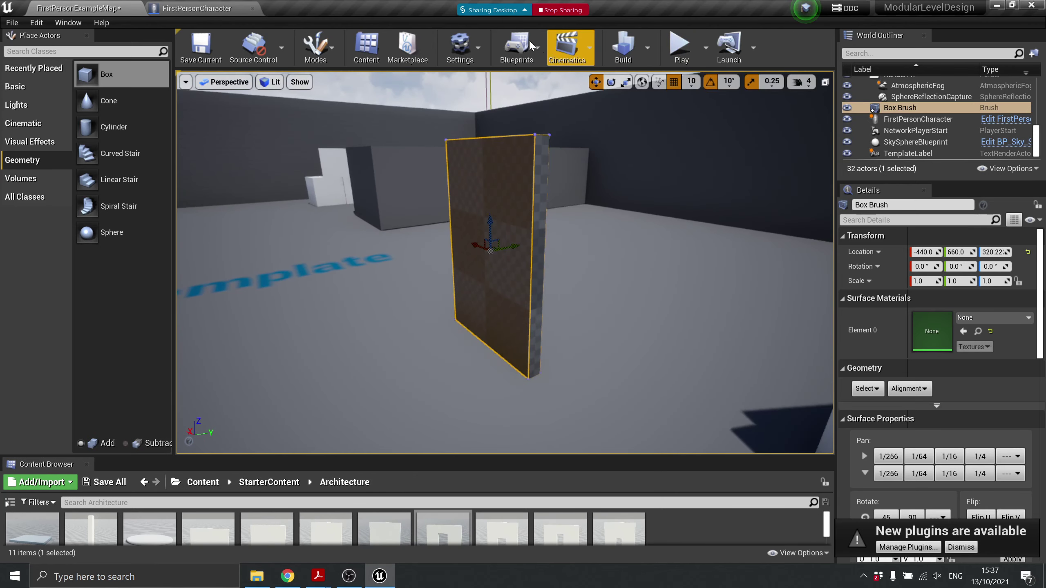
Switch to Brush Editing mode and split the wall brush's near vertical edge to divide the brush horizontally at mid-height
left_click(318, 41)
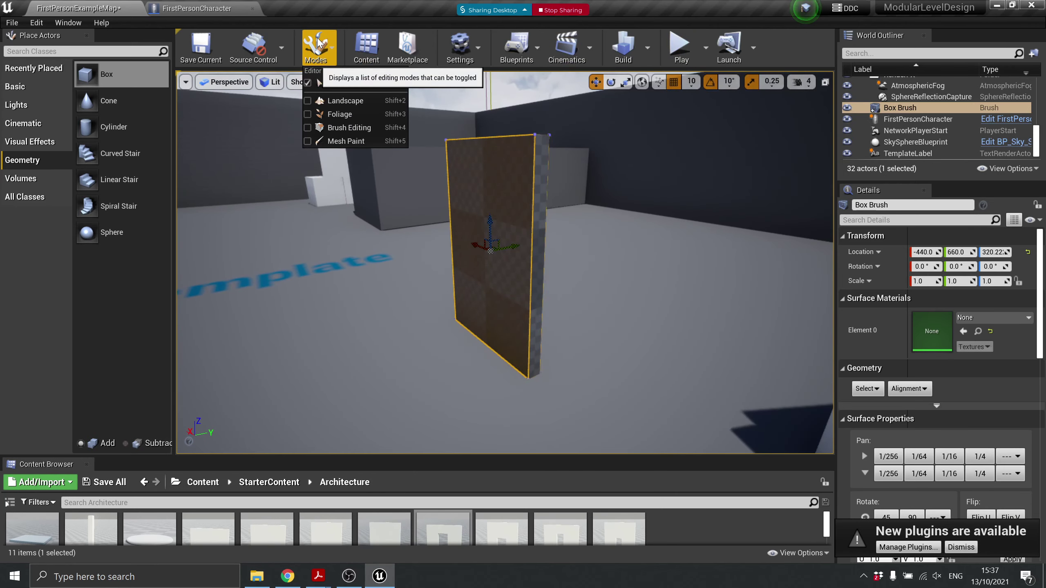
left_click(374, 127)
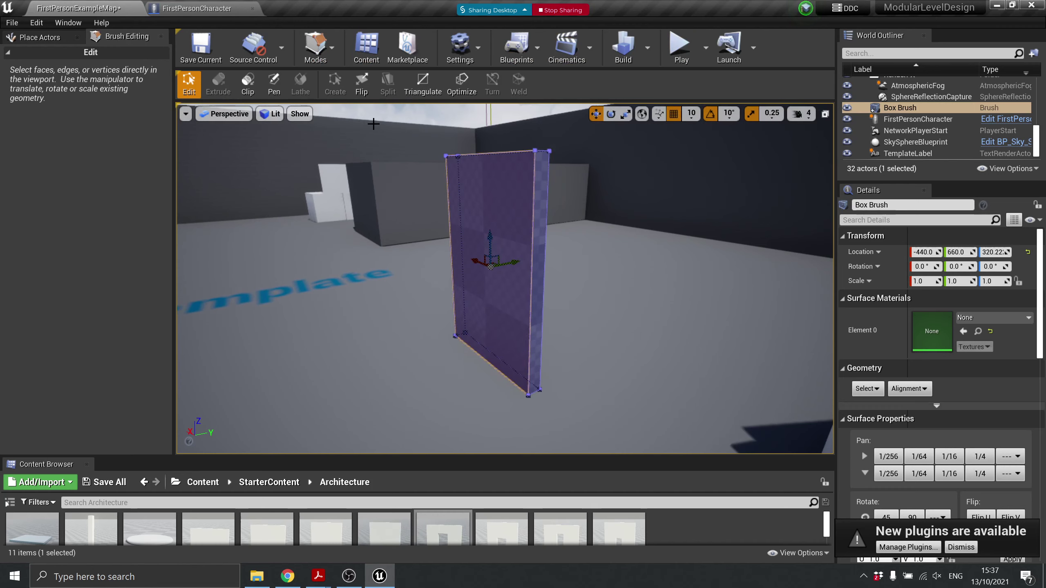
left_click(534, 174)
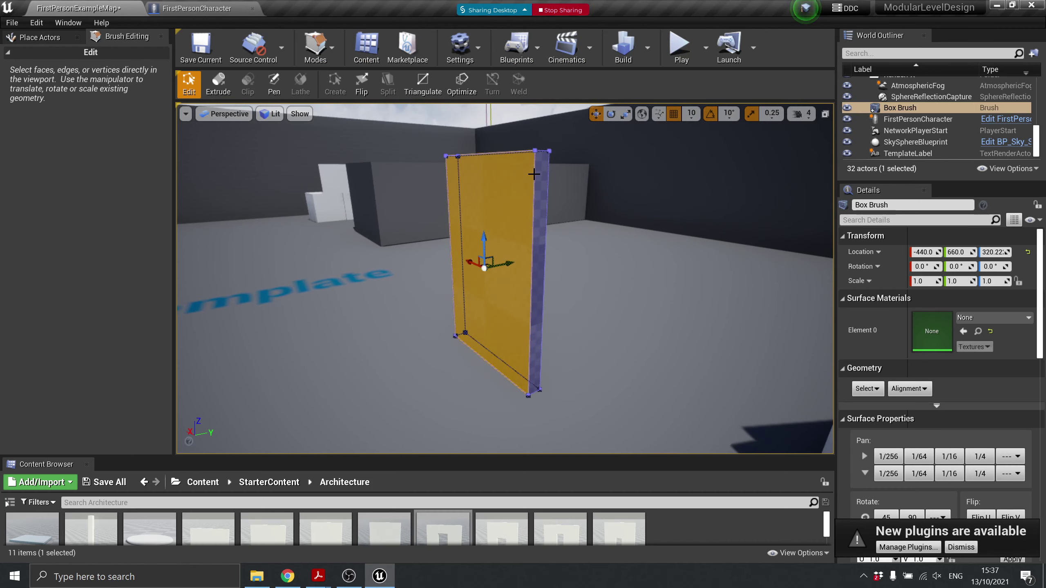
left_click(534, 174)
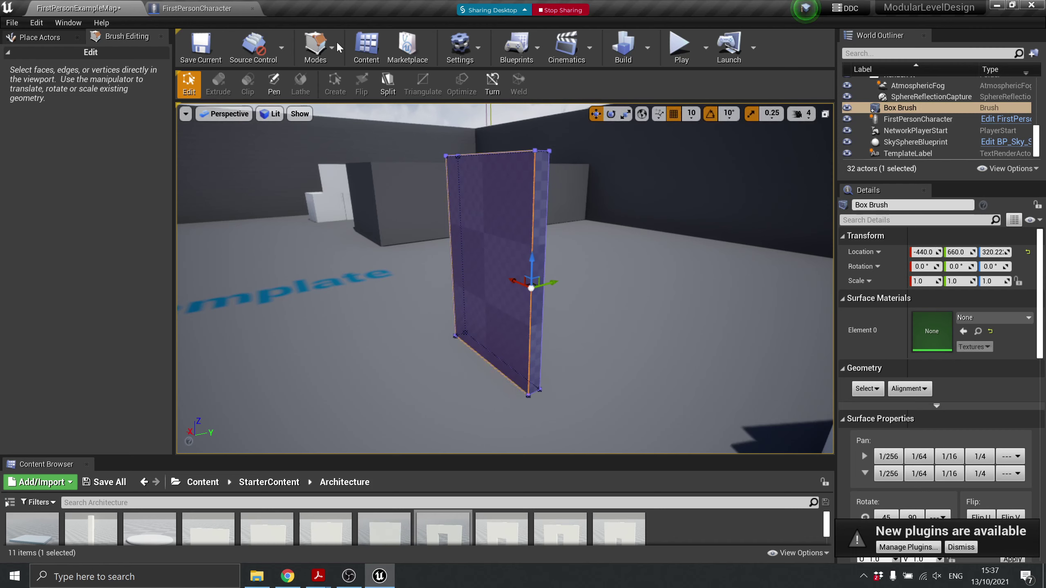
left_click(393, 81)
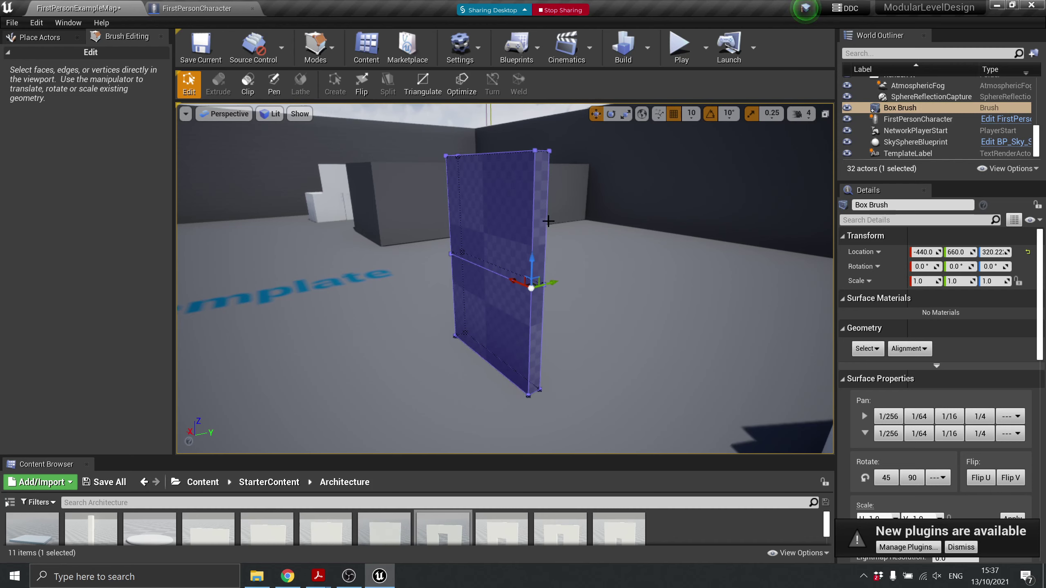
Split the vertical edge of the wall brush's upper half, and split the resulting topmost section's edge the same way
left_click(533, 212)
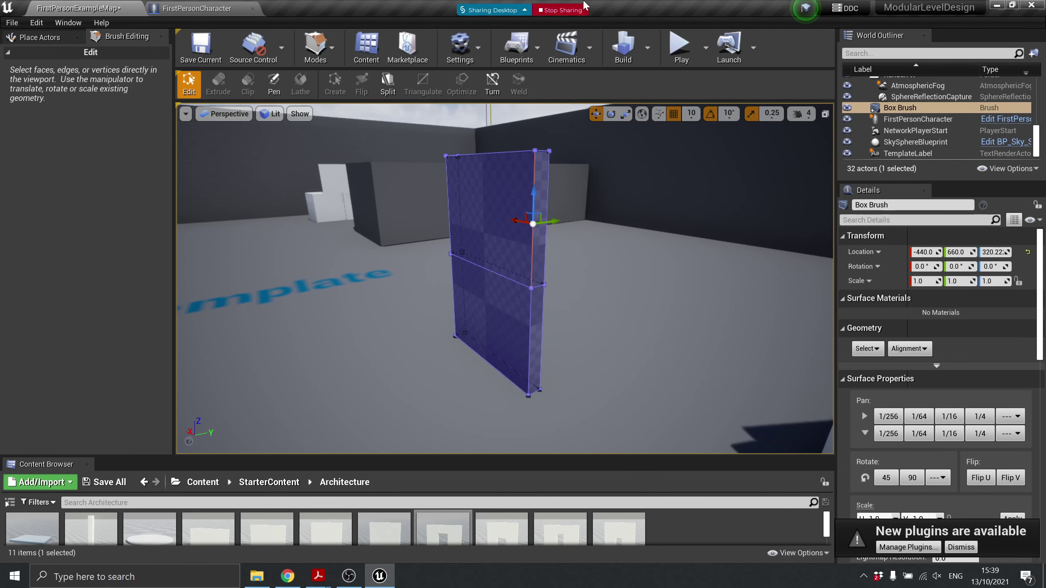
left_click(533, 168)
left_click(535, 165)
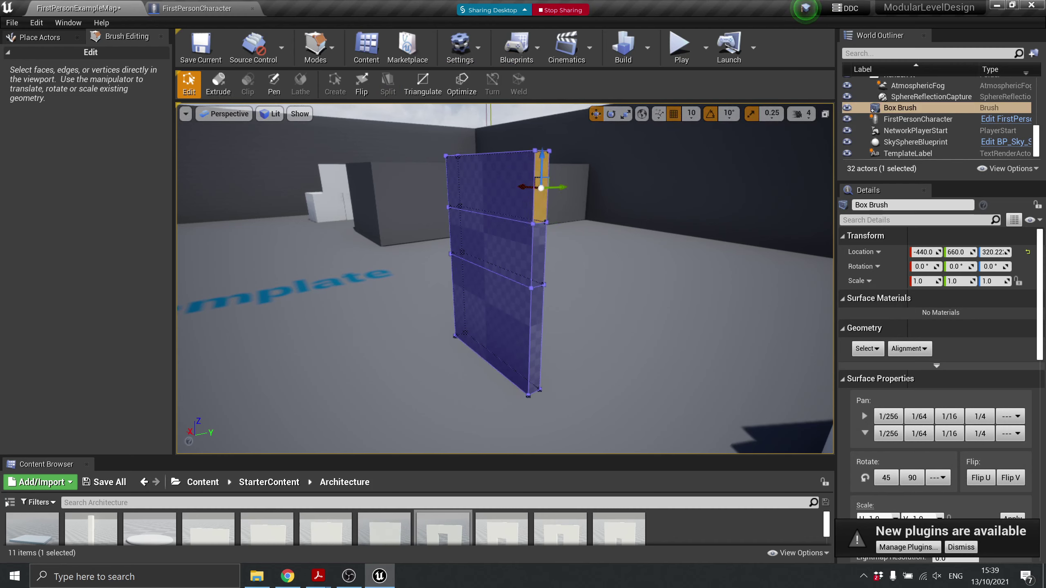
left_click(534, 165)
left_click(534, 165)
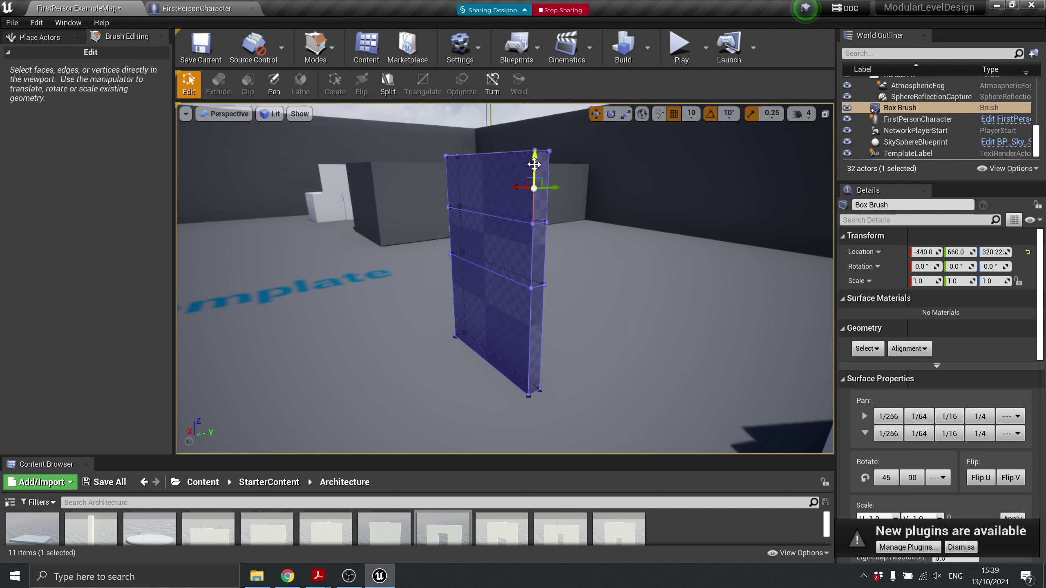
left_click(387, 85)
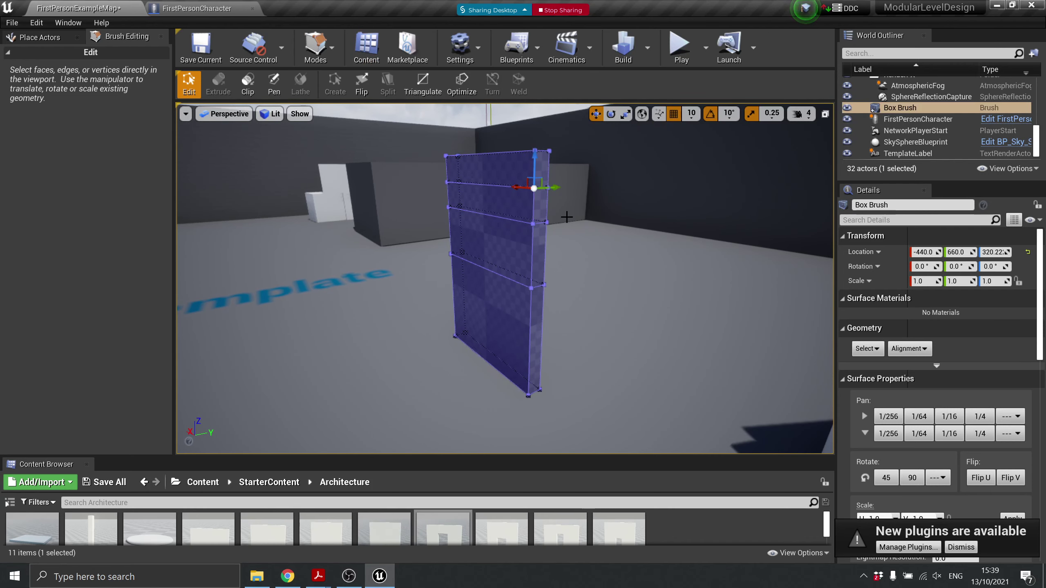
Split the vertical edge of the wall brush's lower half to divide that half horizontally across its middle
left_click(529, 326)
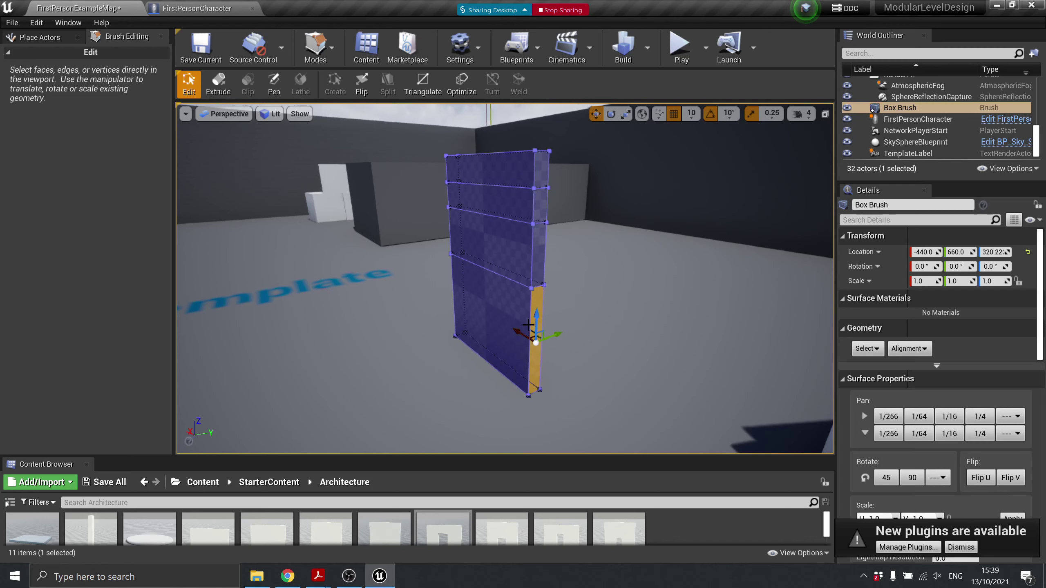
left_click(525, 326)
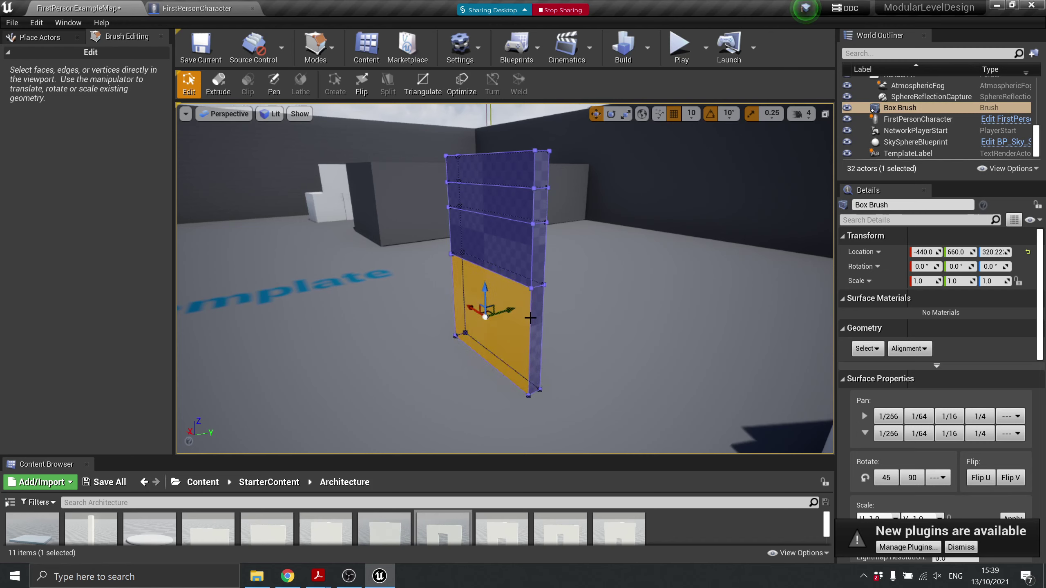
left_click(531, 344)
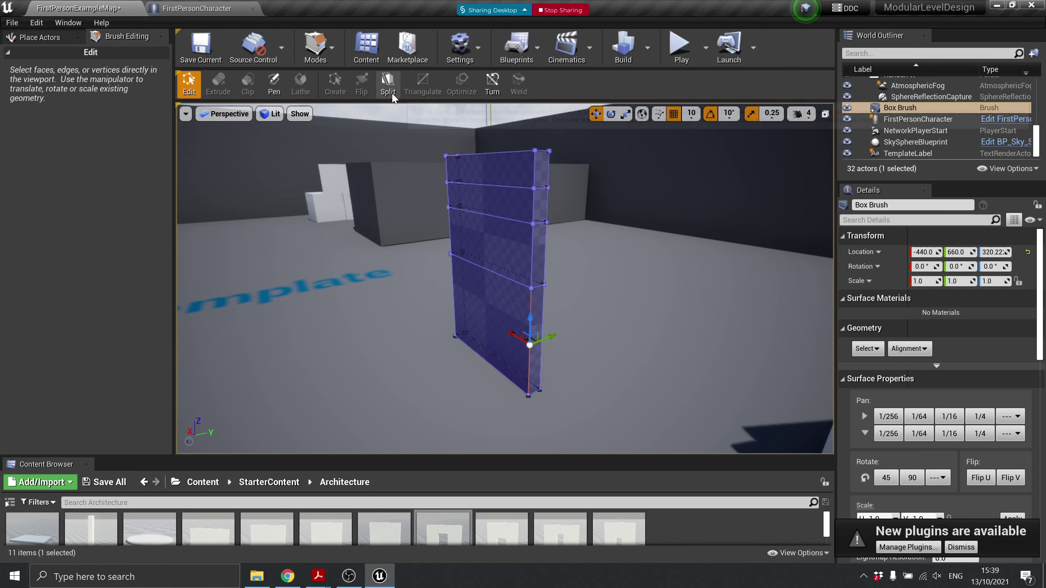
left_click_drag(507, 314, 524, 330)
Split the vertical edge of the wall brush's bottommost section to add another horizontal division near the floor
left_click(522, 361)
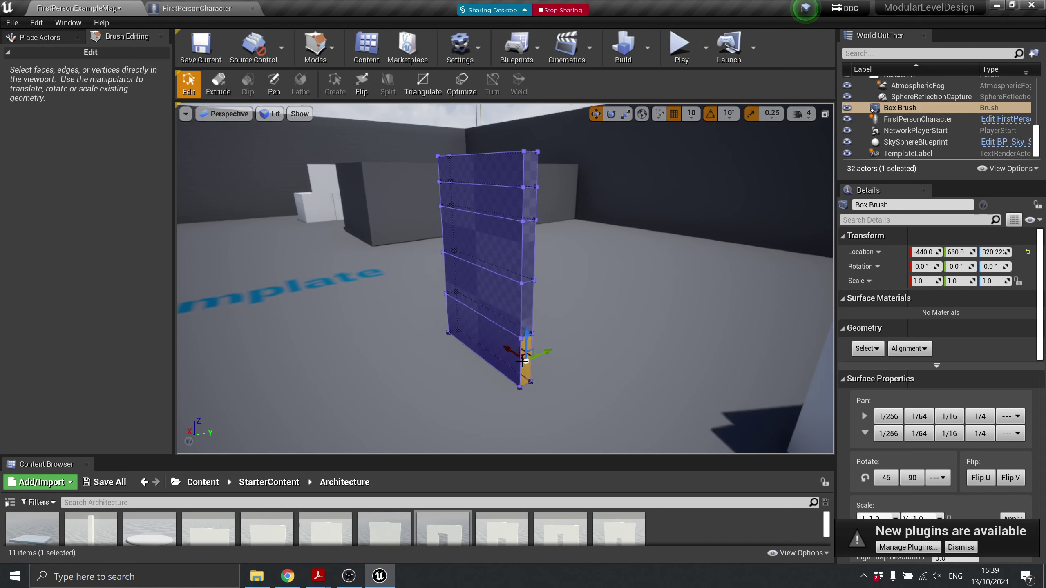
left_click(517, 362)
left_click(520, 363)
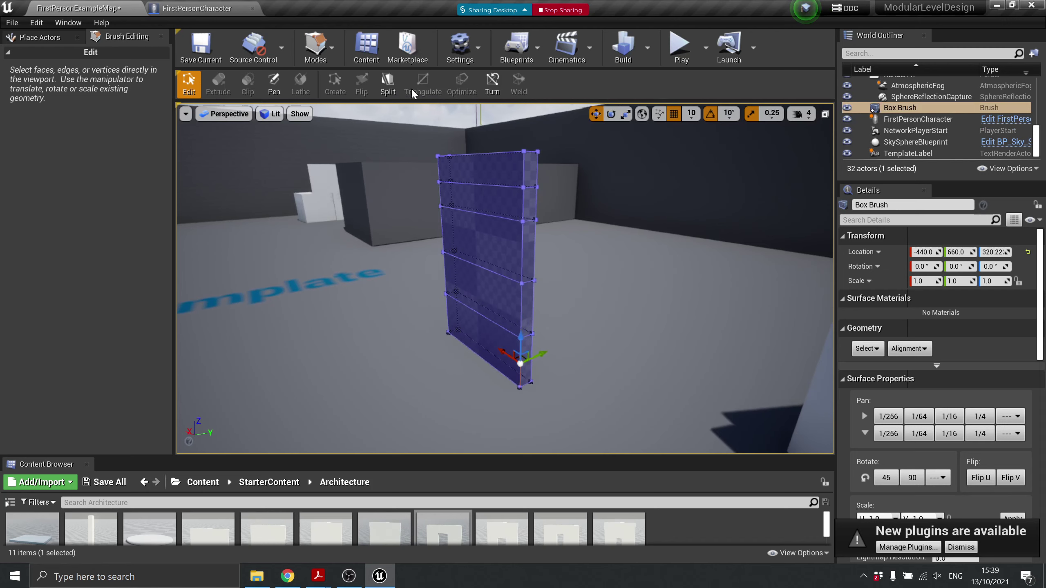
left_click(387, 86)
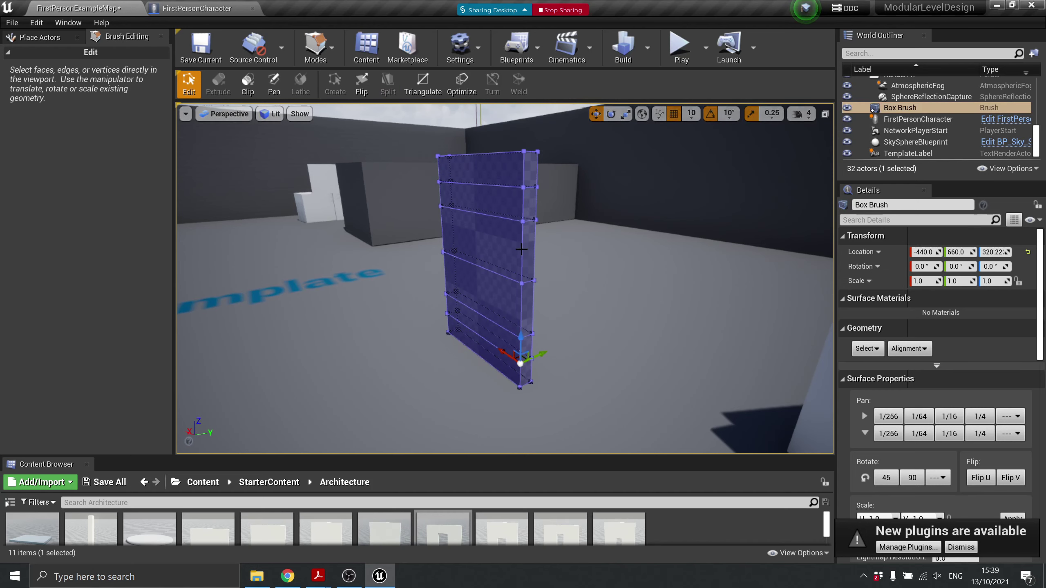
Split the vertical edge of the wall brush's second section from the top to divide that section horizontally
left_click(522, 170)
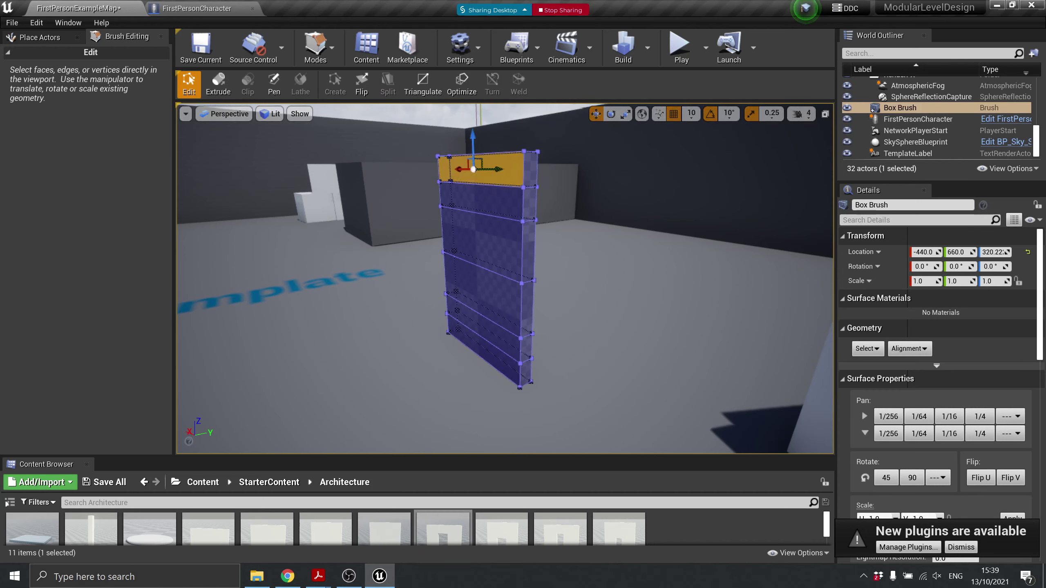
left_click(528, 181)
left_click(522, 202)
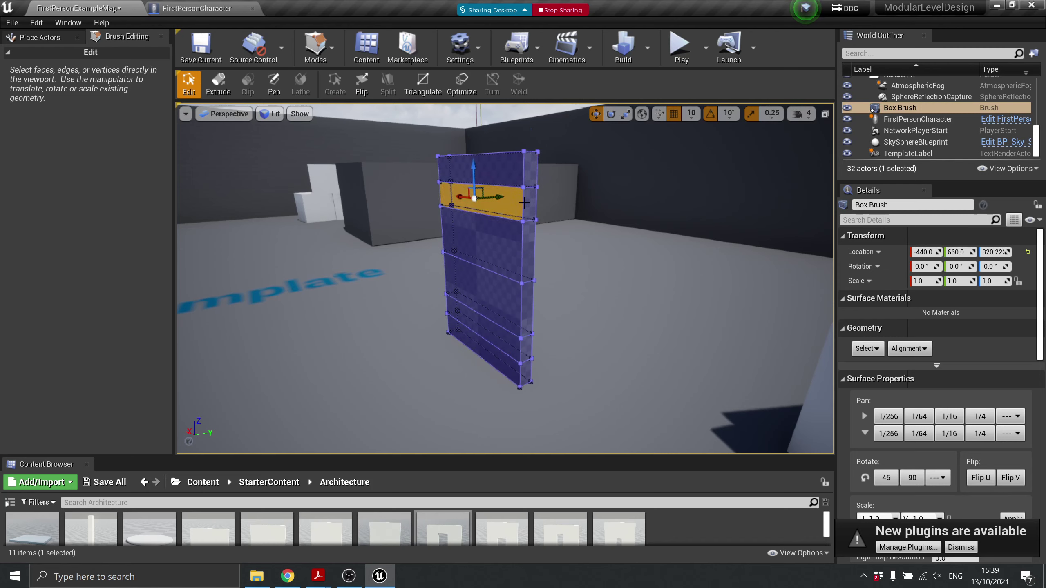
left_click(522, 201)
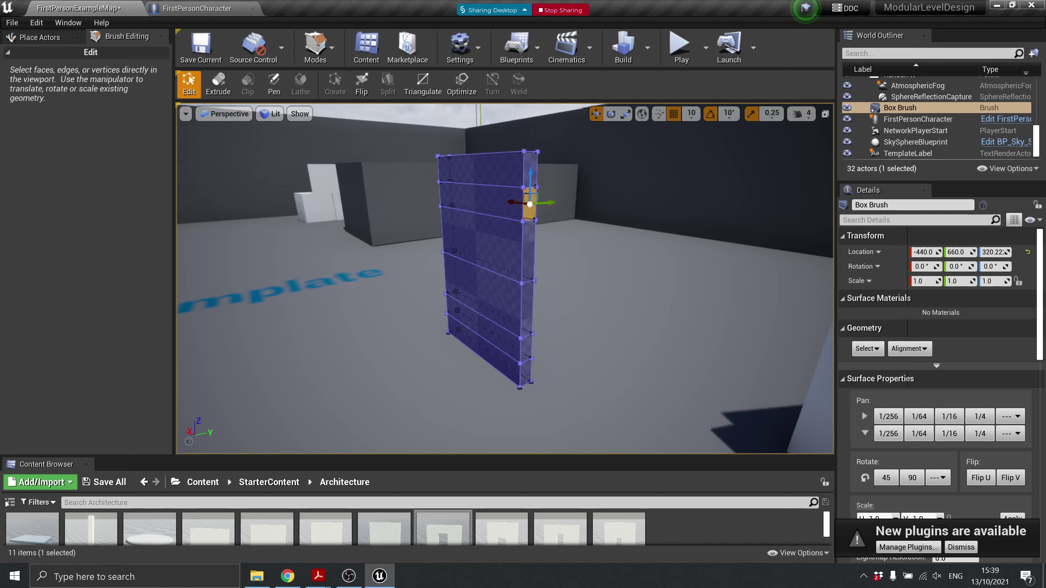
left_click(523, 205)
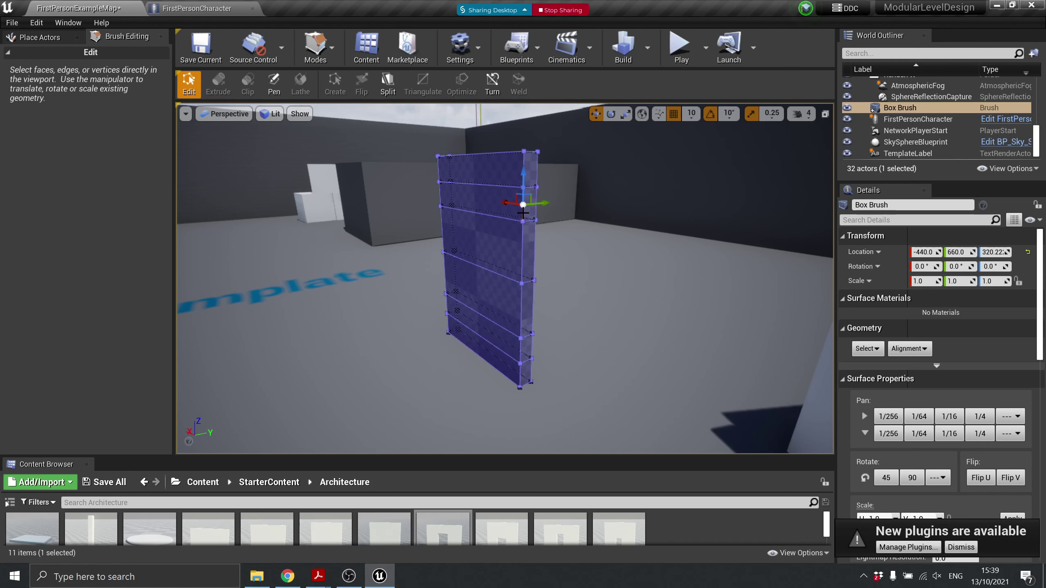
left_click(388, 83)
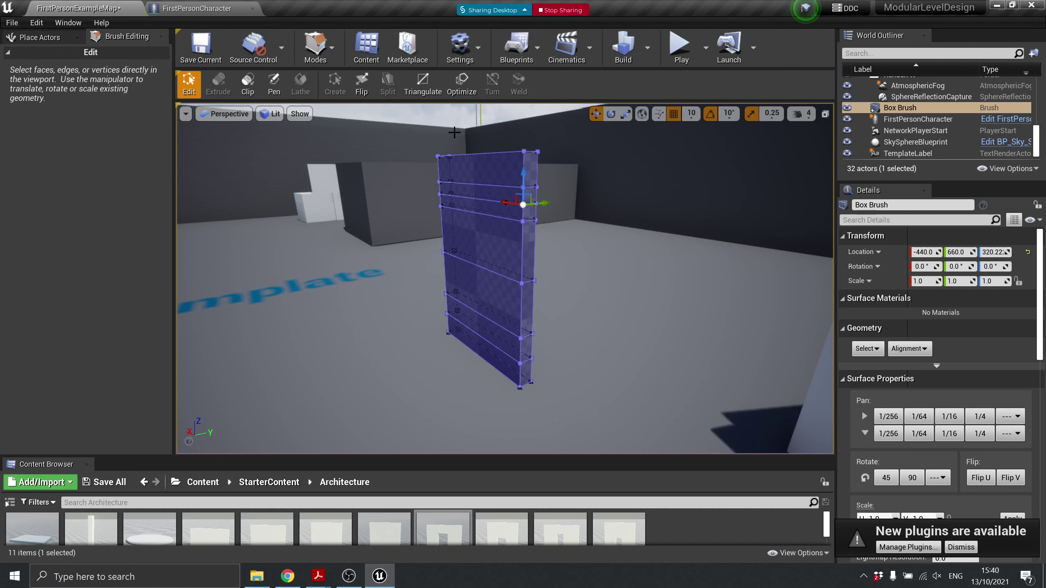
Switch the viewport to the Front orthographic view and frame the upper part of the wall brush
left_click(226, 114)
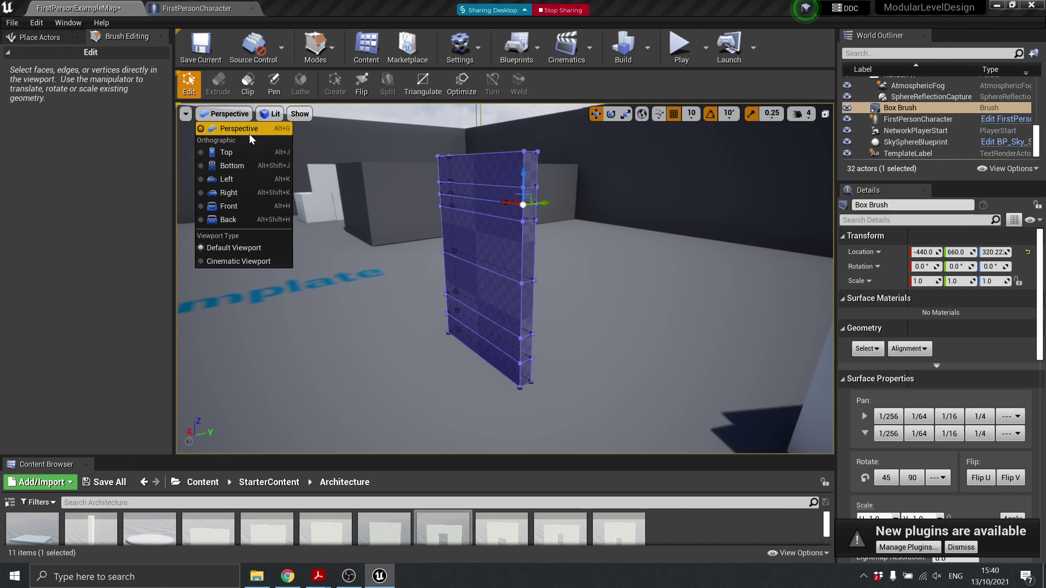
left_click(247, 206)
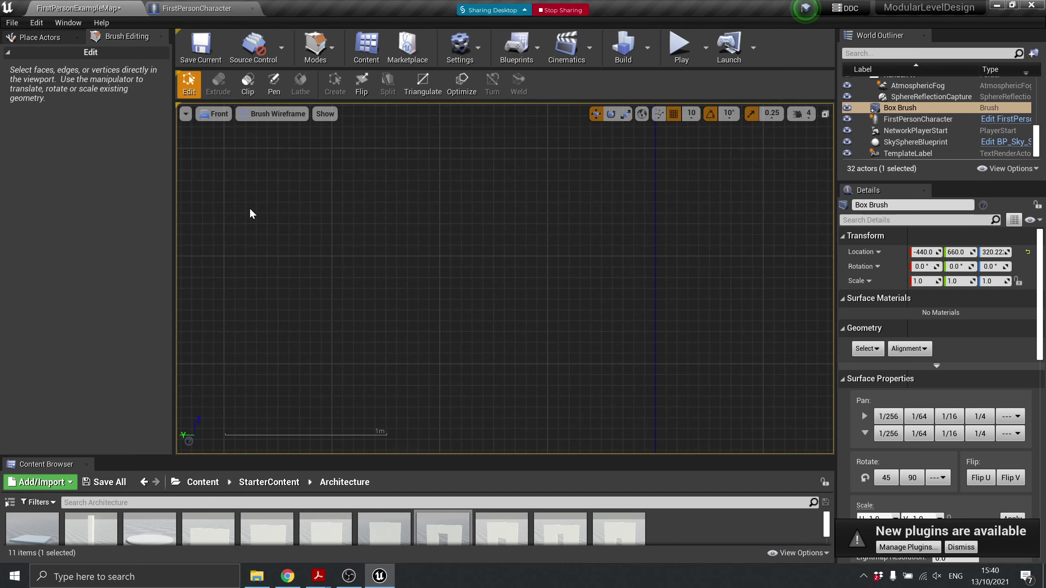
key("f")
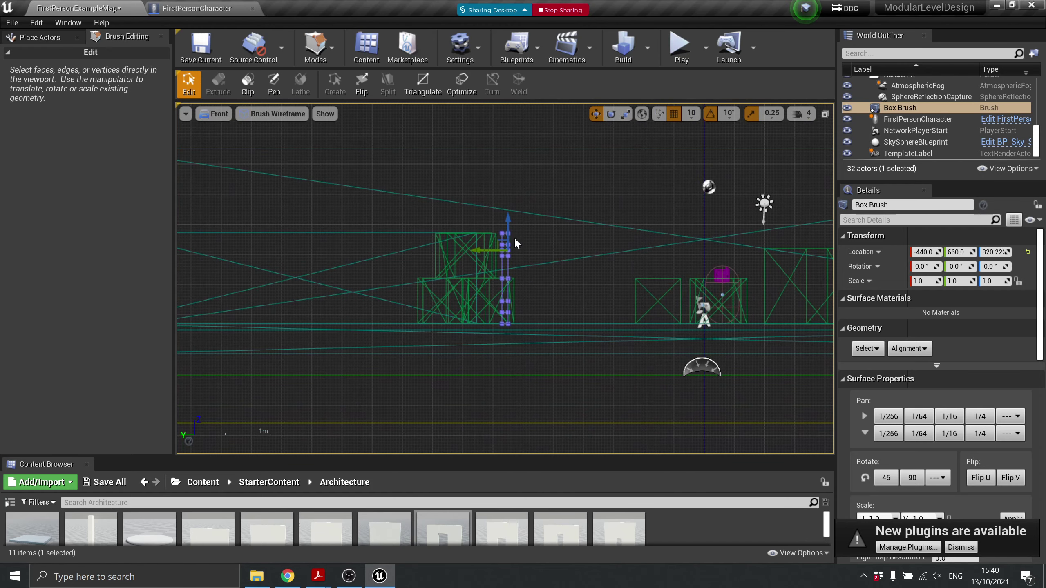
scroll(519, 253, "up", 3)
scroll(521, 259, "down", 5)
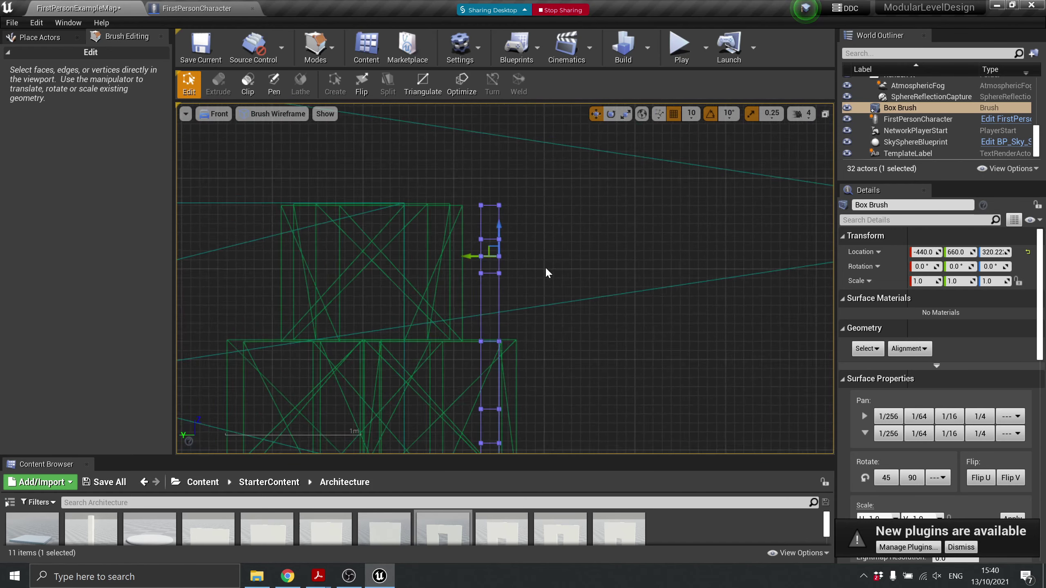
scroll(539, 275, "up", 5)
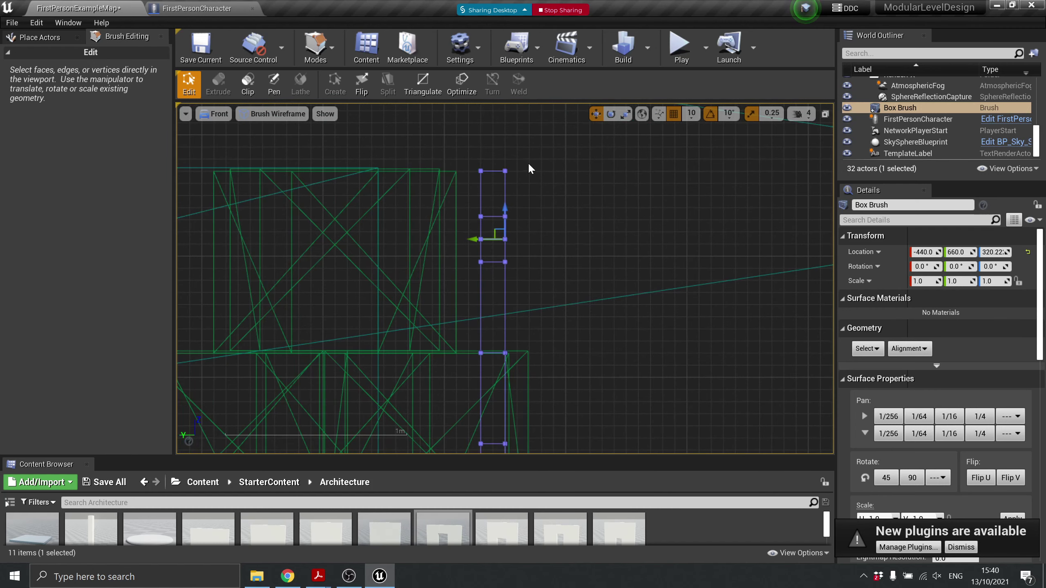
Undo a trial move of the top corner and pull the two front vertex rows below it about 20 cm outward as an overhang
mouse_move(506, 180)
left_mouse_down()
mouse_move(505, 171)
mouse_move(510, 186)
left_mouse_up()
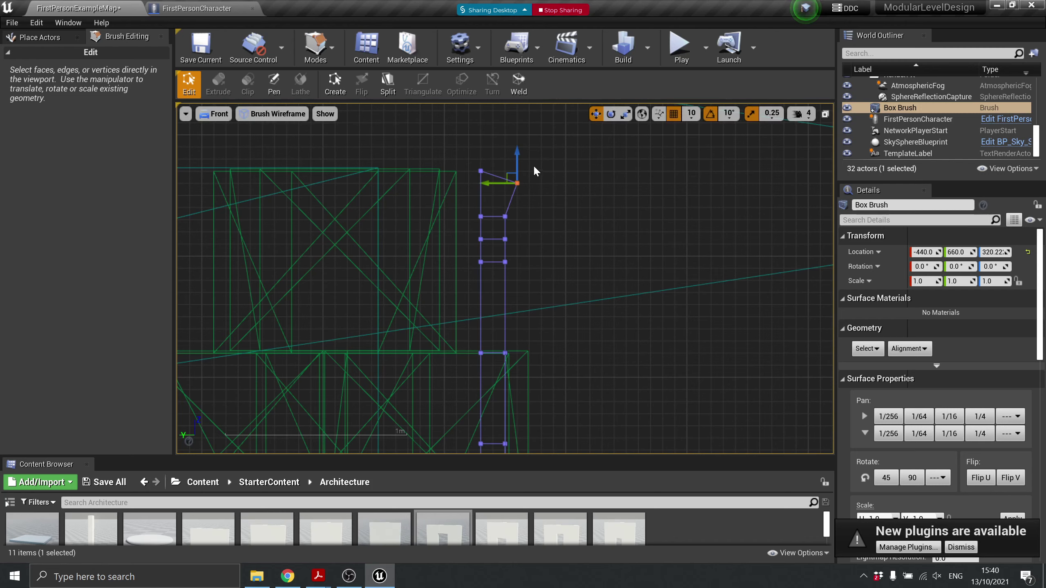
key("ctrl+z")
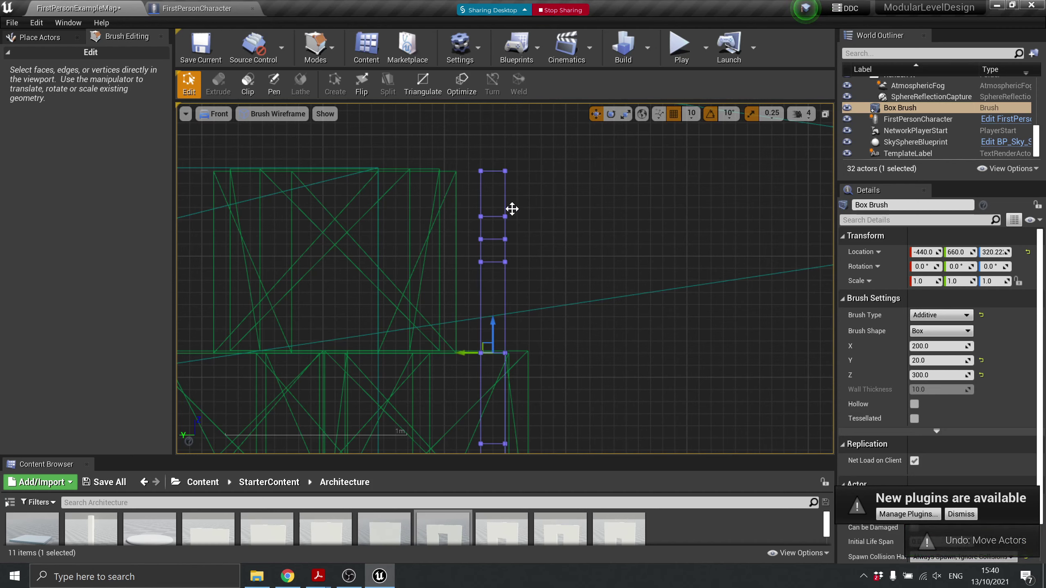
mouse_move(498, 222)
left_mouse_down()
mouse_move(520, 187)
mouse_move(504, 226)
mouse_move(514, 241)
mouse_move(500, 233)
mouse_move(524, 208)
mouse_move(524, 219)
left_mouse_up()
scroll(518, 258, "down", 1)
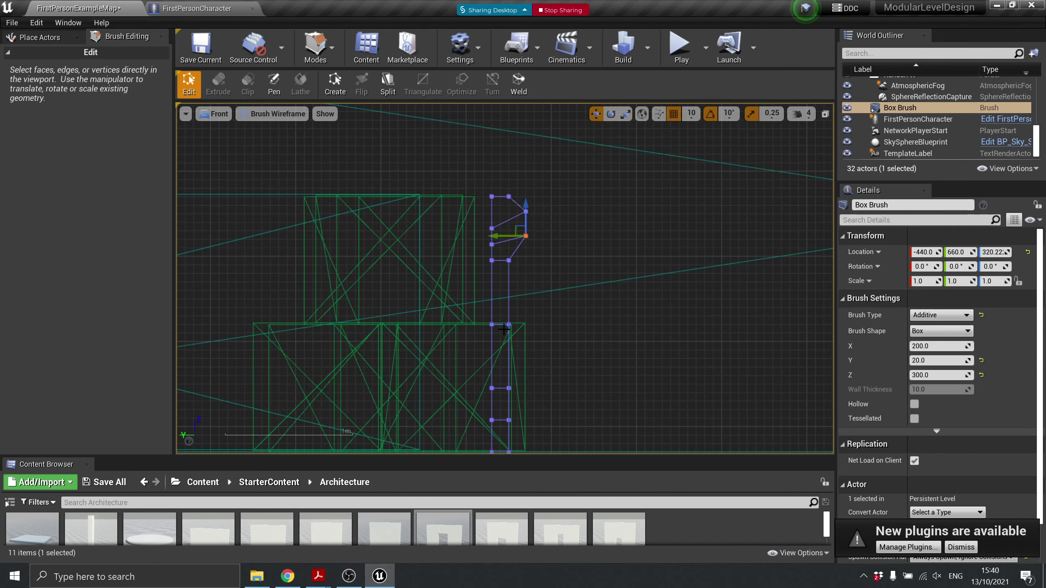
Move the two lowest front vertex rows of the wall profile about 50 cm outward to form a sloped base
right_click_drag(590, 362, 608, 276)
scroll(536, 297, "up", 2)
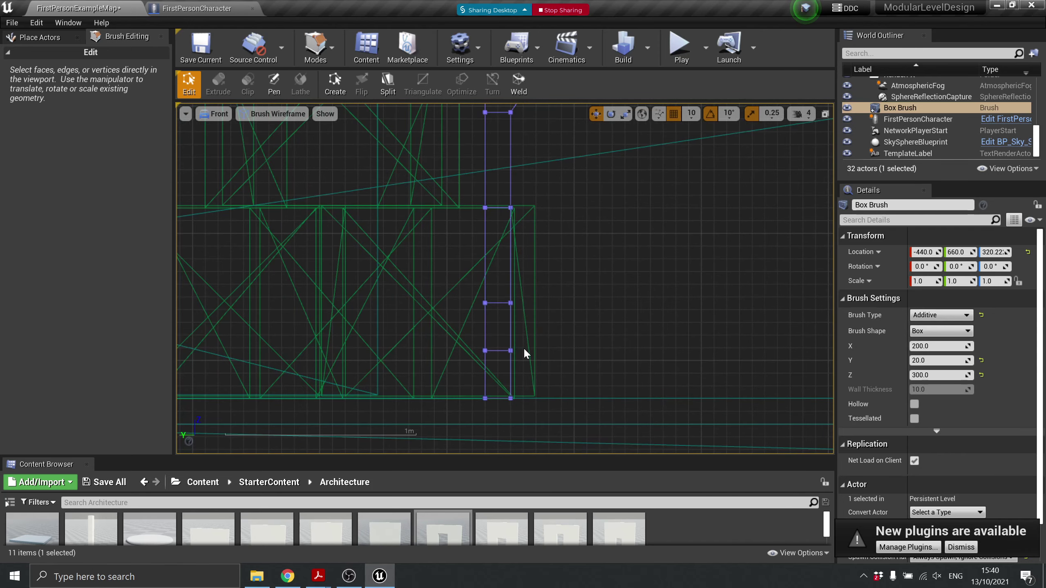
mouse_move(554, 333)
left_mouse_down()
mouse_move(507, 415)
mouse_move(488, 418)
mouse_move(490, 401)
mouse_move(537, 401)
left_mouse_up()
scroll(524, 274, "up", 2)
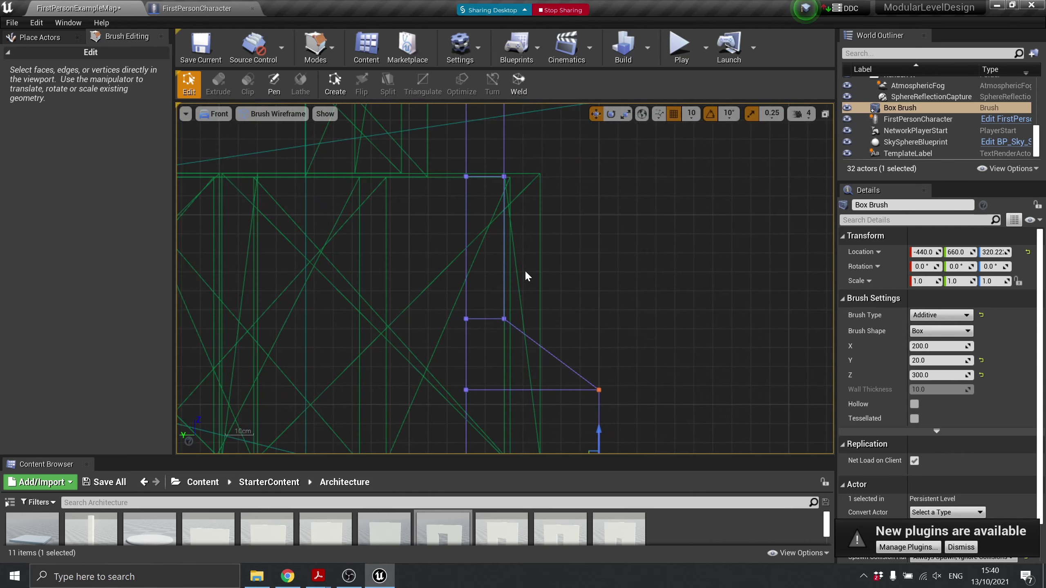
Lower the mid-height vertex row of the wall profile about 50 cm and the row above the base about 10 cm
scroll(524, 274, "down", 5)
left_click_drag(508, 286, 524, 300)
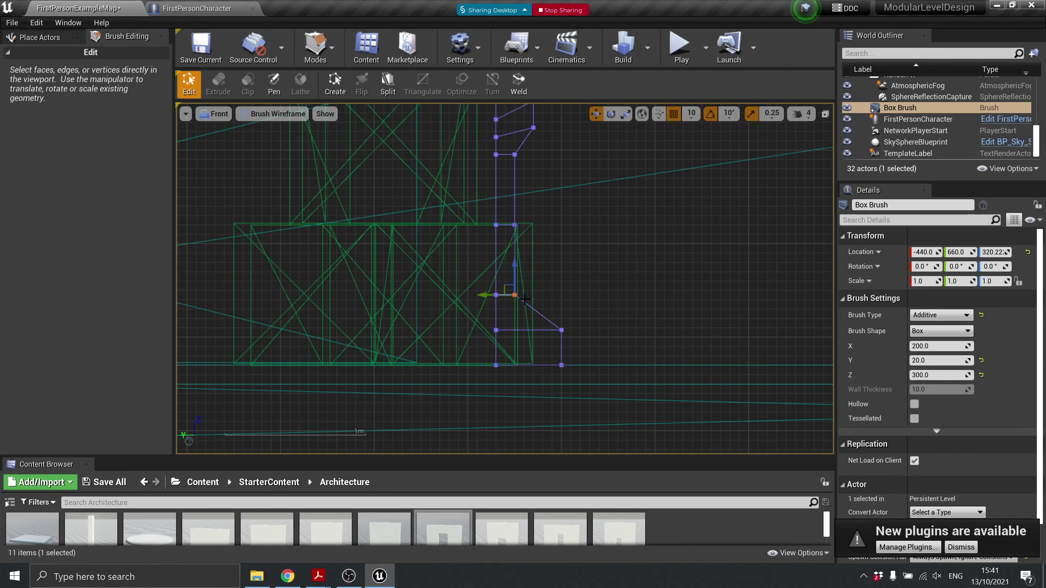
left_click_drag(490, 215, 520, 236)
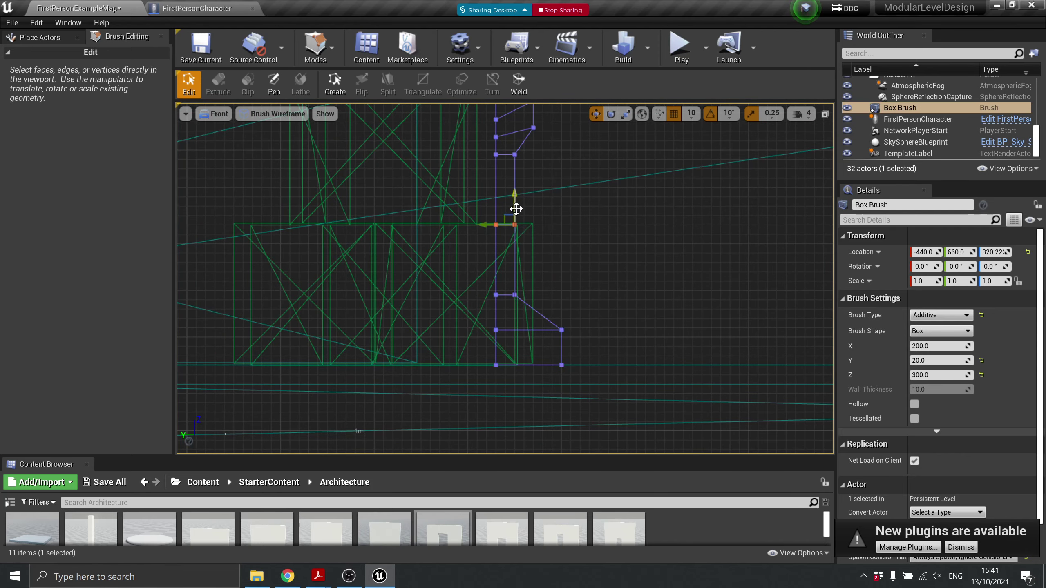
left_click_drag(516, 194, 509, 244)
left_click_drag(531, 277, 471, 315)
mouse_move(514, 264)
left_mouse_down()
mouse_move(516, 280)
mouse_move(533, 283)
mouse_move(495, 305)
left_mouse_up()
left_click(515, 304)
Deselect the wall brush and return the viewport to the Perspective view
left_click(649, 268)
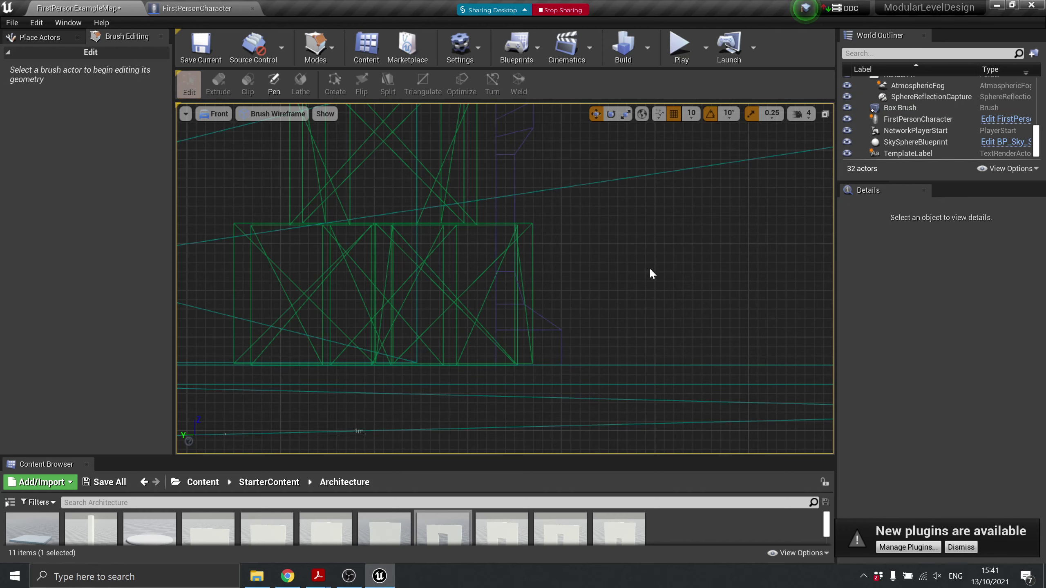
scroll(607, 266, "down", 1)
scroll(607, 270, "down", 1)
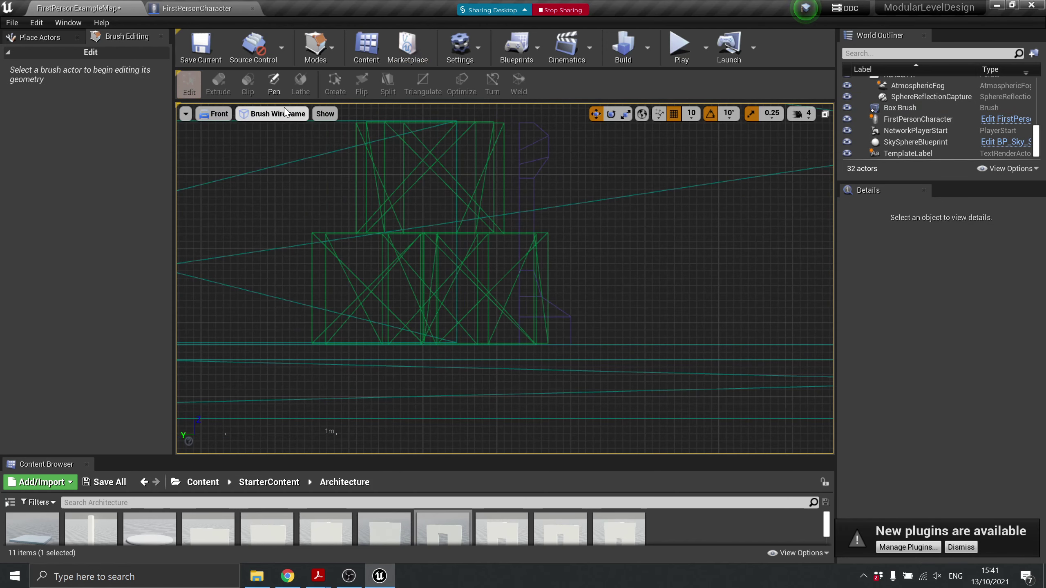
left_click(218, 114)
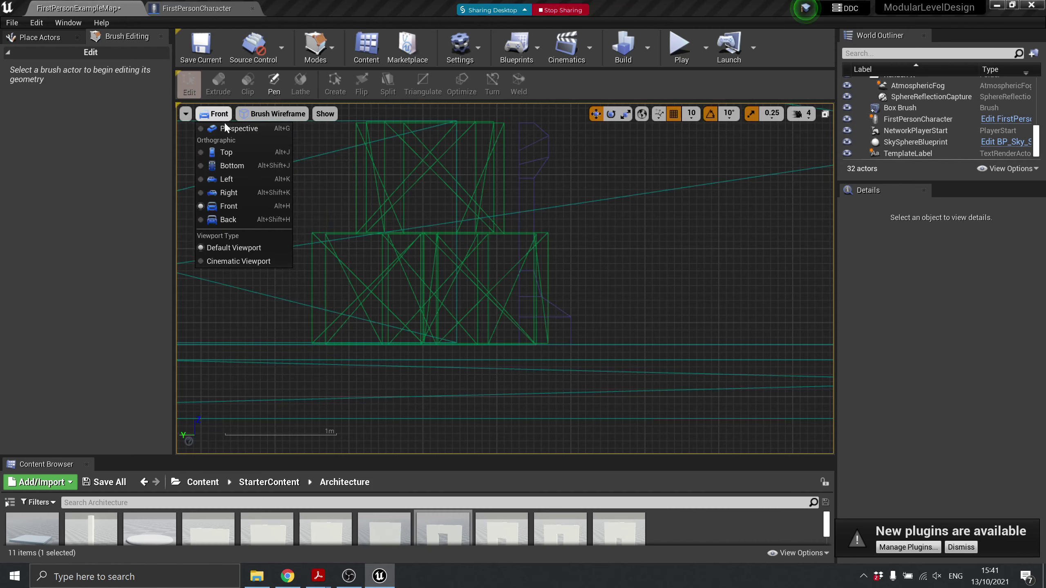
left_click(229, 129)
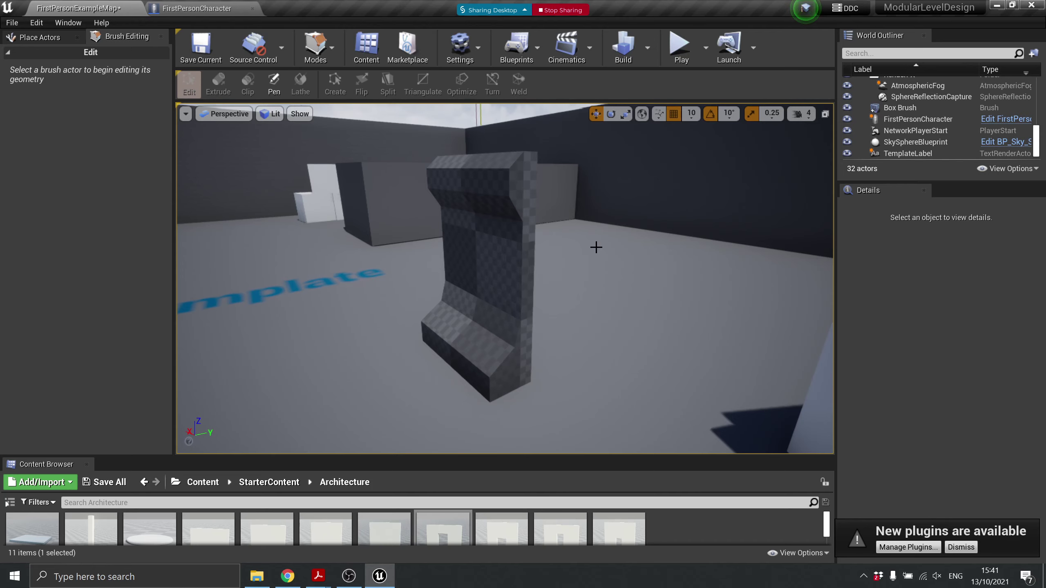
Leave Brush Editing mode for the selection mode and select the reshaped wall brush
left_click(480, 237)
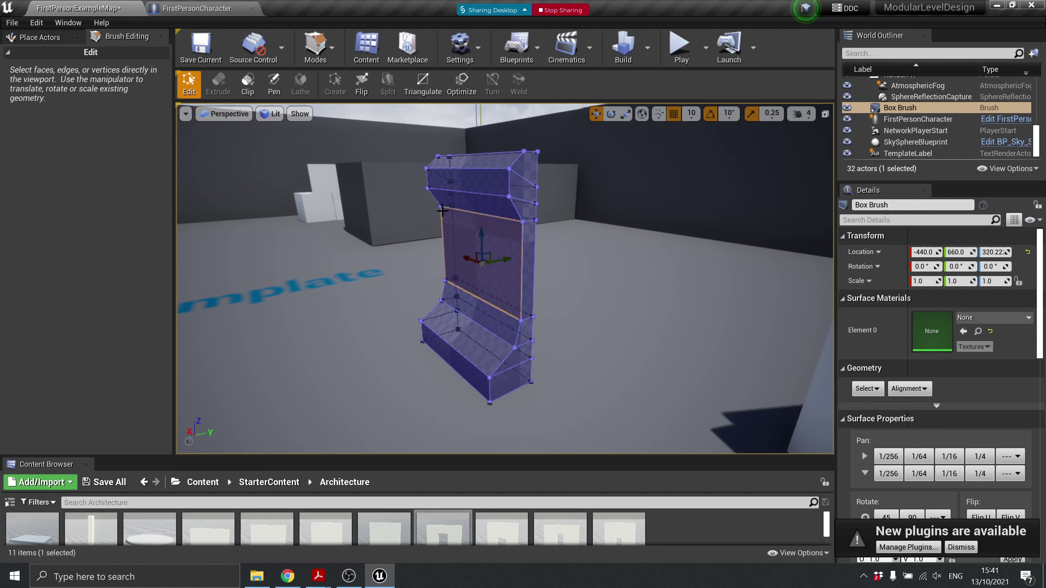
left_click(325, 46)
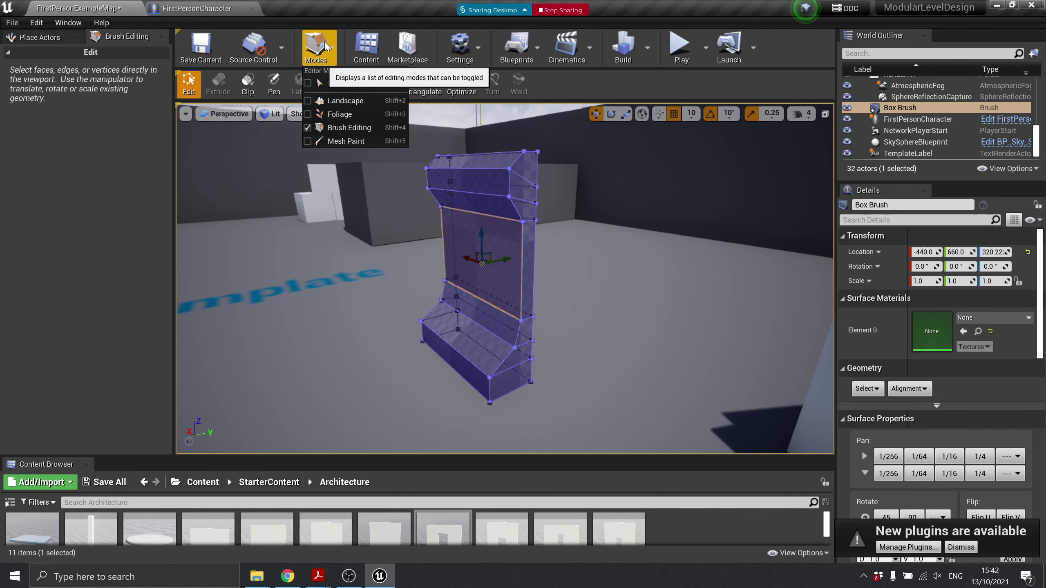
left_click(328, 82)
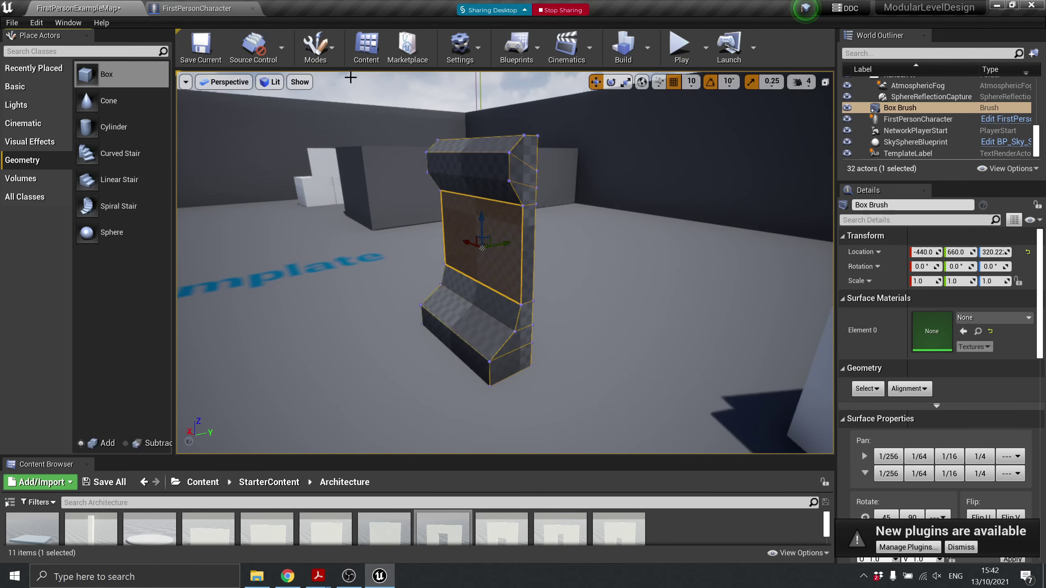
left_click(675, 302)
left_click(486, 245)
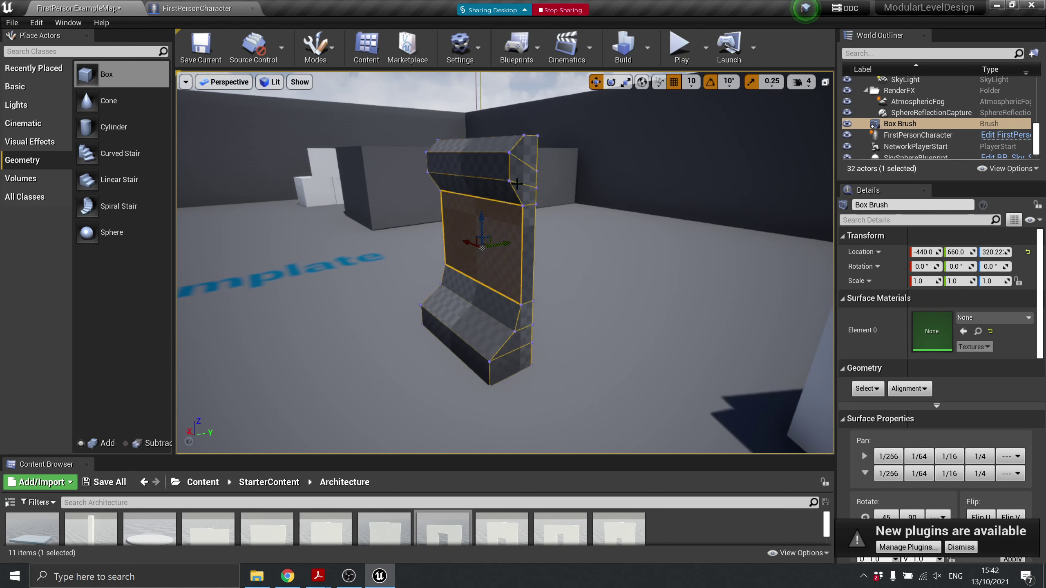
left_click(657, 204)
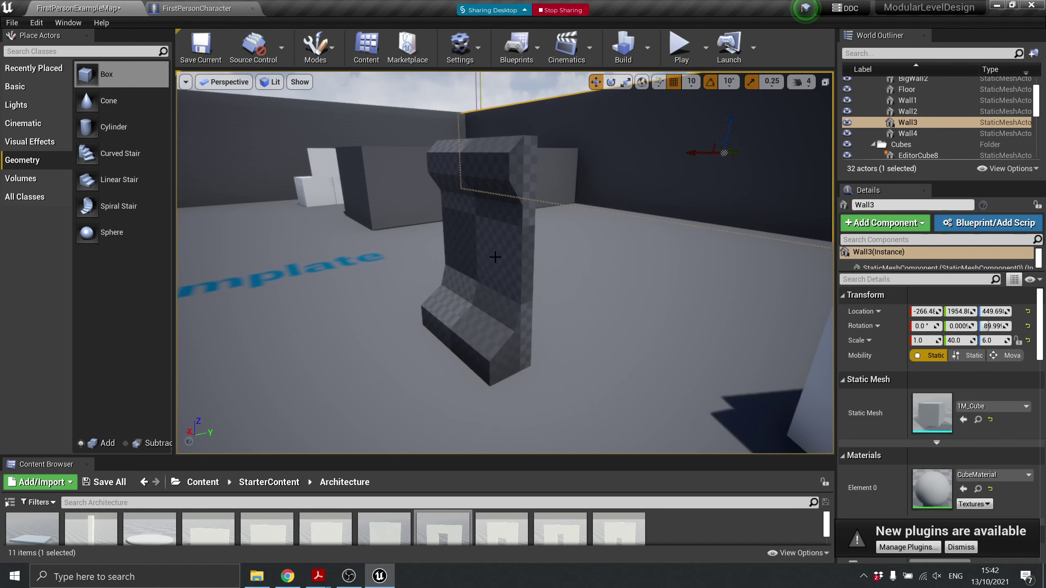
left_click(492, 253)
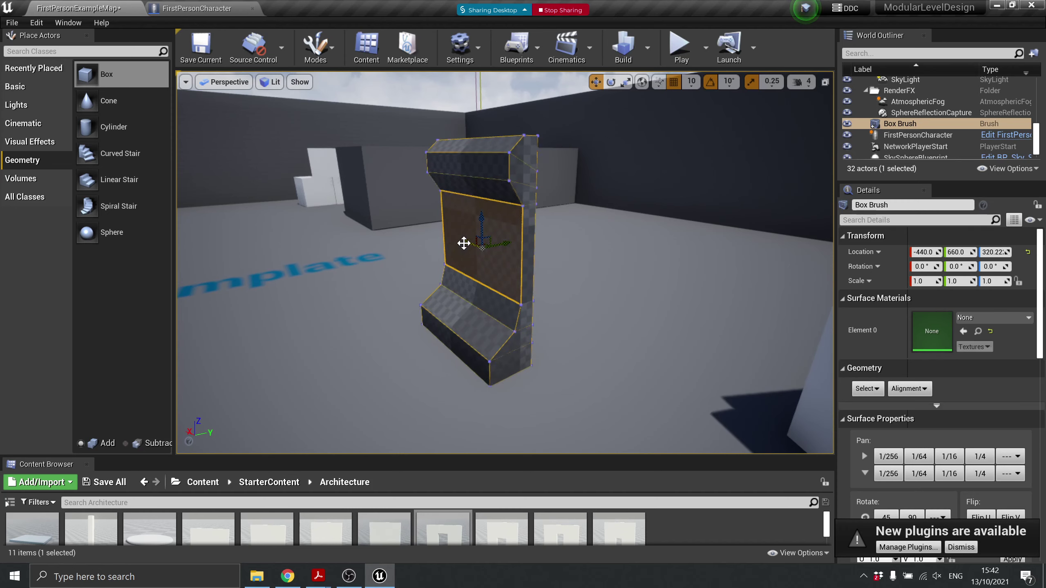
Duplicate the wall brush along X to -640 so the copy adjoins the original, and undo a further copy made at -840
left_click_drag(464, 243, 554, 285, "alt")
right_click_drag(556, 287, 345, 304)
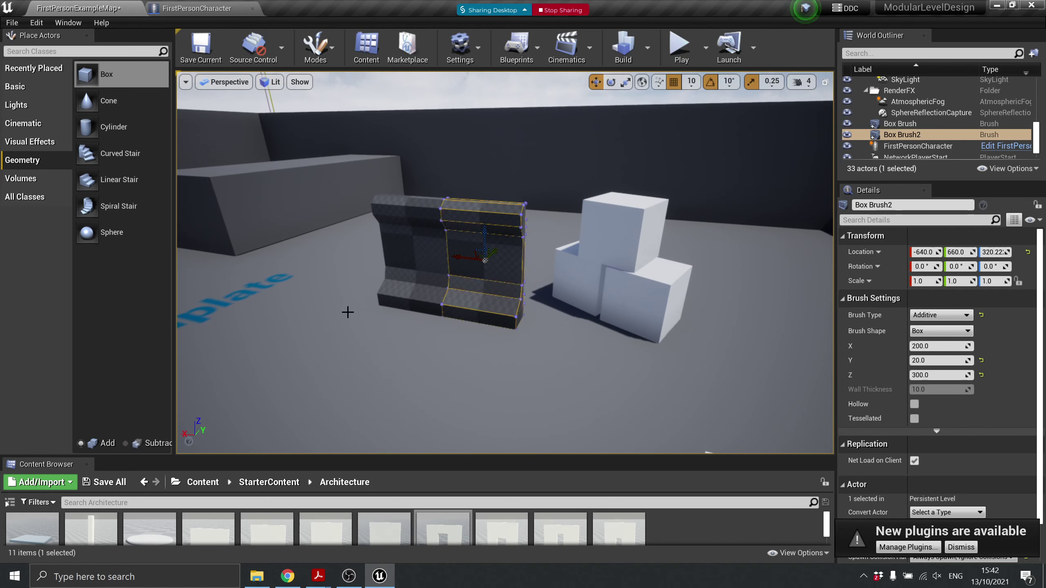
left_click_drag(461, 259, 537, 279, "alt")
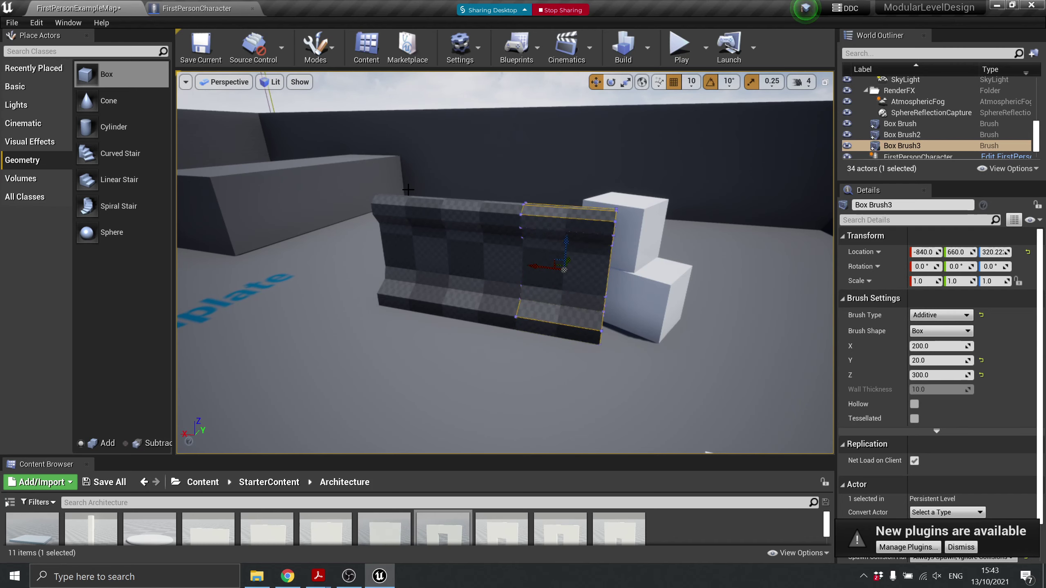
key("ctrl+z")
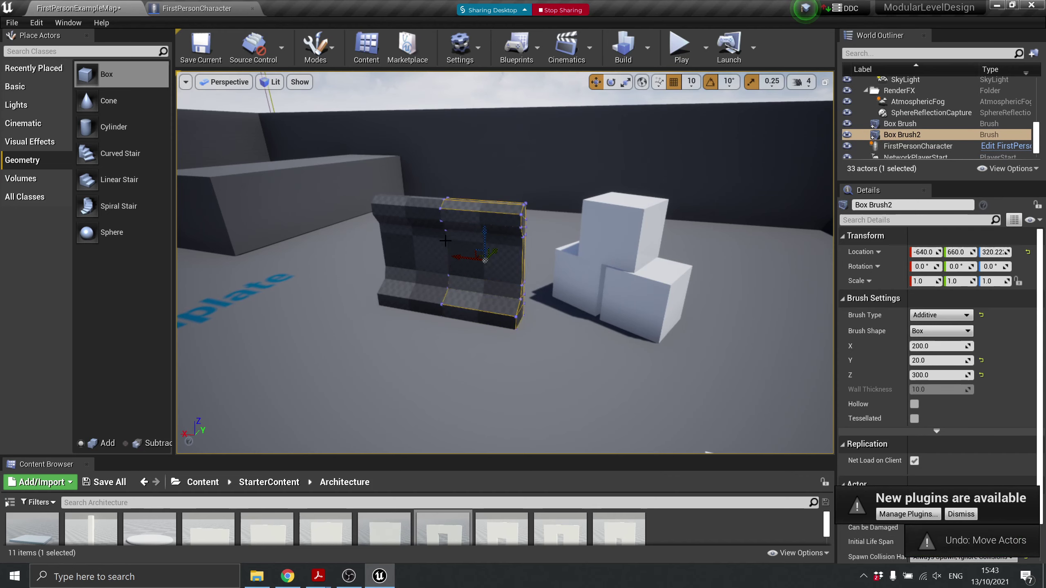
Move the duplicate wall brush along X to -1270, clear of the original, and frame it in the viewport
mouse_move(470, 260)
left_mouse_down()
mouse_move(770, 297)
mouse_move(736, 292)
mouse_move(742, 322)
left_mouse_up()
scroll(742, 321, "down", 4)
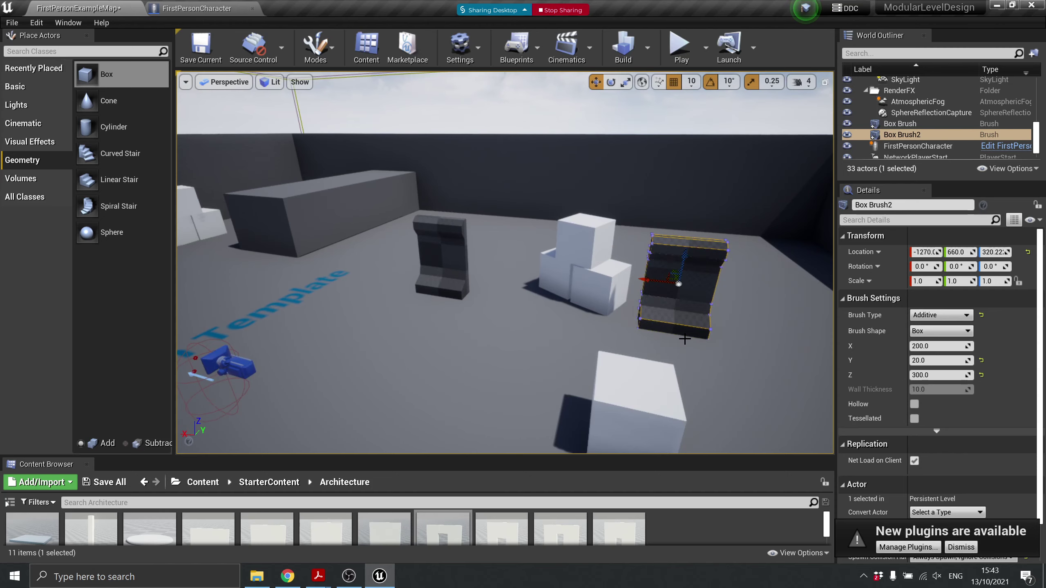
scroll(779, 315, "up", 4)
mouse_move(792, 332)
right_mouse_down()
mouse_move(771, 330)
mouse_move(819, 333)
mouse_move(801, 334)
right_mouse_up()
key("f")
scroll(660, 341, "down", 4)
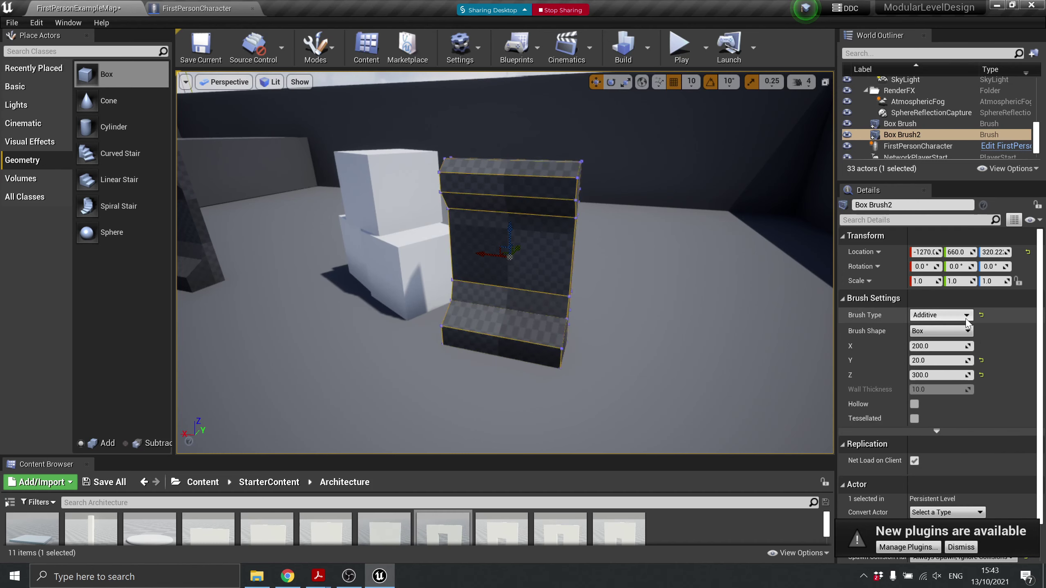
Convert the selected duplicate wall brush into a static mesh named 200x300 in the Content folder
left_click(936, 431)
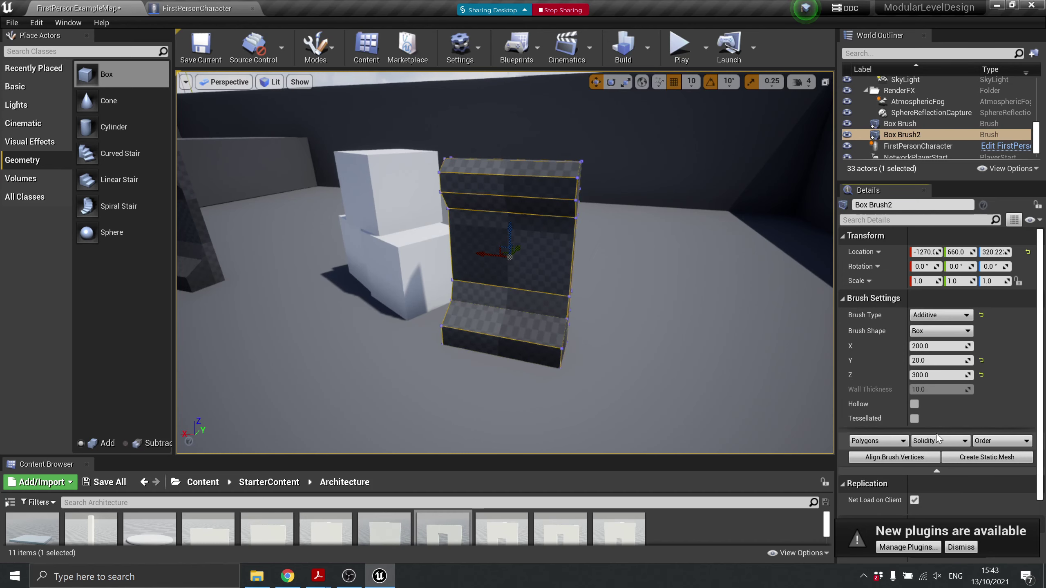
left_click(999, 458)
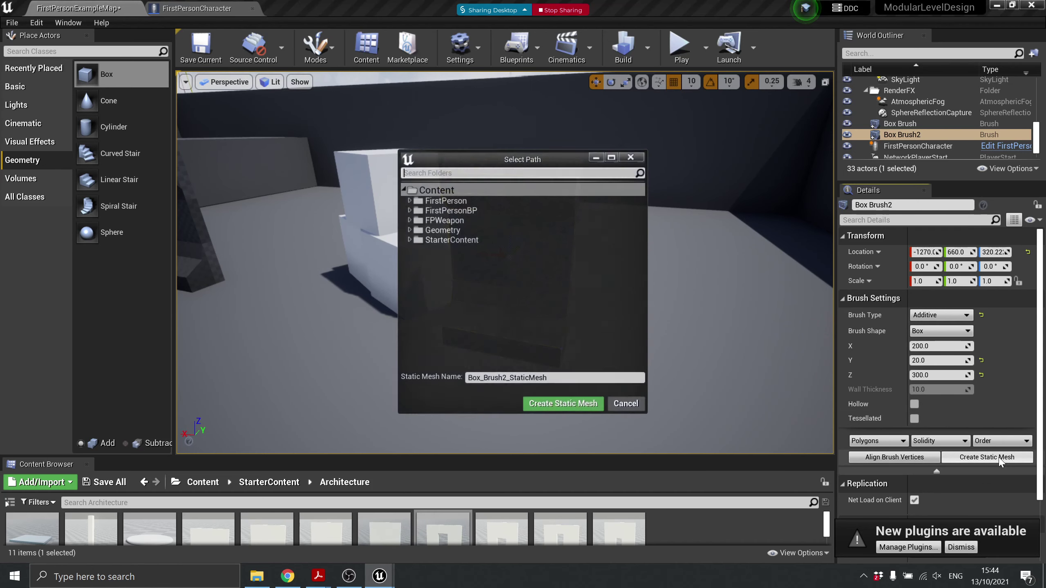
left_click(553, 378)
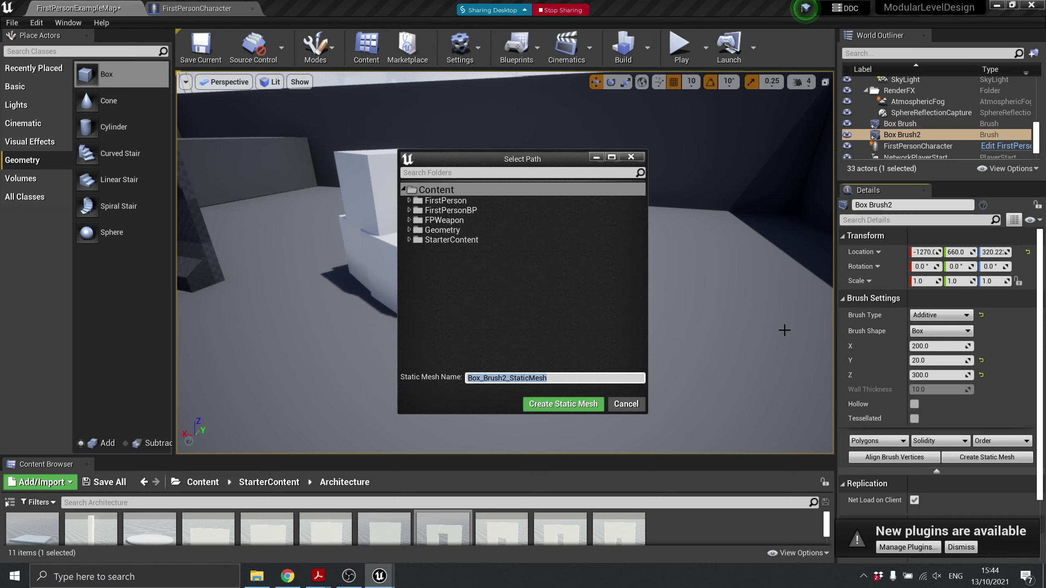
type("200x300")
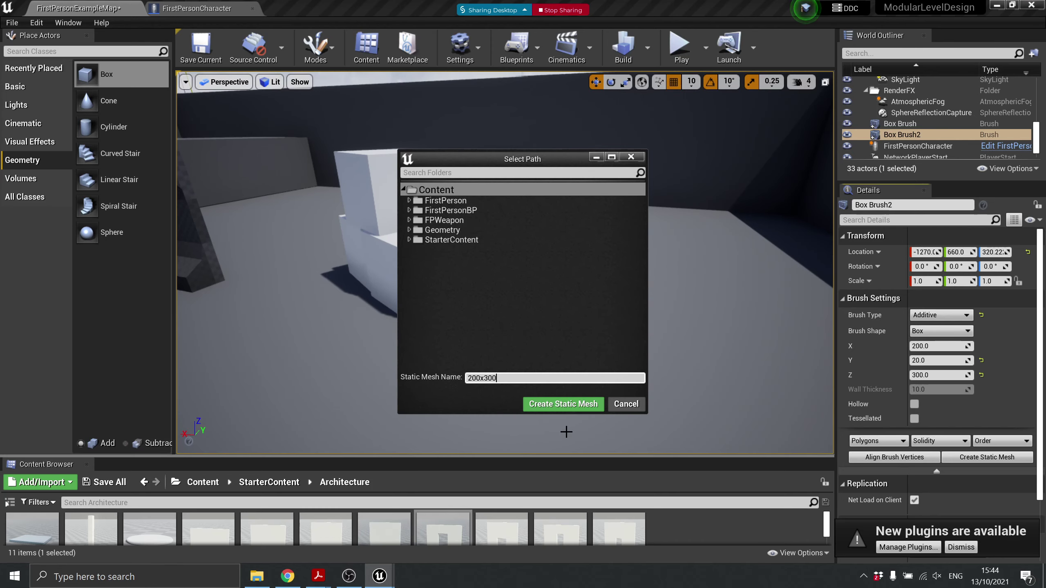
left_click(563, 404)
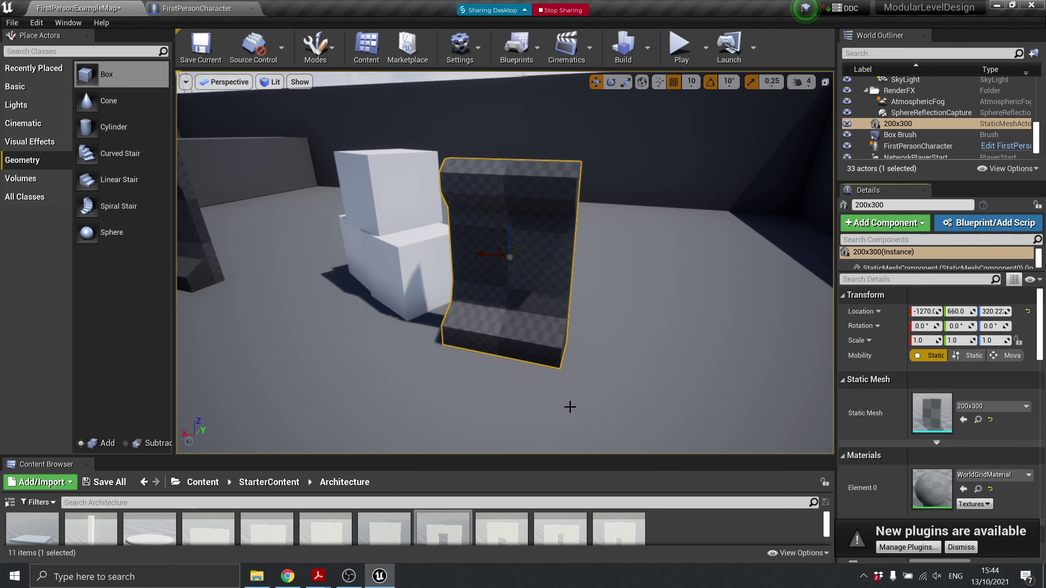
Move the 200x300 static mesh along X to -1400
mouse_move(490, 250)
left_mouse_down()
mouse_move(584, 255)
mouse_move(533, 231)
mouse_move(572, 240)
left_mouse_up()
right_click_drag(573, 240, 404, 117)
key("d")
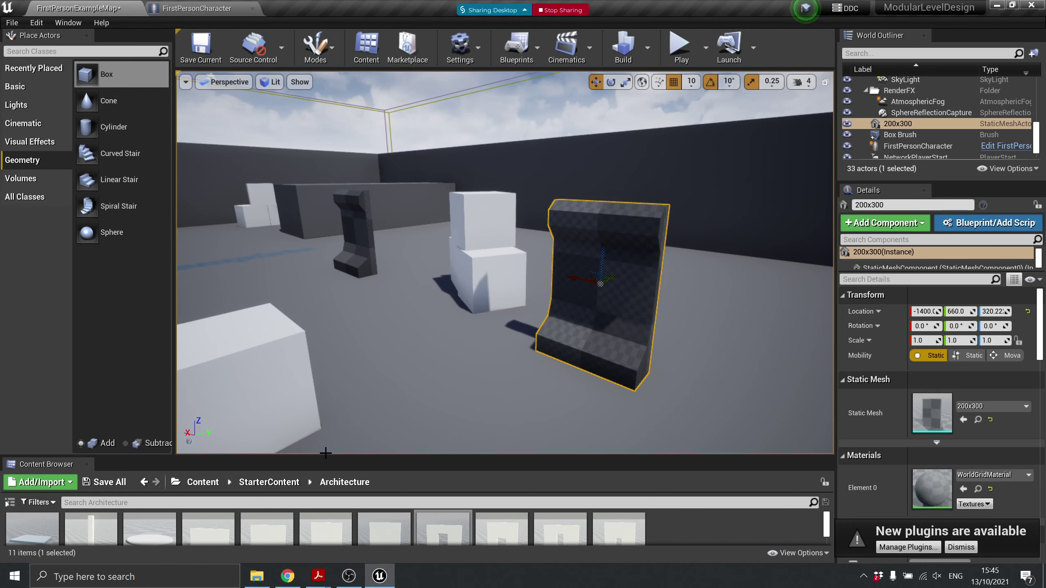
Enlarge the Content Browser and apply M_Metal_Burnished_Steel from StarterContent/Materials to the 200x300 wall mesh
left_click_drag(326, 453, 123, 335)
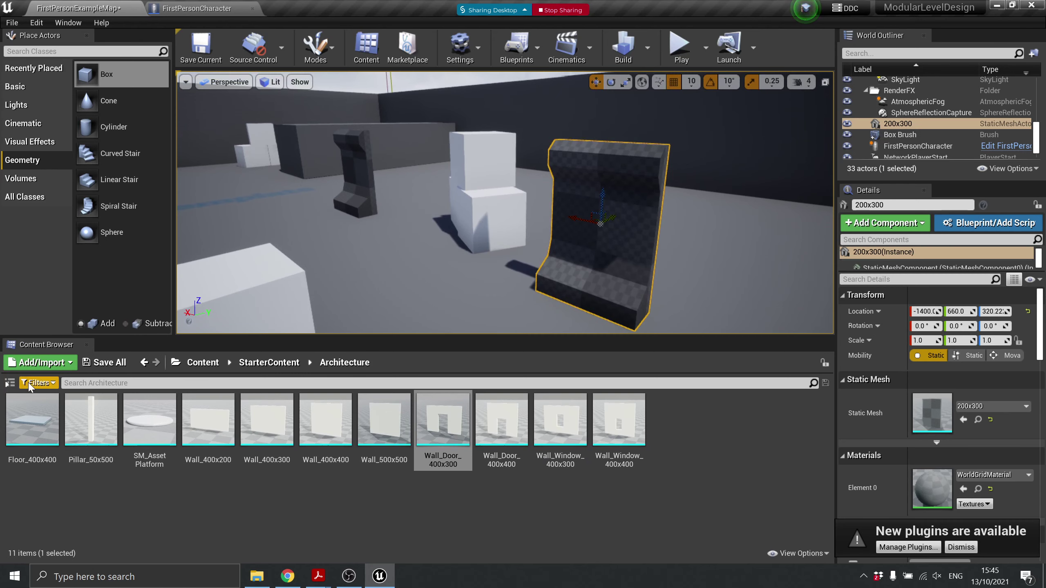
left_click(203, 362)
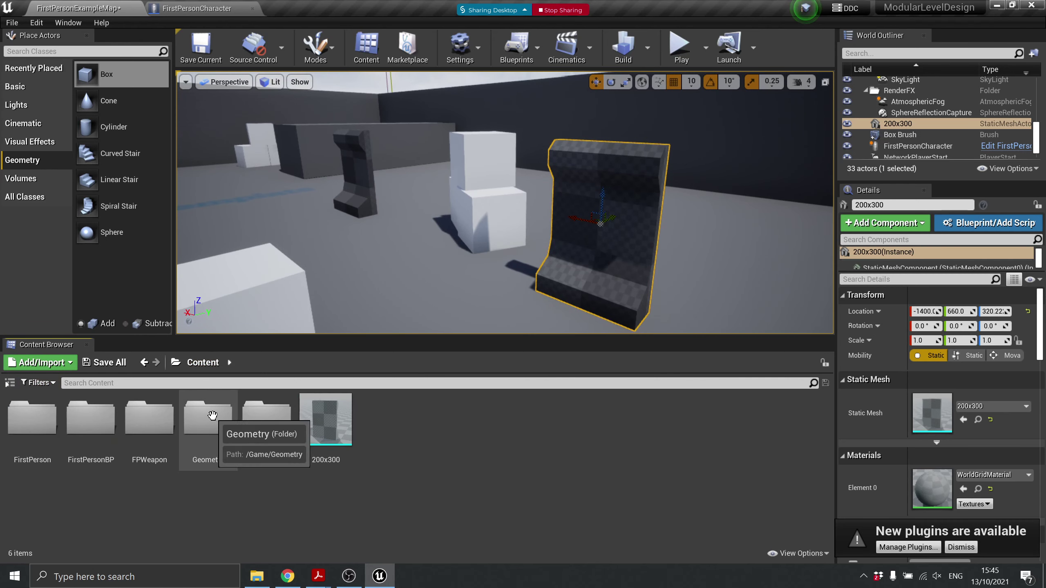
double_click(266, 417)
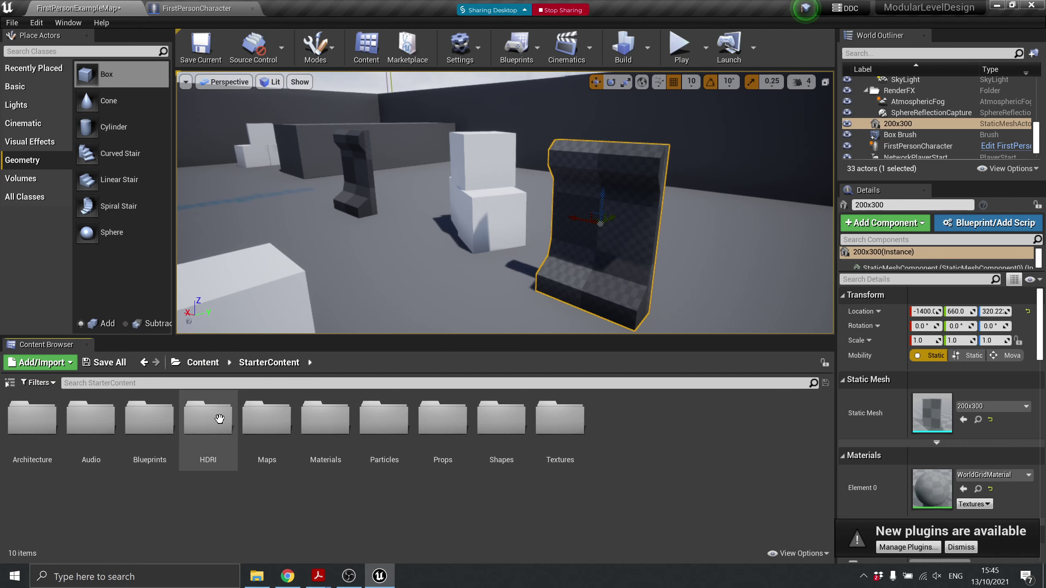
double_click(329, 420)
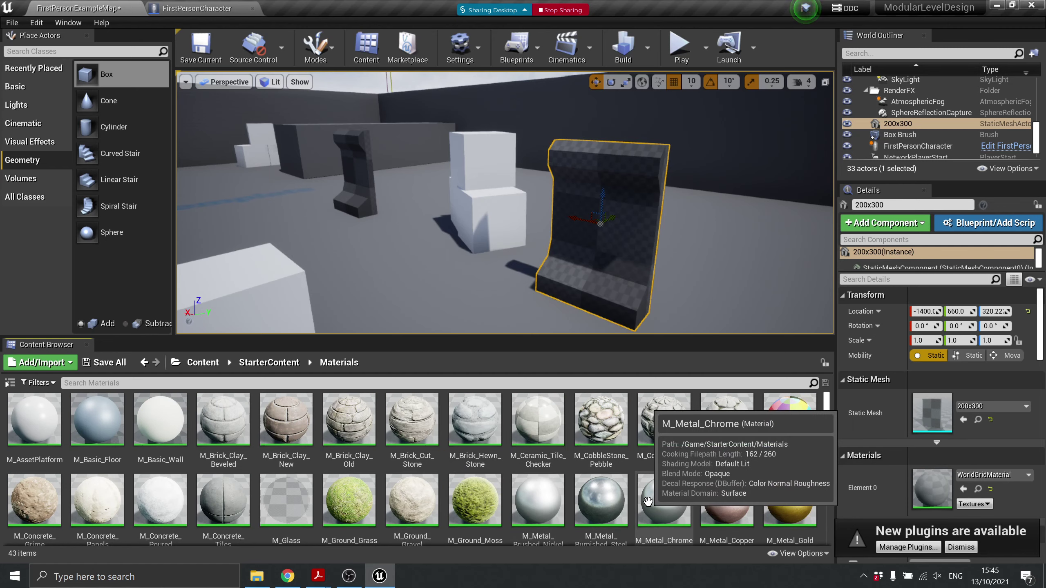
left_click_drag(601, 500, 933, 474)
left_click(696, 232)
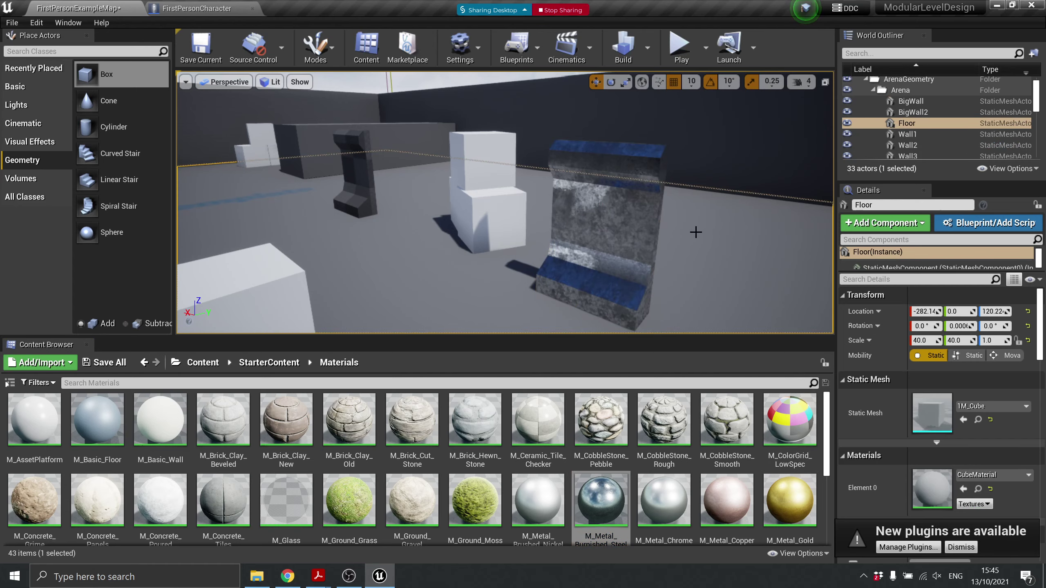
right_click_drag(696, 233, 731, 248)
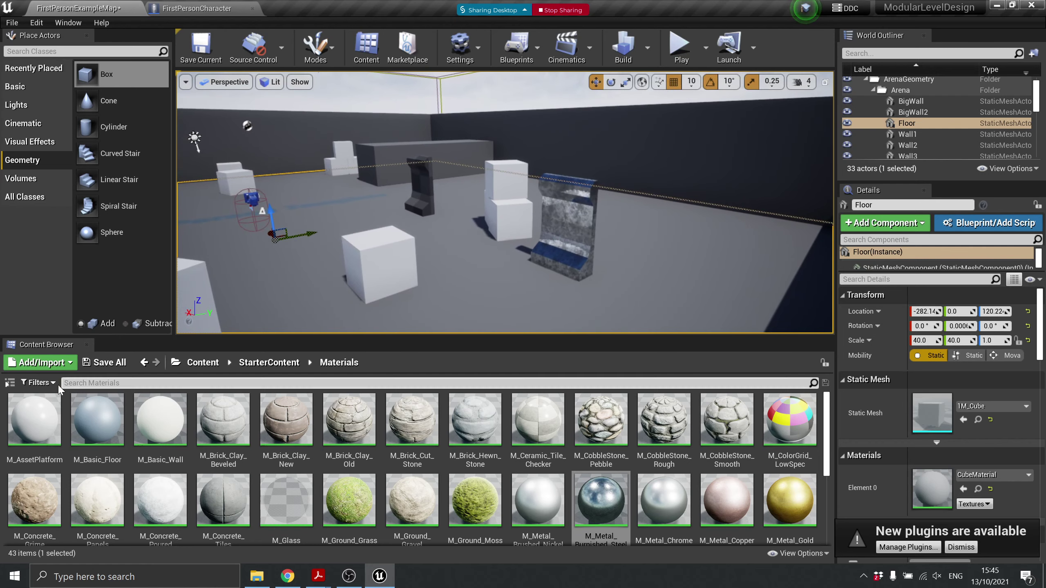
Save the current level and create a new level from the Default template
left_click(17, 28)
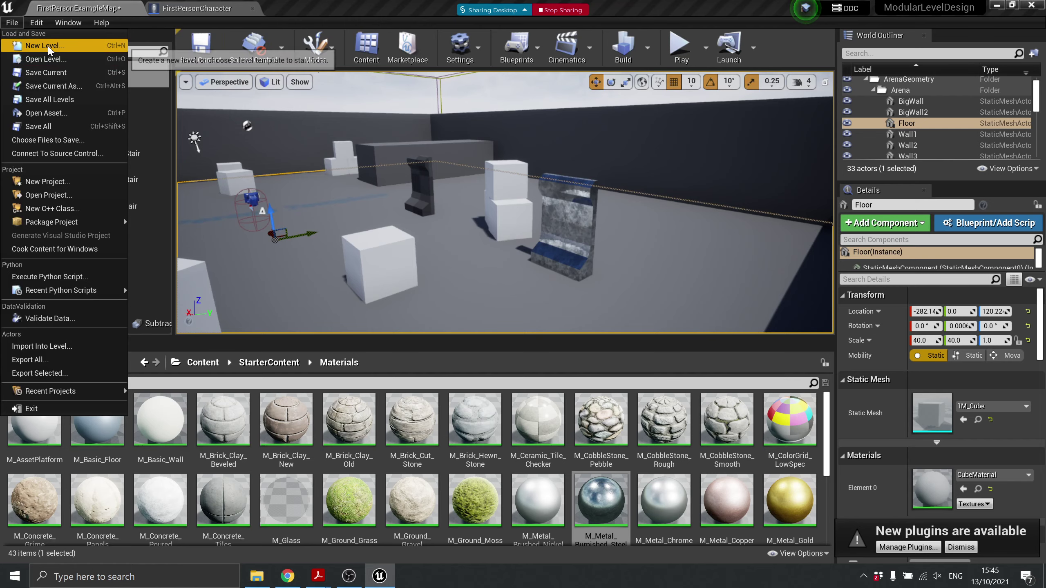
left_click(46, 72)
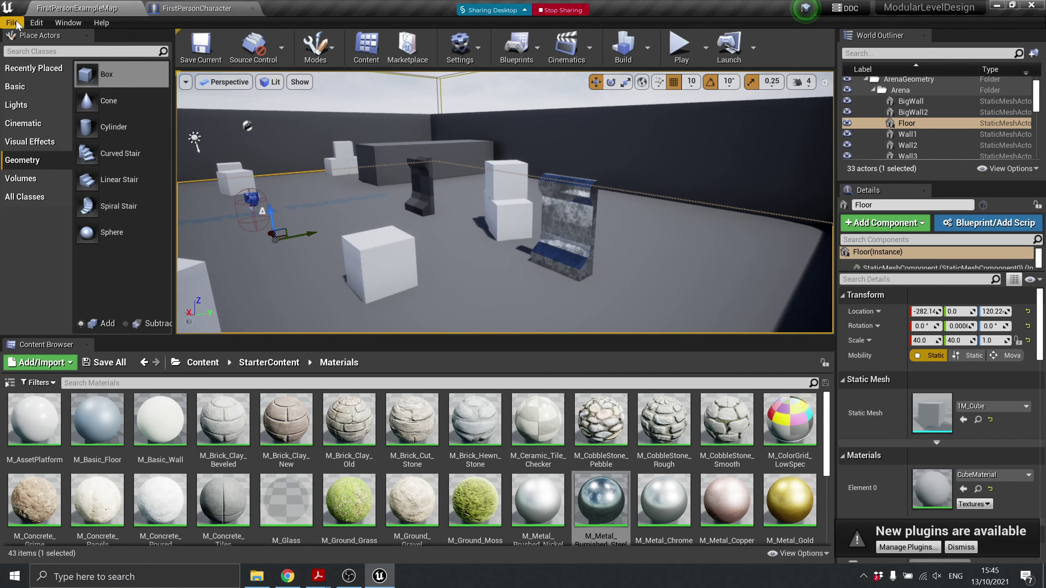
left_click(16, 23)
left_click(21, 45)
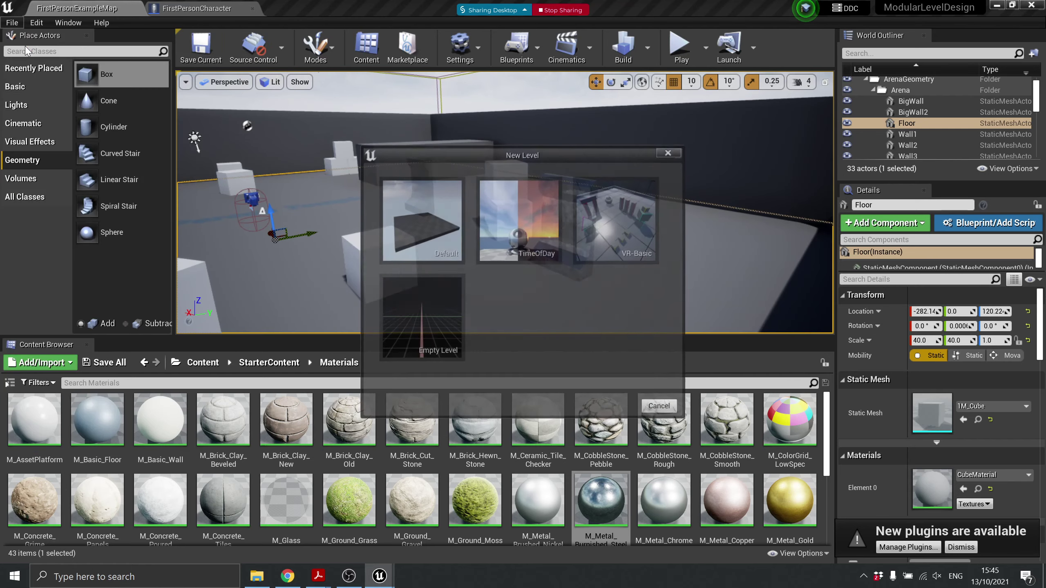
left_click(425, 215)
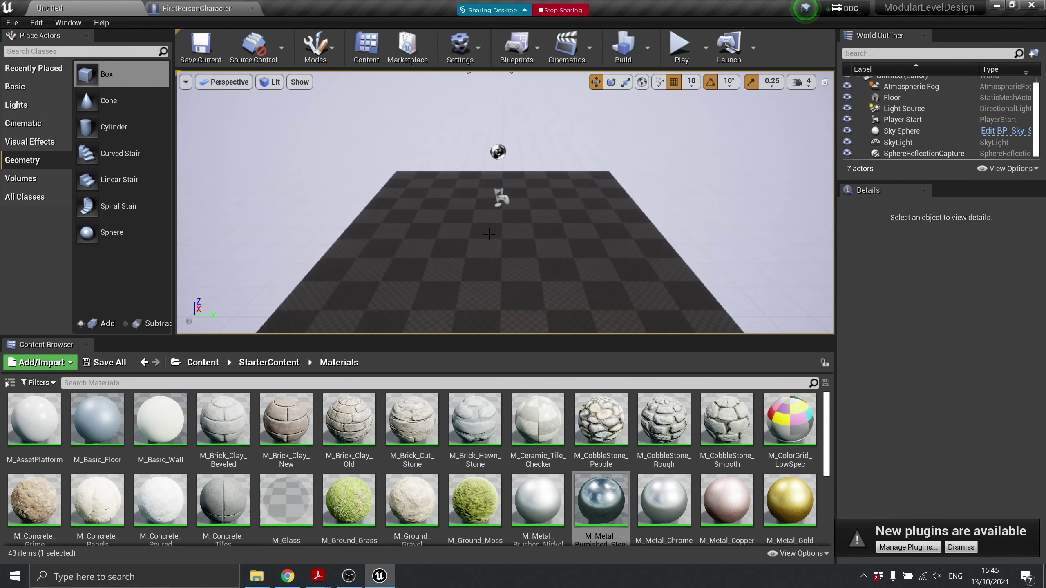
Place the 200x300 mesh from the Content folder in the new level at X -40, Y -360 and snap it onto the floor
left_click(205, 365)
left_click_drag(326, 419, 388, 229)
middle_click_drag(389, 228, 359, 242)
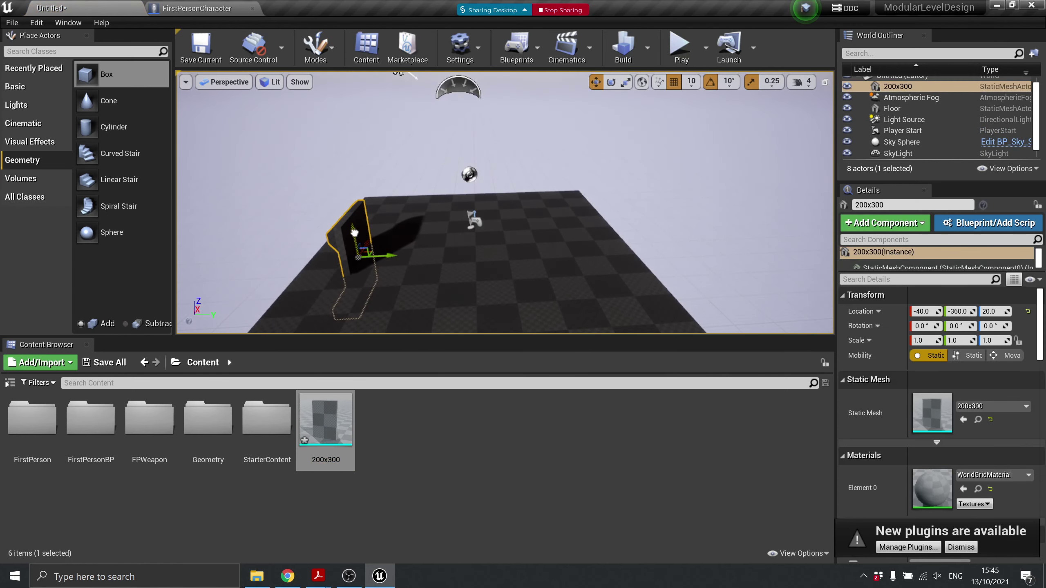
left_click_drag(354, 233, 371, 154)
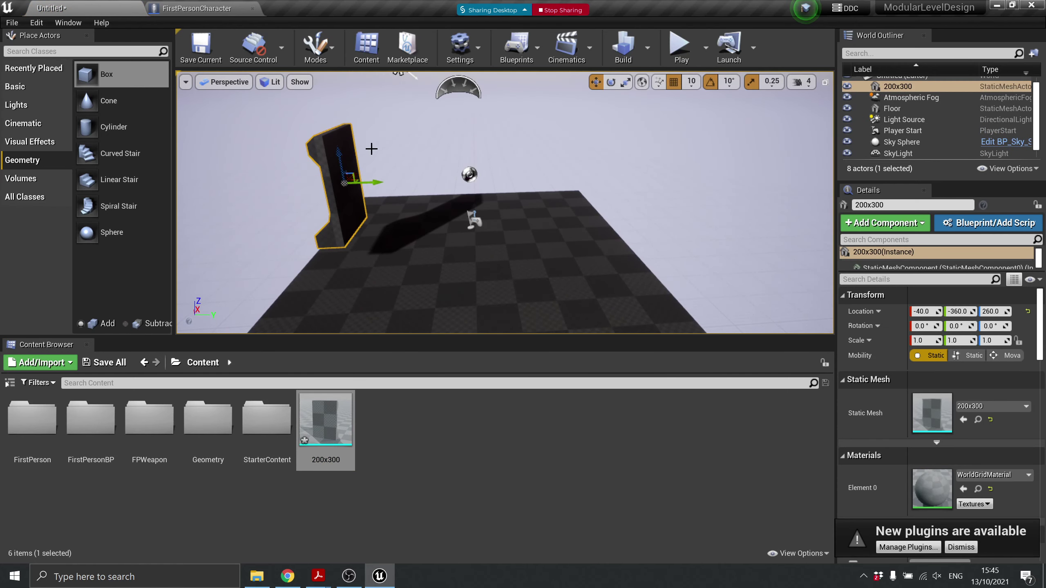
key("End")
right_click_drag(338, 144, 355, 182)
right_click_drag(371, 255, 324, 258)
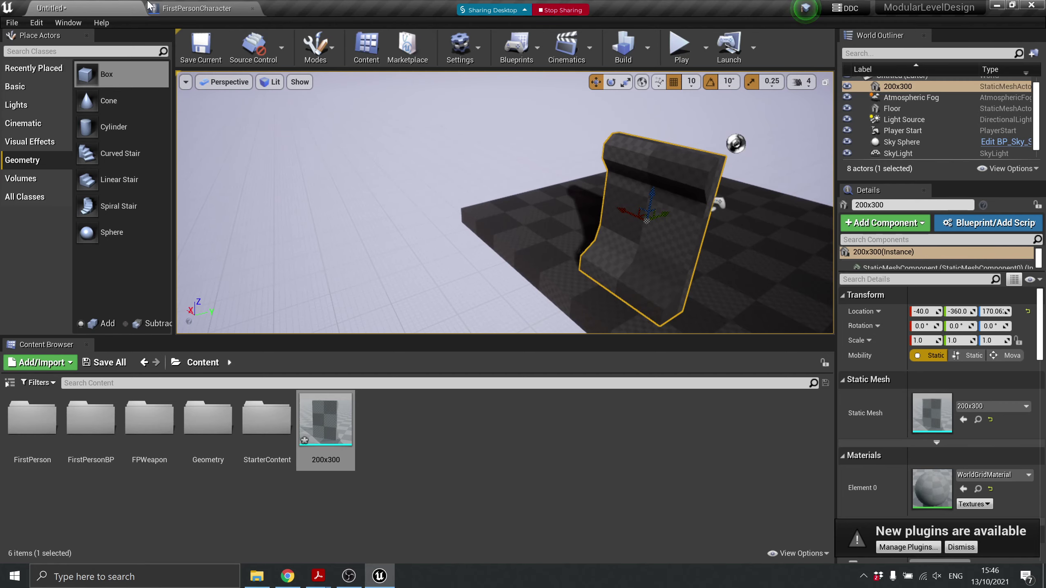
Save the new level as TestMap in the Content folder
left_click(187, 5)
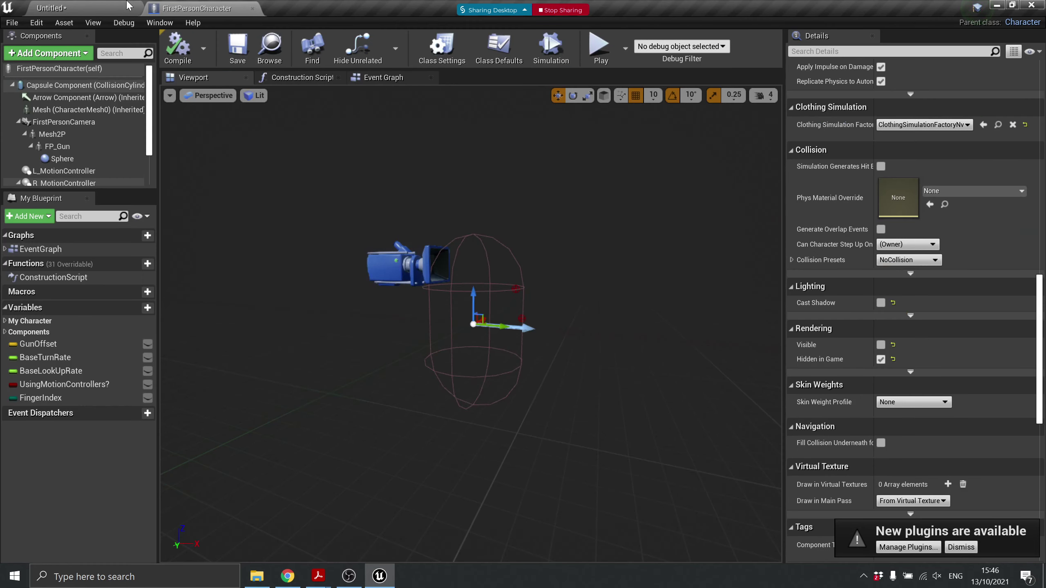
left_click(99, 6)
left_click(12, 22)
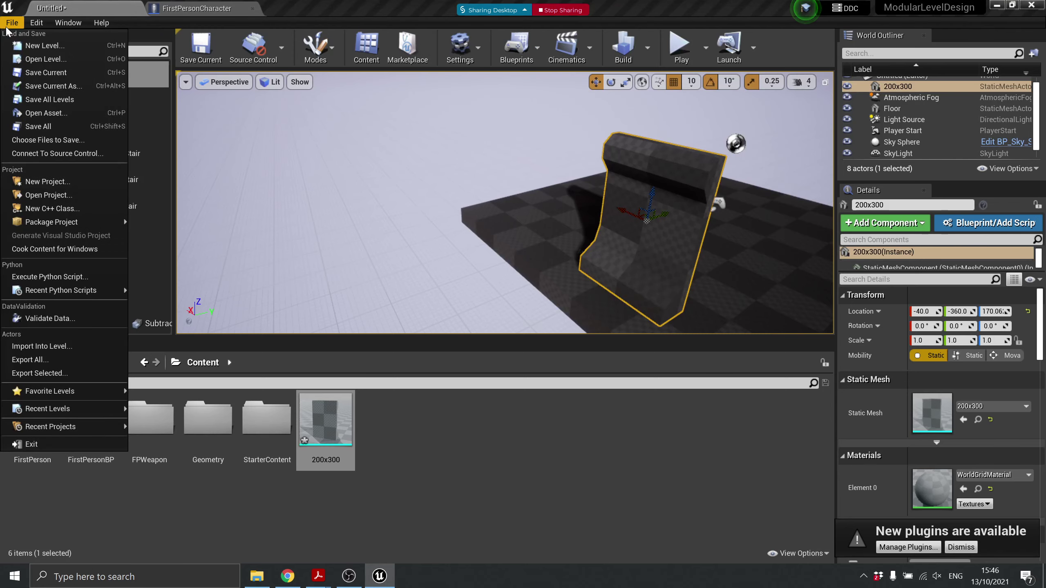
left_click(41, 73)
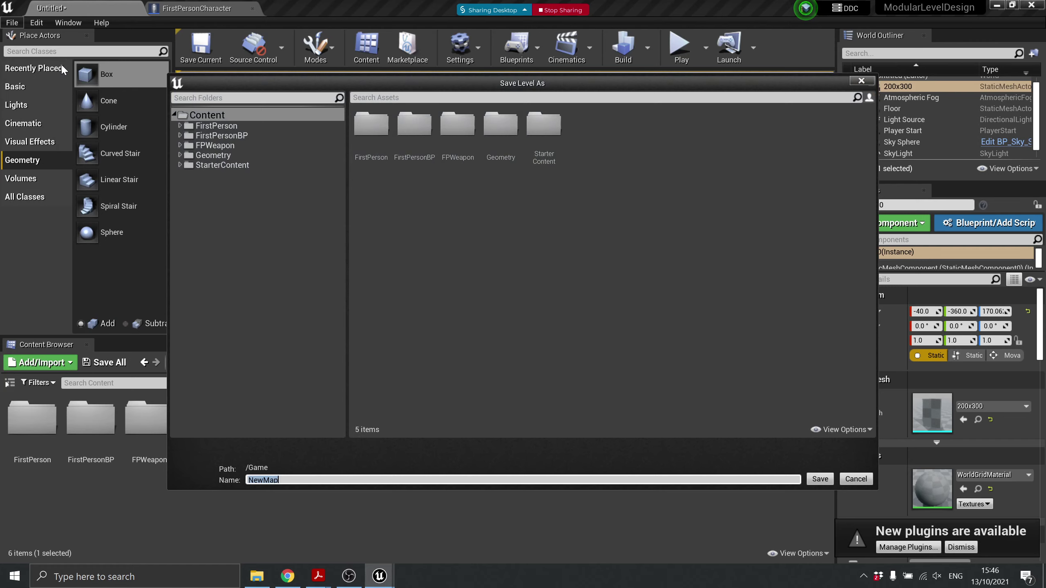
type("TestMap")
key("Return")
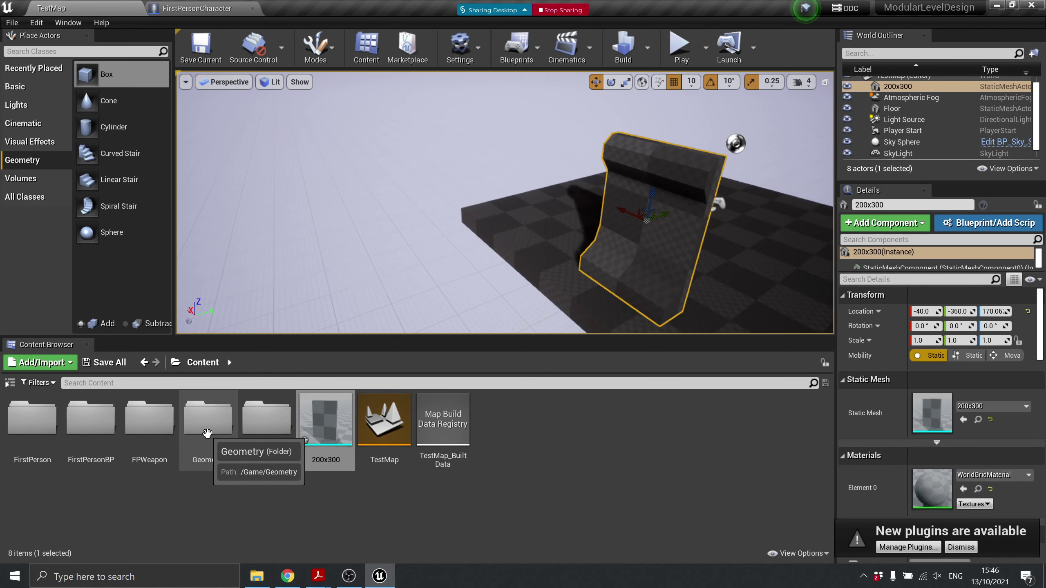
Open the StarterMap level from StarterContent/Maps, saving the unsaved 200x300 asset
left_click(11, 23)
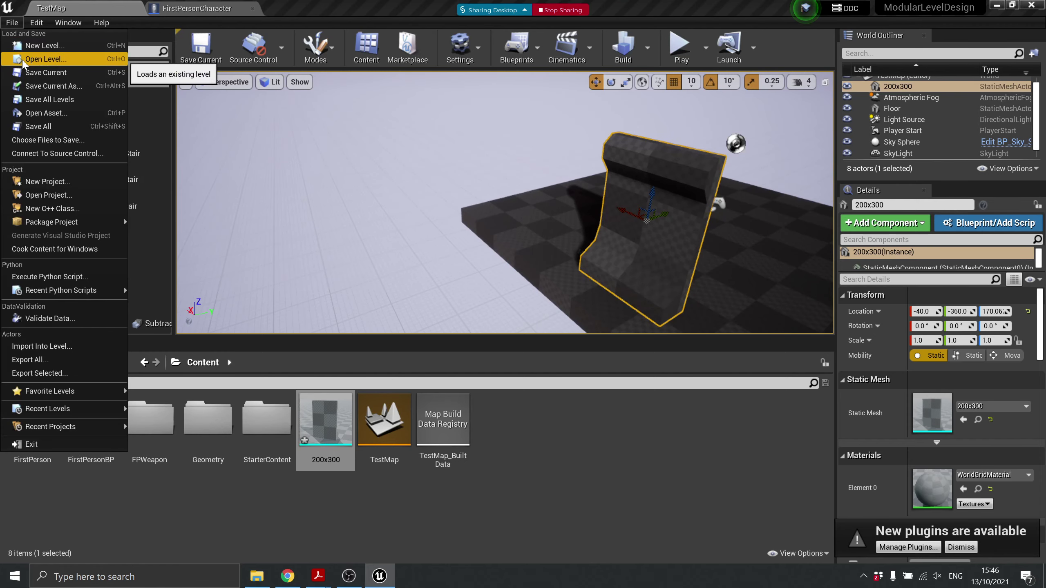
left_click(43, 59)
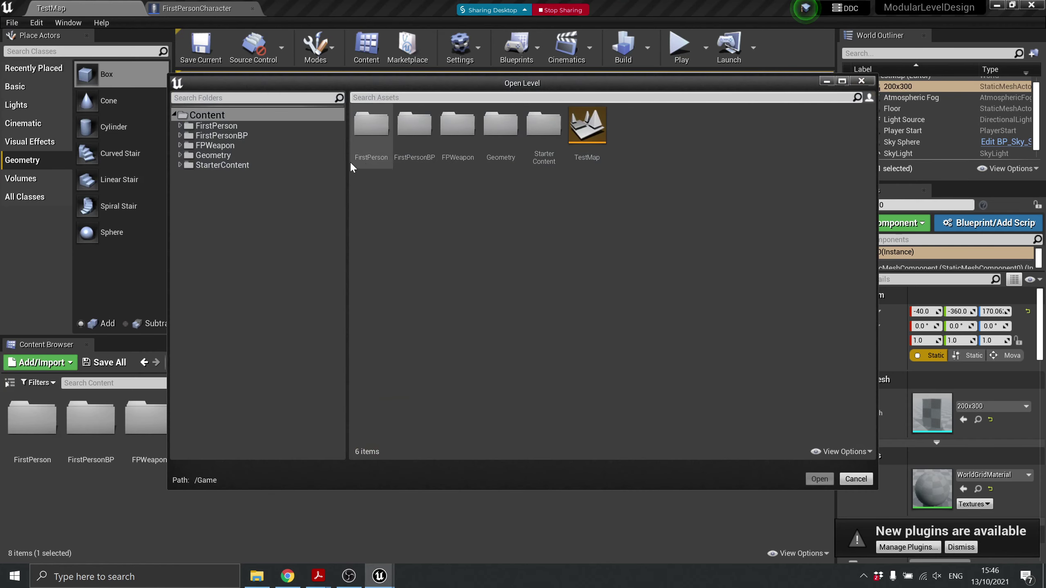
double_click(535, 123)
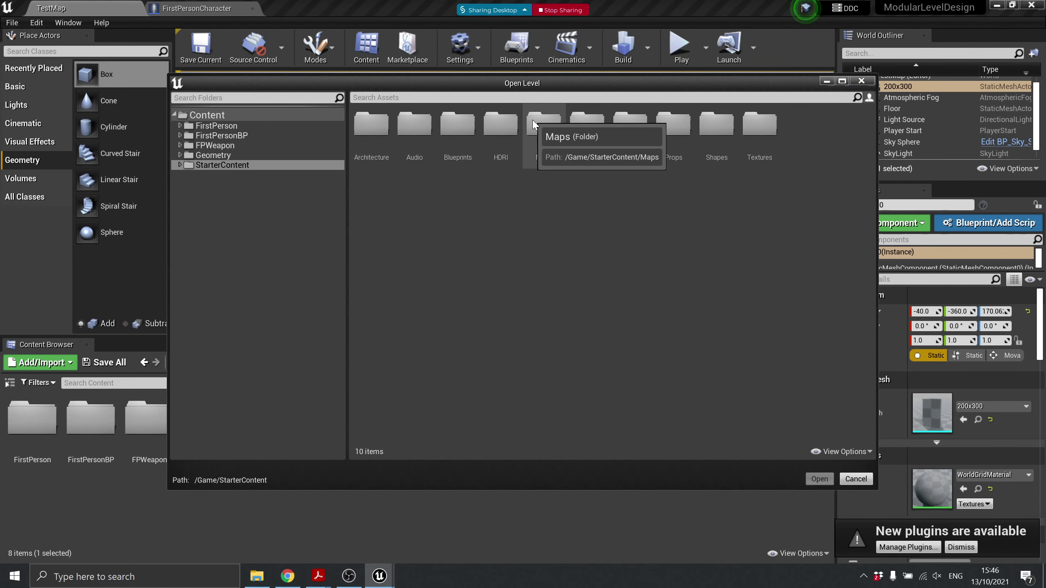
double_click(533, 124)
double_click(443, 124)
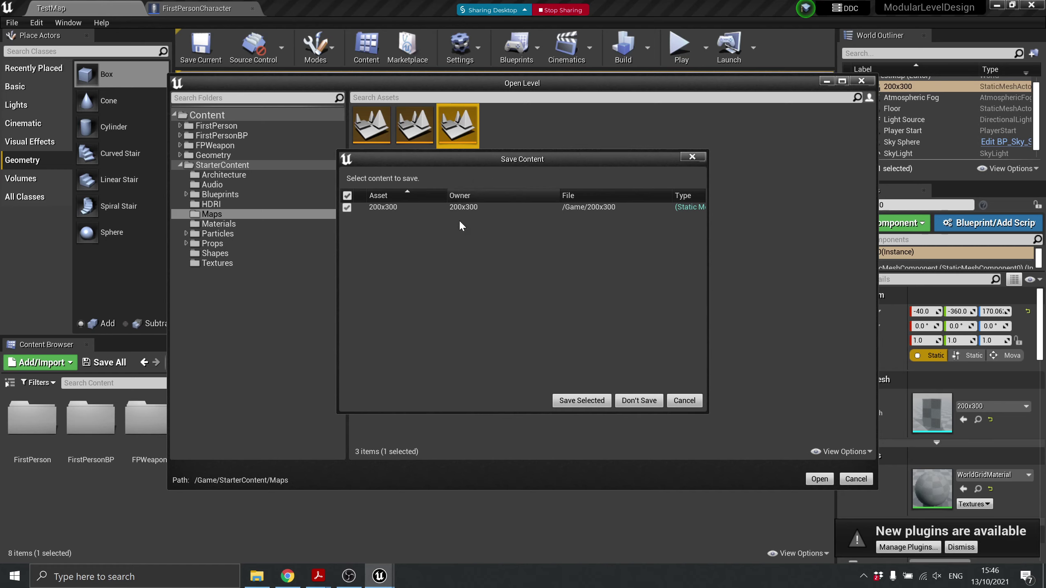
left_click(597, 397)
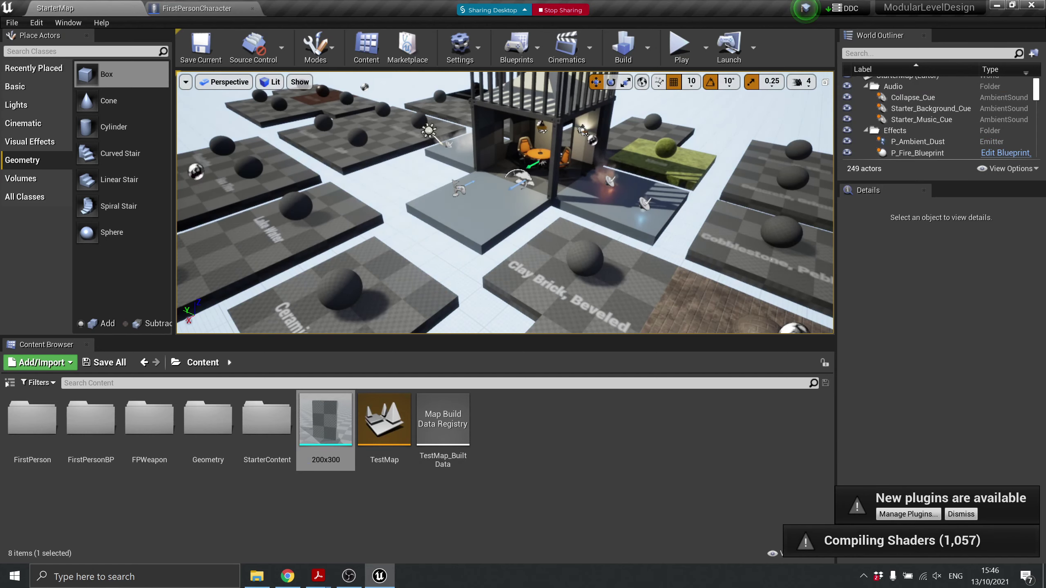
Go to the StarterContent folder and filter its assets by Level
left_click(262, 433)
double_click(263, 433)
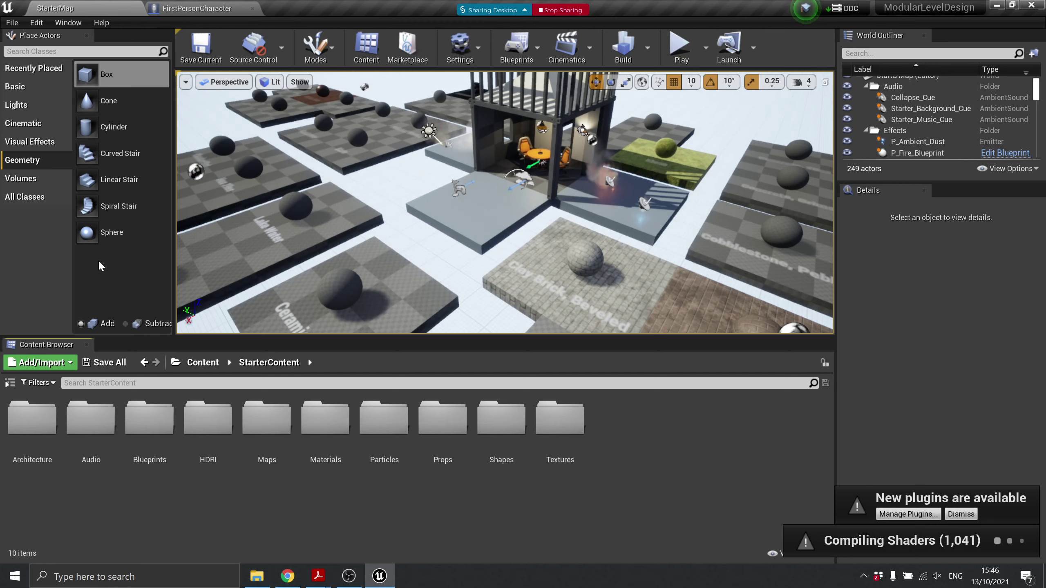
left_click(38, 383)
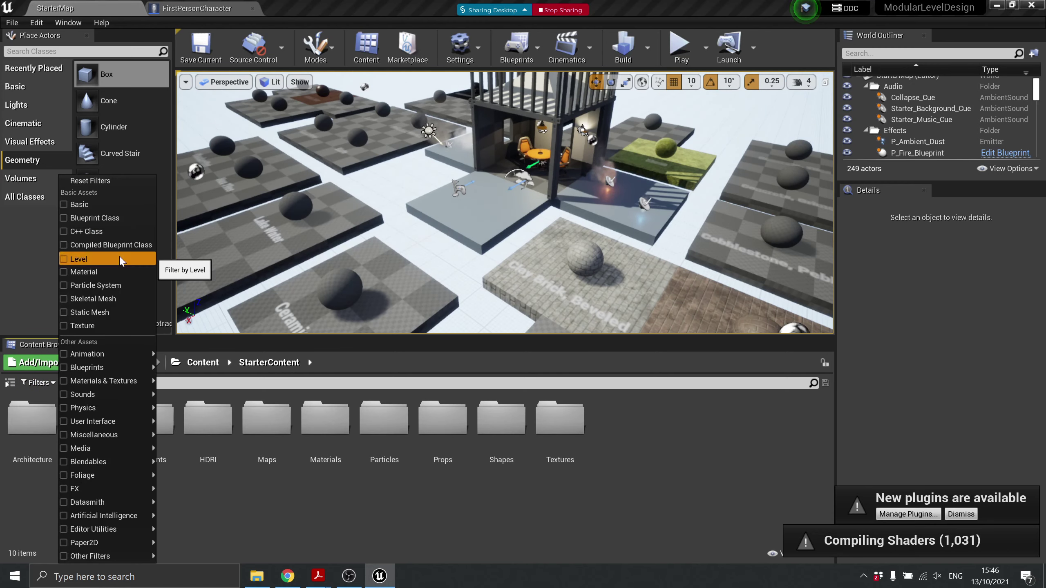
left_click(78, 258)
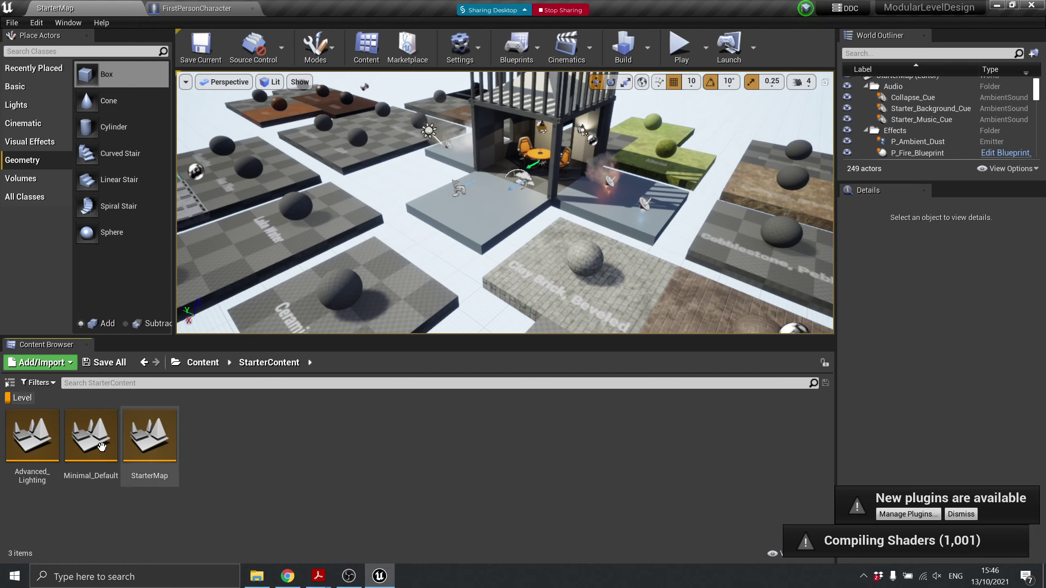
Open the Minimal_Default, StarterMap and Advanced_Lighting levels in turn, and list all levels in the Content folder
double_click(91, 435)
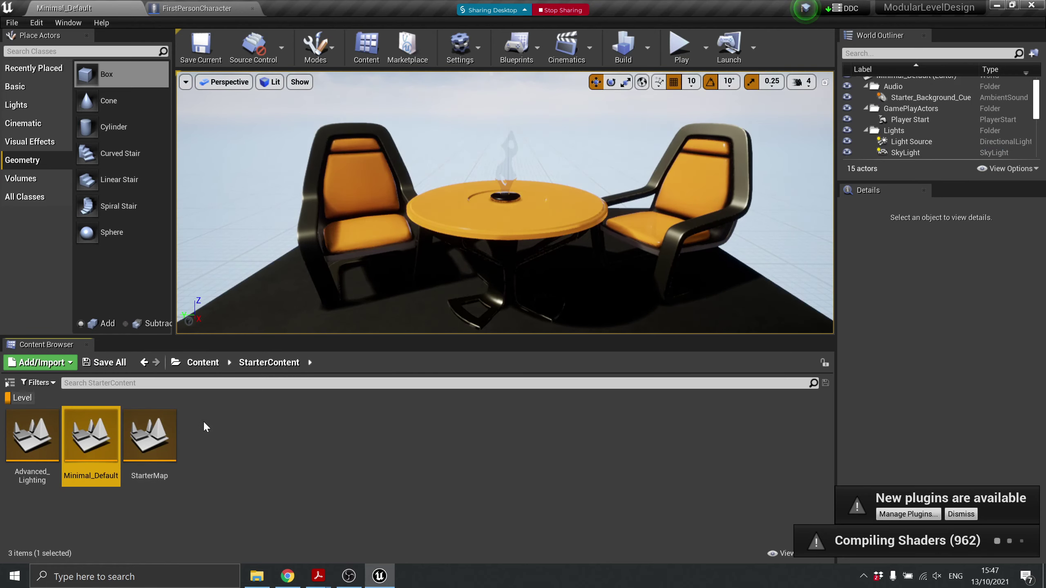
double_click(149, 434)
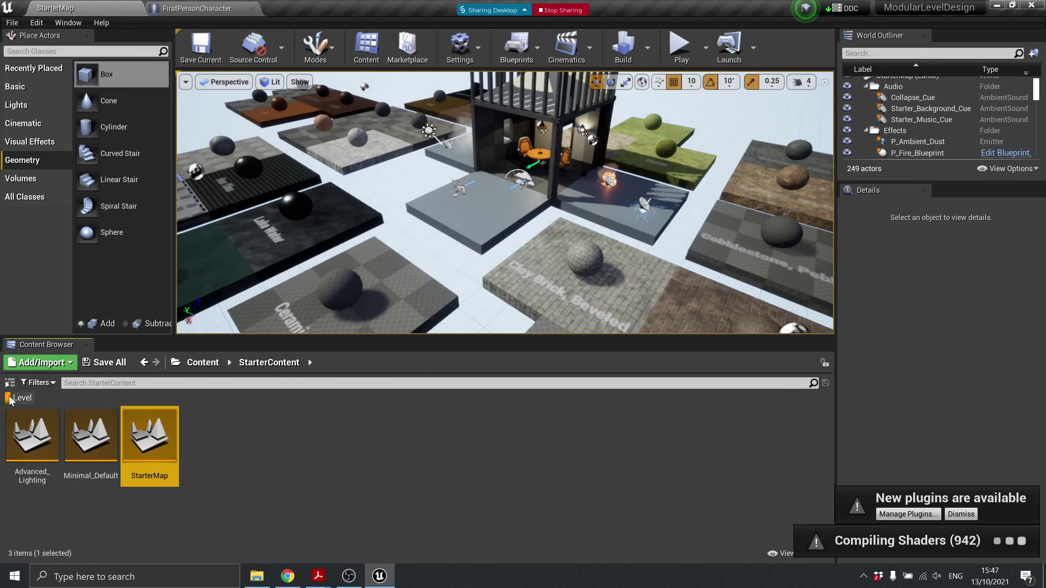
double_click(45, 440)
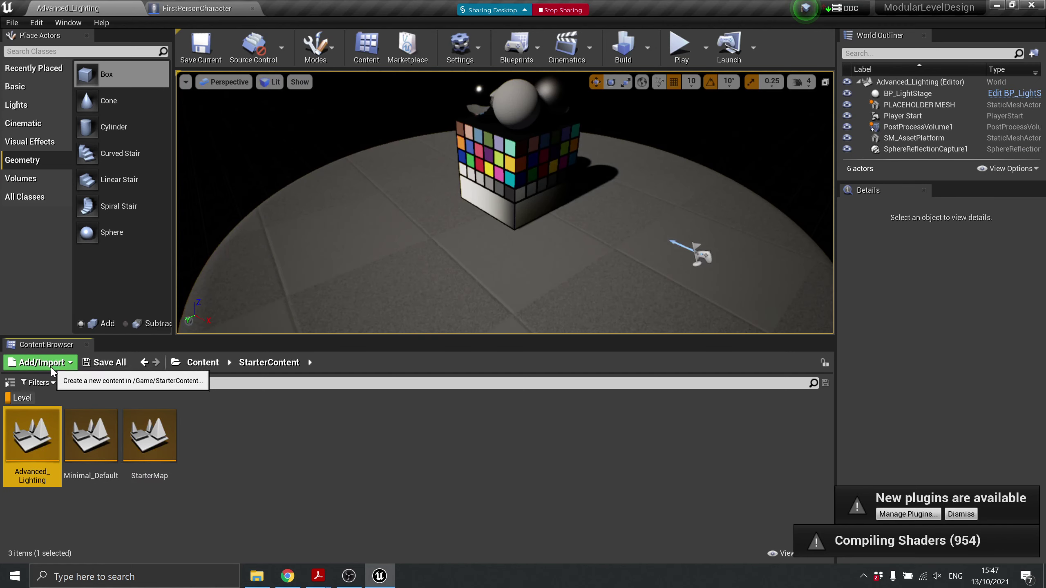
left_click(203, 362)
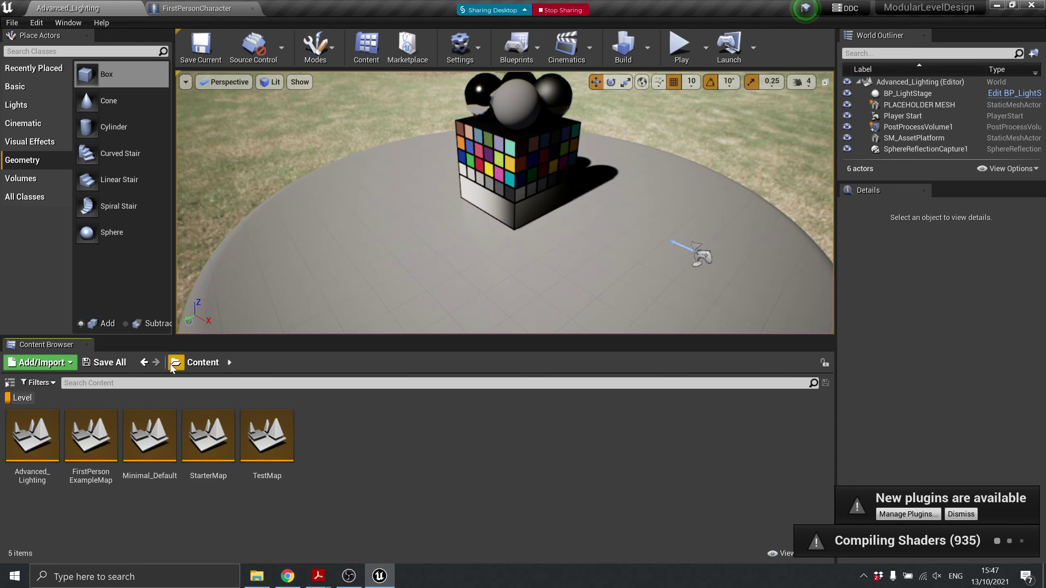
Open the FirstPersonExampleMap level and select the wall's original box brush
double_click(91, 437)
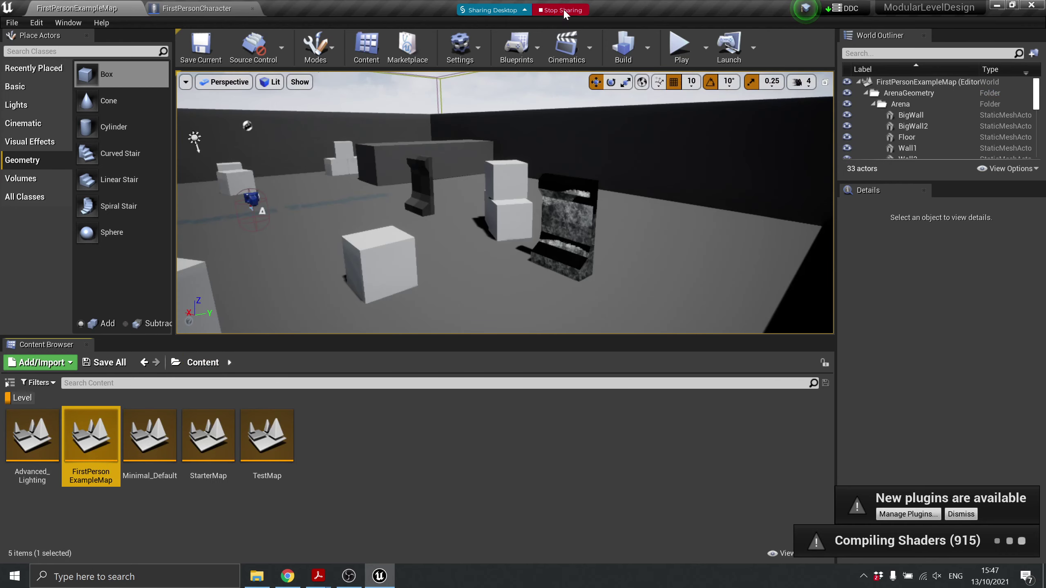
mouse_move(505, 206)
right_mouse_down()
mouse_move(428, 188)
mouse_move(456, 222)
mouse_move(561, 220)
mouse_move(519, 219)
mouse_move(523, 206)
mouse_move(470, 214)
mouse_move(508, 198)
right_mouse_up()
key("w")
key("s")
left_click(508, 198)
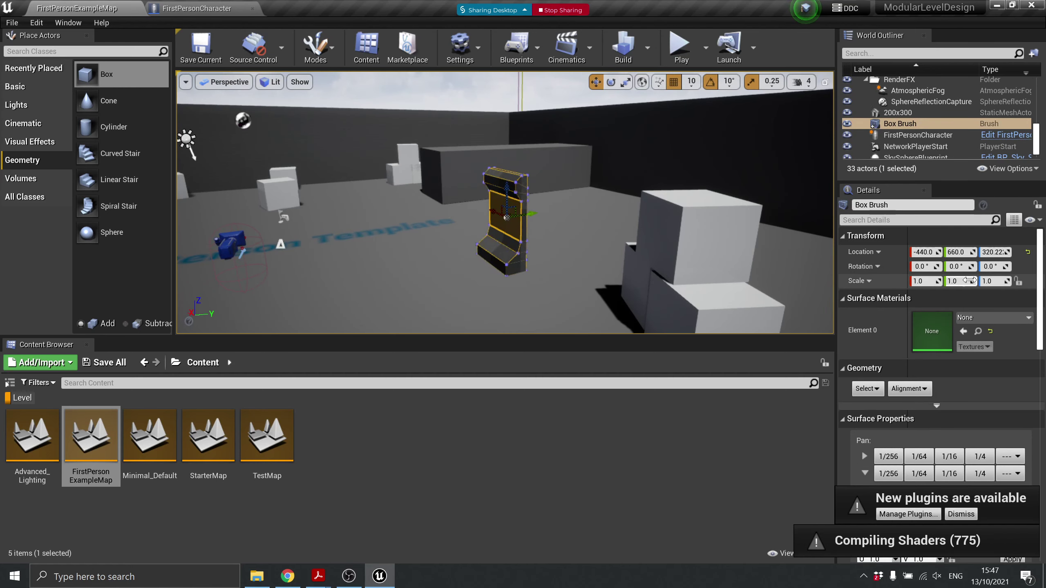
Show the advanced brush settings of the wall brush, including the static mesh creation option
scroll(865, 314, "down", 1)
scroll(877, 330, "down", 10)
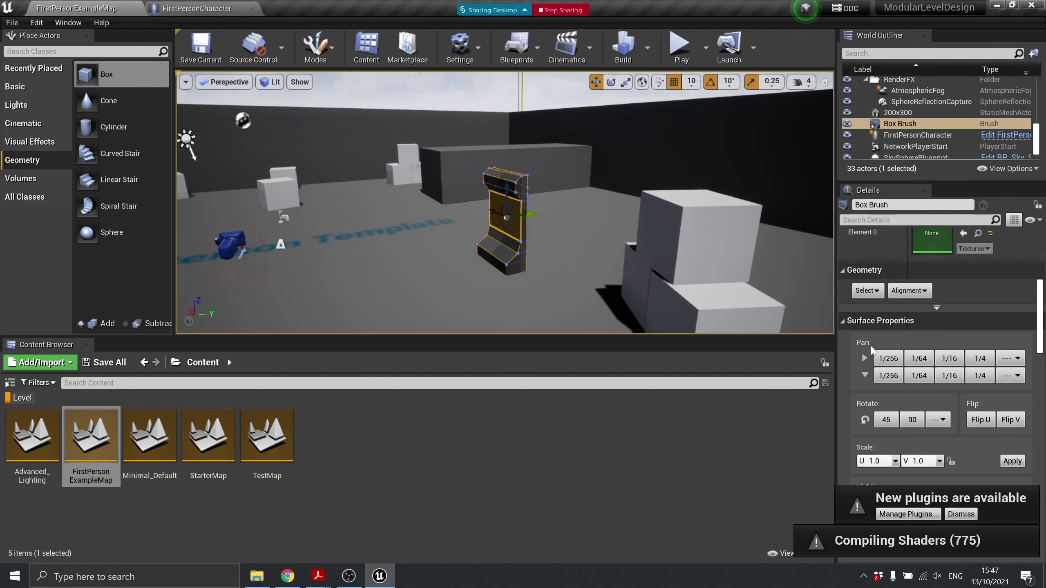
scroll(861, 354, "down", 1)
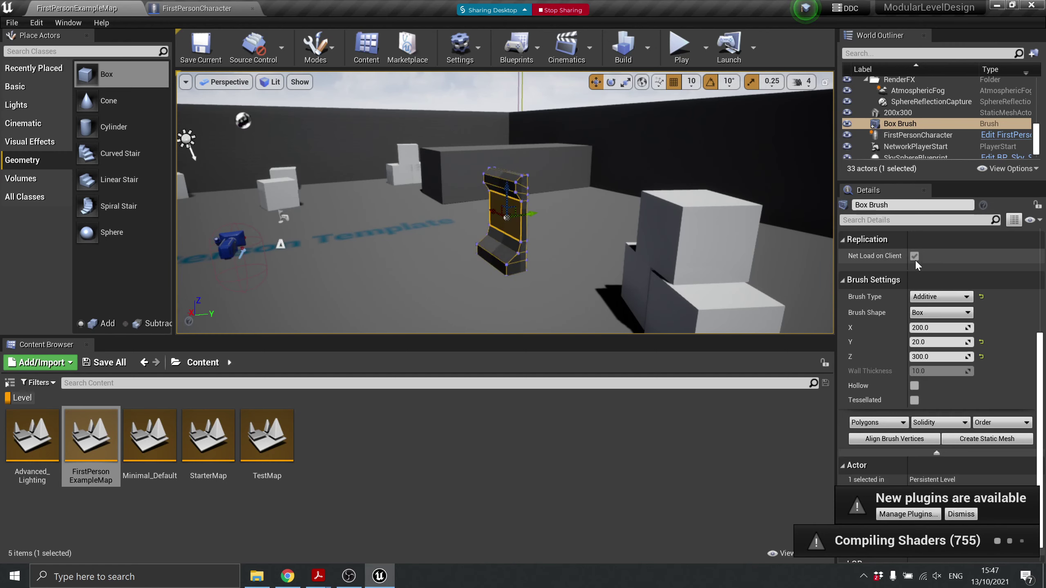
left_click(937, 452)
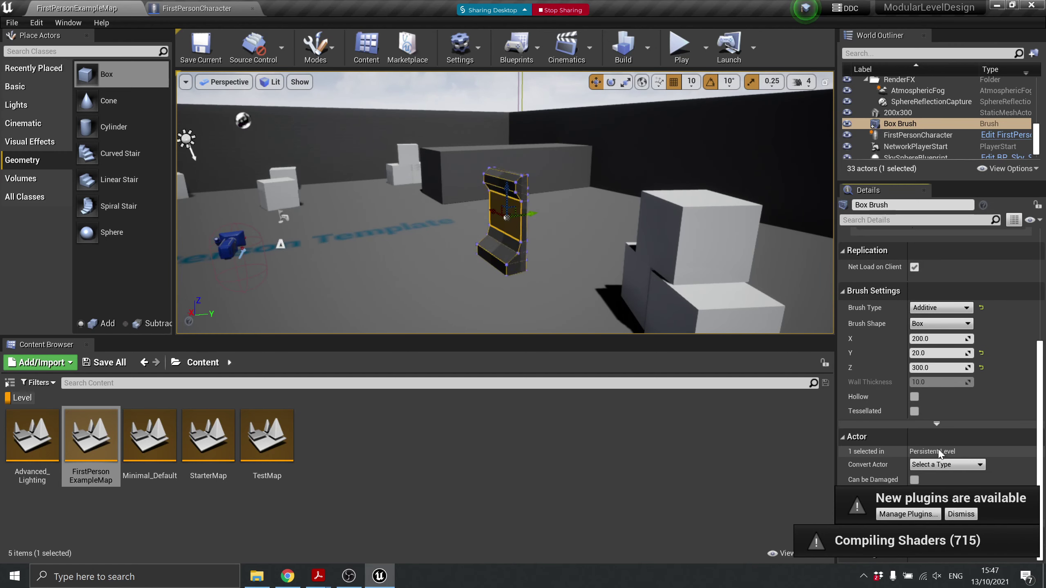
left_click(936, 427)
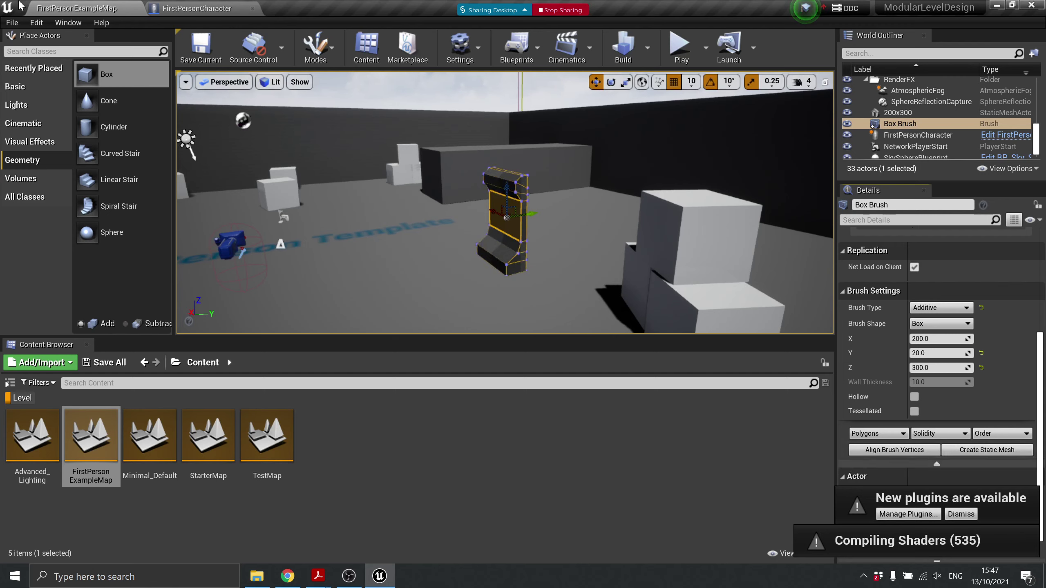
Add a box brush in front of the wall brush, set its X size to 150 and make it subtractive
mouse_move(136, 76)
left_mouse_down()
mouse_move(577, 231)
mouse_move(494, 239)
mouse_move(531, 247)
mouse_move(504, 235)
left_mouse_up()
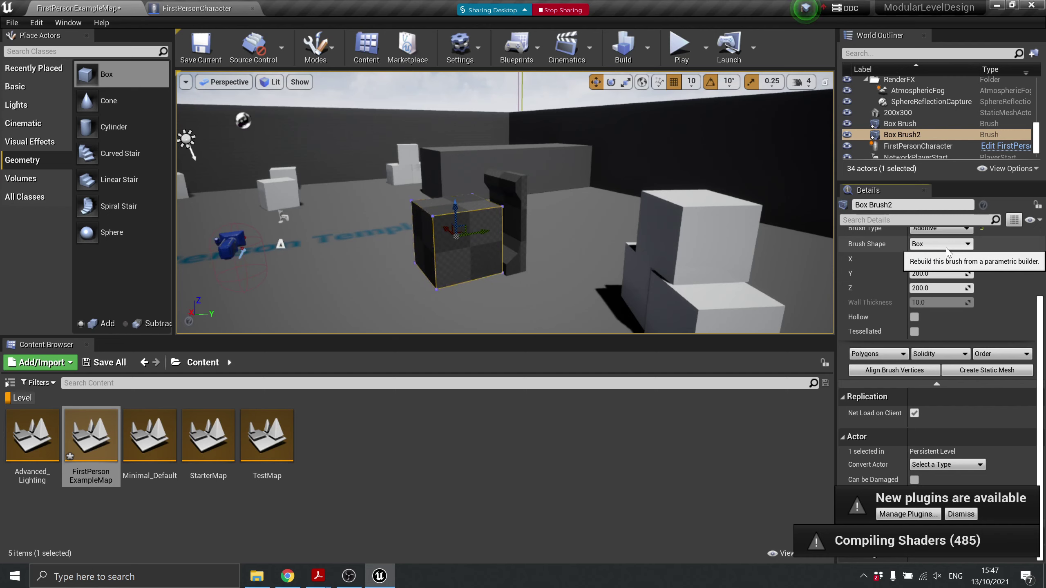
left_click(937, 258)
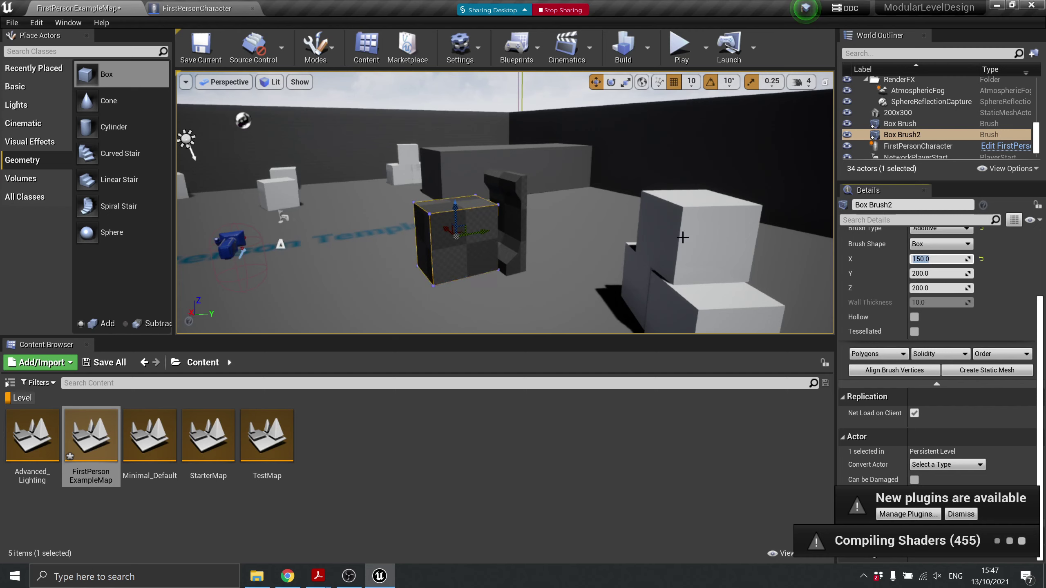
left_click(946, 230)
left_click(941, 247)
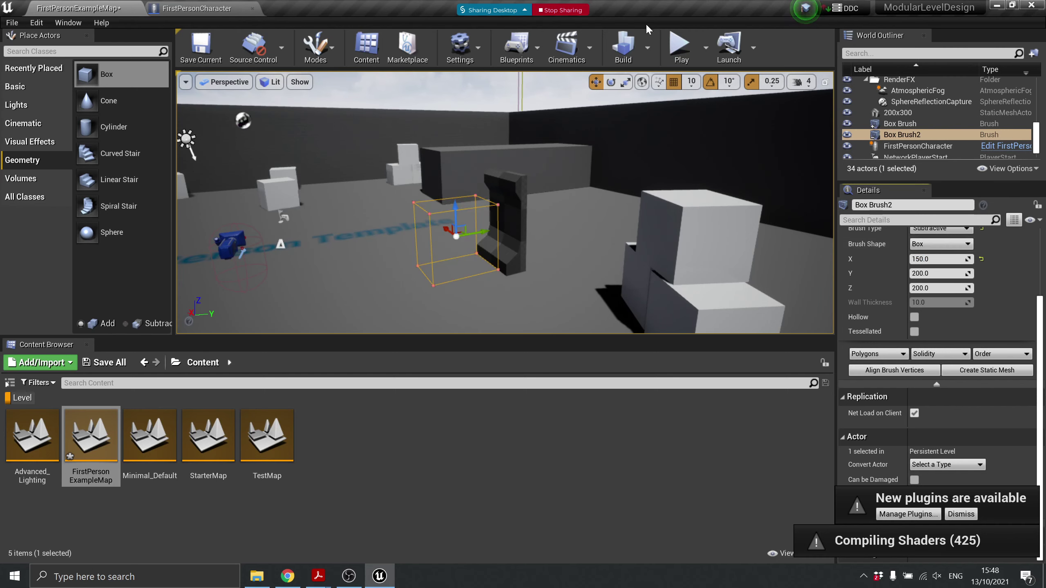
Snap the subtractive box down to the floor and move it through the wall brush to cut a doorway
mouse_move(394, 313)
right_mouse_down()
mouse_move(379, 330)
mouse_move(387, 331)
right_mouse_up()
key("w")
scroll(528, 182, "down", 2)
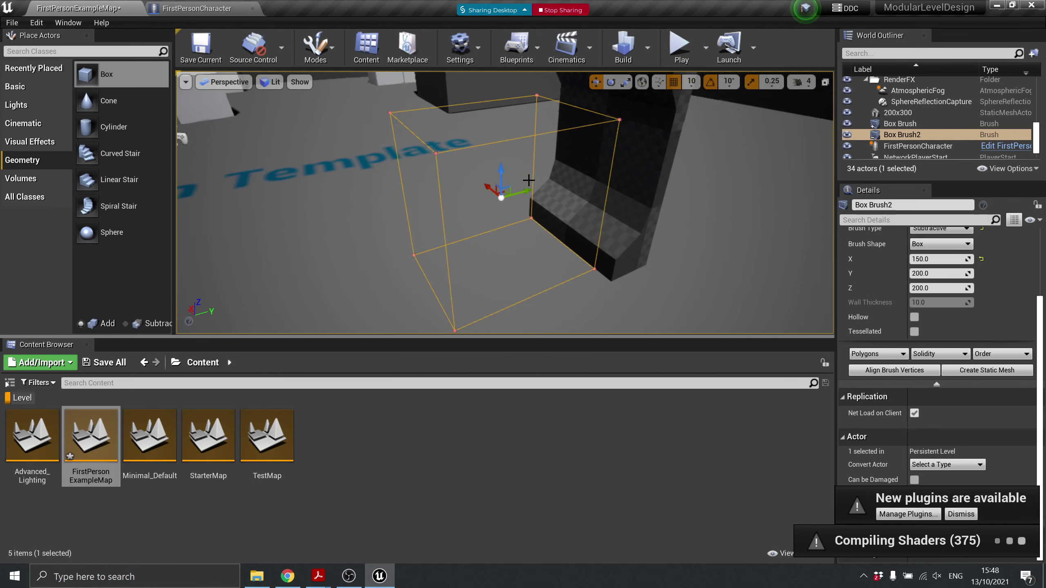
left_click_drag(521, 192, 596, 151)
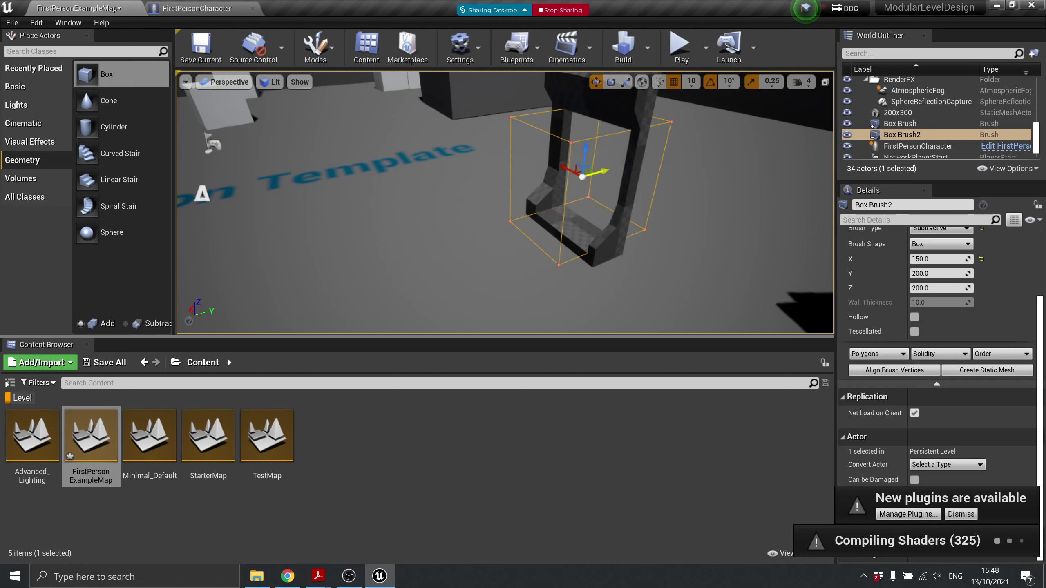
left_click_drag(601, 171, 506, 186)
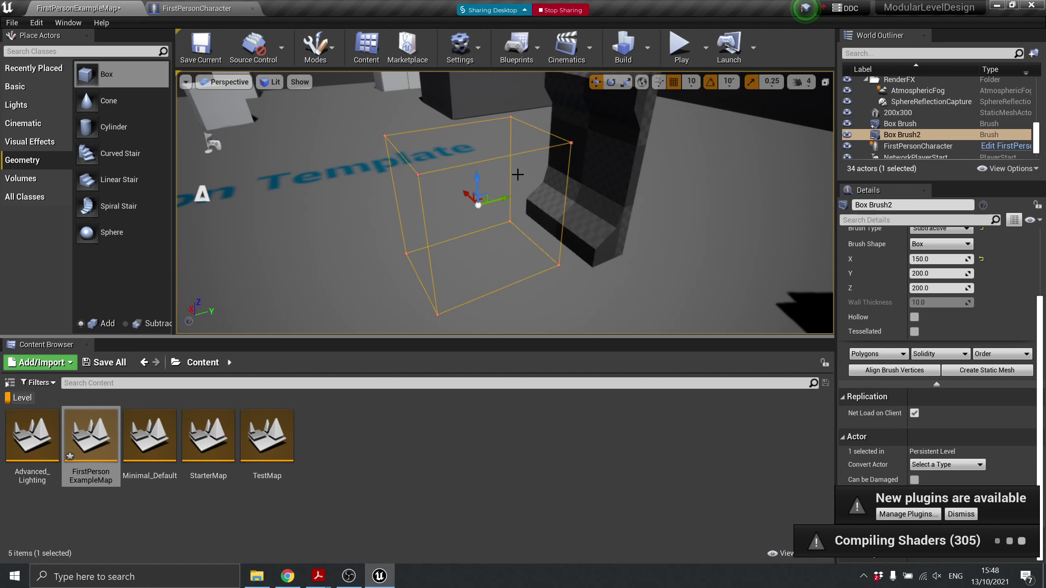
key("End")
mouse_move(504, 203)
left_mouse_down()
mouse_move(608, 204)
mouse_move(599, 205)
left_mouse_up()
scroll(615, 261, "down", 2)
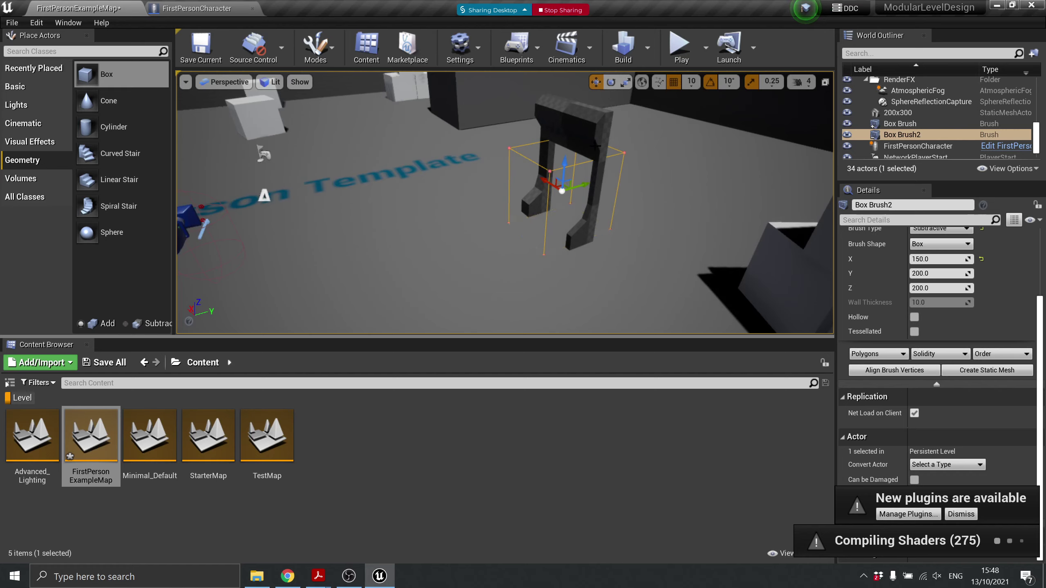
Duplicate the wall brush together with its subtractive door brush, placing the copy beside the original
left_click(570, 124, "ctrl")
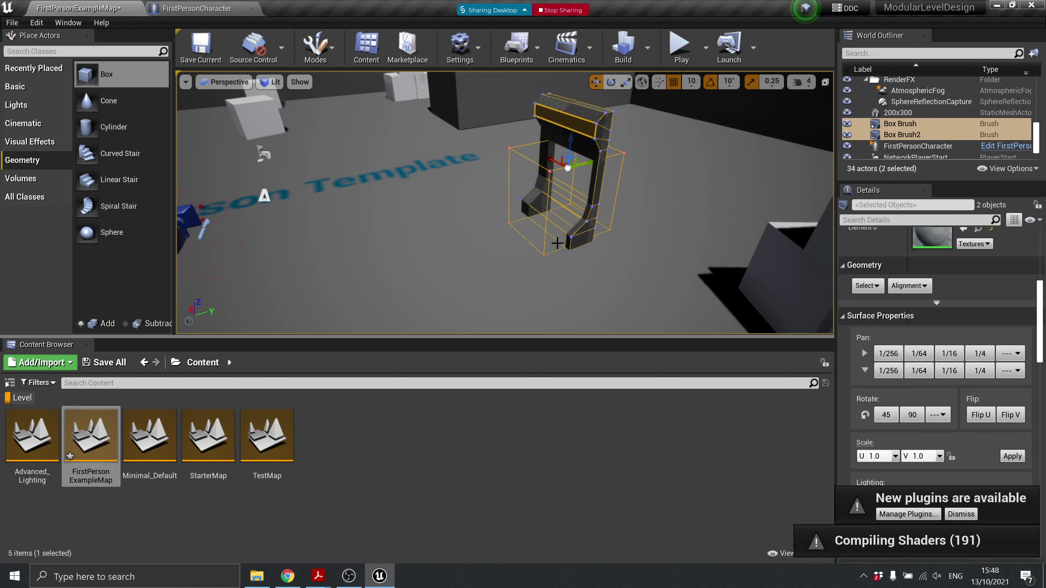
mouse_move(577, 164)
left_mouse_down("alt")
mouse_move(619, 215)
mouse_move(649, 229)
left_mouse_up("alt")
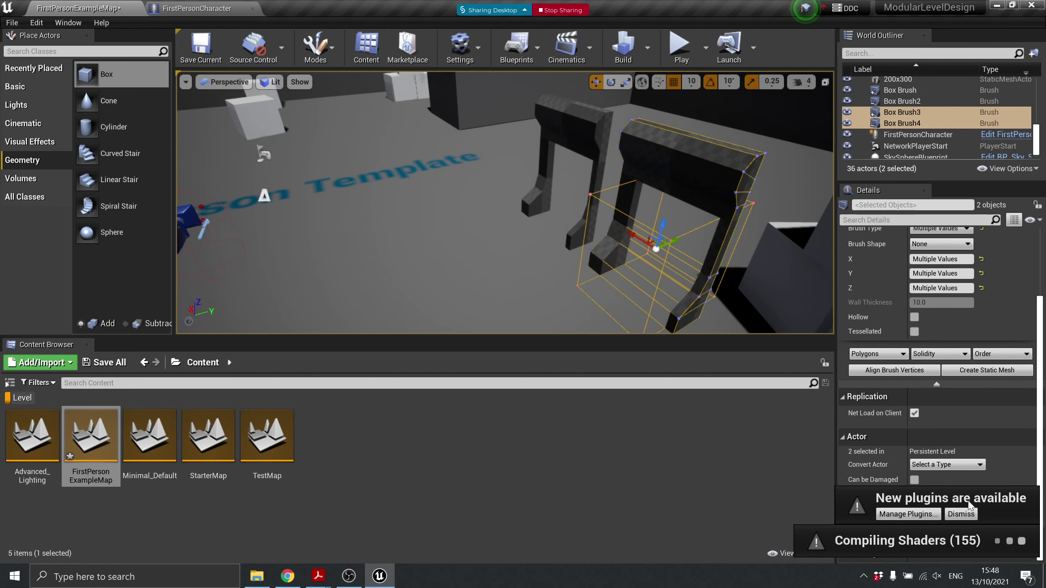
Convert the duplicated brushes into a static mesh named 200x300Door in the Content folder
left_click(987, 371)
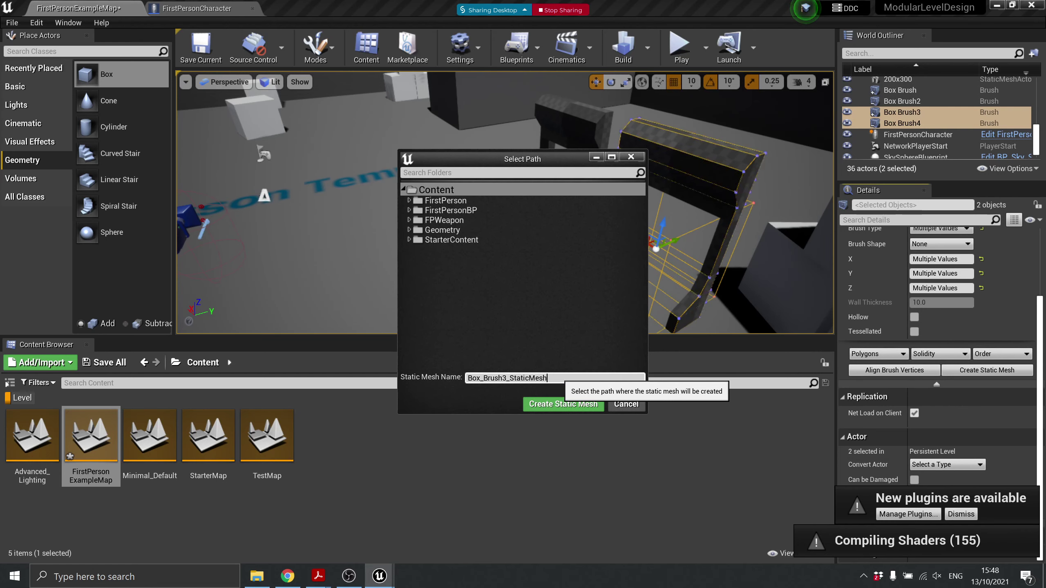
left_click(560, 378)
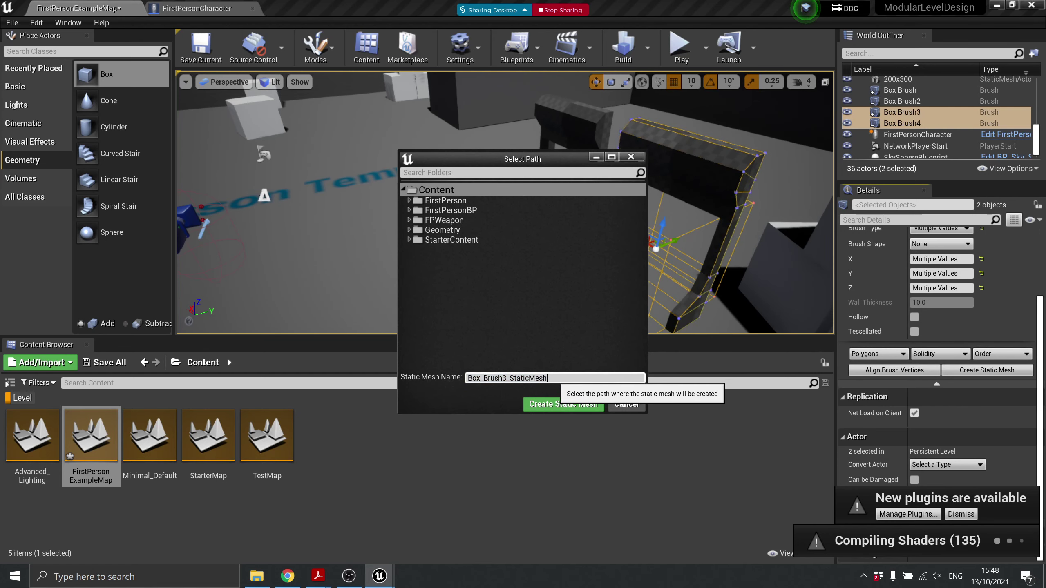
key("ctrl+a")
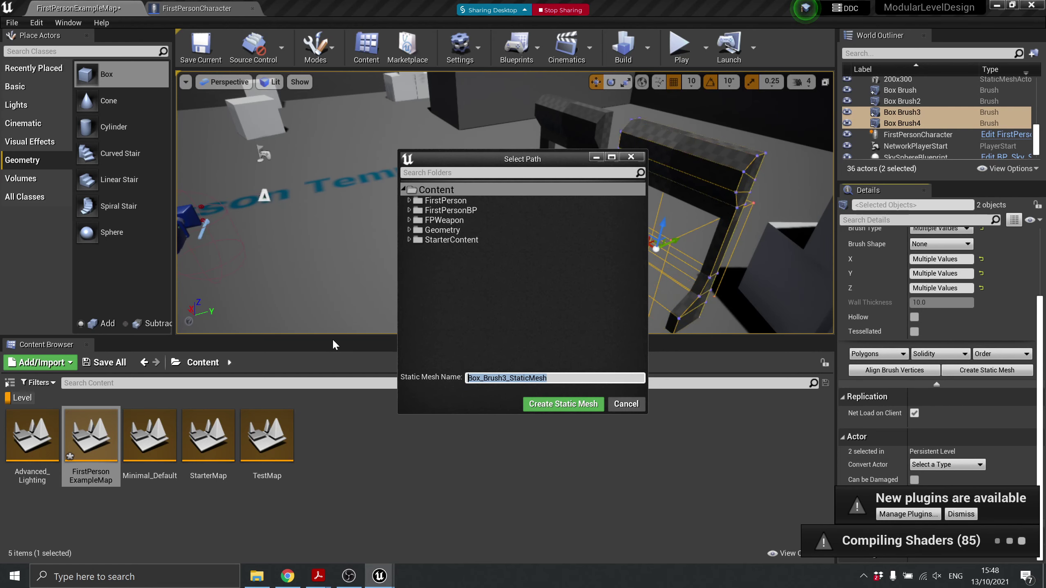
type("200x300 Door")
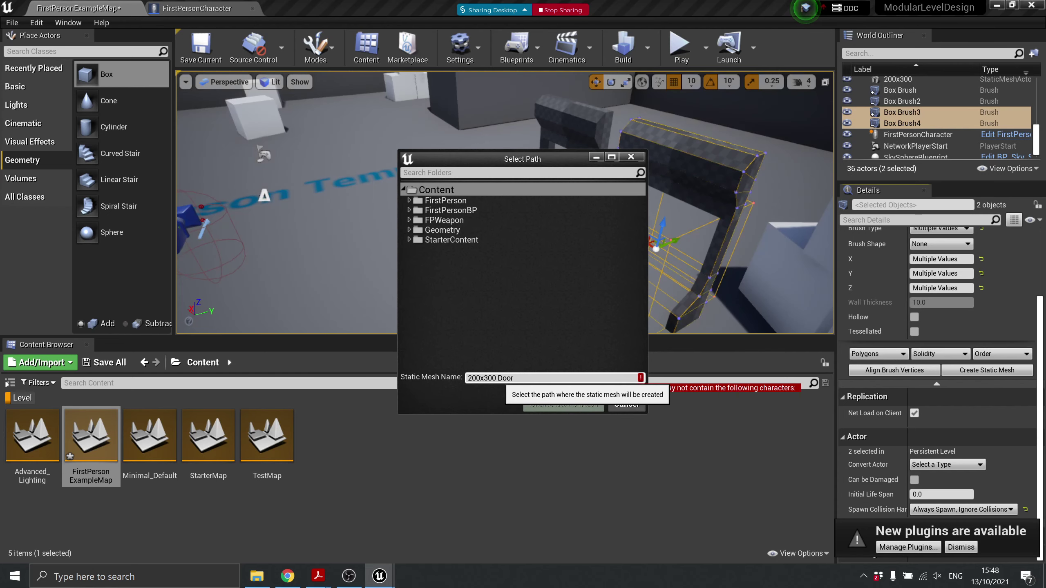
key("Left")
key("Left")
key("Left")
key("Left")
key("BackSpace")
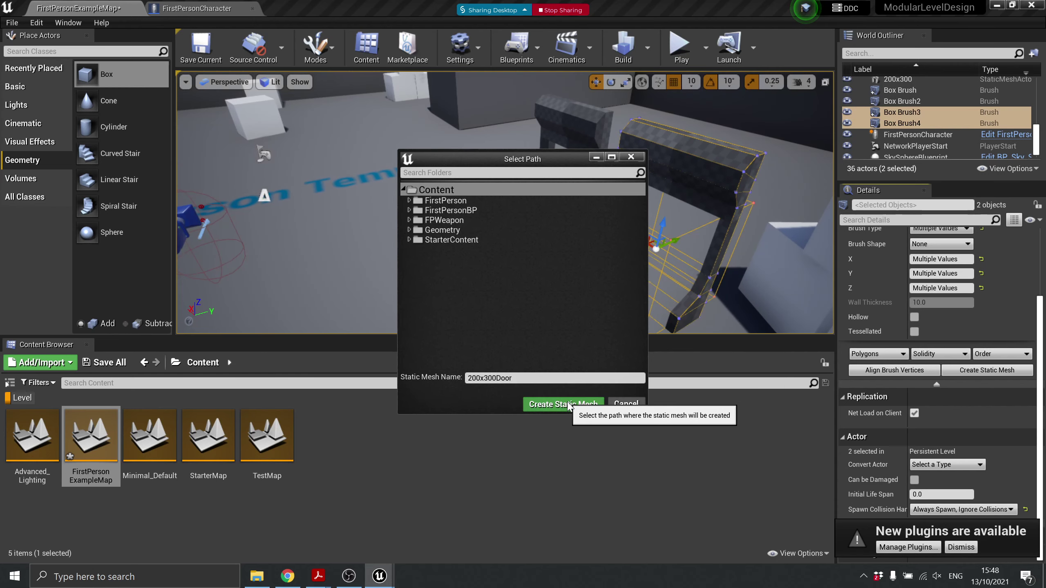
left_click(543, 403)
Move the 200x300Door mesh away from the original brushes, onto the template floor text
scroll(627, 182, "down", 8)
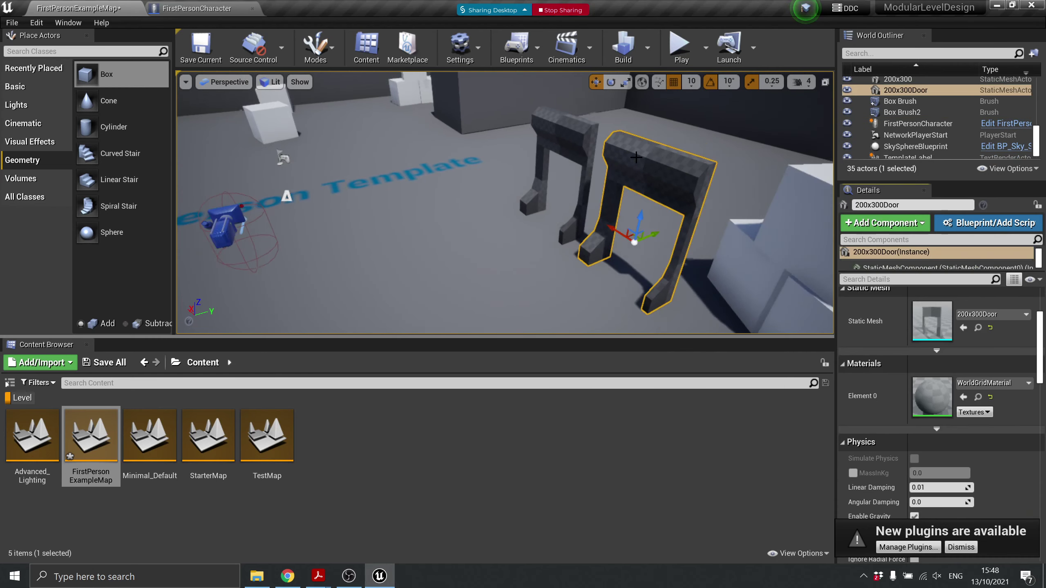
scroll(627, 181, "up", 5)
left_click_drag(598, 226, 404, 154)
Remove the Level asset filter and place the 200x300 wall mesh in the level next to the door mesh
left_click(30, 383)
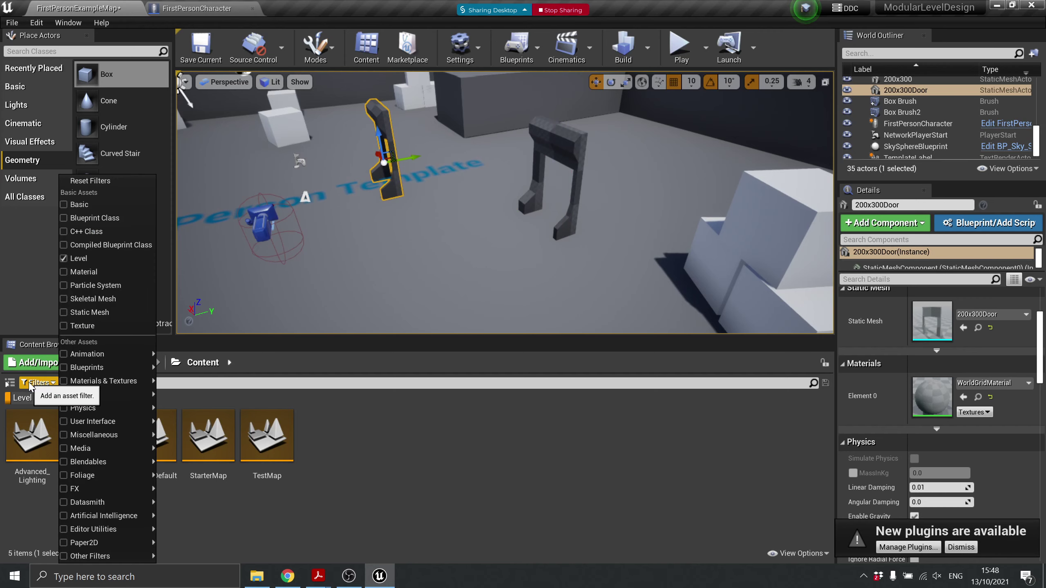
left_click(108, 246)
left_click_drag(326, 418, 415, 197)
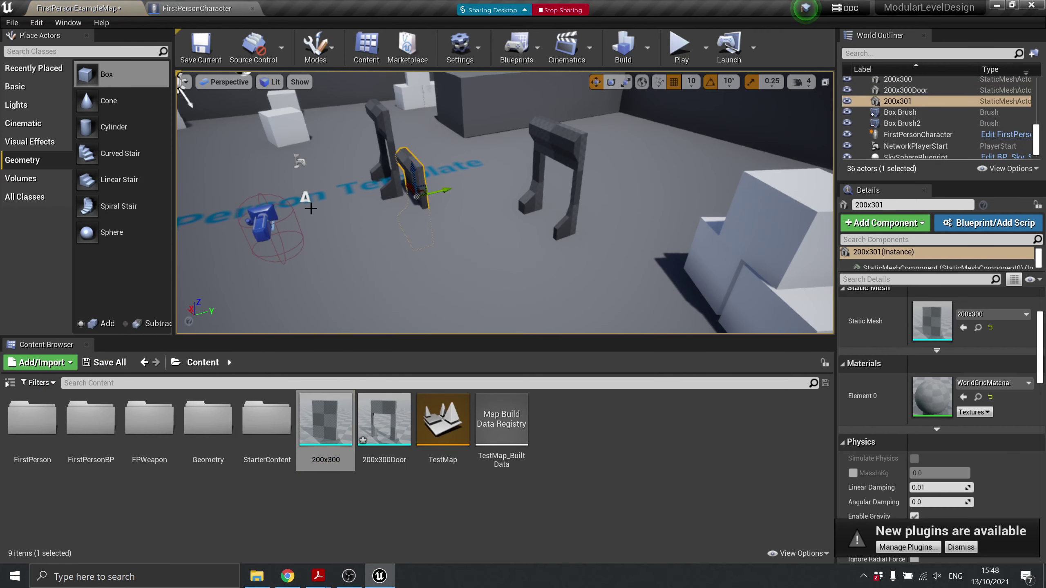
Raise the placed 200x300 wall mesh and position it side by side with the 200x300Door mesh
right_click_drag(416, 197, 415, 197)
right_click_drag(311, 235, 311, 235)
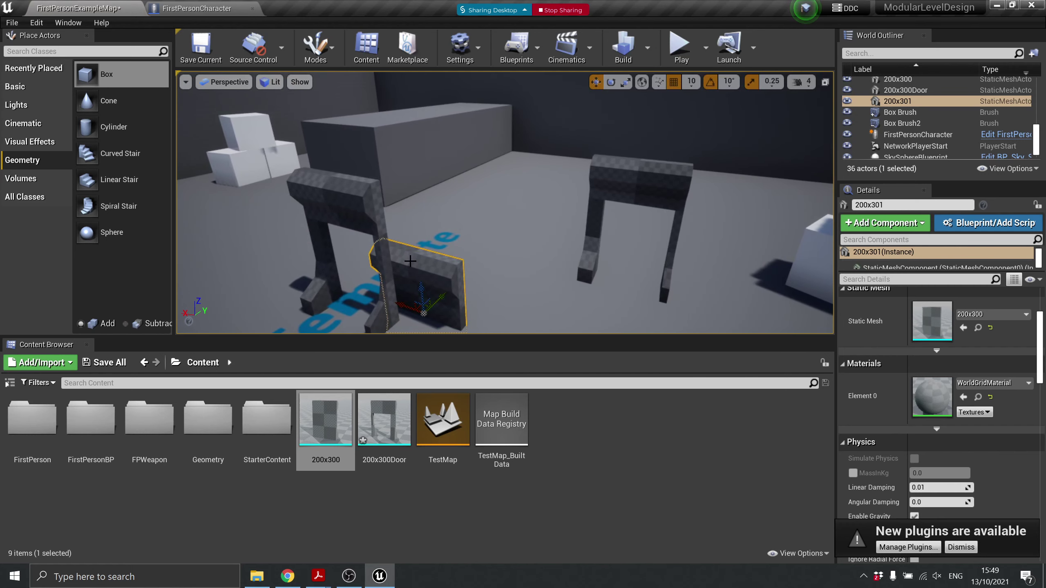
right_click_drag(410, 260, 411, 292)
left_click_drag(416, 294, 436, 249)
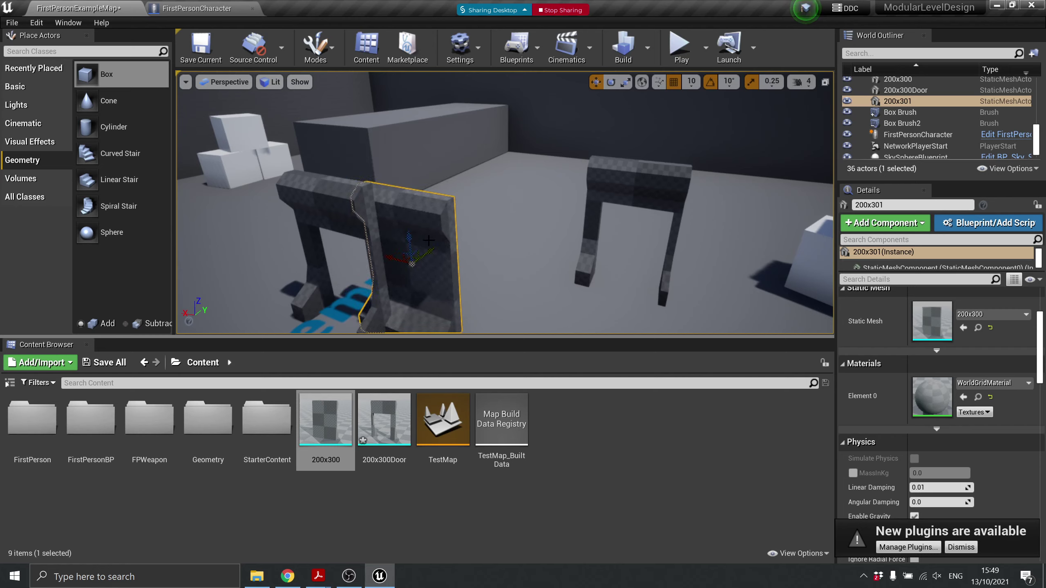
left_click_drag(405, 244, 421, 206)
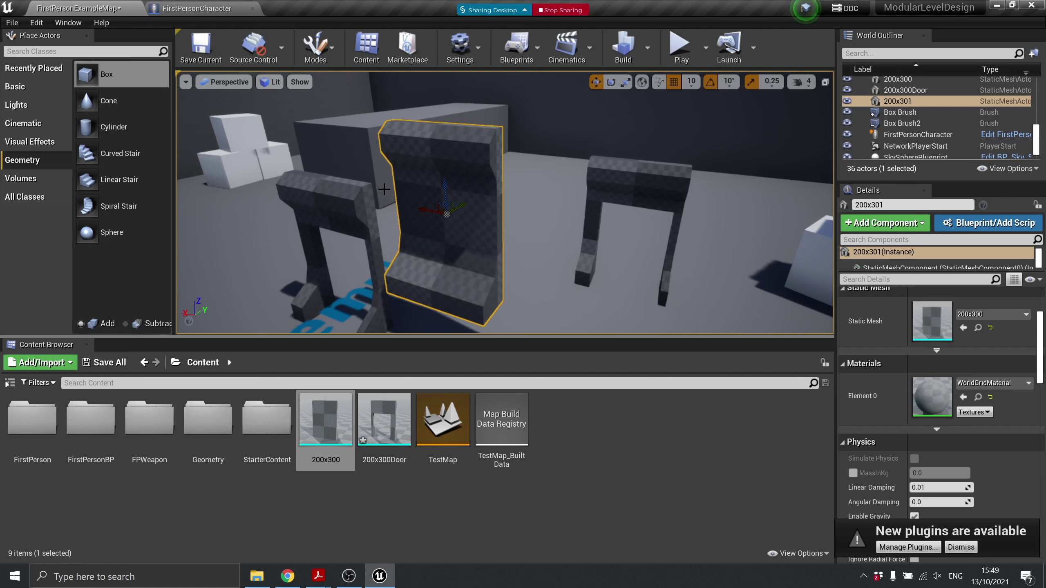
key("ctrl+z")
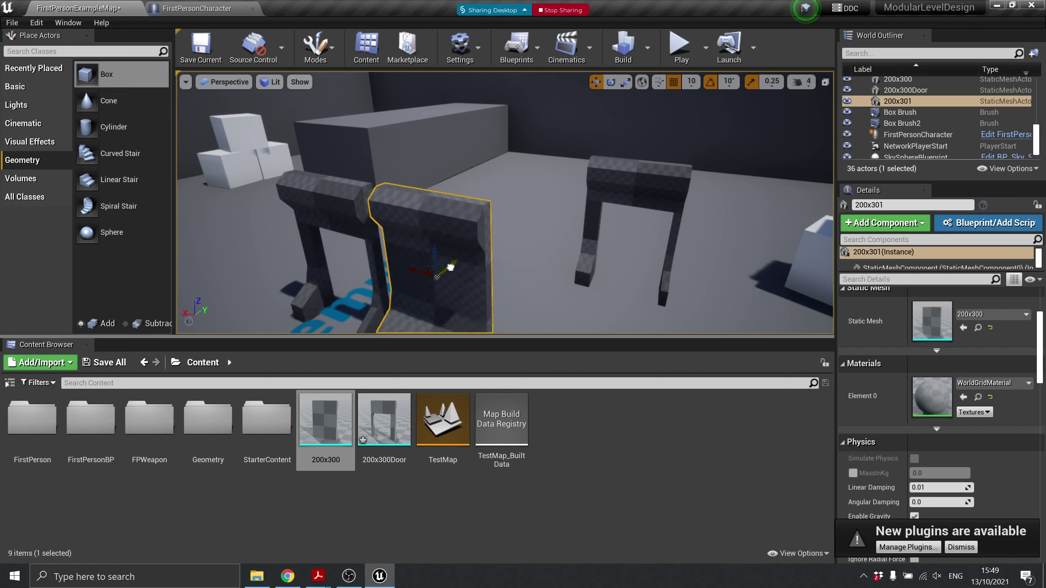
scroll(451, 267, "down", 4)
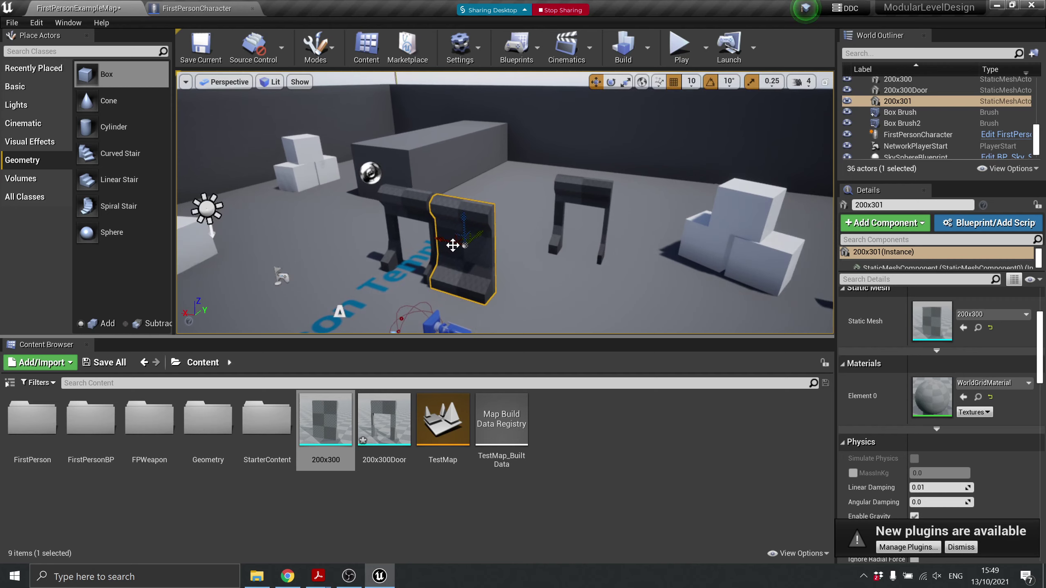
right_click_drag(437, 236, 391, 311)
key("w")
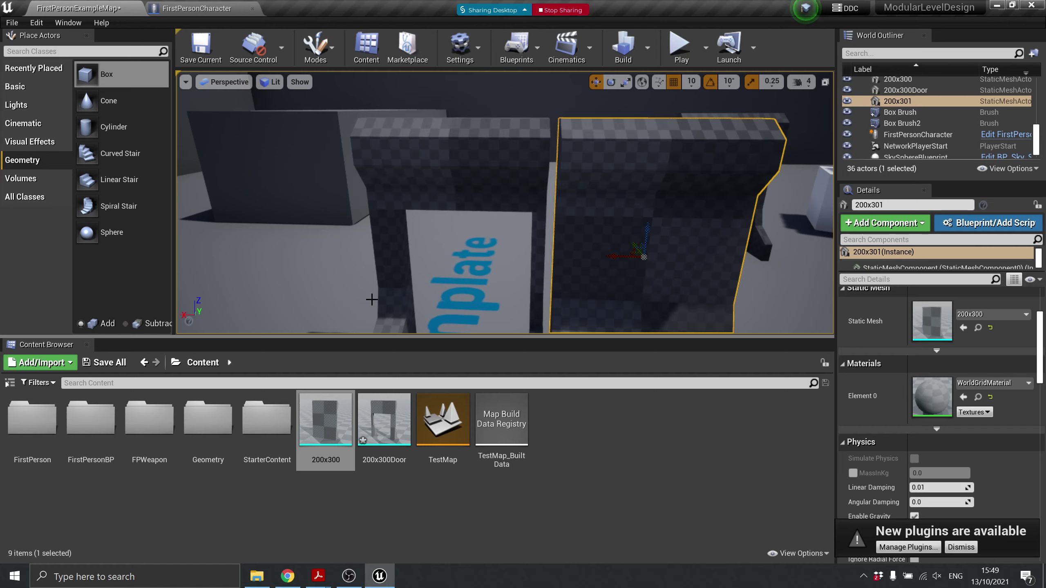
Switch to the left orthographic view of the doorway brushes and select the subtractive box brush that cuts the opening
scroll(371, 300, "down", 10)
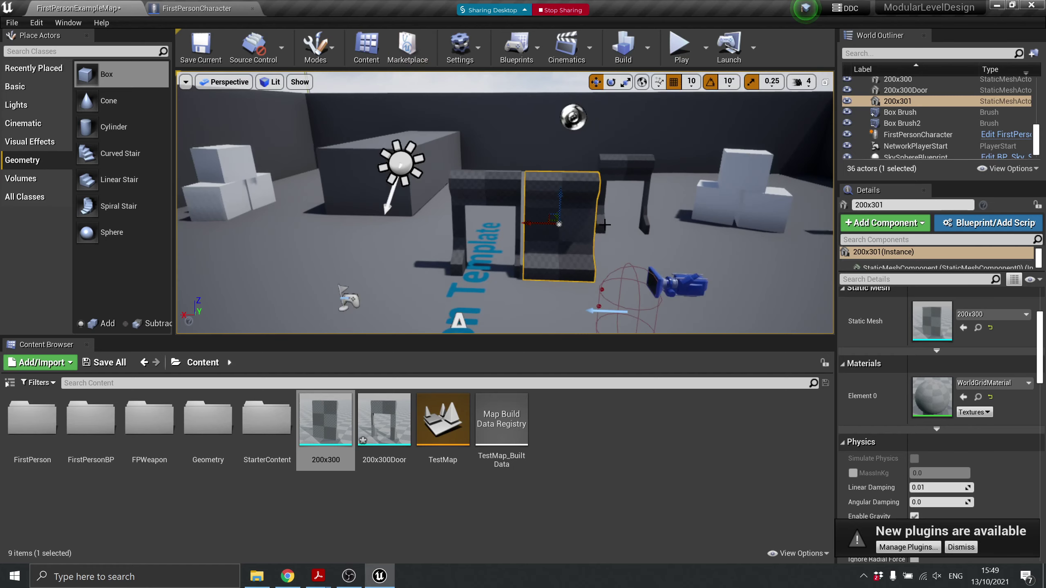
mouse_move(604, 224)
right_mouse_down()
mouse_move(569, 225)
mouse_move(507, 146)
right_mouse_up()
left_click(506, 146)
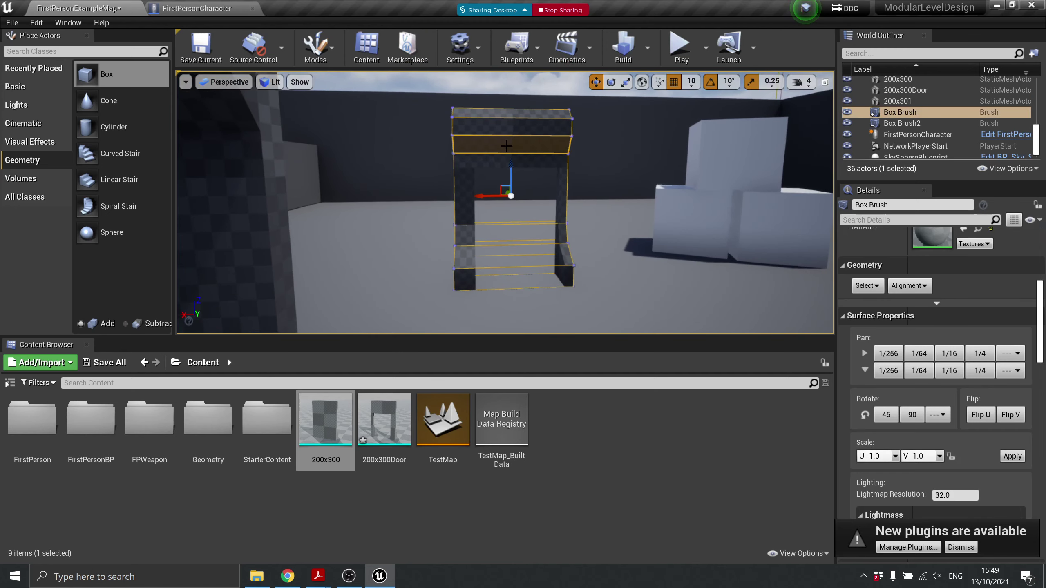
scroll(507, 146, "up", 2)
left_click(224, 82)
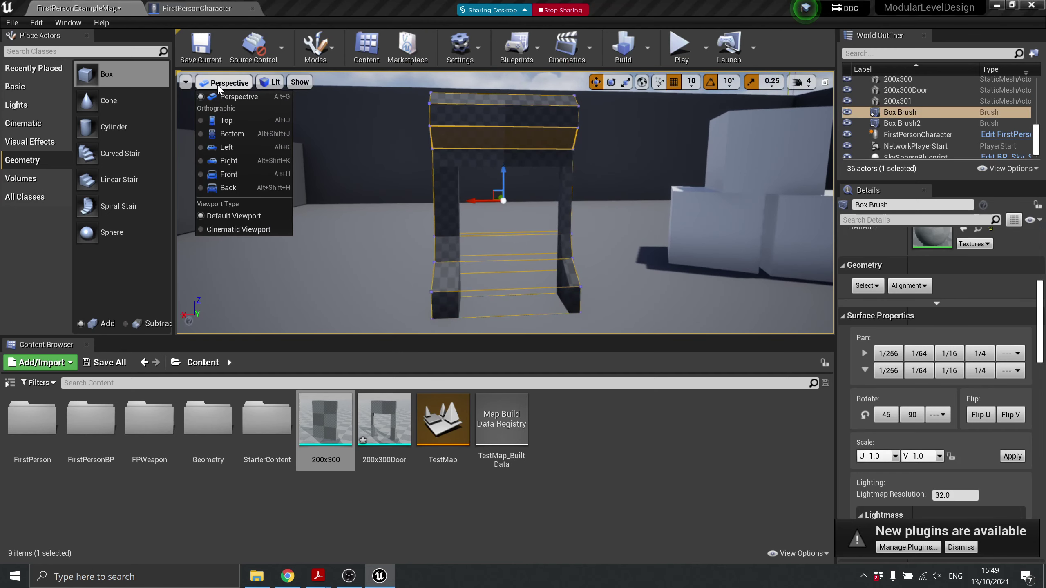
left_click(242, 148)
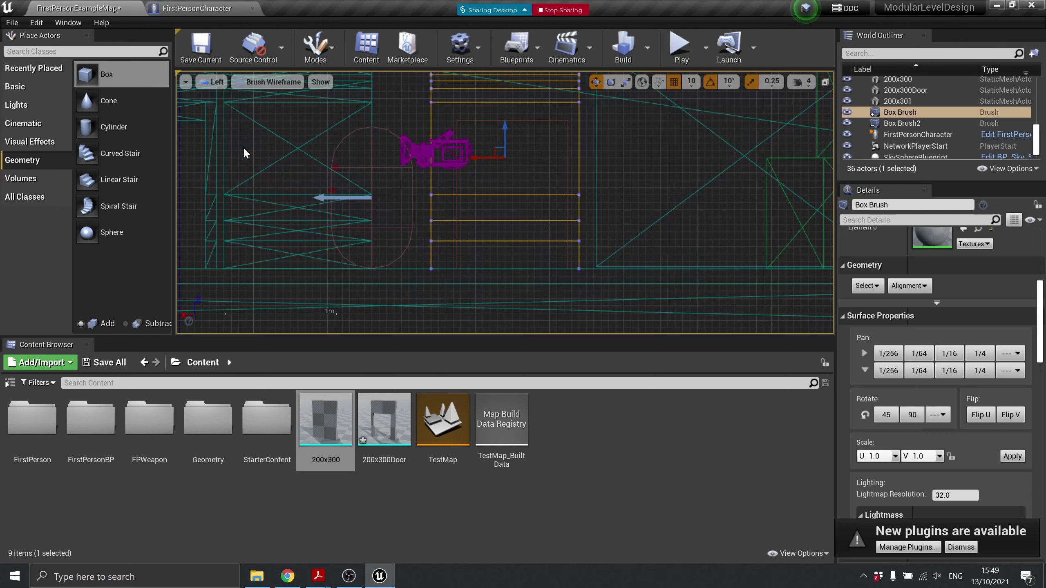
scroll(511, 183, "up", 4)
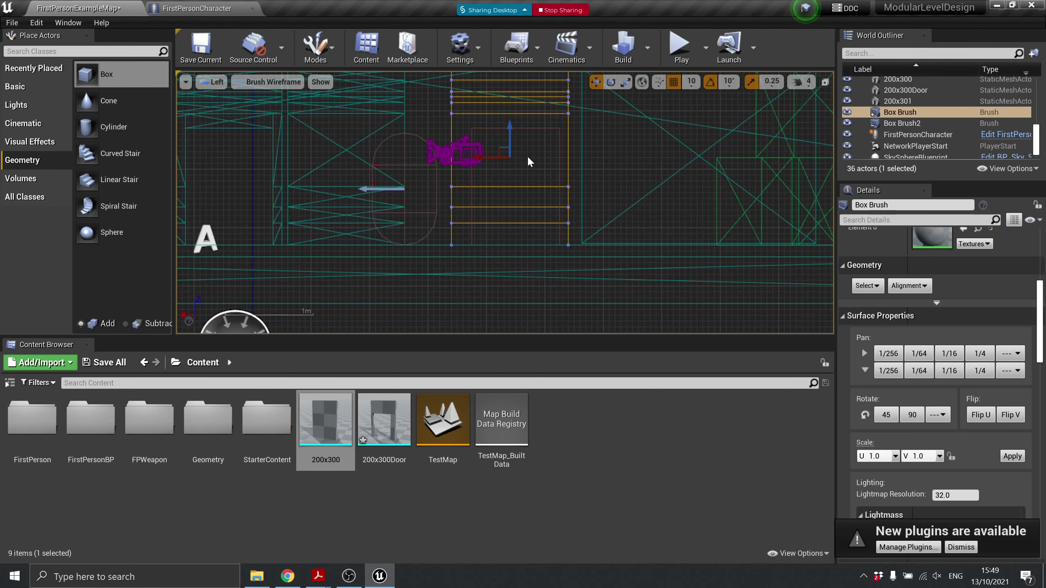
left_click(540, 109)
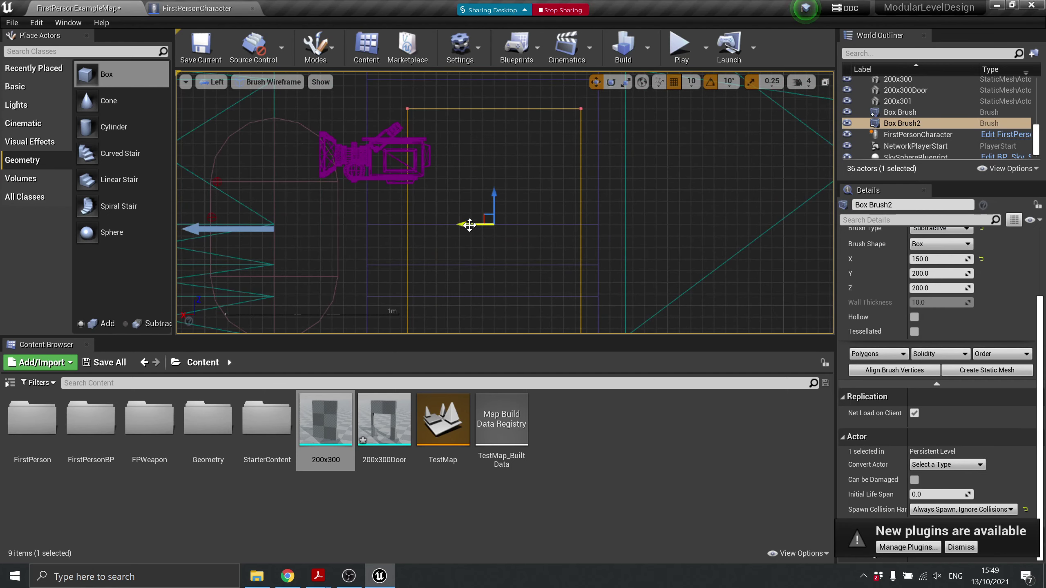
Try to centre the subtractive brush horizontally within the wall brush using the 10-unit grid snap
mouse_move(468, 223)
left_mouse_down()
mouse_move(460, 217)
mouse_move(471, 214)
left_mouse_up()
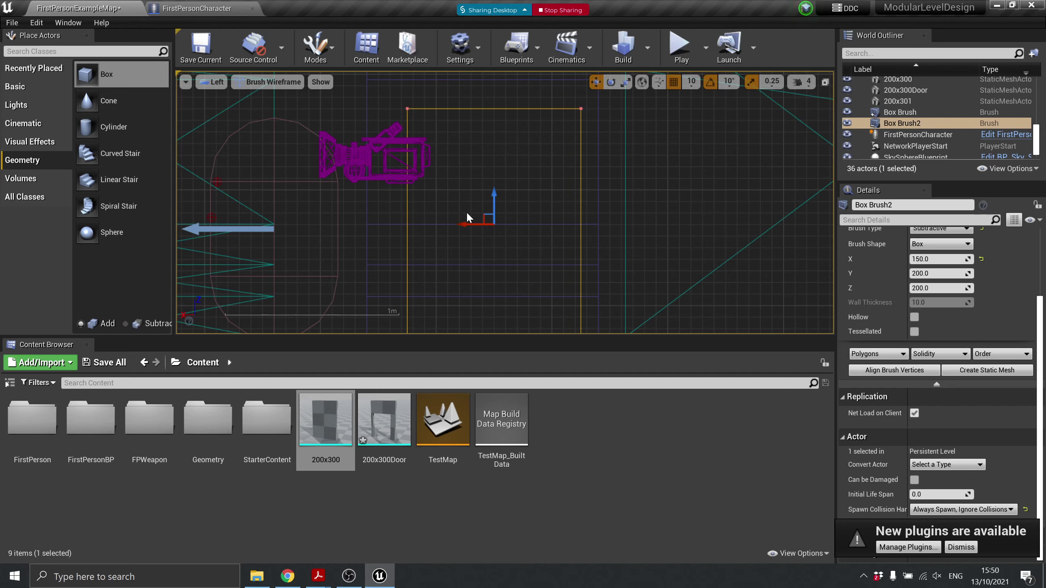
right_click(491, 224)
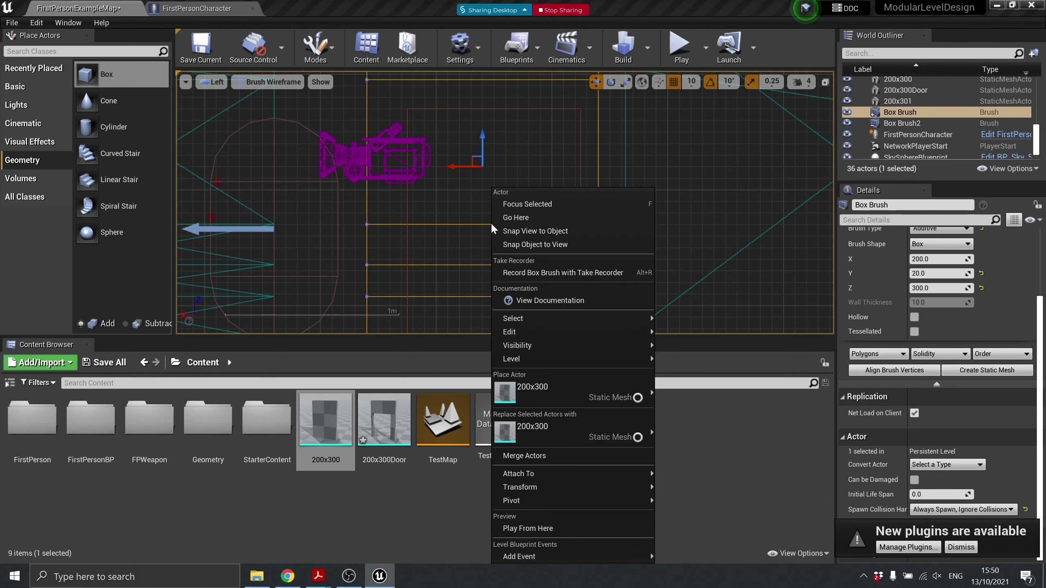
left_click(520, 108)
right_click(521, 110)
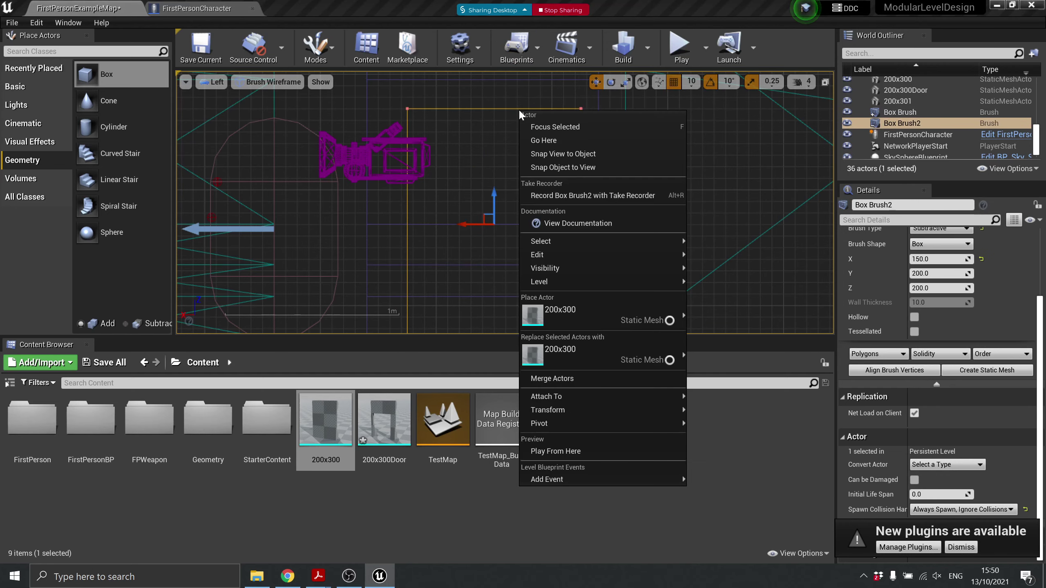
left_click(405, 107)
right_click(406, 108)
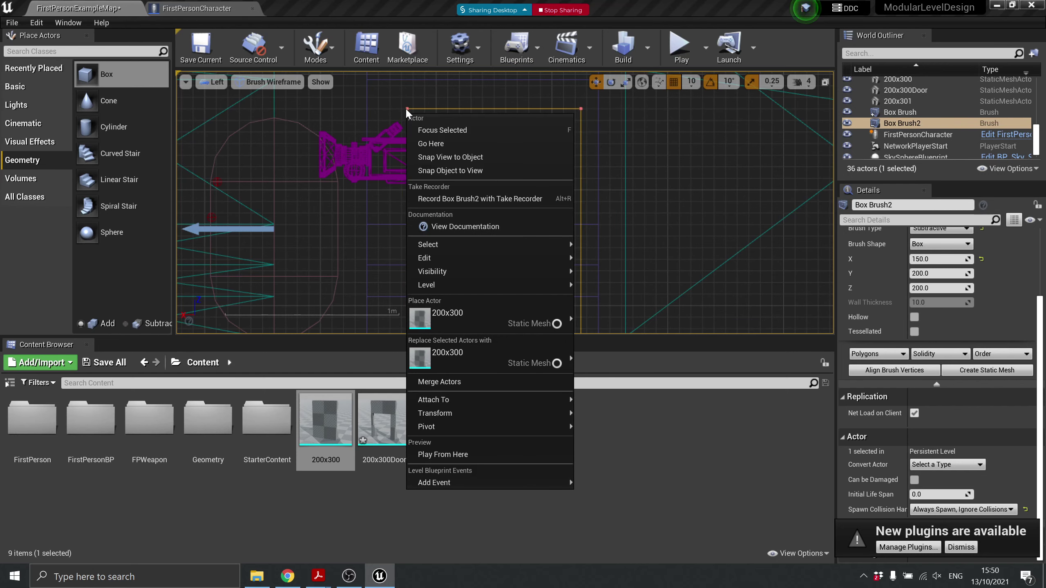
left_click(405, 108)
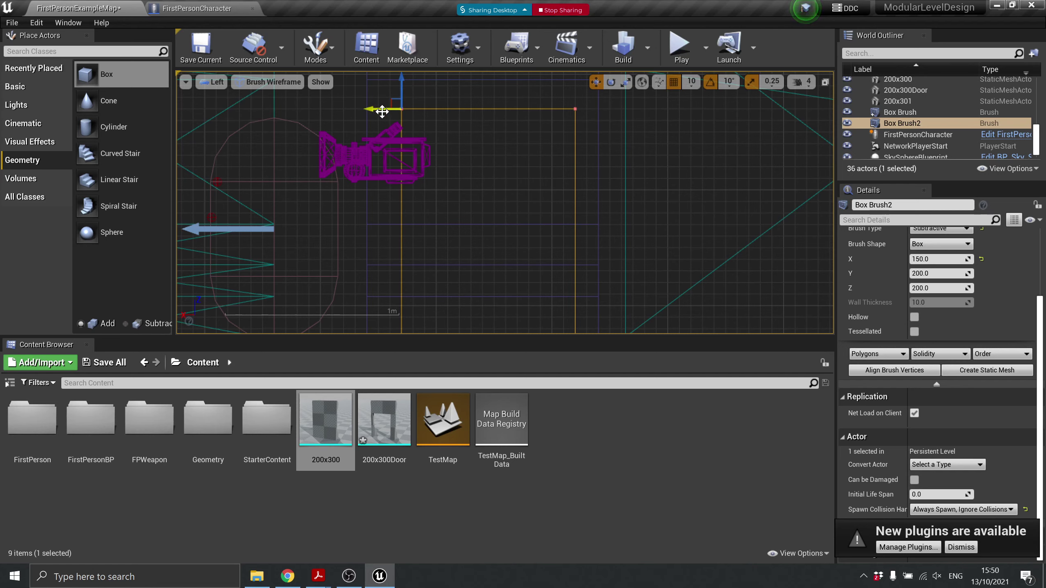
left_click_drag(382, 111, 375, 112)
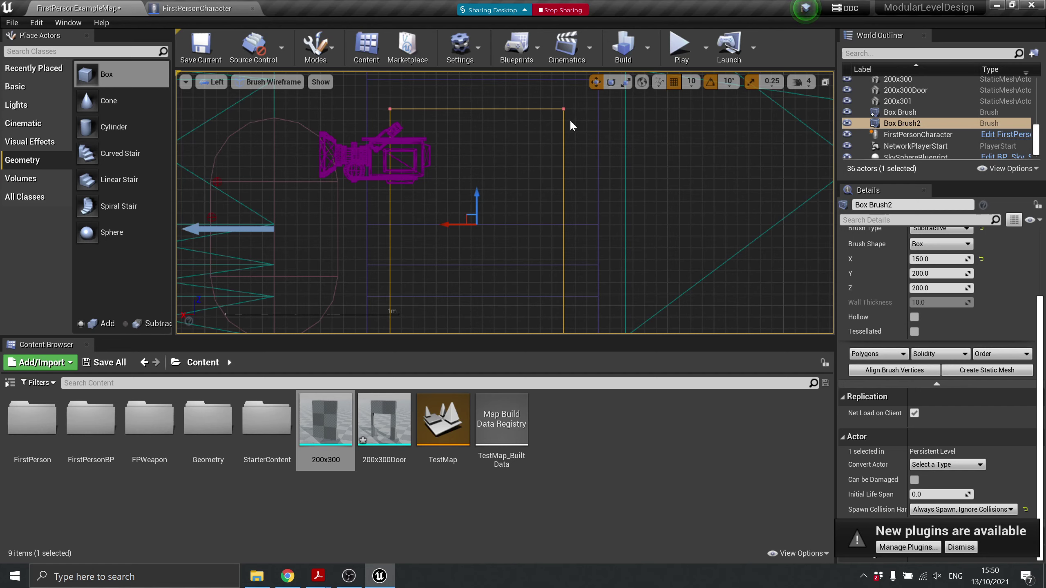
Centre the subtractive brush within the wall brush using a position grid snap of 5, then restore the snap to 10
left_click(692, 82)
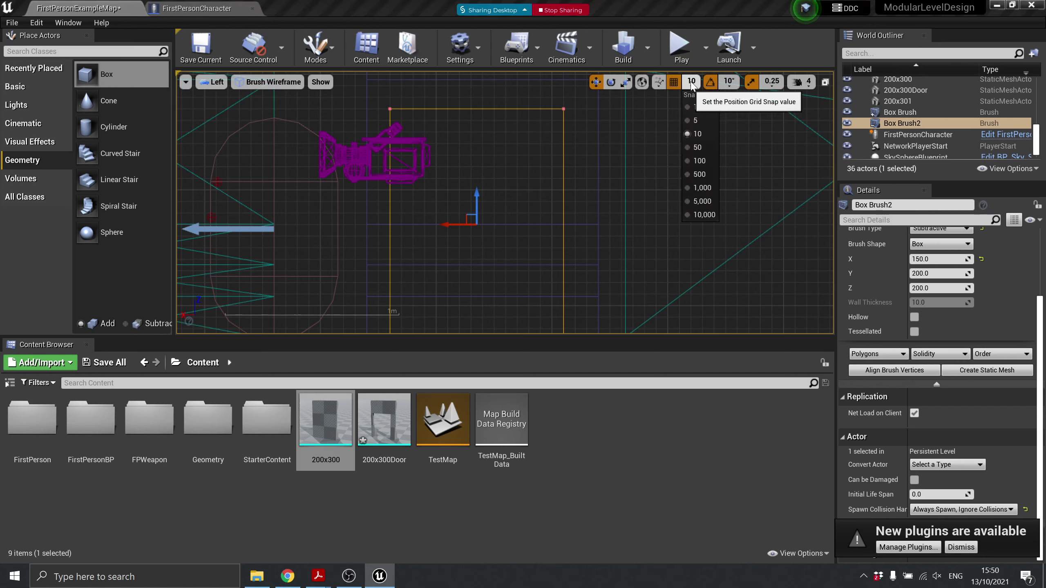
left_click(695, 120)
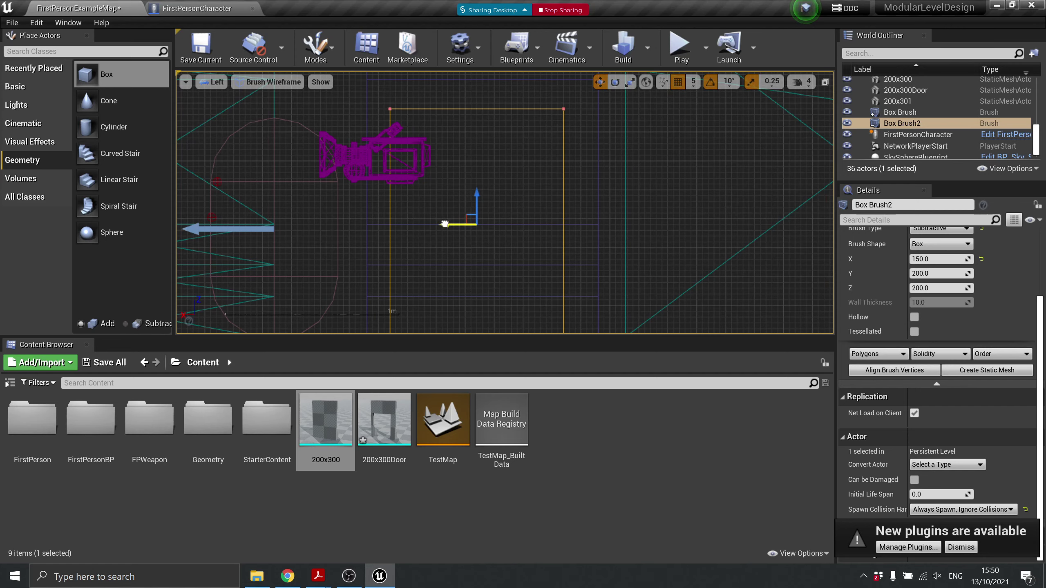
left_click_drag(445, 224, 451, 224)
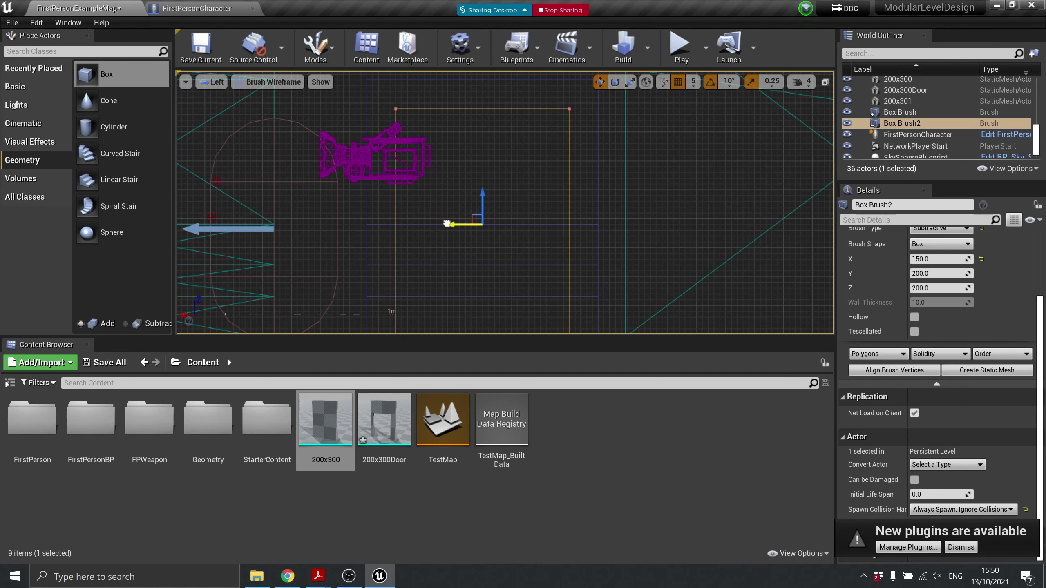
left_click(694, 84)
left_click(696, 134)
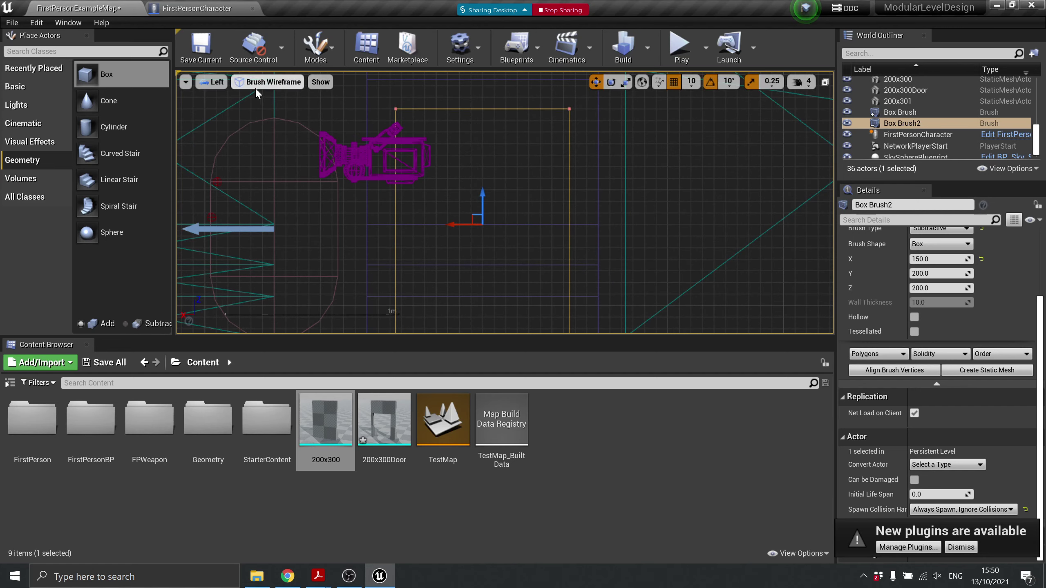
Return the viewport to the perspective view and save the current level
left_click(212, 82)
left_click(239, 98)
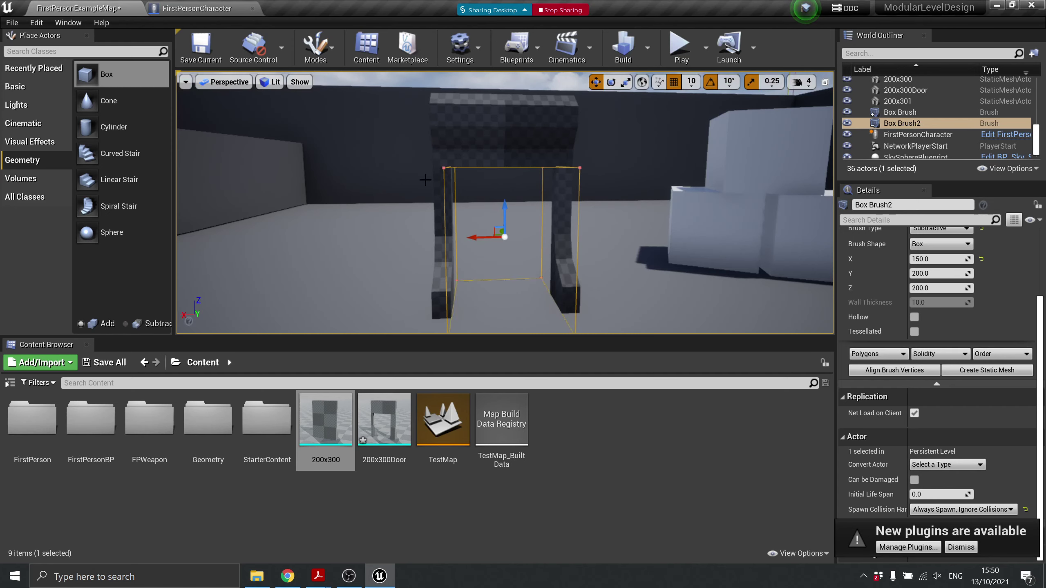
scroll(492, 180, "up", 4)
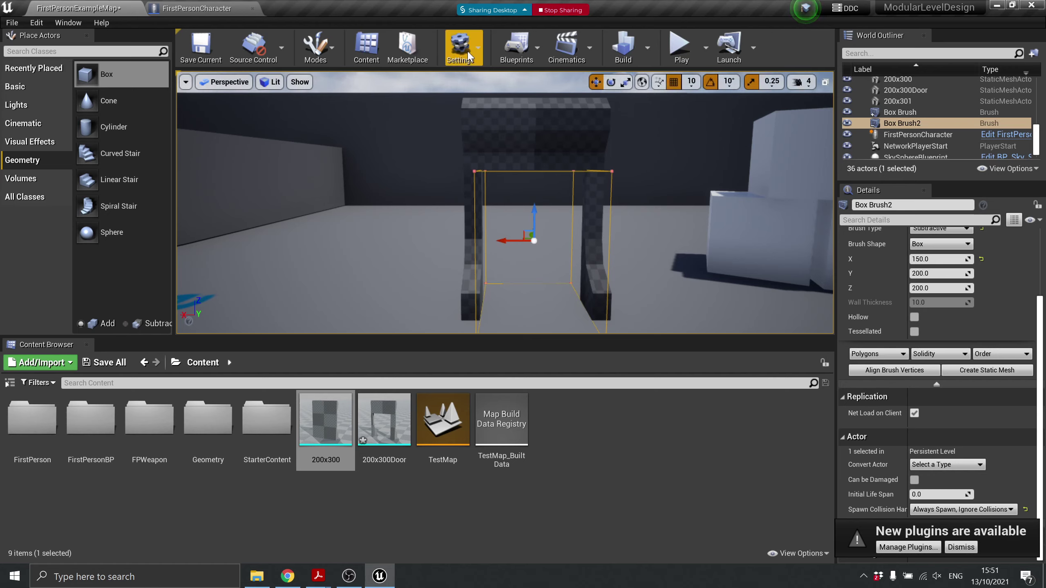
left_click(197, 47)
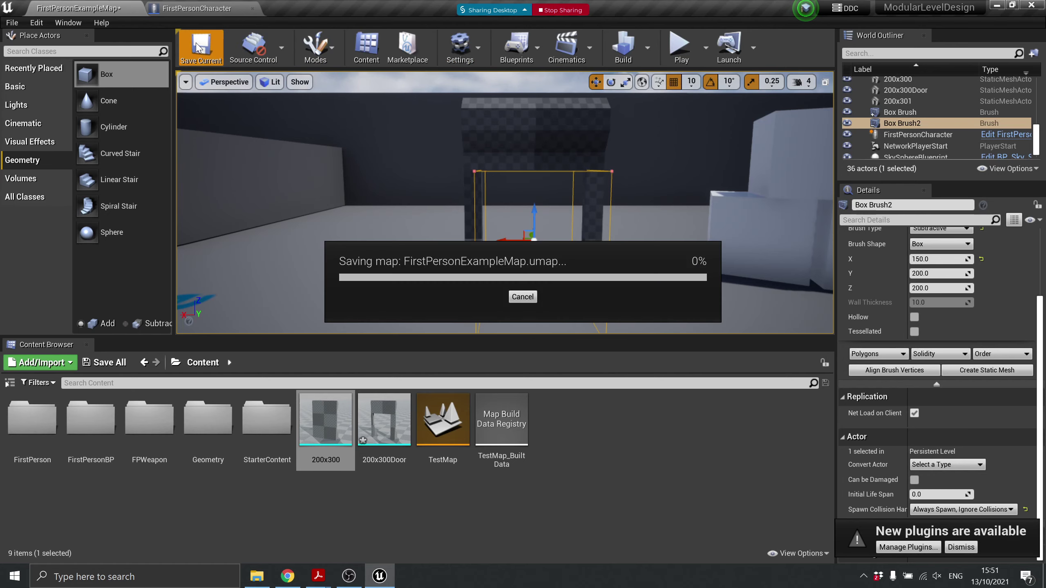
left_click(352, 579)
left_click(578, 457)
left_click(576, 456)
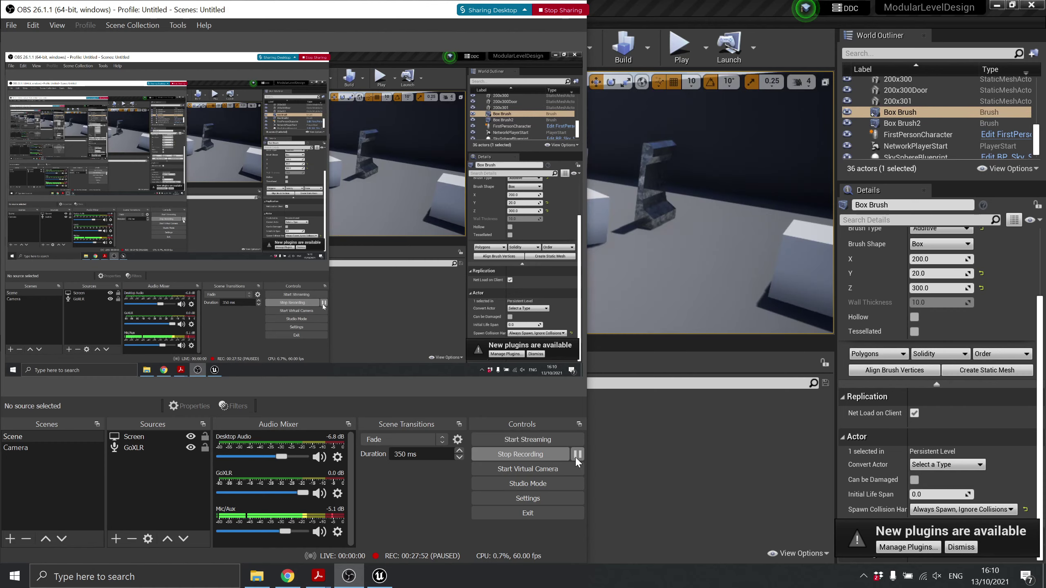
left_click(662, 6)
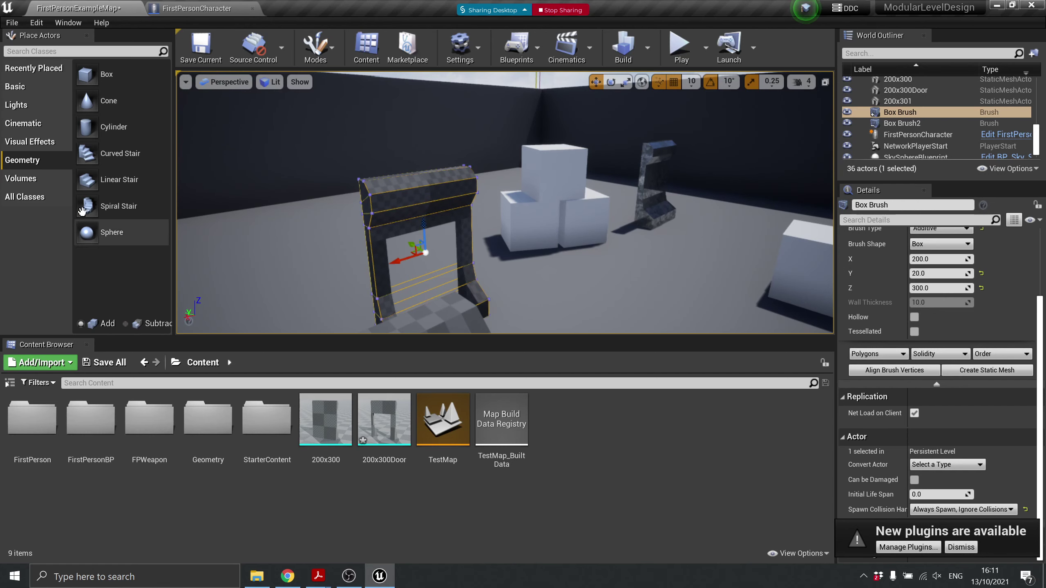
Select the 200x300Door mesh, enlarge the viewport, and frame the door together with the neighbouring wall mesh
mouse_move(478, 263)
left_mouse_down()
mouse_move(480, 288)
mouse_move(478, 262)
left_mouse_up()
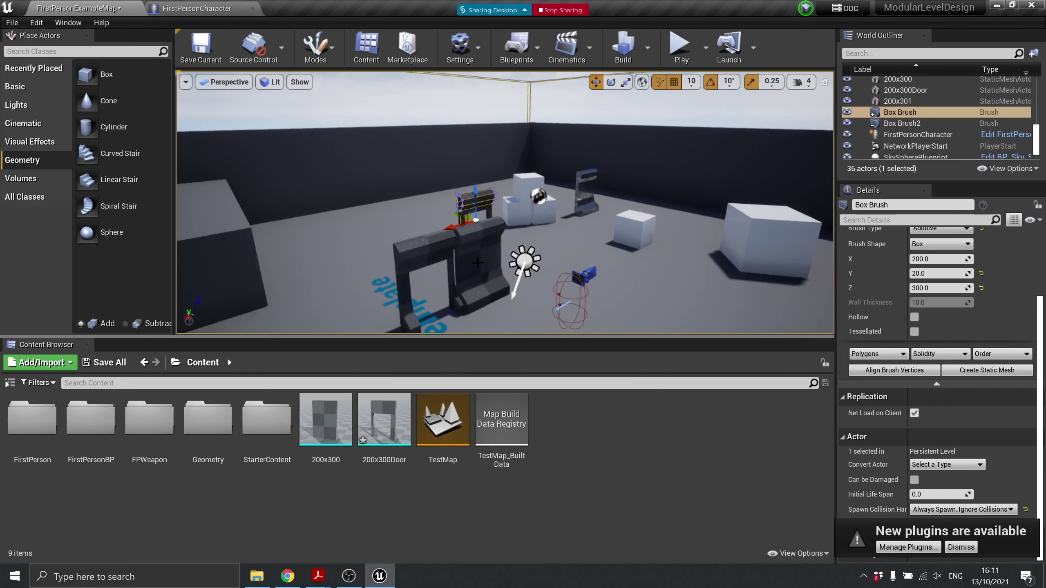
left_click(438, 247)
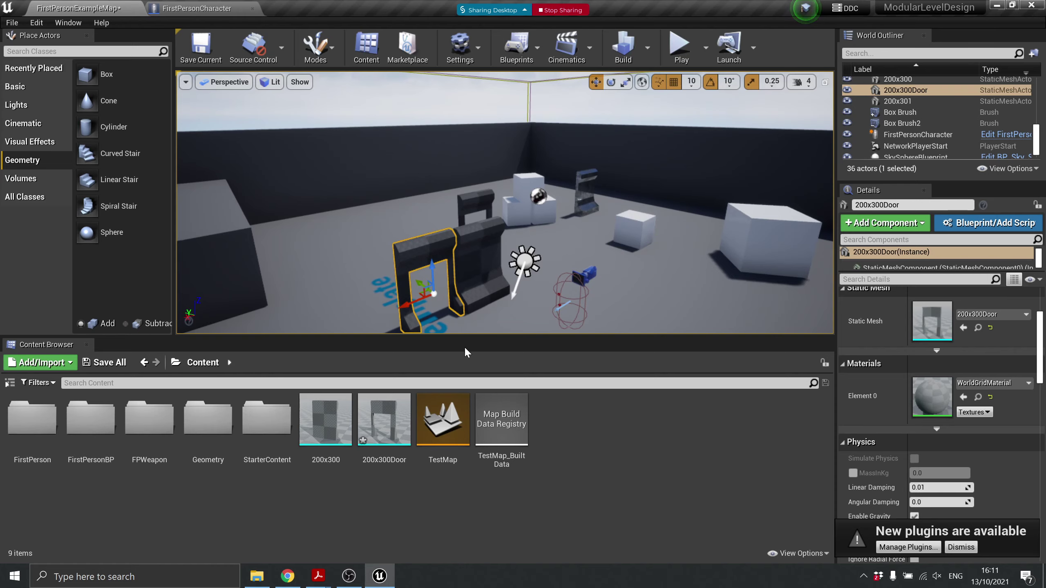
left_click_drag(465, 340, 464, 470)
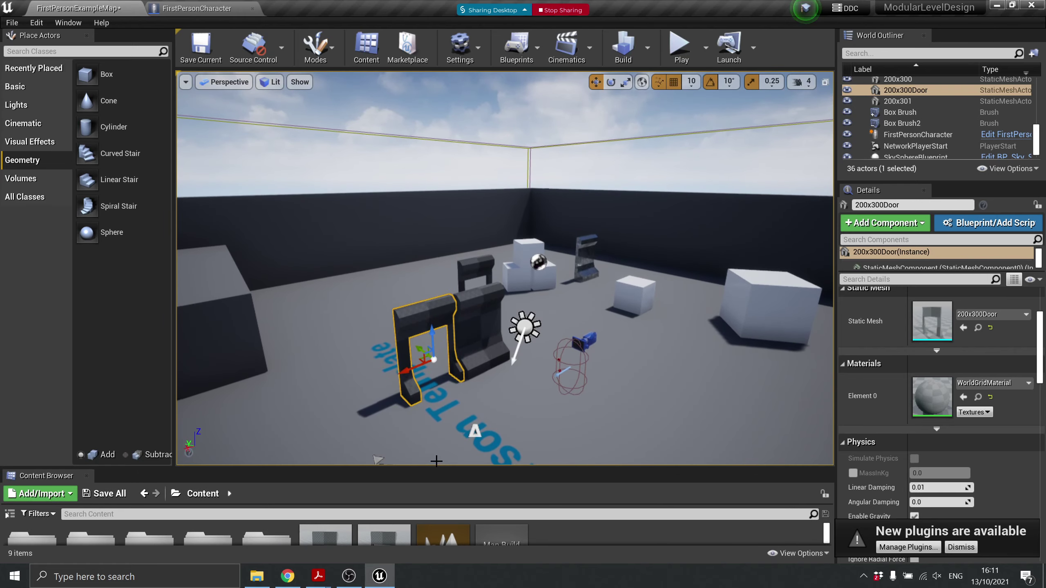
key("f")
mouse_move(569, 199)
right_mouse_down()
mouse_move(545, 197)
mouse_move(571, 195)
right_mouse_up()
key("d")
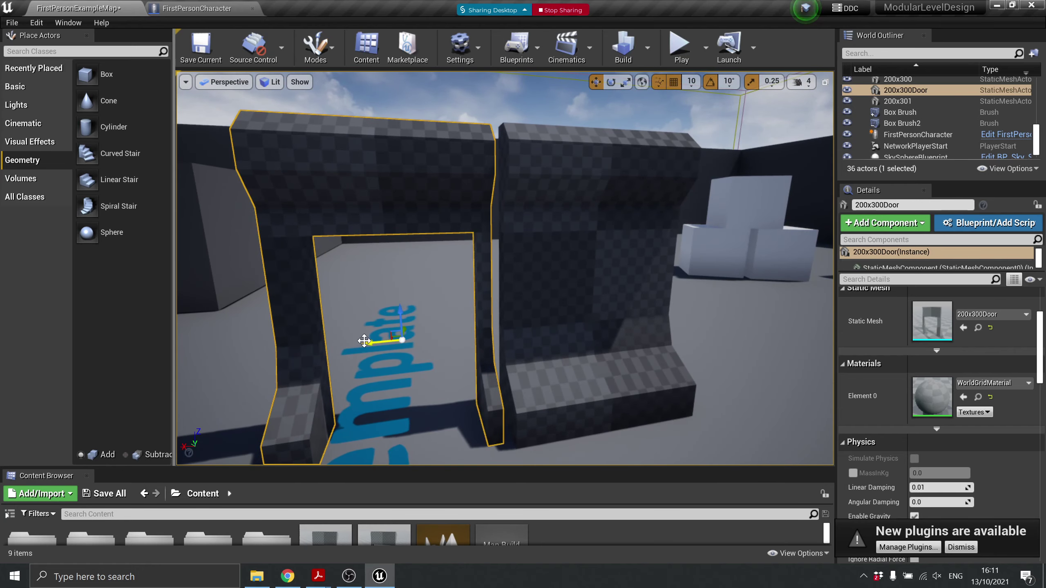
Move the 200x300Door mesh flush against the end of the 200x300 wall mesh and align their faces
left_click_drag(368, 344, 489, 299)
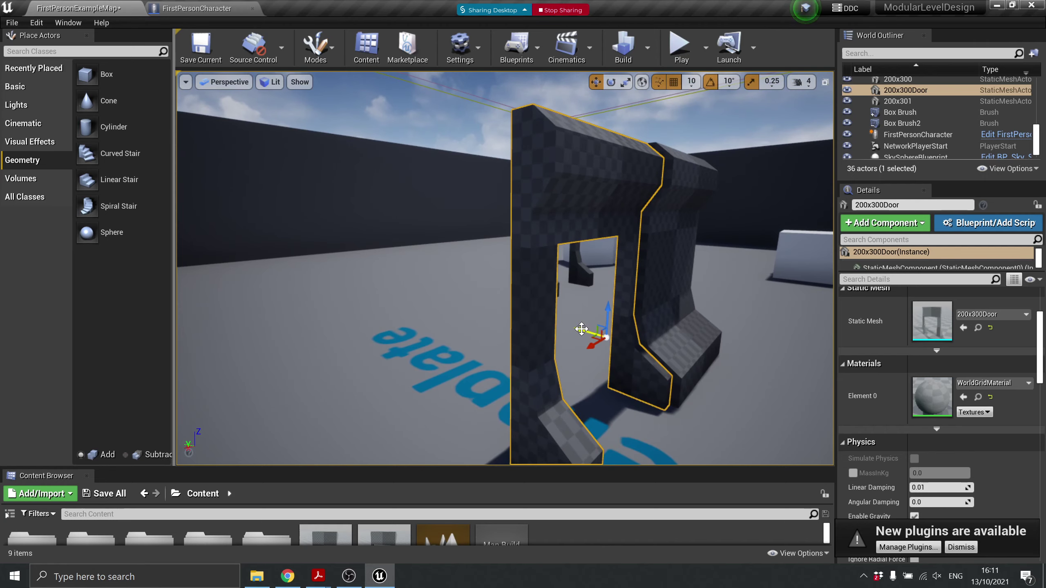
left_click_drag(580, 331, 588, 332)
right_click_drag(589, 332, 416, 327)
key("d")
key("s")
key("a")
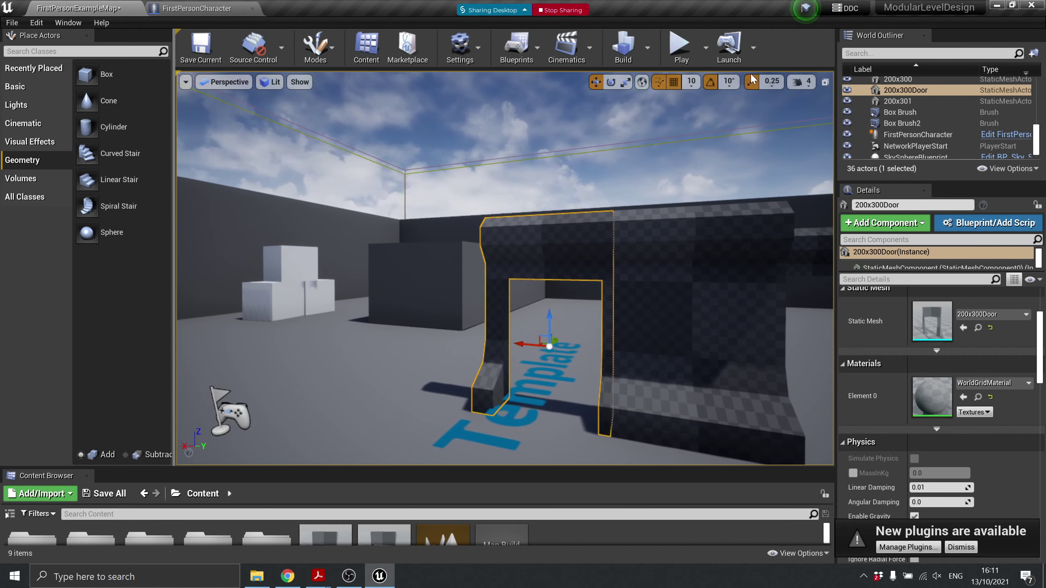
Set the position grid snap to 5, move the 200x300Door mesh away from the wall, and raise it slightly
left_click(691, 82)
left_click(698, 111)
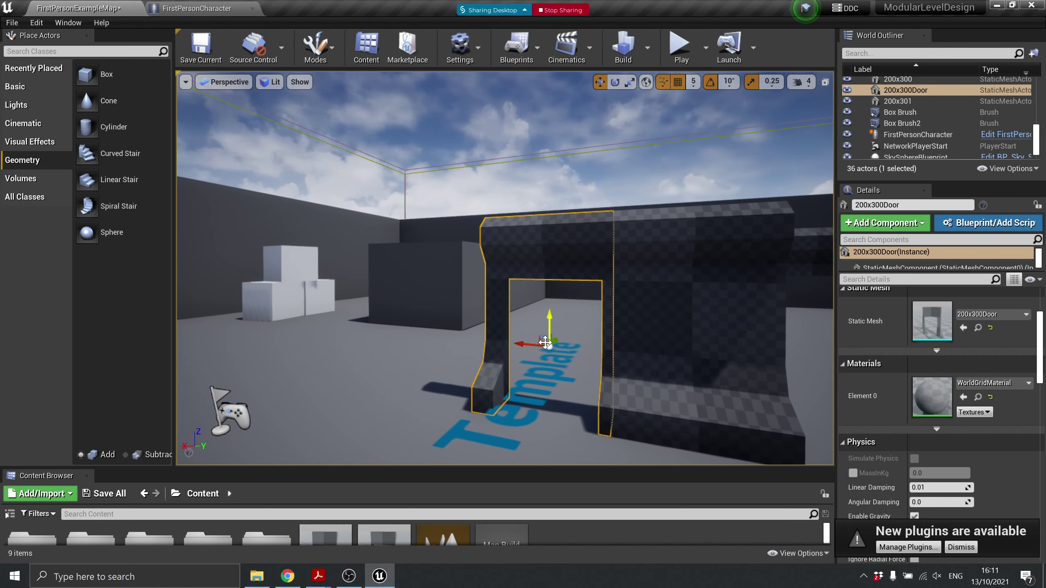
left_click_drag(543, 343, 518, 352)
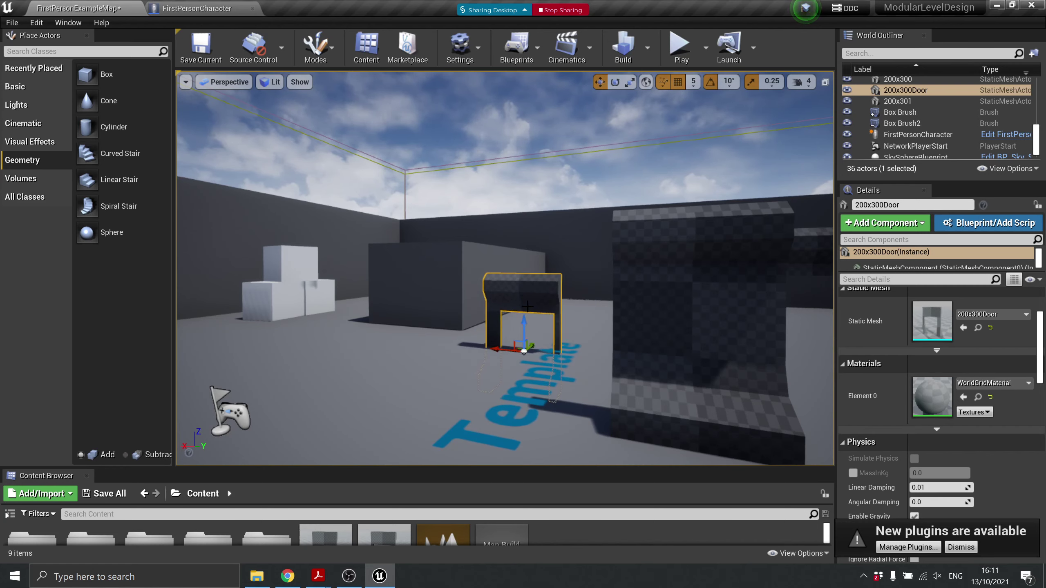
left_click_drag(524, 315, 524, 302)
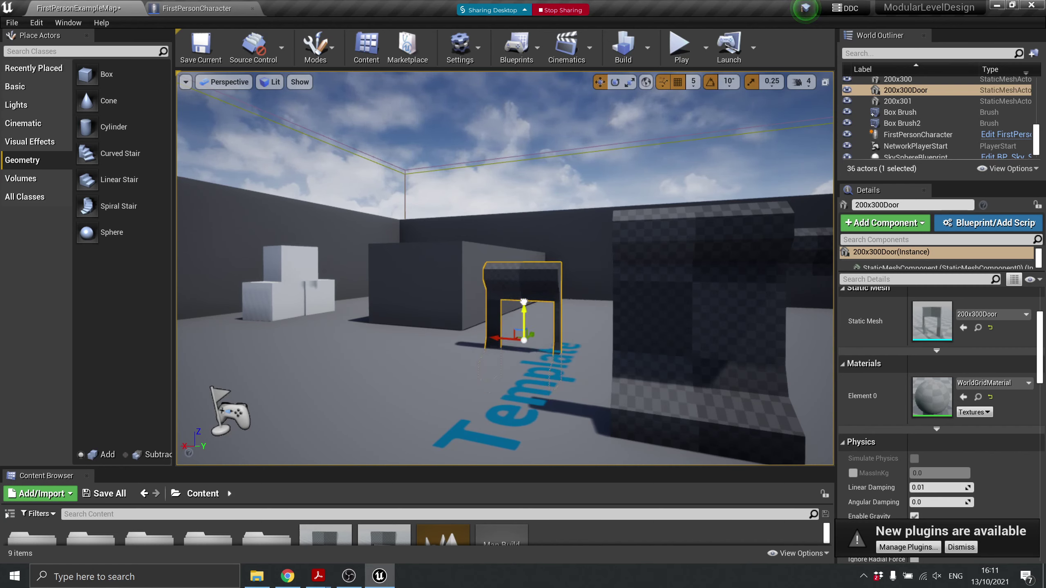
Set the position grid snap back to 10 and move the 200x300Door mesh back beside the wall mesh
left_click(694, 82)
left_click(699, 134)
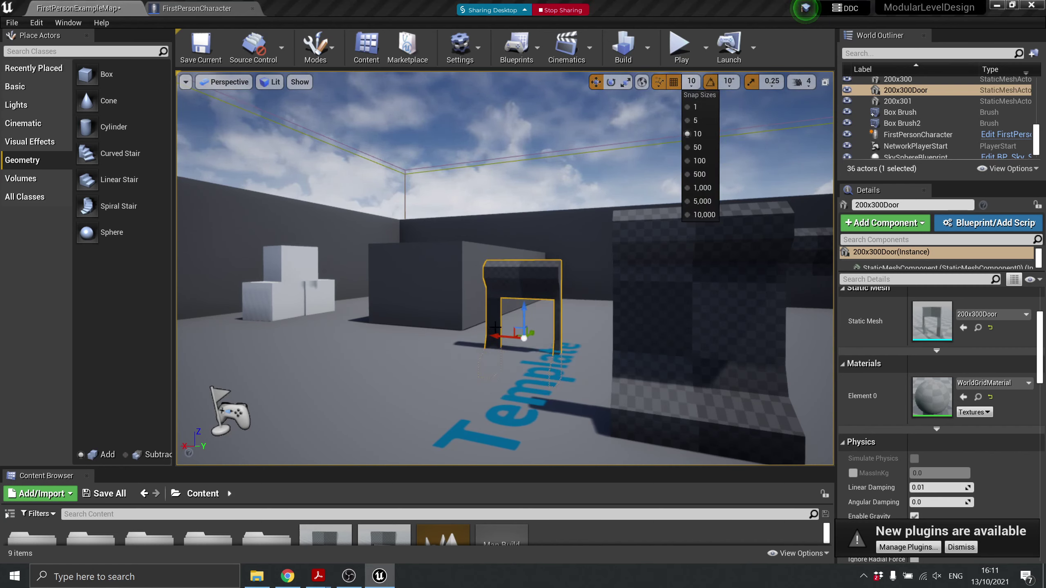
left_click_drag(534, 346, 487, 233)
key("ctrl+z")
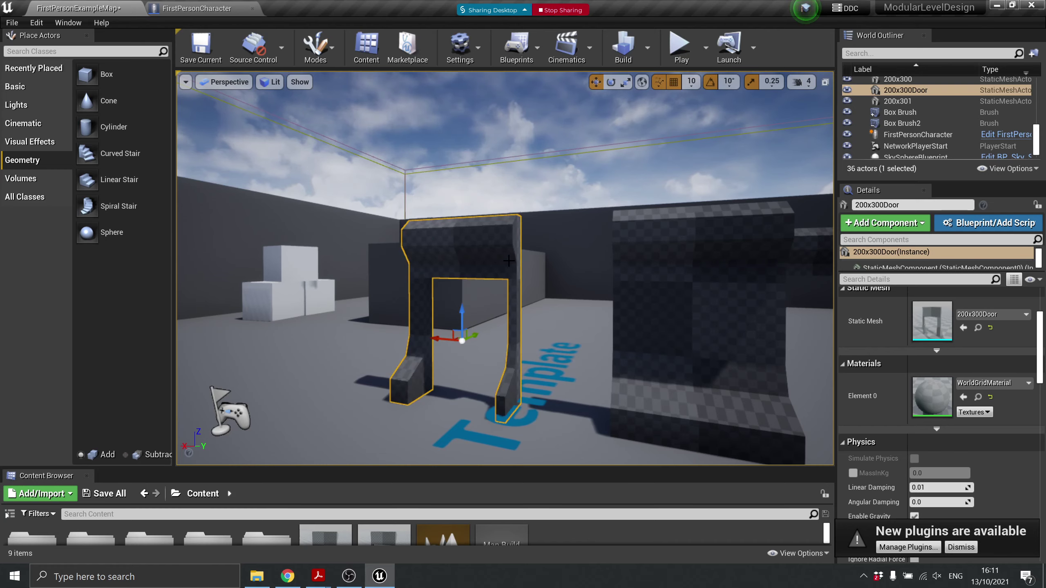
left_click_drag(437, 342, 520, 348)
Nudge the 200x300Door mesh further toward the wall mesh, then pull it away from the wall
right_click_drag(558, 321, 503, 322)
key("d")
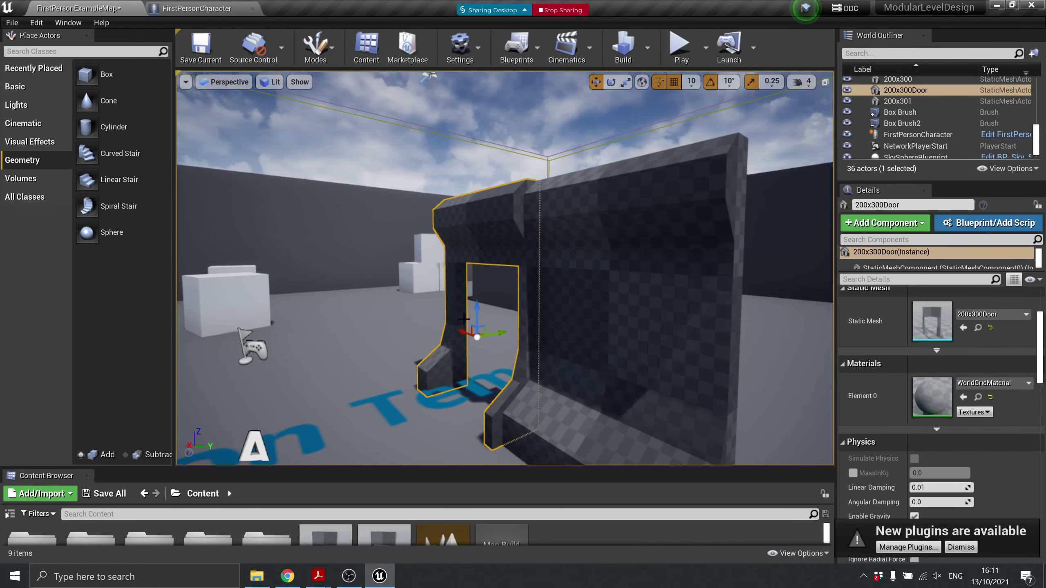
left_click_drag(489, 336, 497, 340)
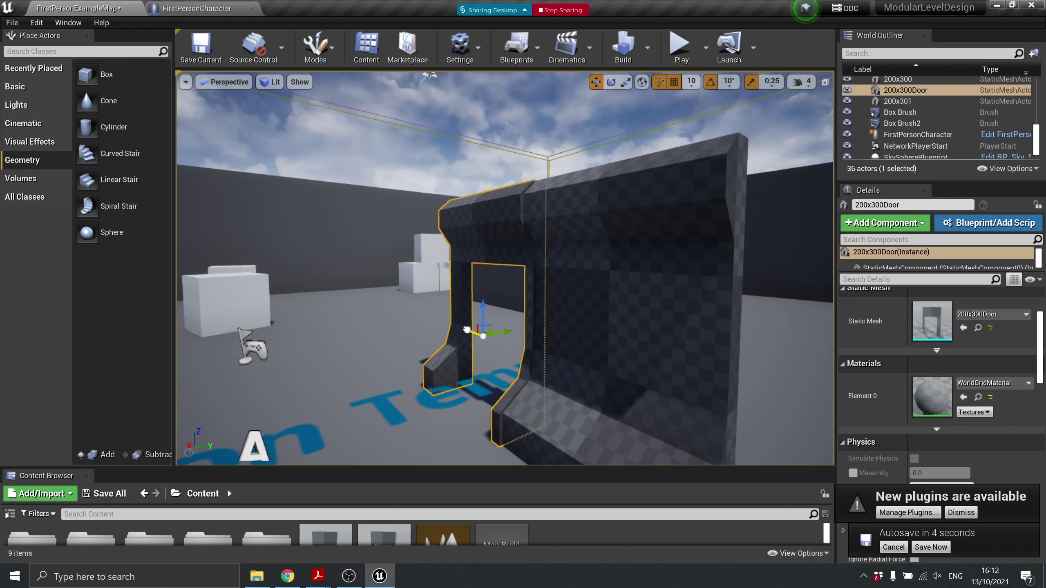
left_click_drag(478, 323, 413, 298)
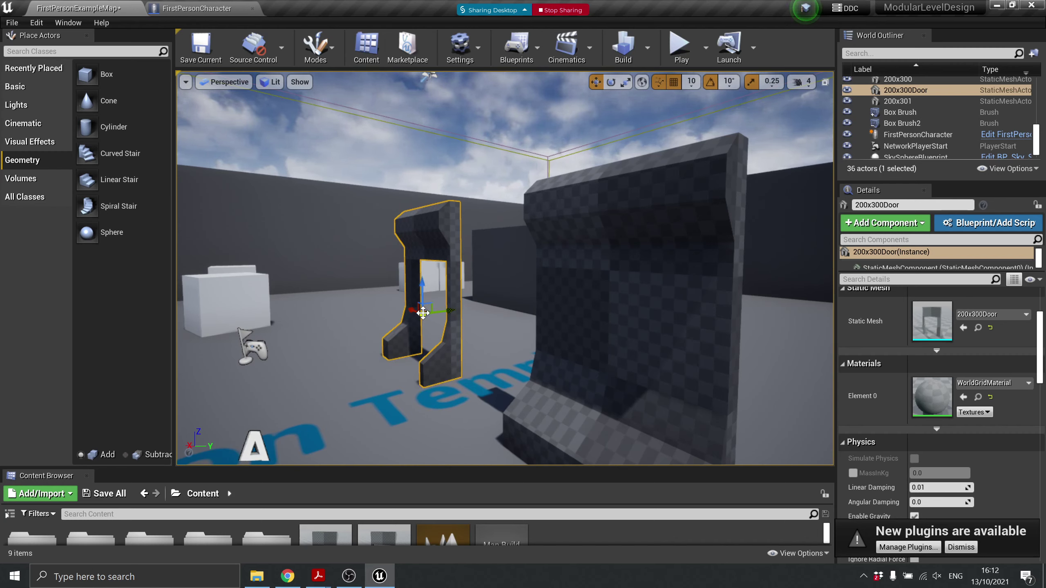
Move the 200x300Door mesh freely toward the wall mesh, undoing and redoing the moves to settle its position
left_click_drag(423, 313, 466, 276)
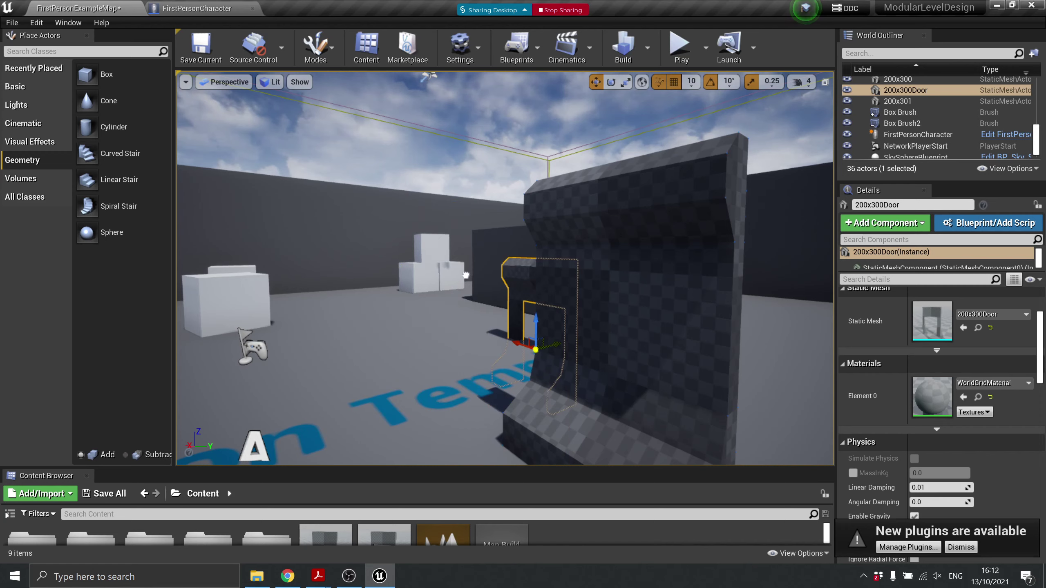
key("ctrl+z")
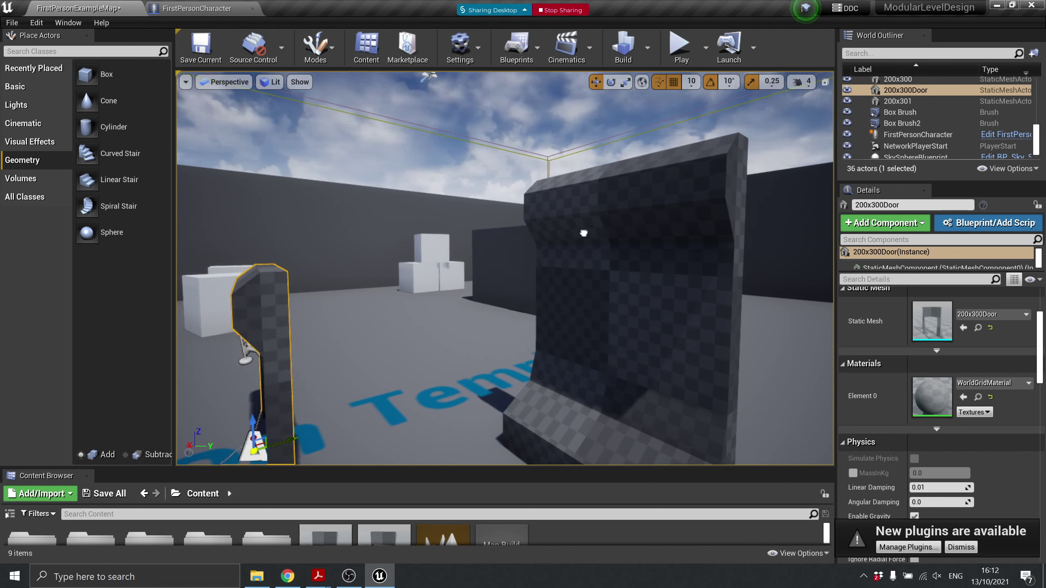
key("ctrl+y")
key("ctrl+z")
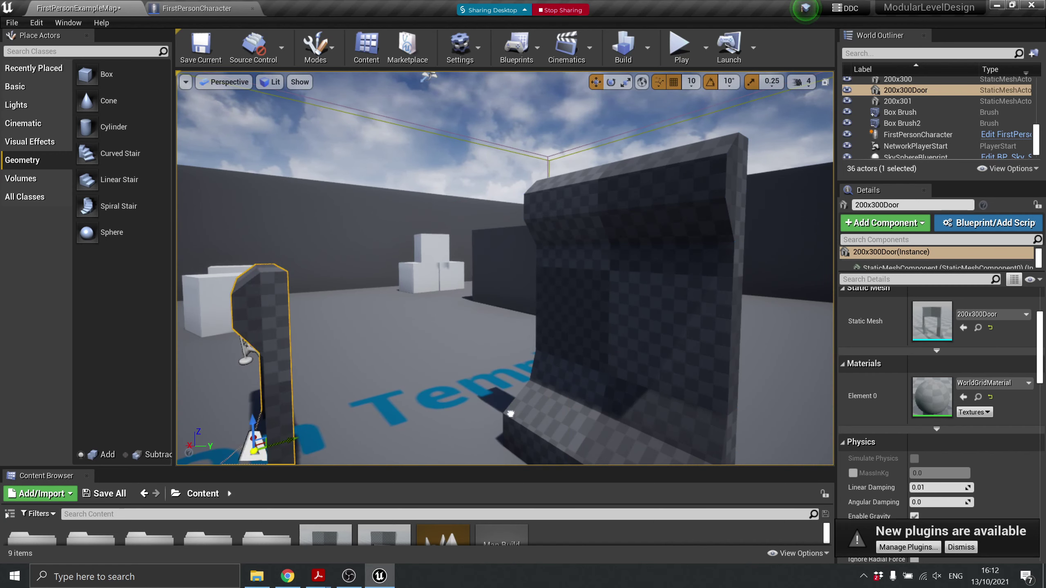
left_click_drag(252, 451, 243, 360)
key("ctrl+z")
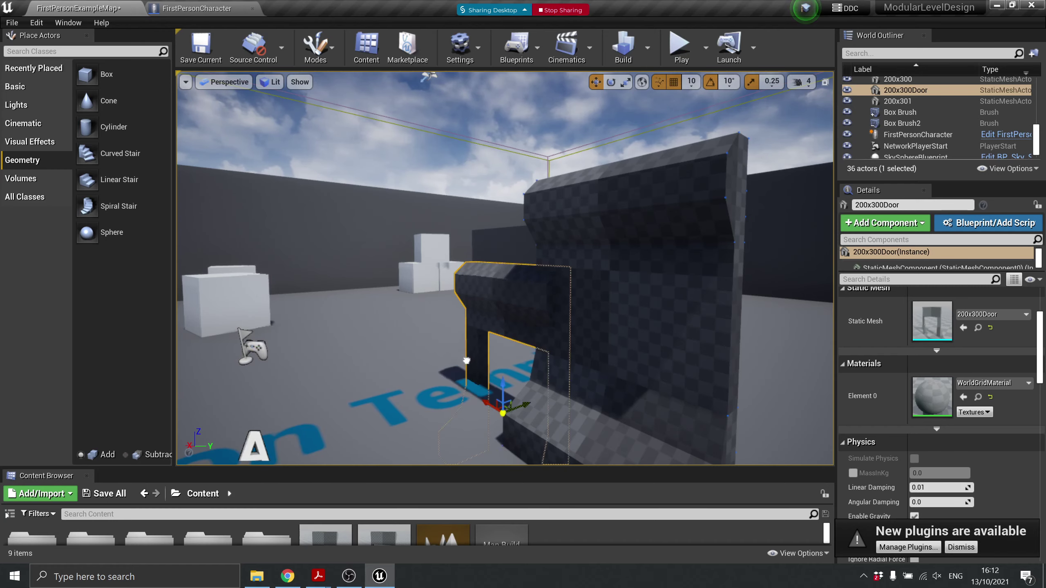
key("ctrl+z")
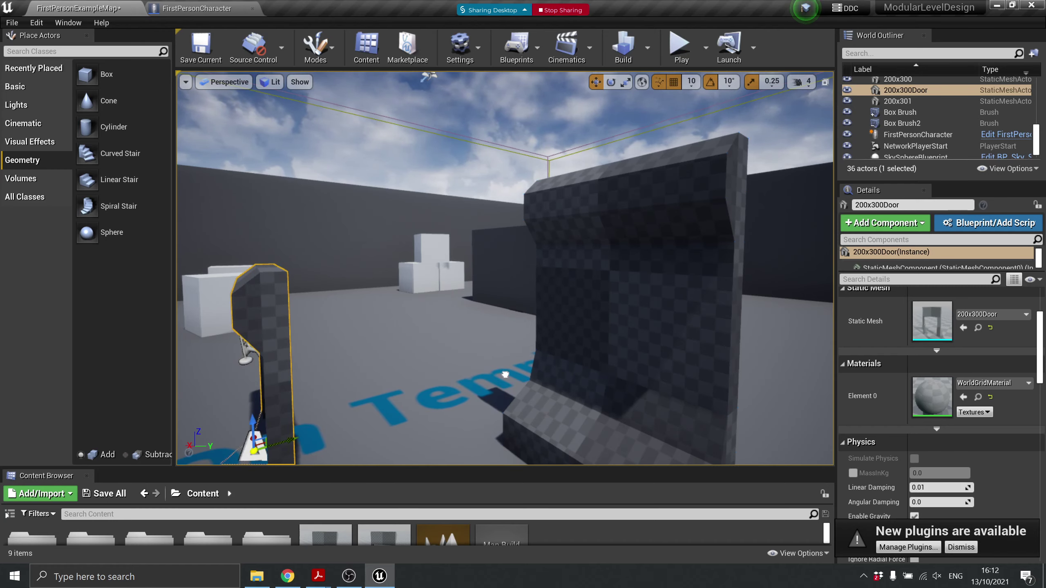
key("ctrl+y")
Move the 200x300Door mesh's pivot from its base up to its top edge
left_click_drag(657, 377, 468, 364)
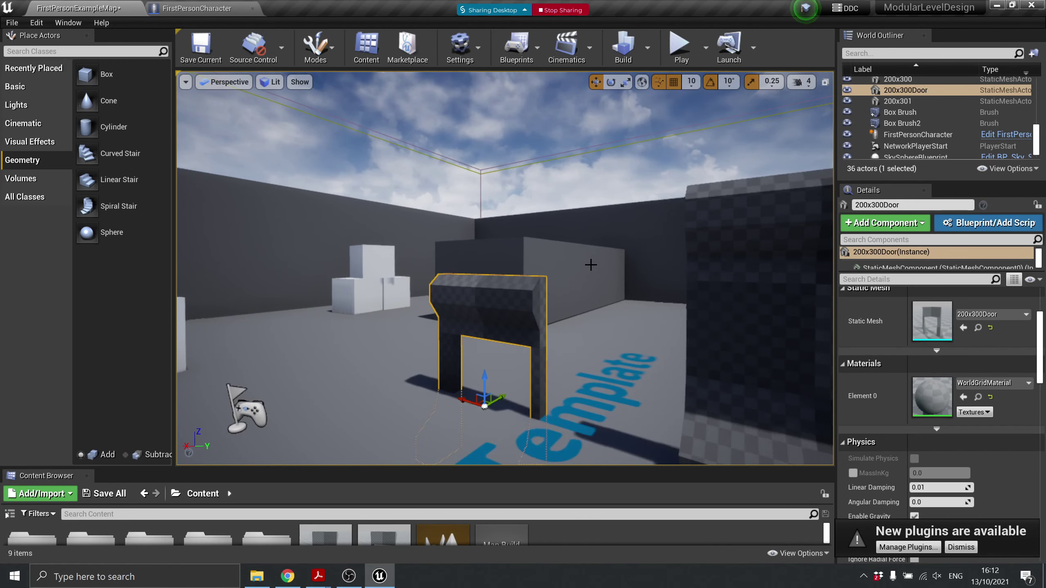
scroll(593, 265, "up", 5)
left_click_drag(346, 362, 371, 362)
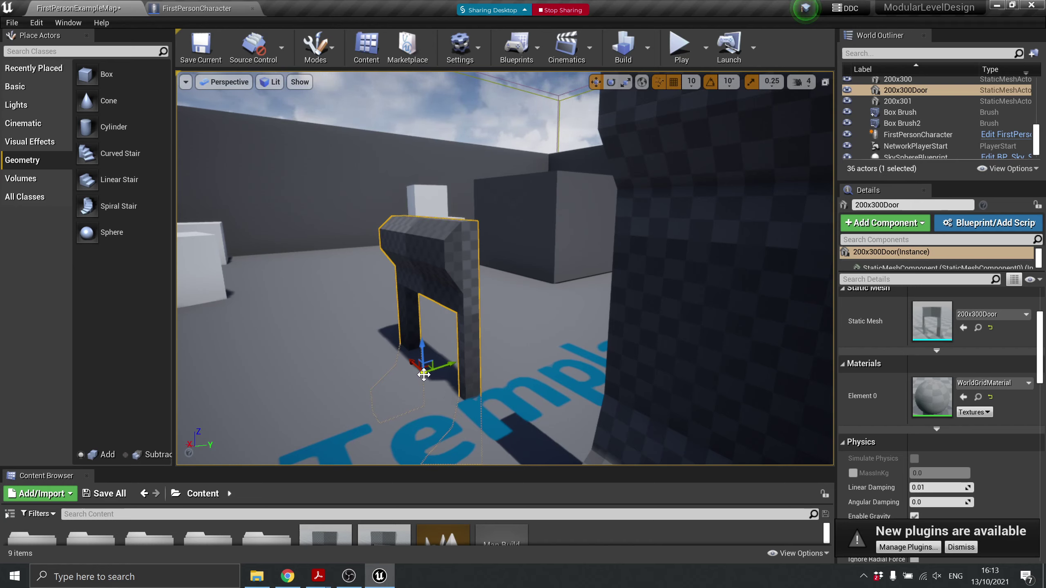
middle_click_drag(425, 373, 455, 291)
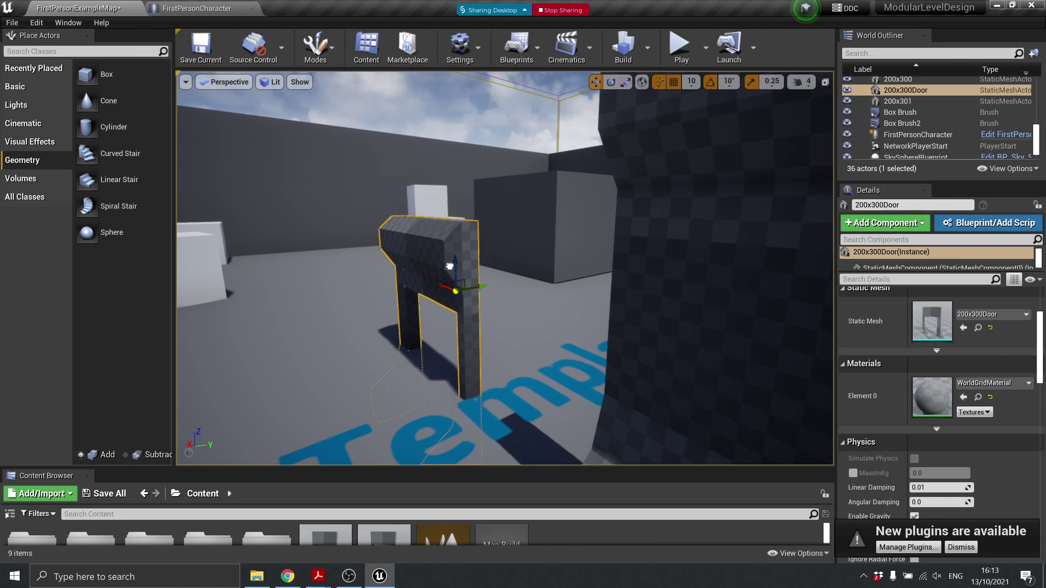
middle_click_drag(462, 255, 481, 222)
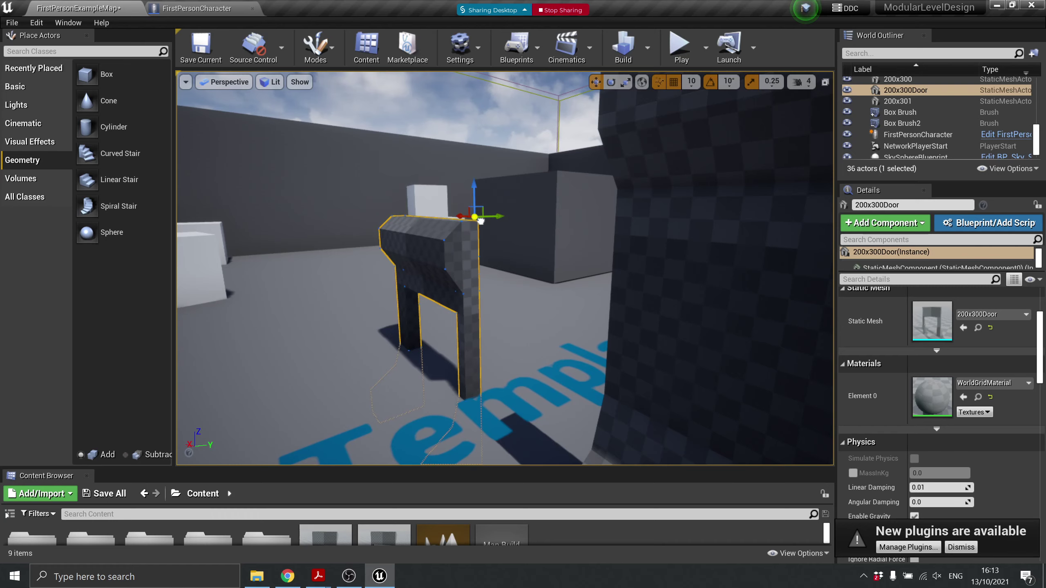
Shift the door mesh's pivot down to its end face, then back up to the top corner
right_click_drag(477, 218, 489, 210)
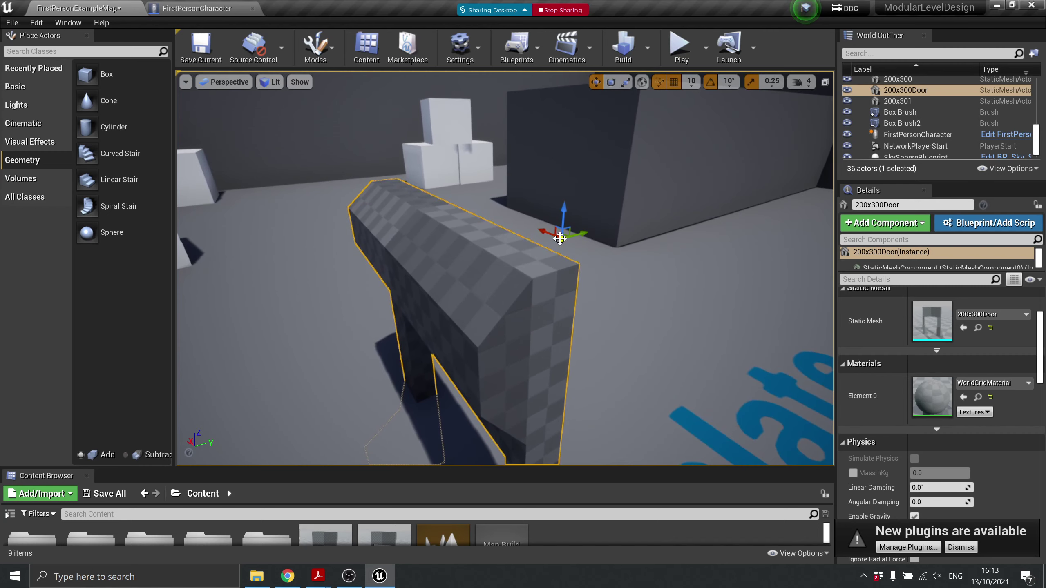
middle_click_drag(564, 236, 506, 406)
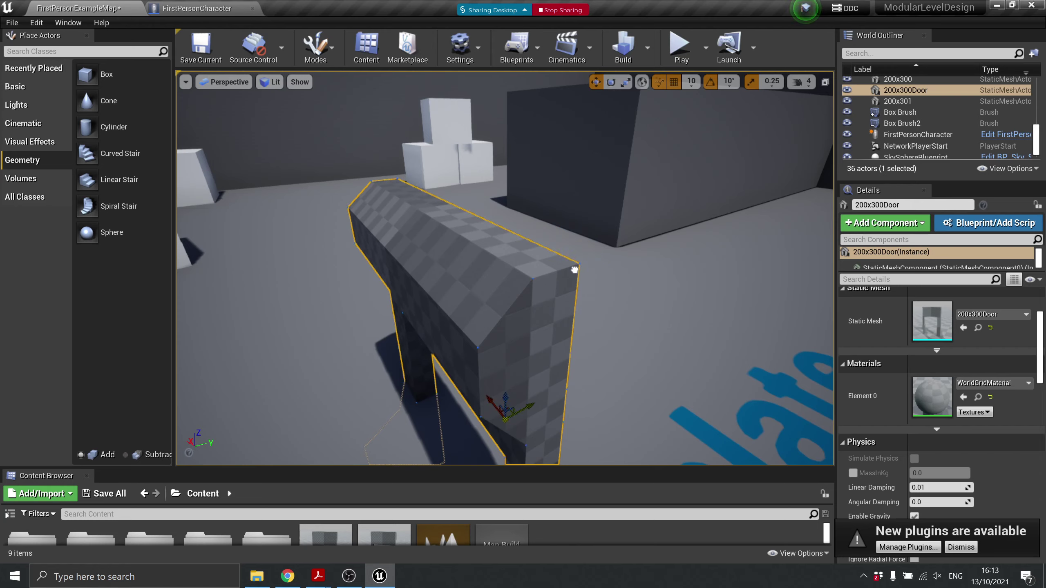
middle_click_drag(545, 286, 574, 261)
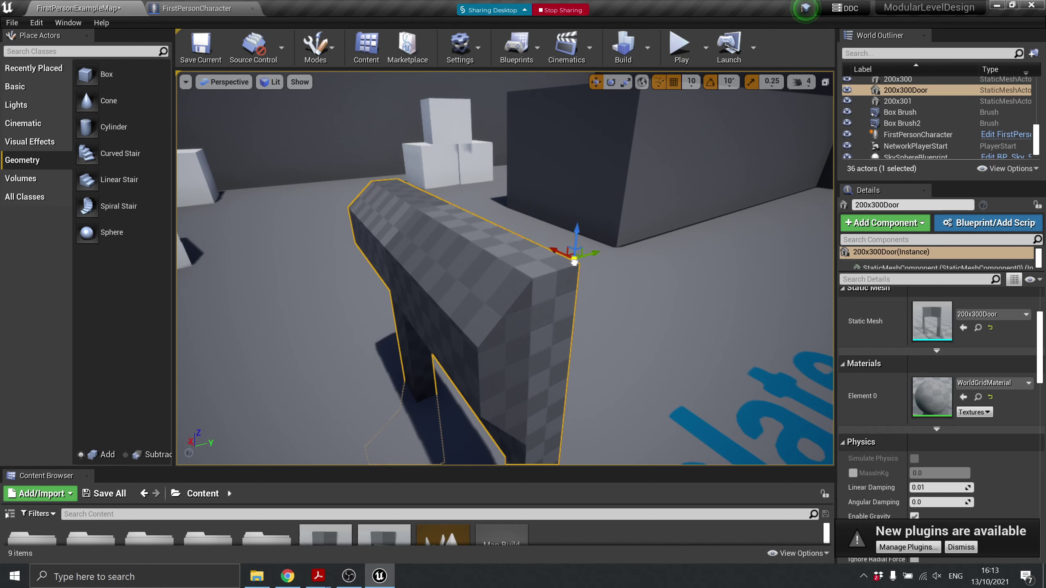
scroll(585, 250, "up", 5)
scroll(576, 246, "down", 2)
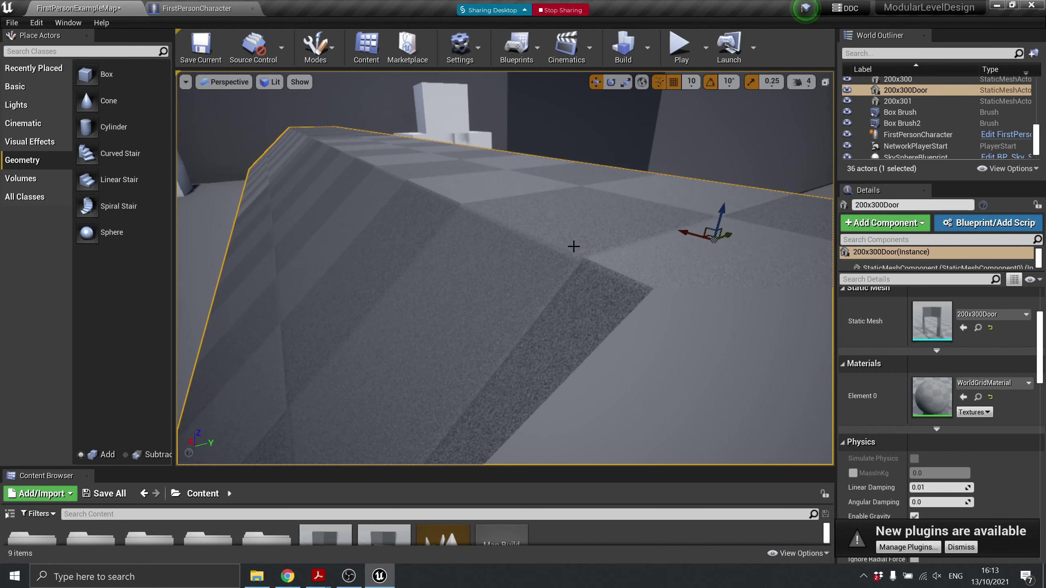
scroll(573, 241, "down", 4)
Try vertex-snapping the door mesh's pivot to the upper corner on its flat back side
right_click_drag(573, 234, 371, 226)
key("d")
key("w")
right_click_drag(466, 284, 519, 300)
key("s")
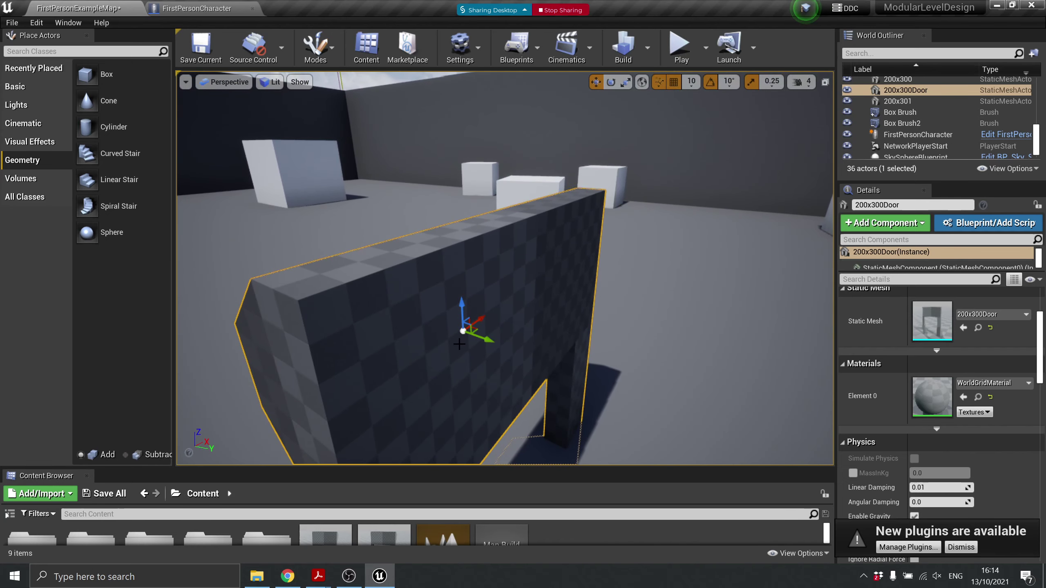
middle_click_drag(458, 331, 315, 305)
key("v")
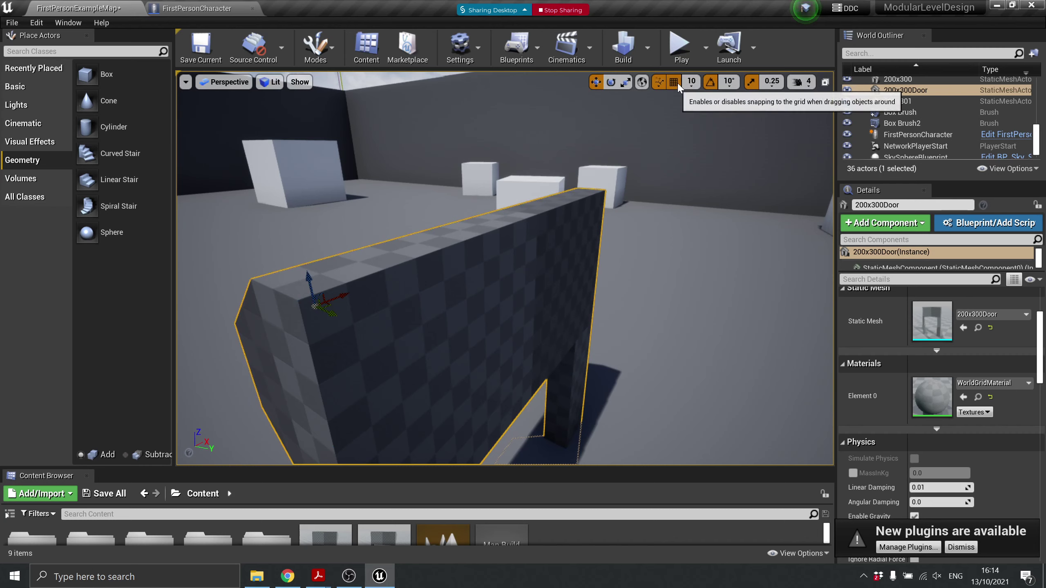
Turn off position grid snapping and Surface Snapping
left_click(658, 83)
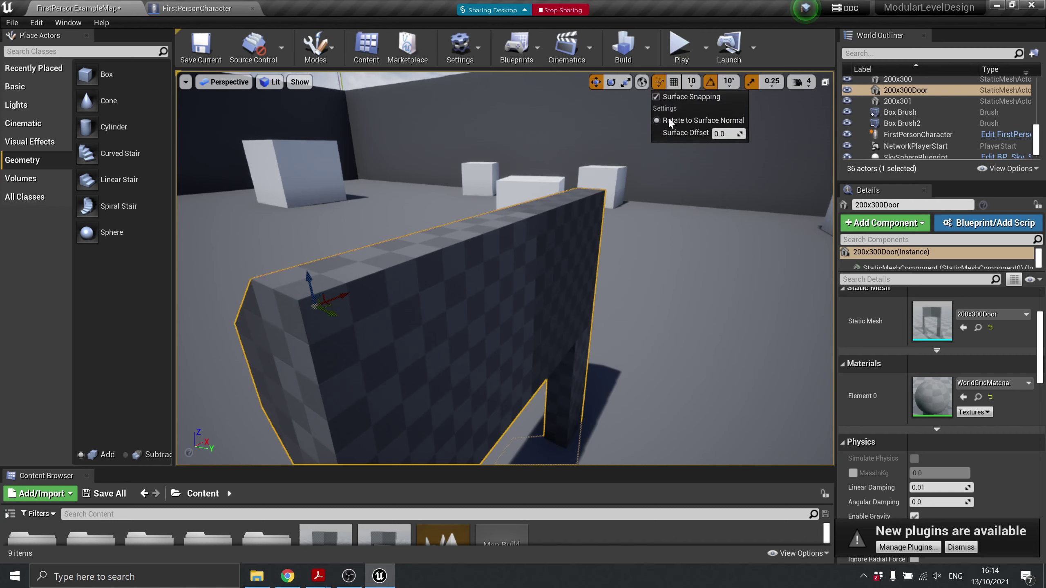
left_click(656, 97)
left_click(680, 3)
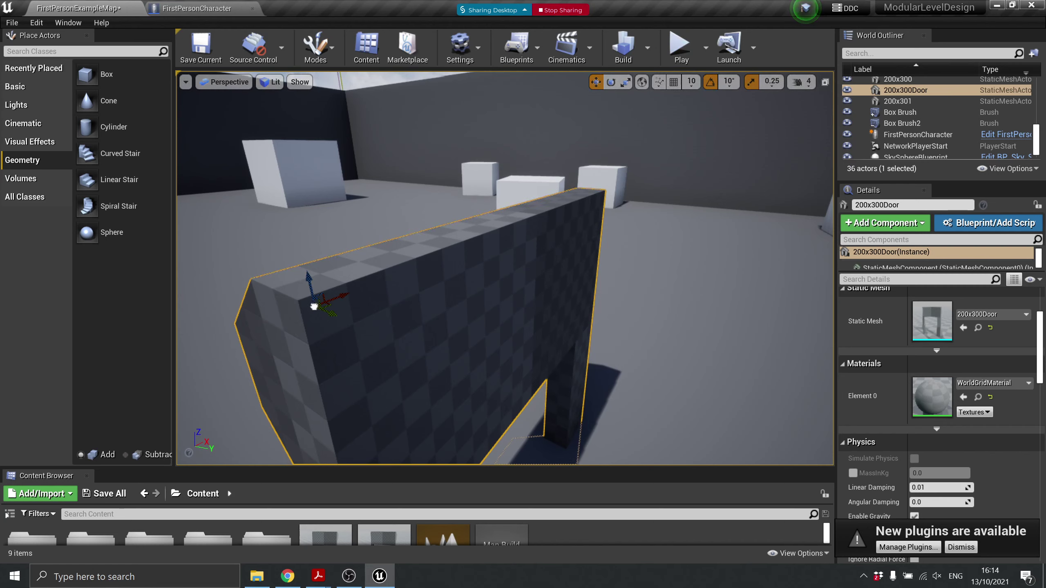
Place the 200x300Door mesh's pivot exactly on the top corner vertex of its flat back side
middle_click_drag(315, 305, 313, 301)
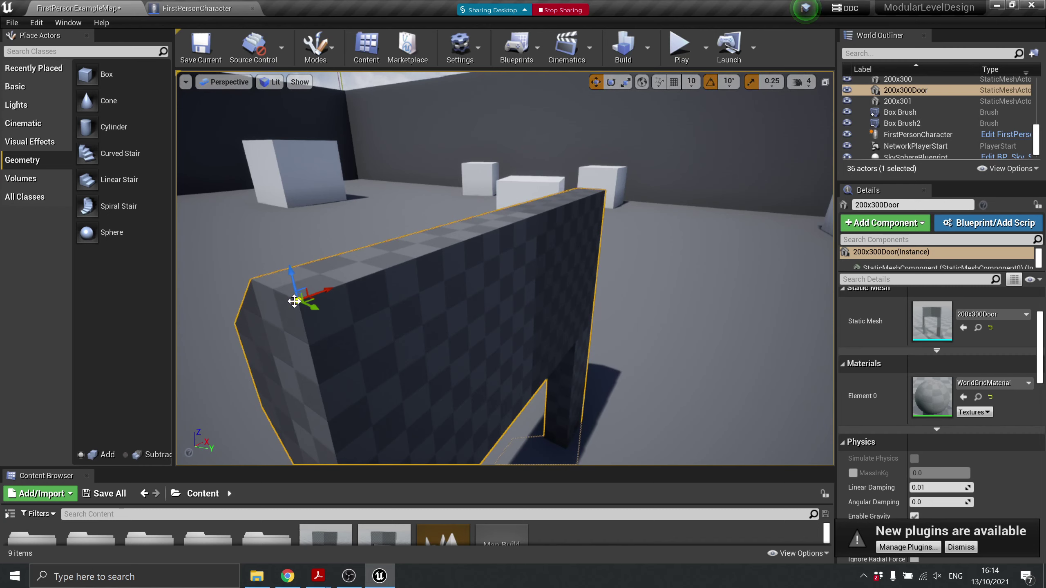
mouse_move(295, 302)
middle_mouse_down()
mouse_move(343, 302)
mouse_move(291, 299)
mouse_move(322, 300)
mouse_move(297, 296)
mouse_move(303, 305)
middle_mouse_up()
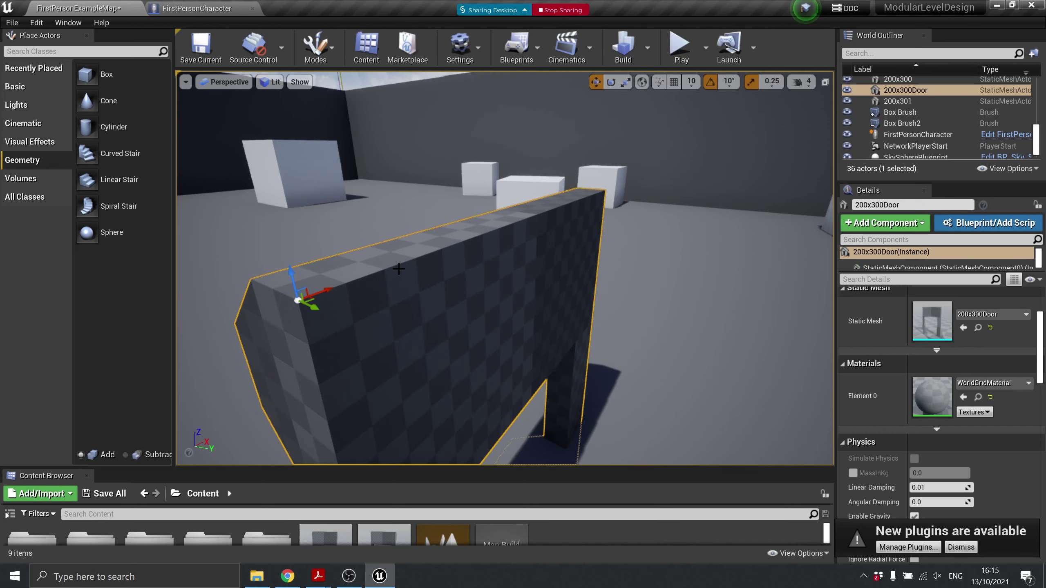
scroll(397, 272, "down", 5)
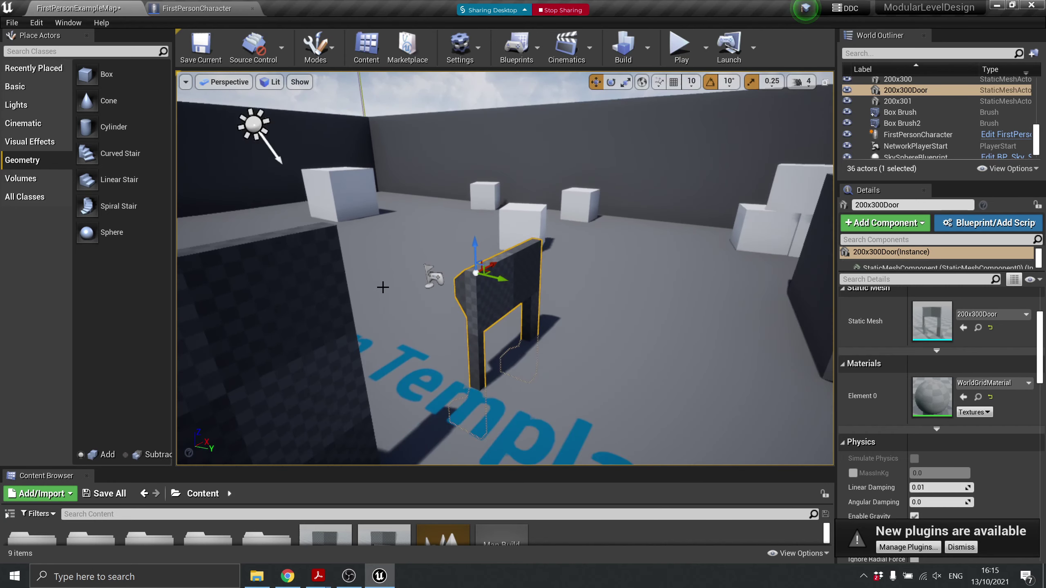
scroll(421, 280, "up", 3)
Try moving the door mesh by its corner pivot to the wall's top corner, pull it away, and undo the move
left_click_drag(476, 274, 345, 246)
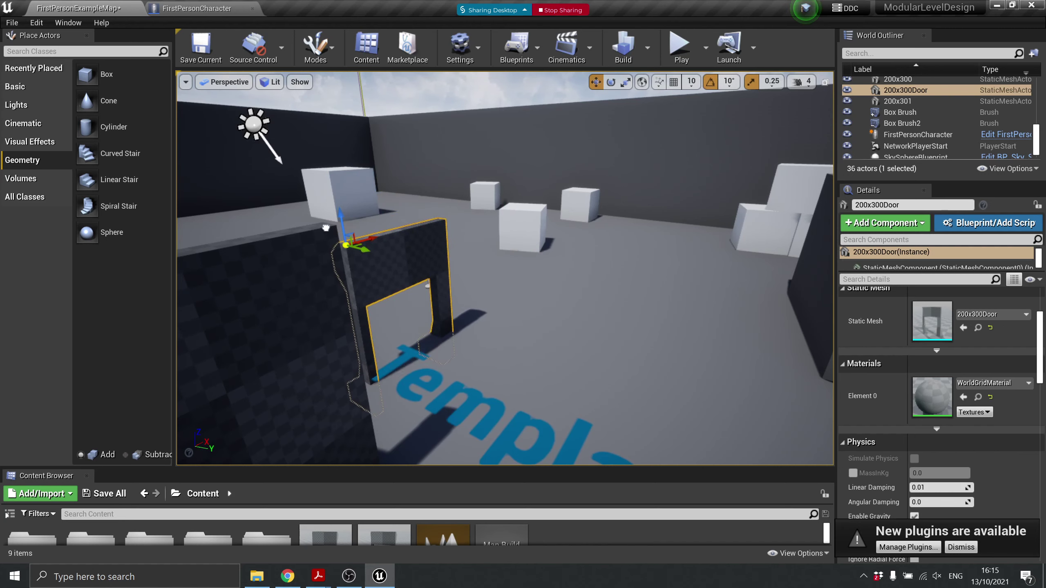
left_click_drag(326, 229, 392, 223)
right_click_drag(427, 222, 609, 272)
mouse_move(624, 272)
middle_mouse_down()
mouse_move(568, 269)
mouse_move(593, 262)
mouse_move(619, 273)
middle_mouse_up()
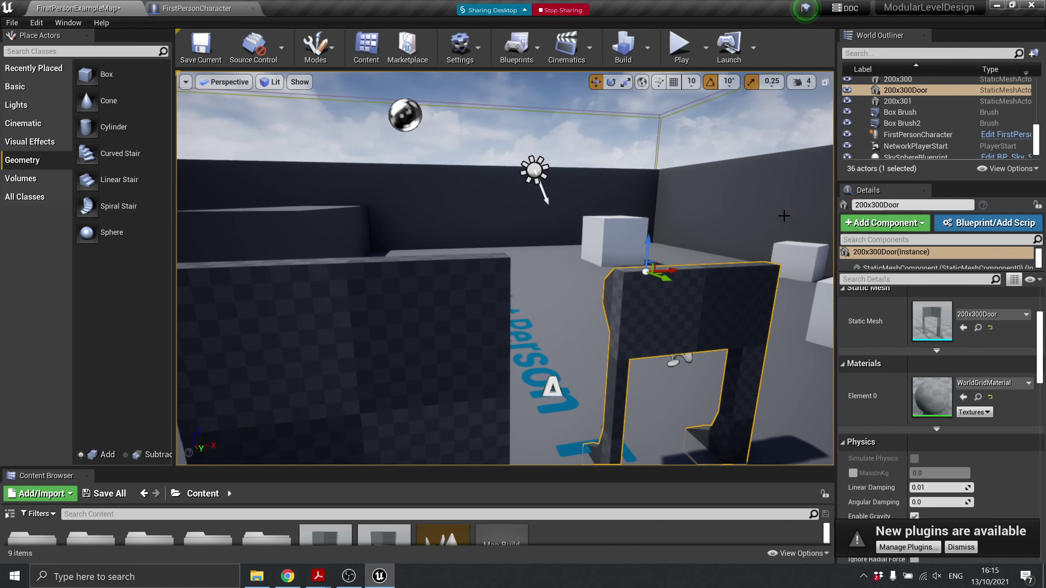
key("ctrl+z")
scroll(643, 272, "down", 3)
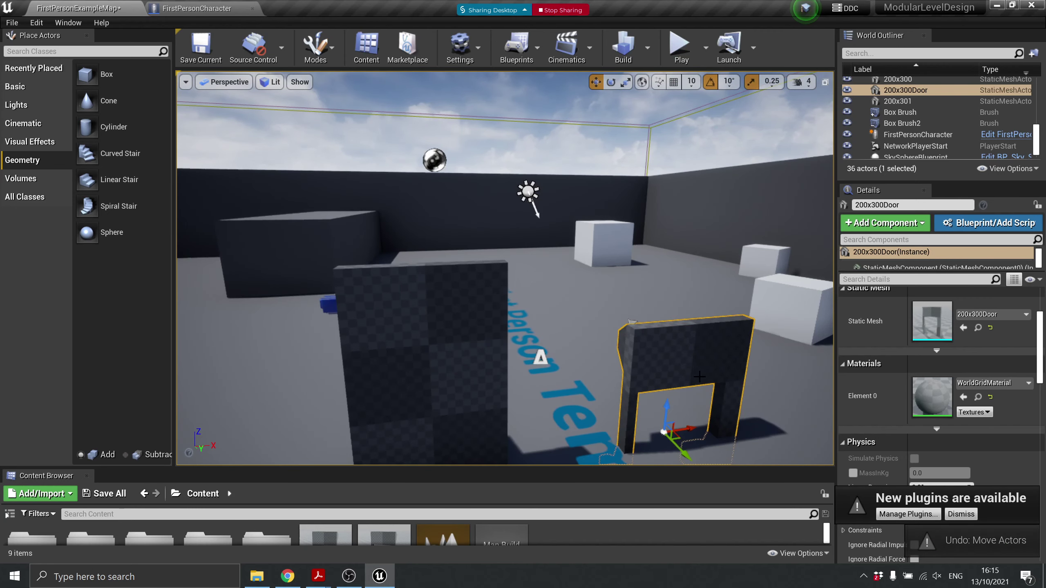
Set the door mesh's pivot on its top corner, duplicate the mesh toward the wall, and undo the duplication
middle_click_drag(664, 432, 636, 330)
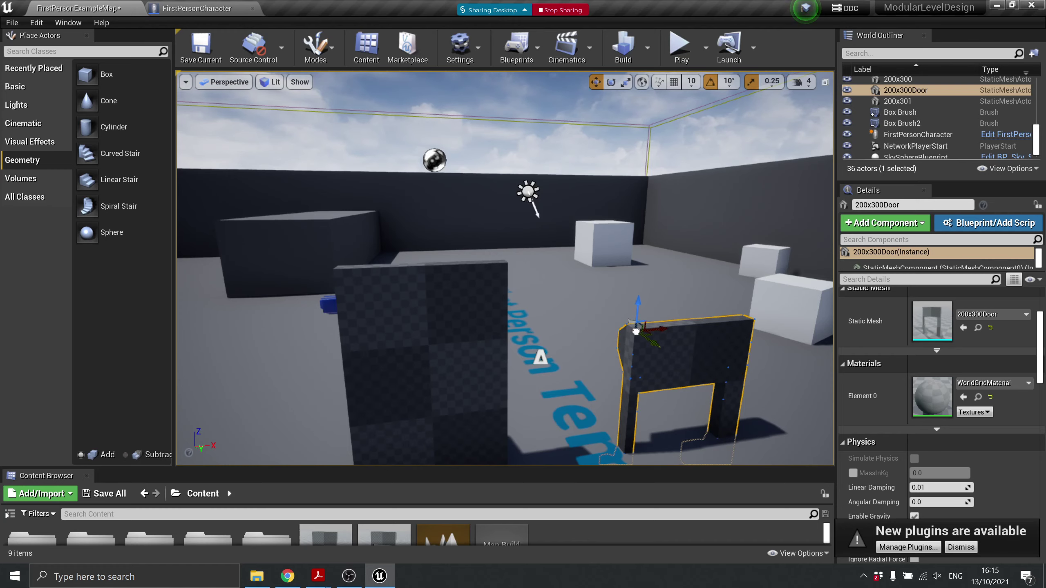
scroll(640, 334, "up", 3)
scroll(640, 335, "down", 2)
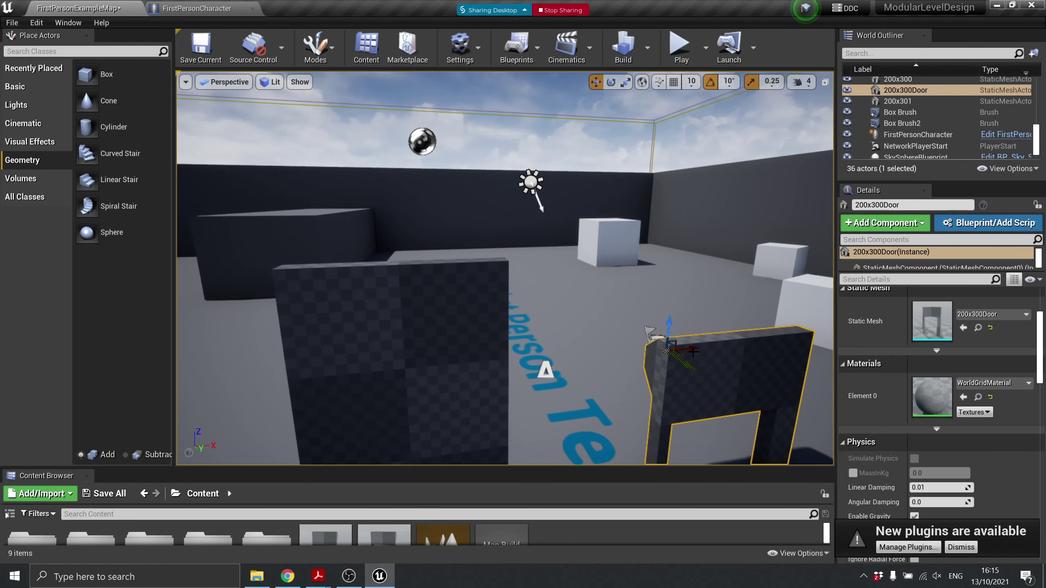
left_click_drag(693, 351, 597, 362, "alt")
scroll(659, 355, "down", 2)
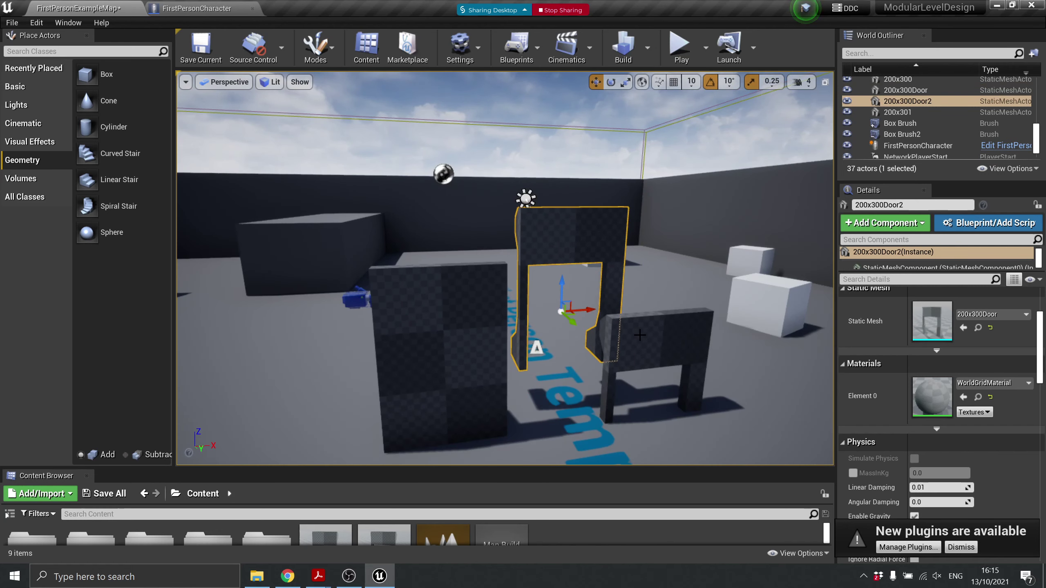
key("ctrl+z")
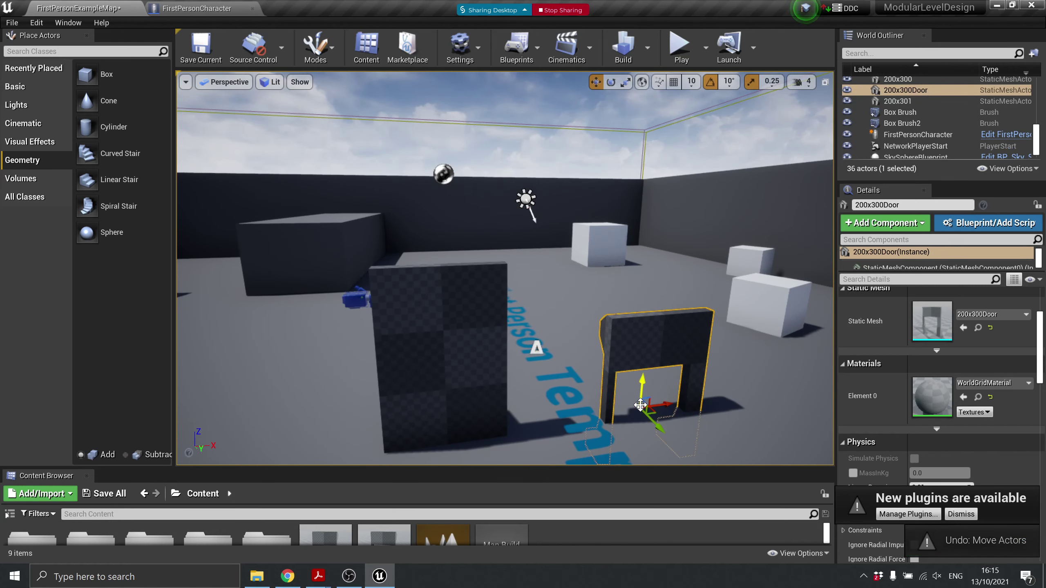
Redo the duplication of the 200x300Door mesh and place the copy's pivot on its top corner
middle_click_drag(639, 407, 613, 321)
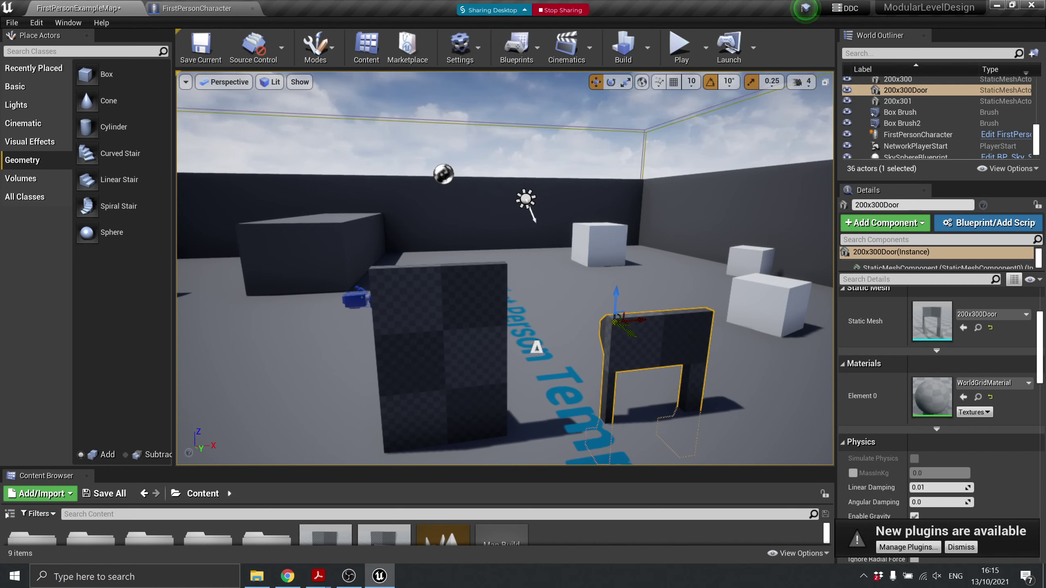
key("ctrl+y")
middle_click_drag(639, 407, 610, 320)
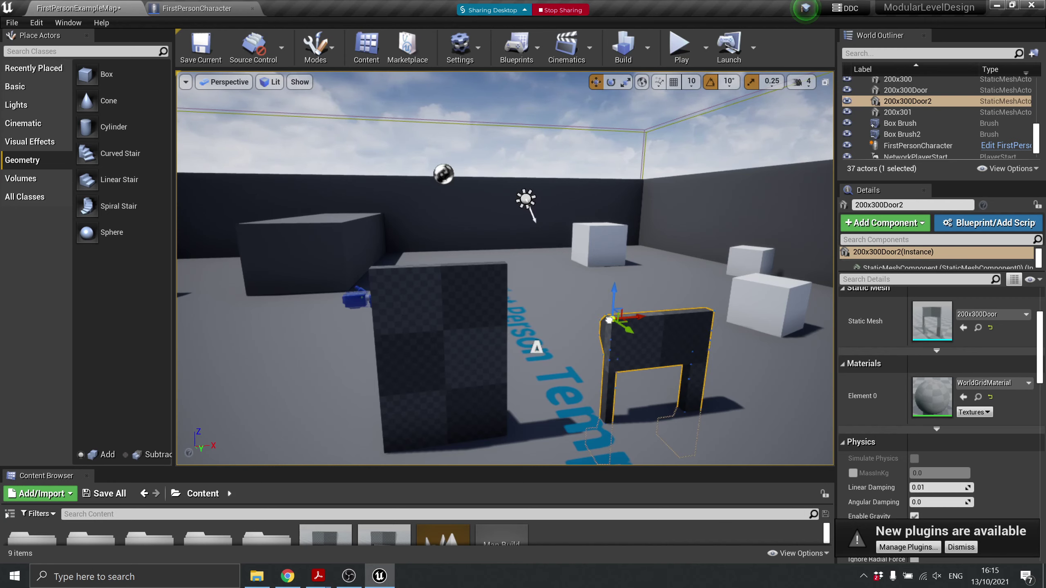
scroll(602, 244, "up", 3)
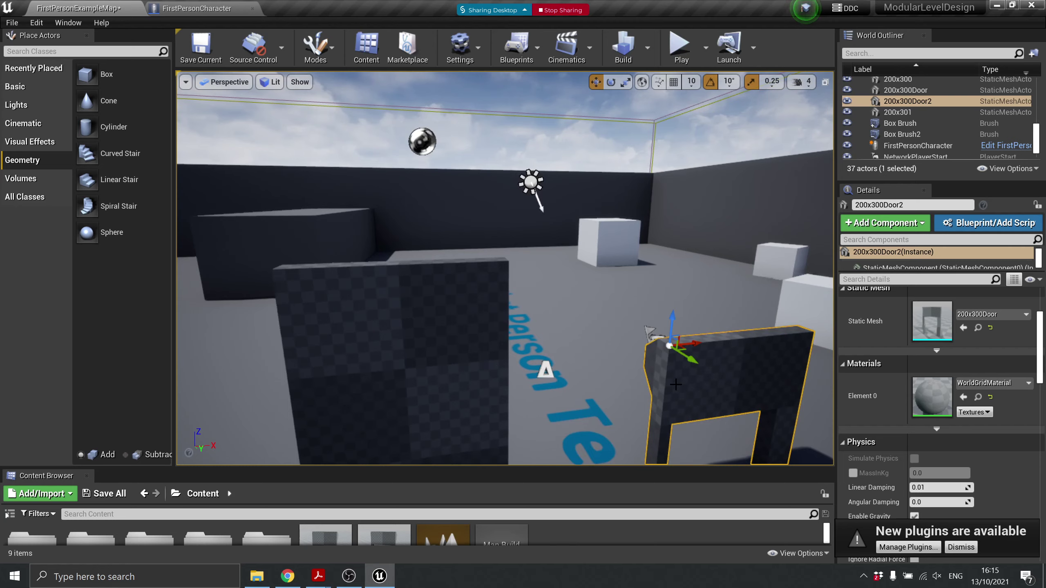
Try moving the duplicated door mesh by its corner pivot toward the wall mesh's top corner
left_click_drag(678, 350, 572, 230)
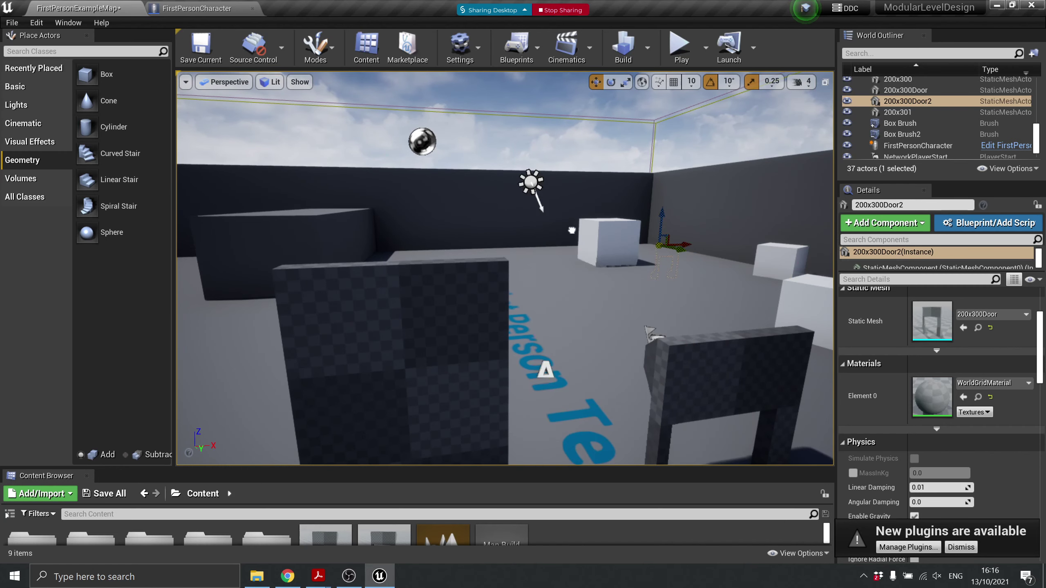
mouse_move(510, 267)
left_mouse_down()
mouse_move(516, 256)
mouse_move(488, 263)
mouse_move(551, 268)
mouse_move(503, 258)
mouse_move(552, 290)
mouse_move(468, 344)
mouse_move(494, 298)
mouse_move(465, 313)
mouse_move(493, 377)
mouse_move(538, 326)
left_mouse_up()
right_click_drag(584, 214, 424, 231)
key("d")
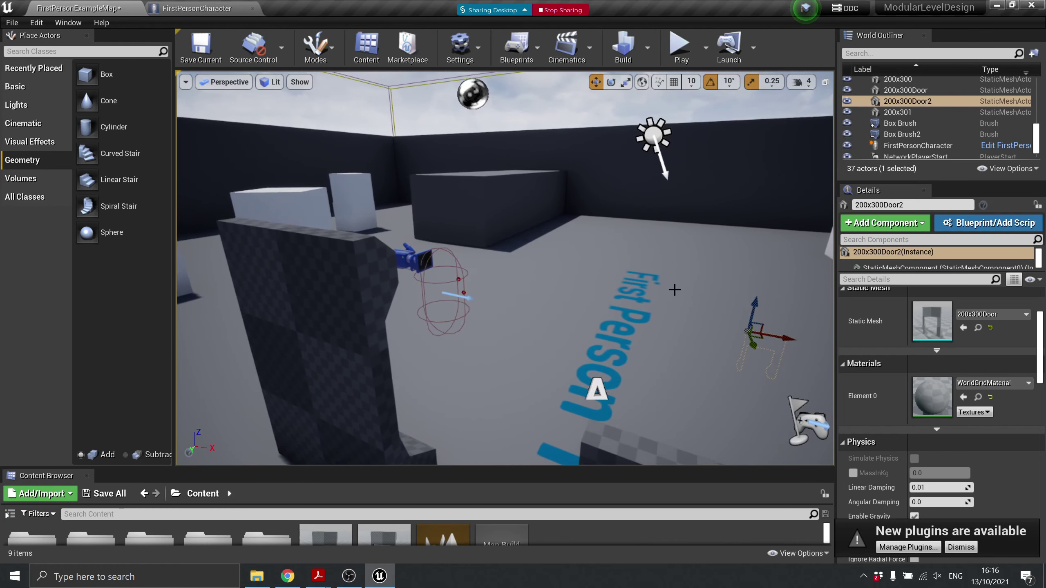
Try moving the duplicated door mesh by an offset pivot toward the wall mesh, and undo the move
middle_click_drag(750, 331, 641, 358)
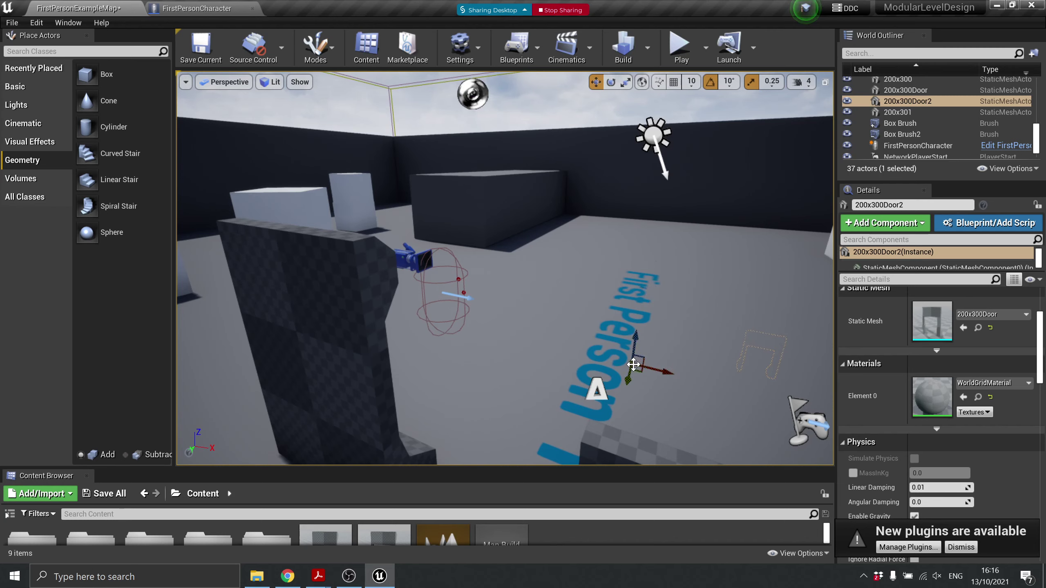
left_click_drag(633, 364, 409, 277)
key("ctrl+z")
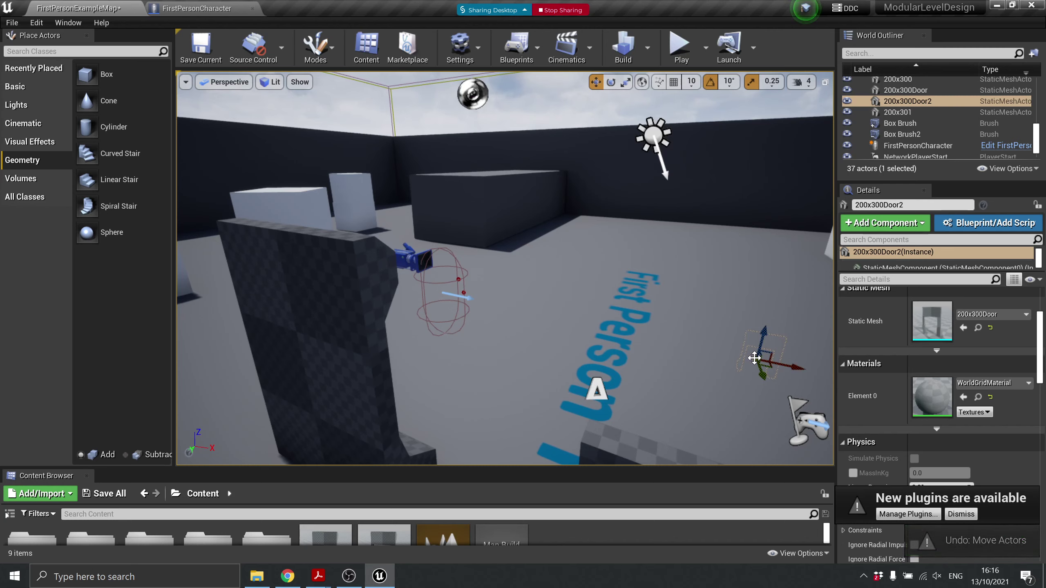
Move the duplicated door mesh across the floor until it stands close beside the 200x300 wall mesh
left_click_drag(754, 358, 379, 255)
right_click_drag(450, 258, 418, 247)
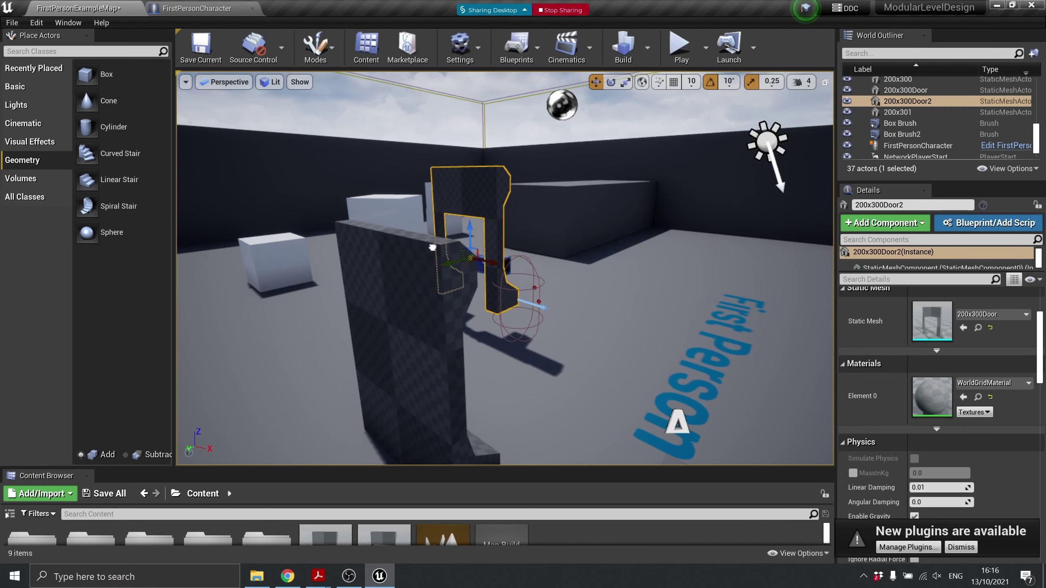
left_click_drag(467, 260, 442, 253)
right_click_drag(553, 336, 692, 439)
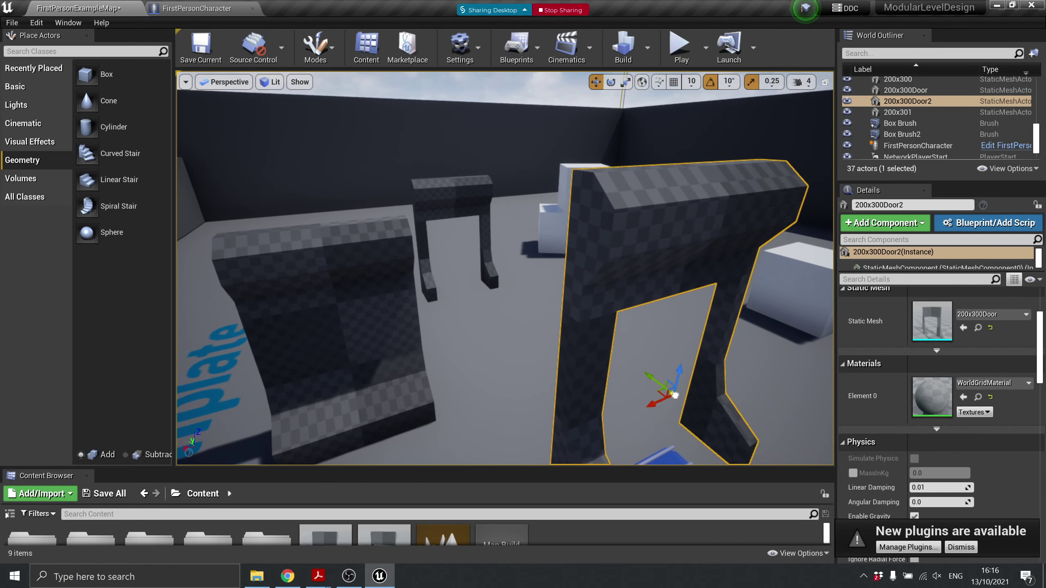
left_click_drag(674, 395, 458, 281)
right_click_drag(460, 316, 581, 333)
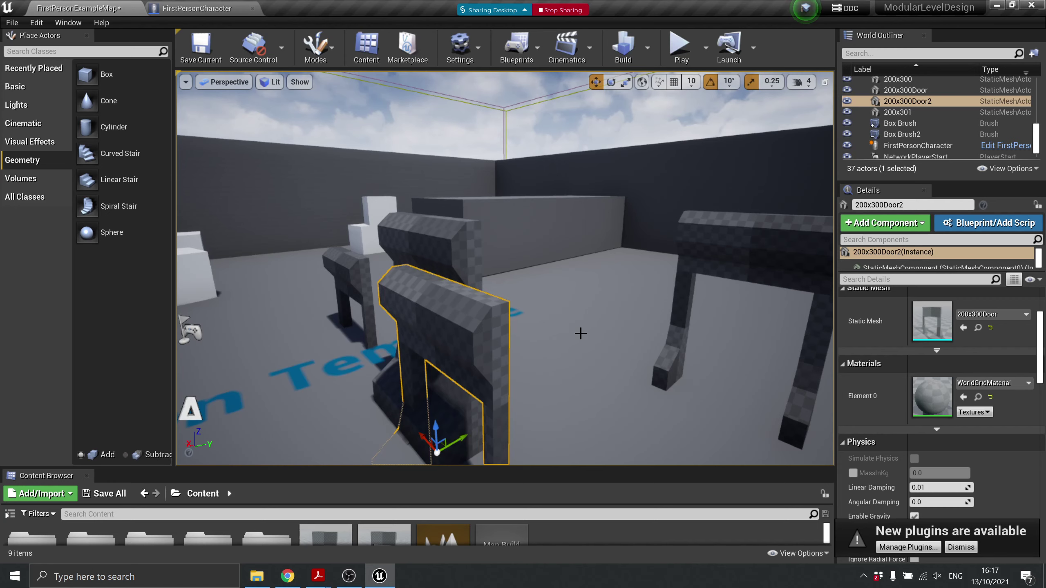
Rotate the duplicated door mesh about its vertical axis so that it stands perpendicular to the wall mesh
scroll(600, 299, "down", 3)
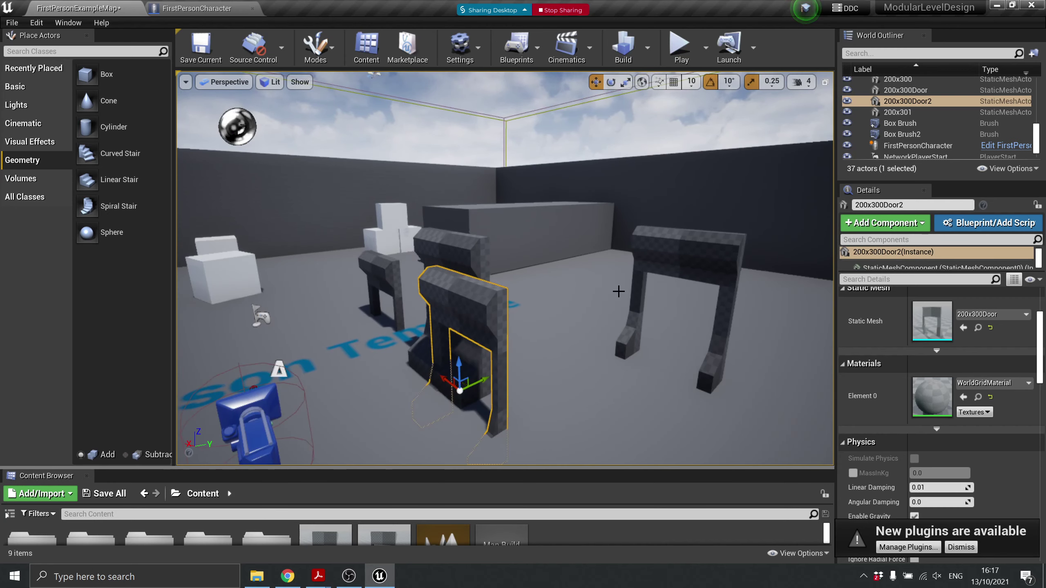
scroll(687, 257, "up", 1)
left_click(741, 250)
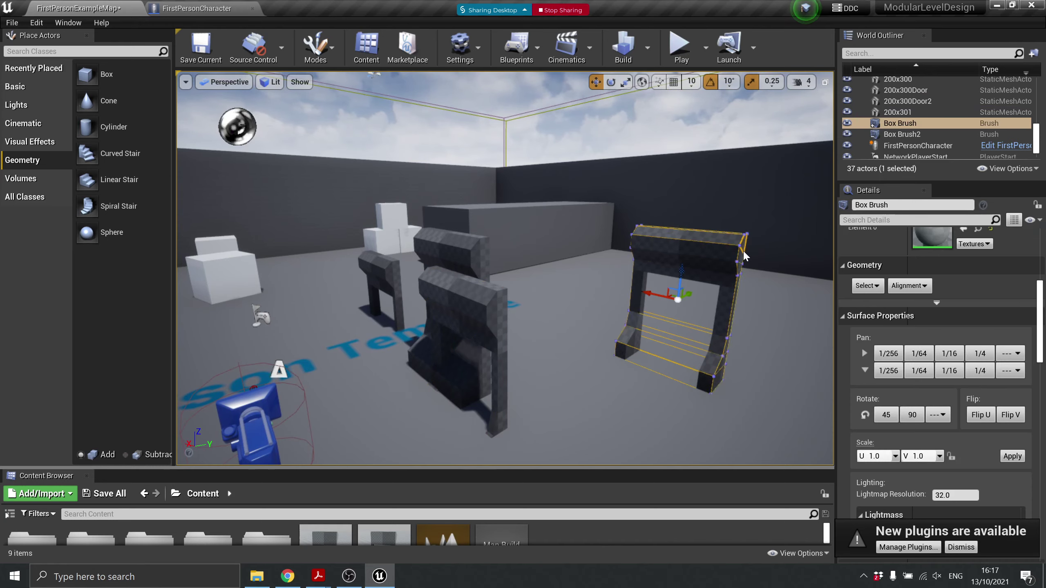
scroll(772, 267, "up", 1)
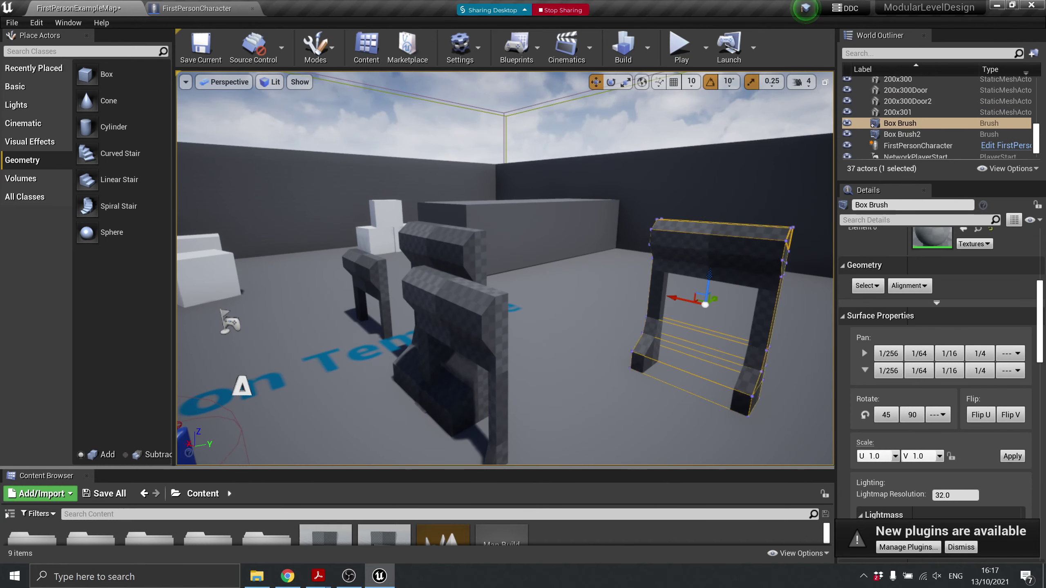
mouse_move(771, 268)
right_mouse_down()
mouse_move(727, 274)
mouse_move(758, 272)
mouse_move(729, 268)
mouse_move(800, 320)
right_mouse_up()
key("d")
key("d")
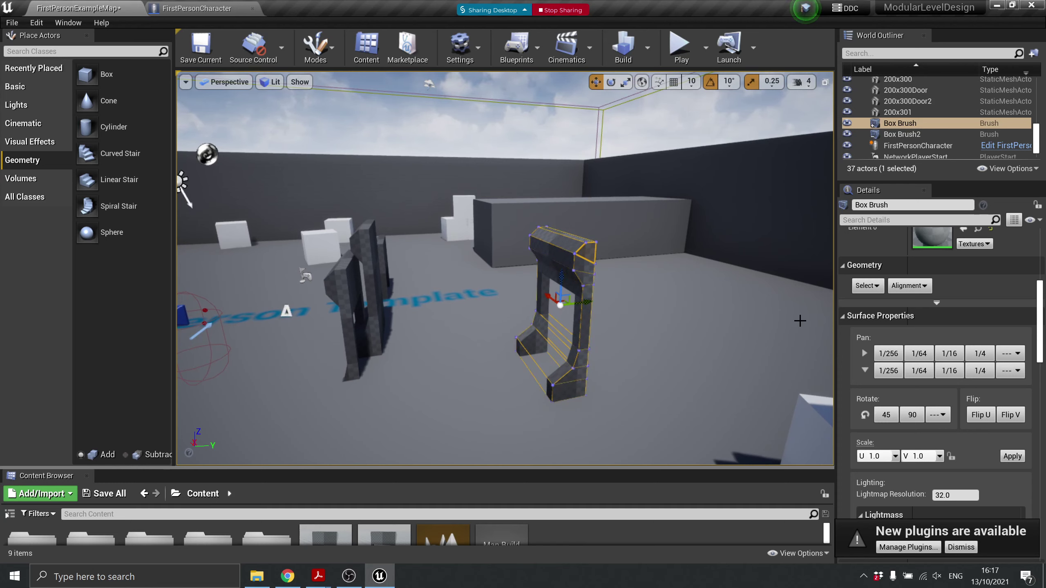
left_click(343, 273)
key("r")
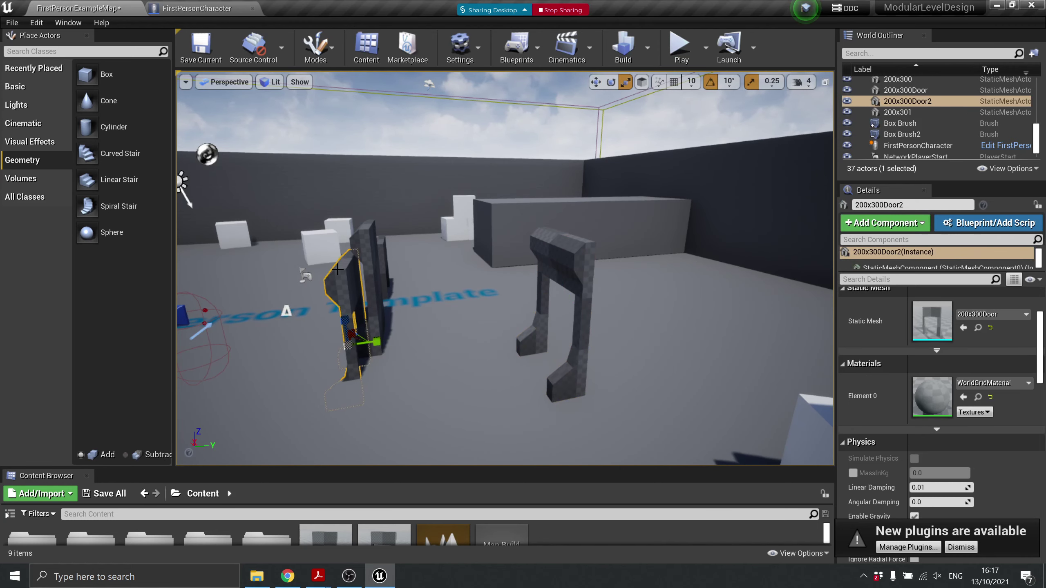
key("e")
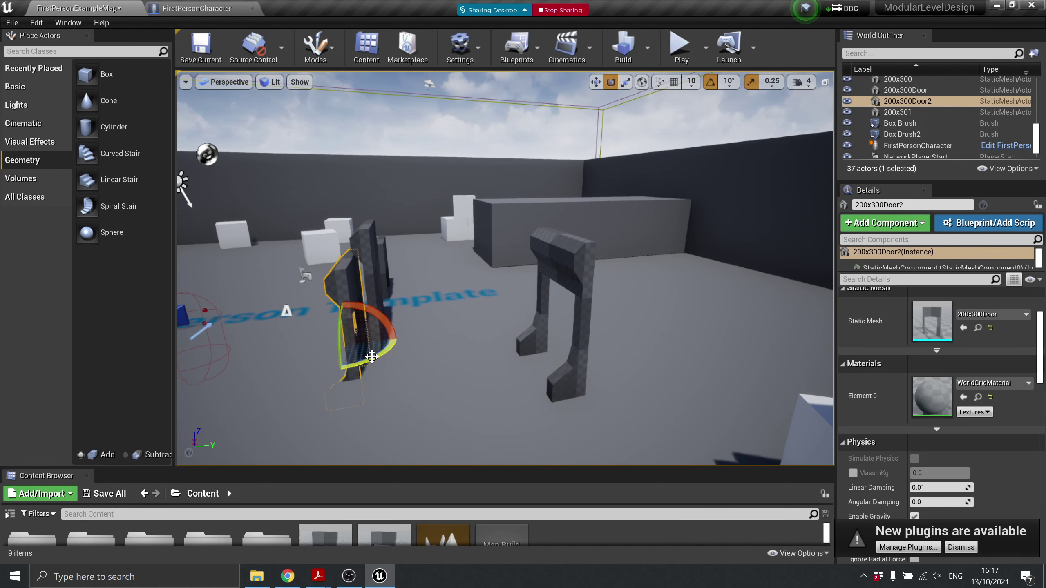
left_click_drag(370, 357, 391, 335)
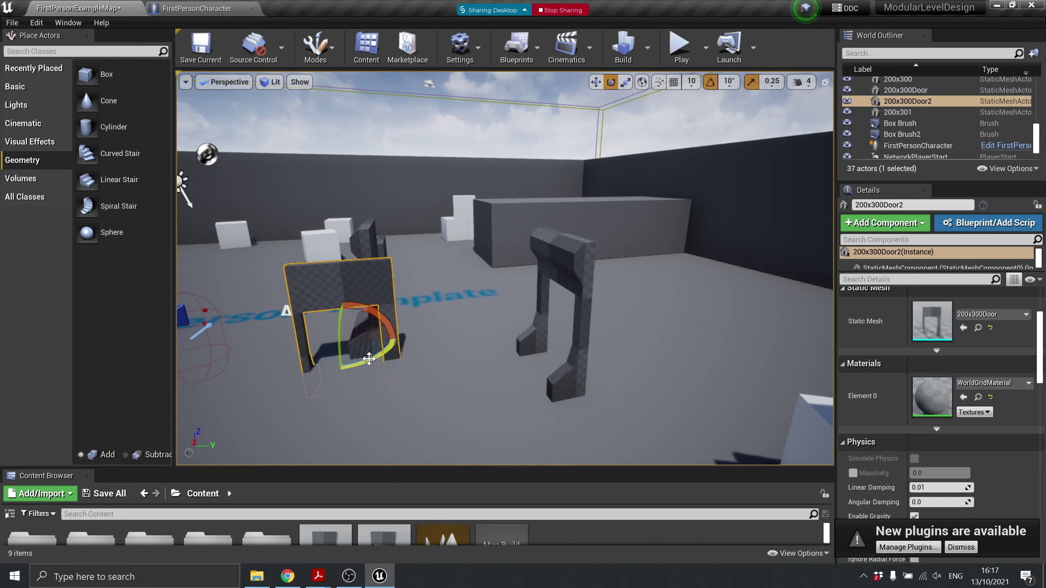
Move the rotated door mesh away from the wall mesh to clear the space beside it
key("a")
right_click_drag(371, 358, 396, 340)
key("w")
left_click_drag(541, 288, 795, 300)
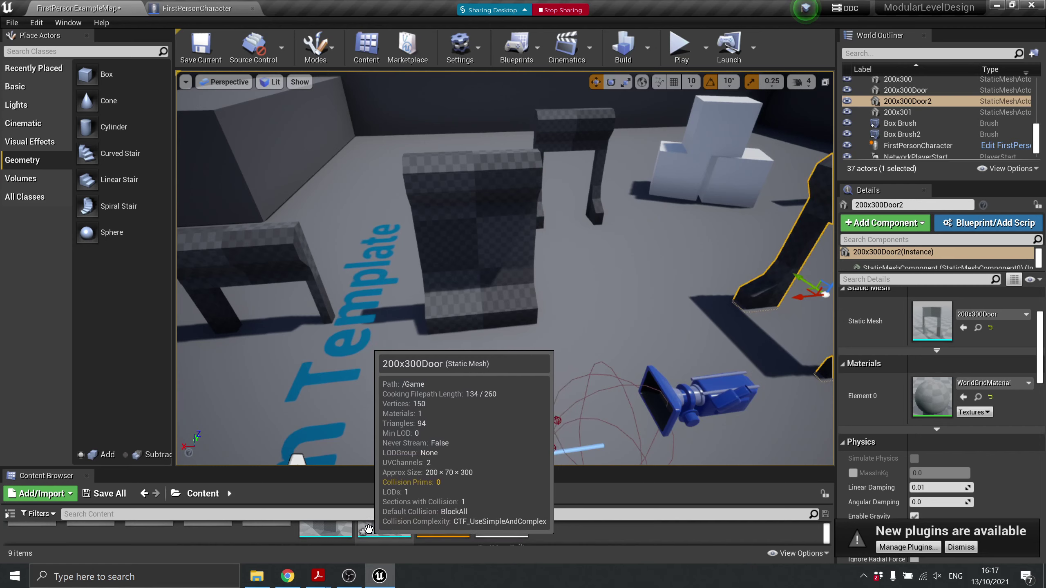
Place another 200x300 wall mesh in the level, rotate it perpendicular, and align it with the existing wall's end to form a corner
left_click_drag(326, 530, 581, 338)
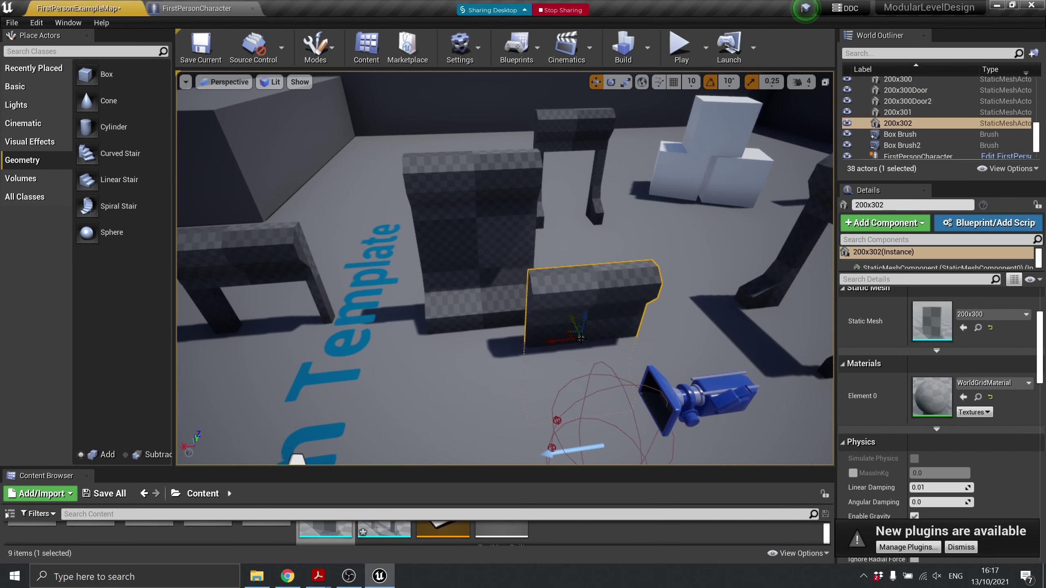
key("r")
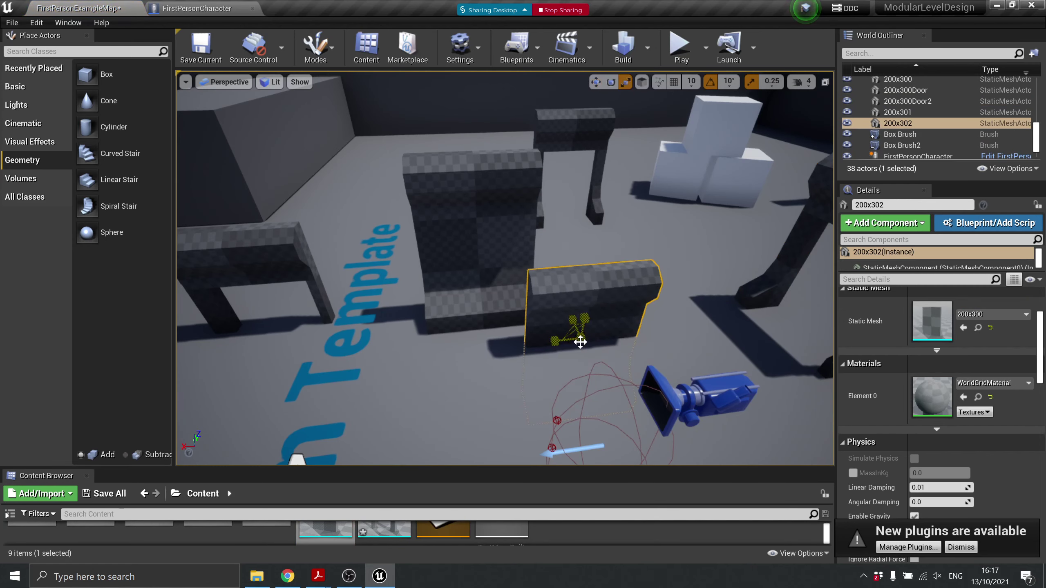
key("e")
left_click_drag(572, 378, 542, 246)
key("w")
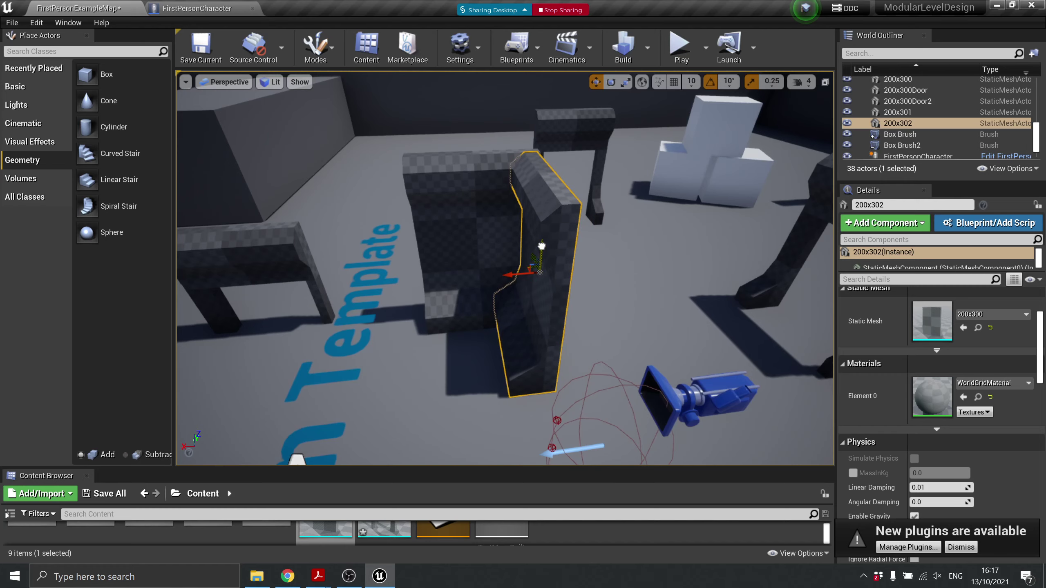
scroll(543, 236, "up", 10)
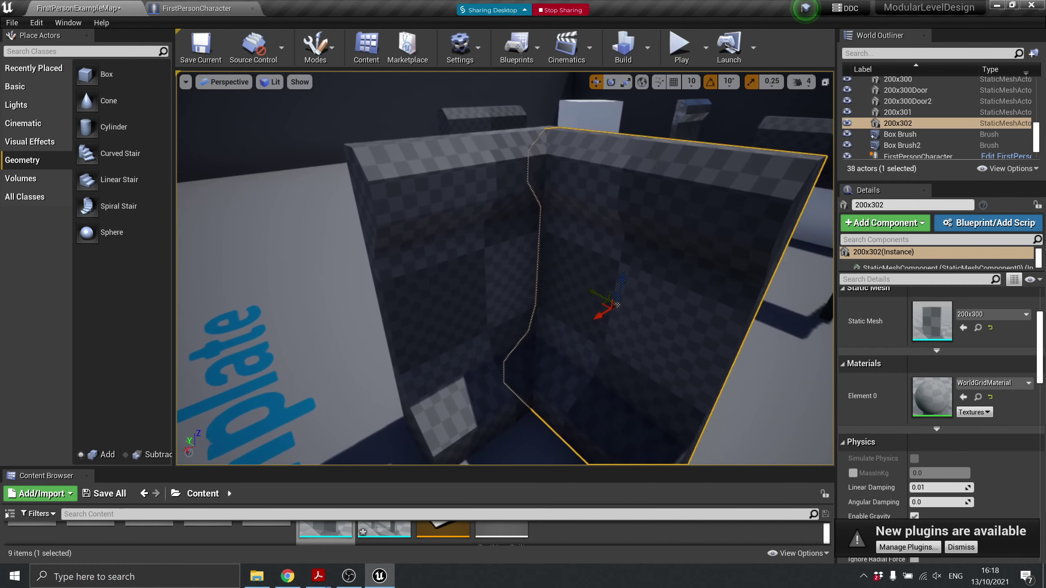
scroll(532, 235, "down", 5)
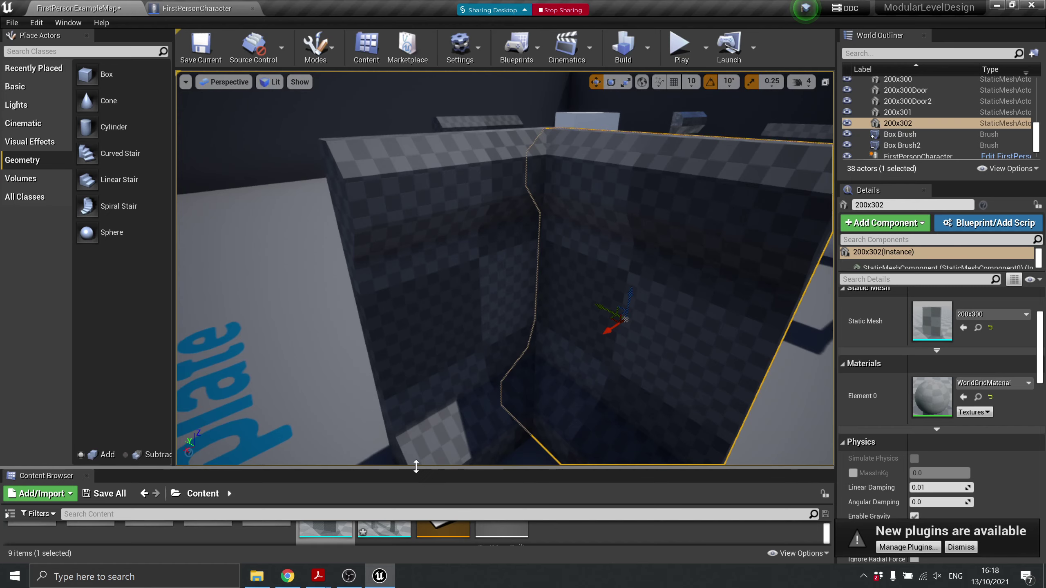
From the StarterContent materials, apply M_Brick_Clay_New to the original wall and M_Basic_Wall to the perpendicular wall
left_click_drag(421, 470, 409, 353)
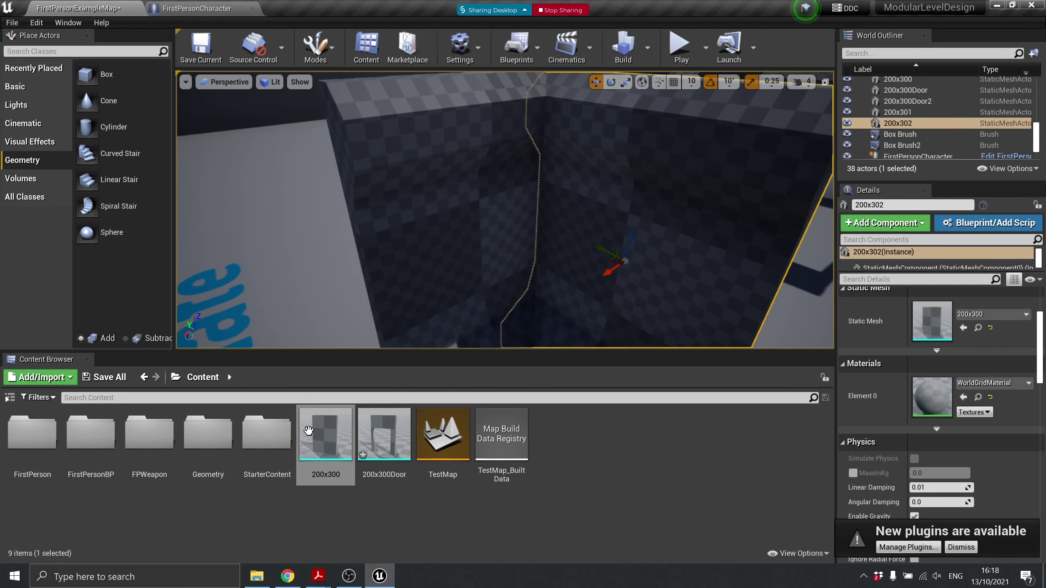
left_click(285, 440)
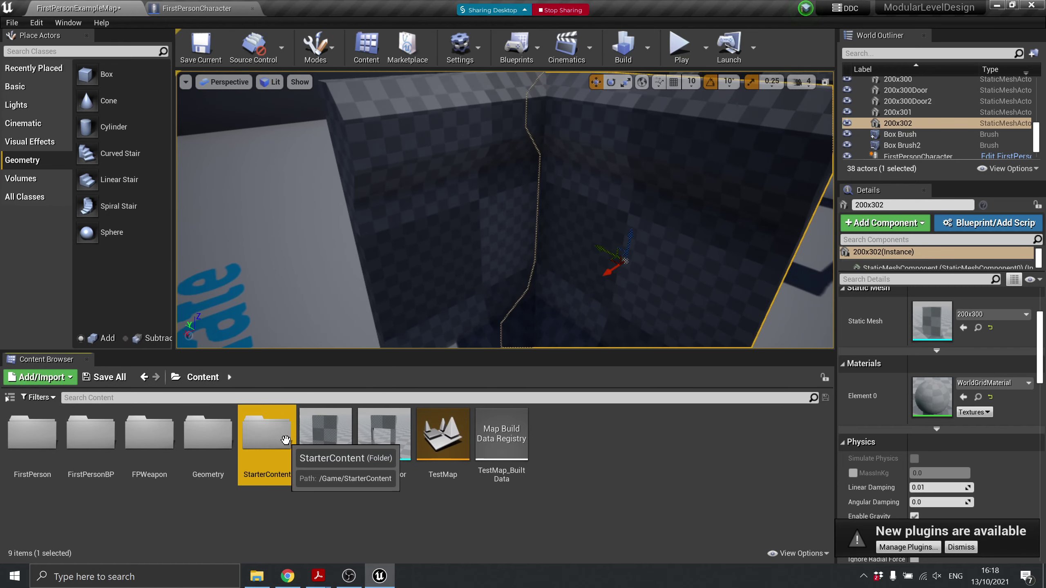
double_click(264, 437)
double_click(326, 436)
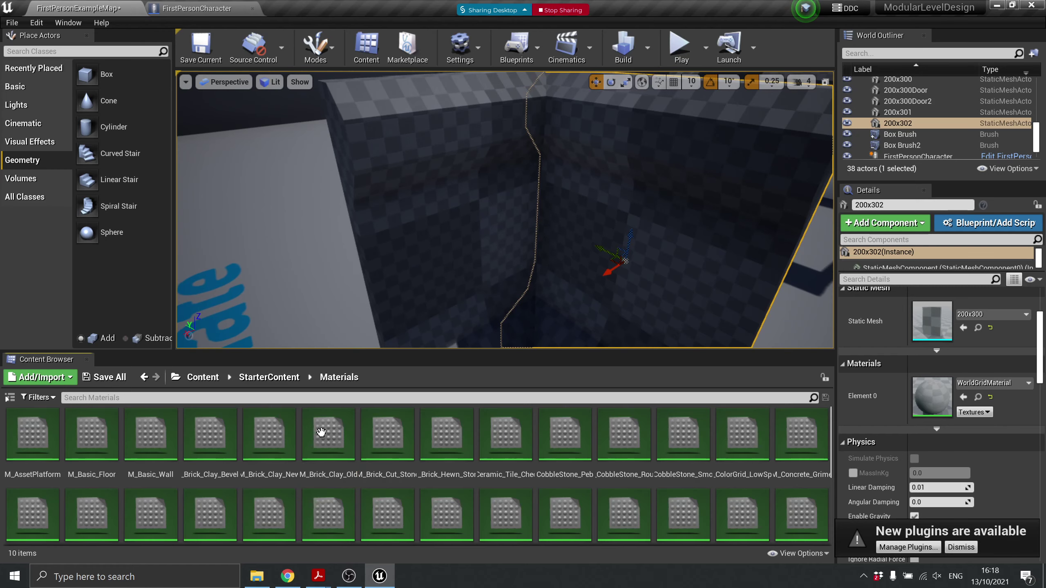
left_click_drag(284, 448, 421, 240)
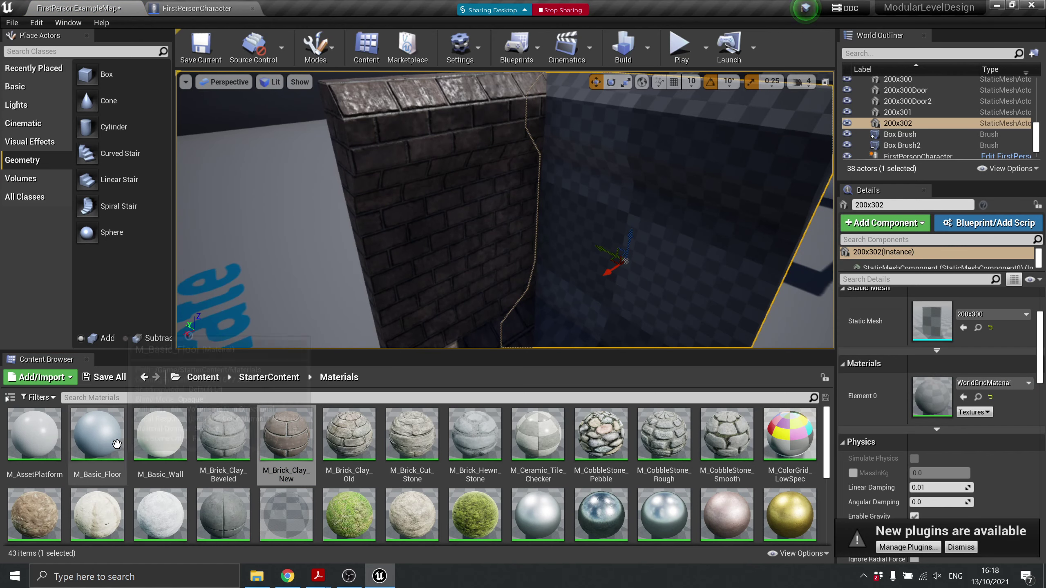
left_click_drag(160, 433, 596, 208)
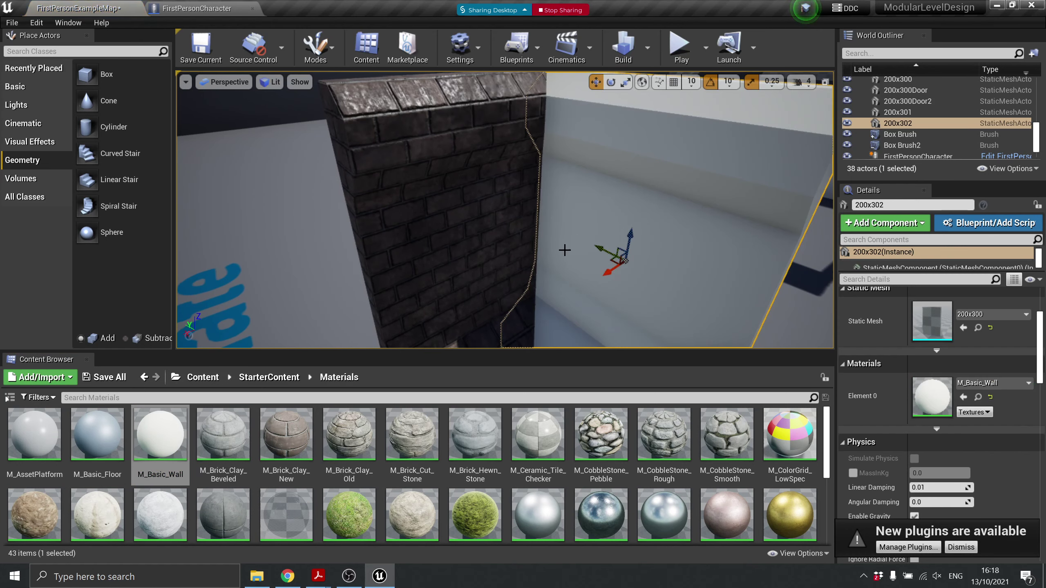
Play the level and walk up to the wall corner to inspect how the brick and plain walls meet
left_click_drag(517, 157, 504, 190)
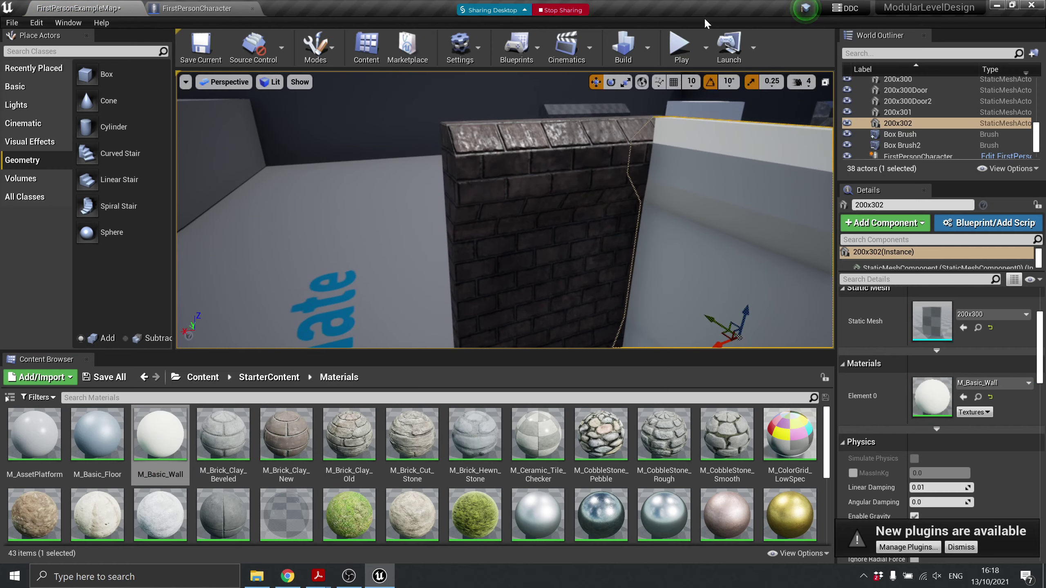
left_click(680, 48)
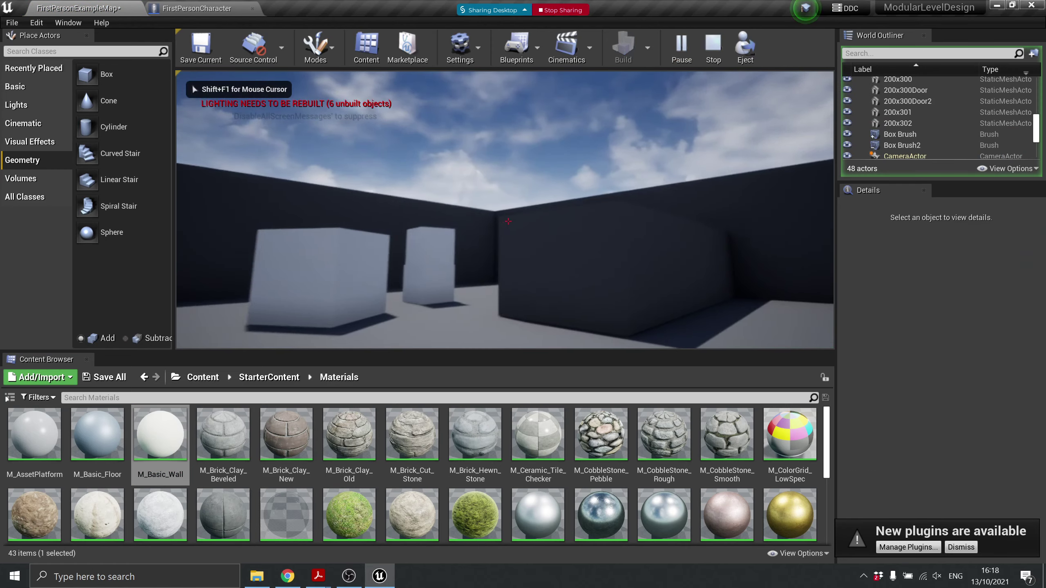
key("w")
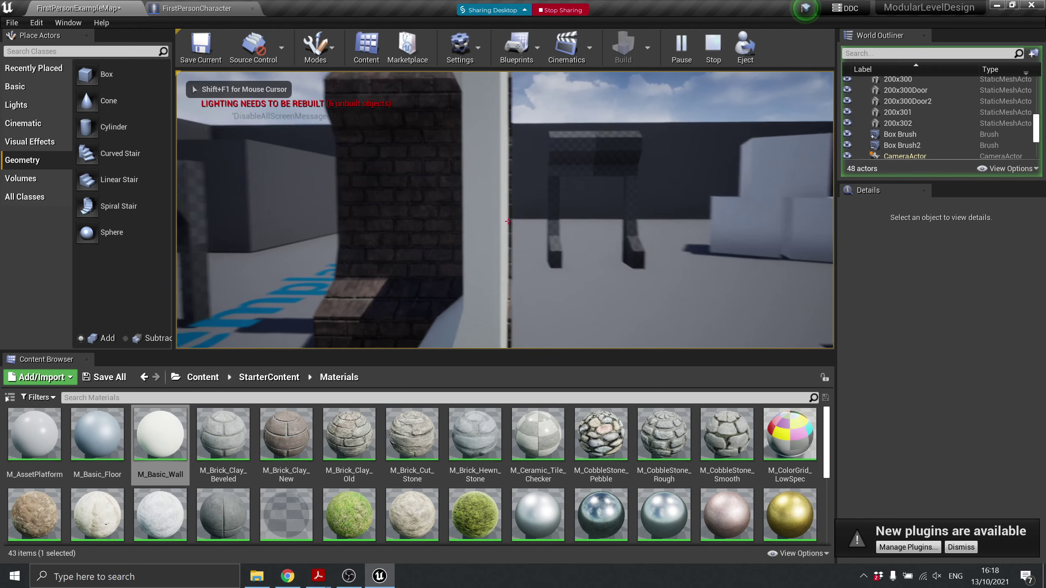
key("a")
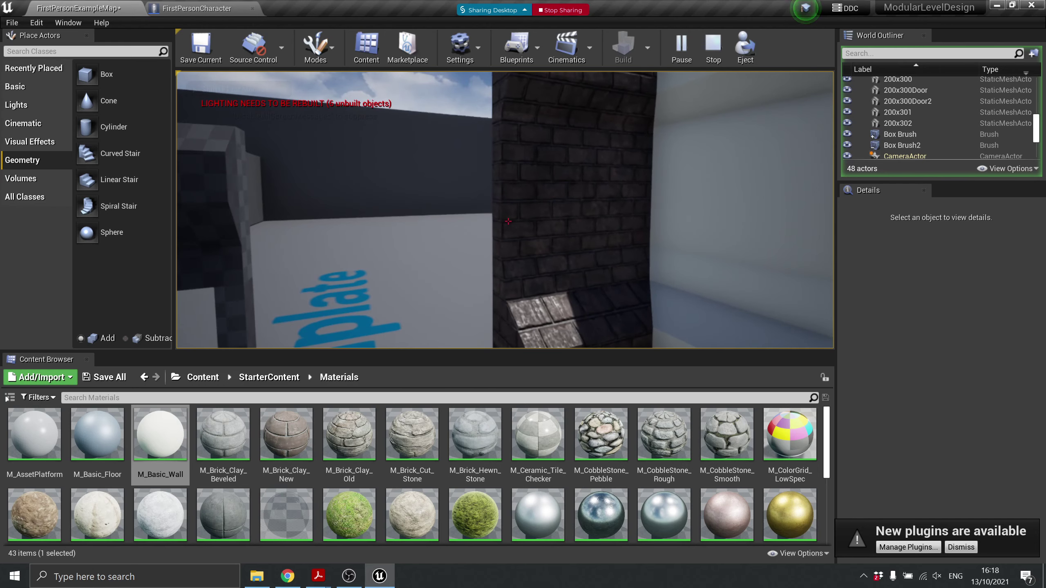
key("w")
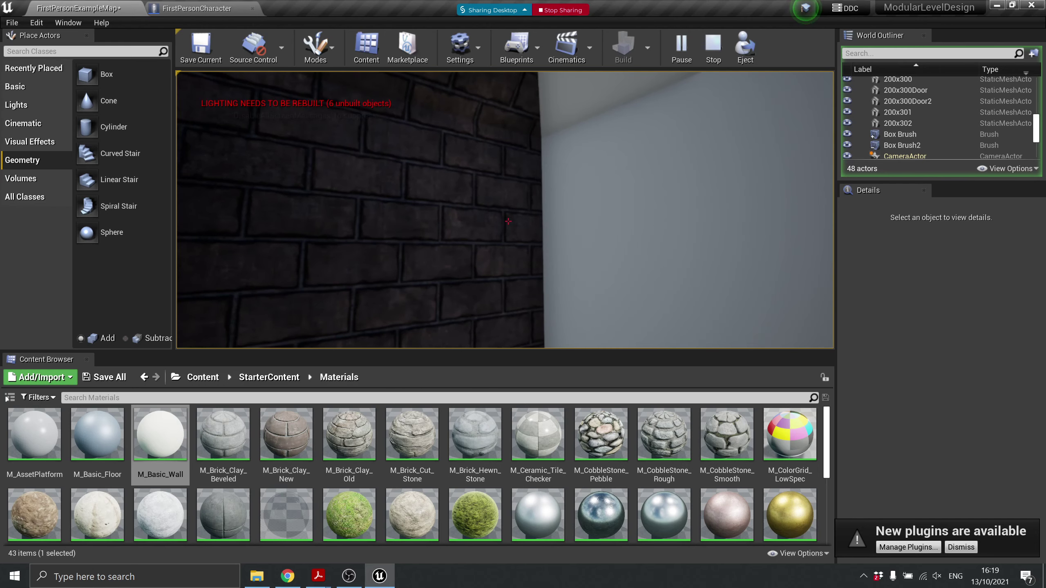
Examine the corner between the brick wall and the white wall in the running game, and stop the play session
key("s")
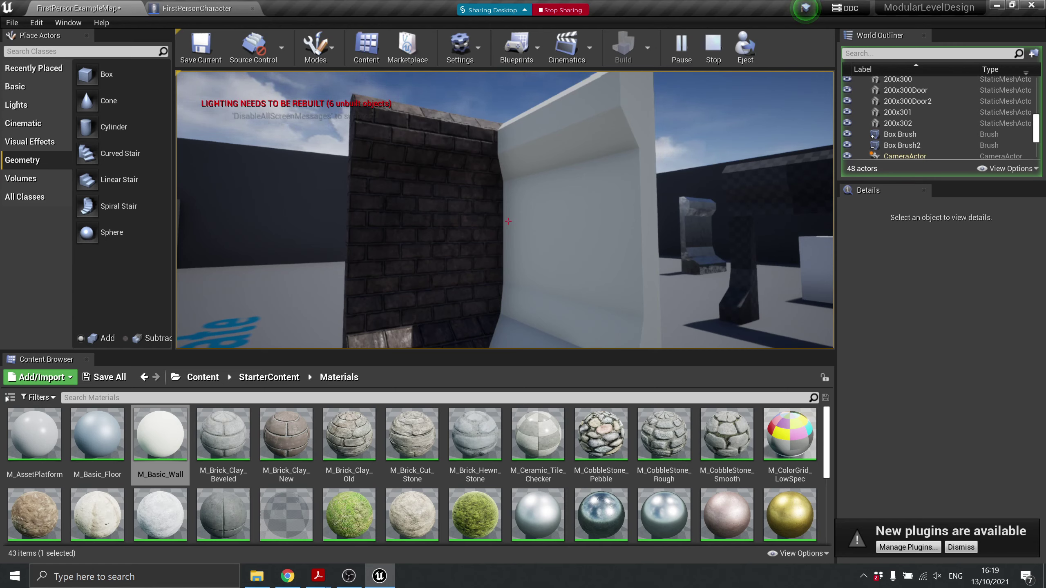
key("w")
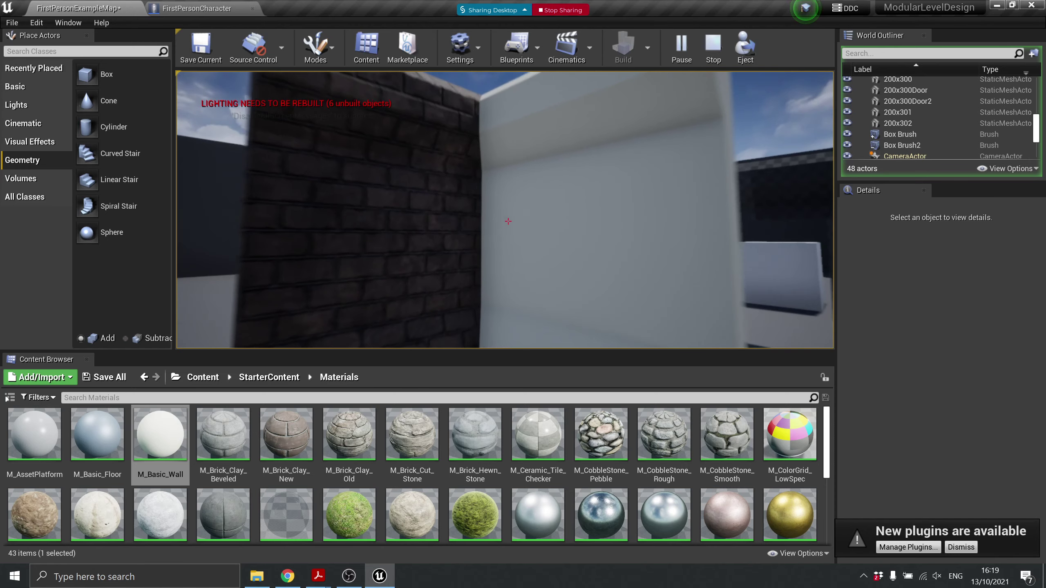
key("s")
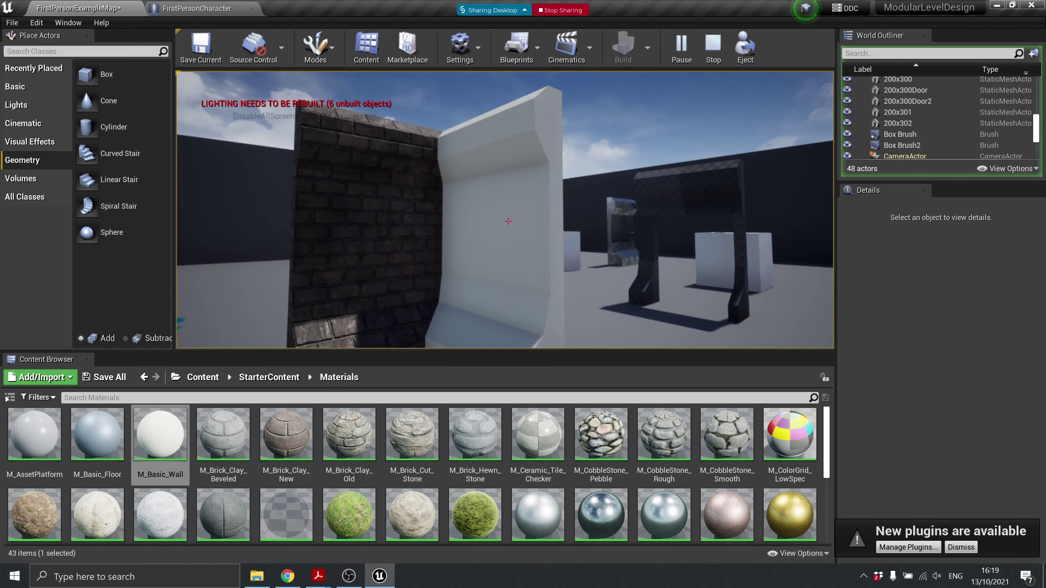
key("Escape")
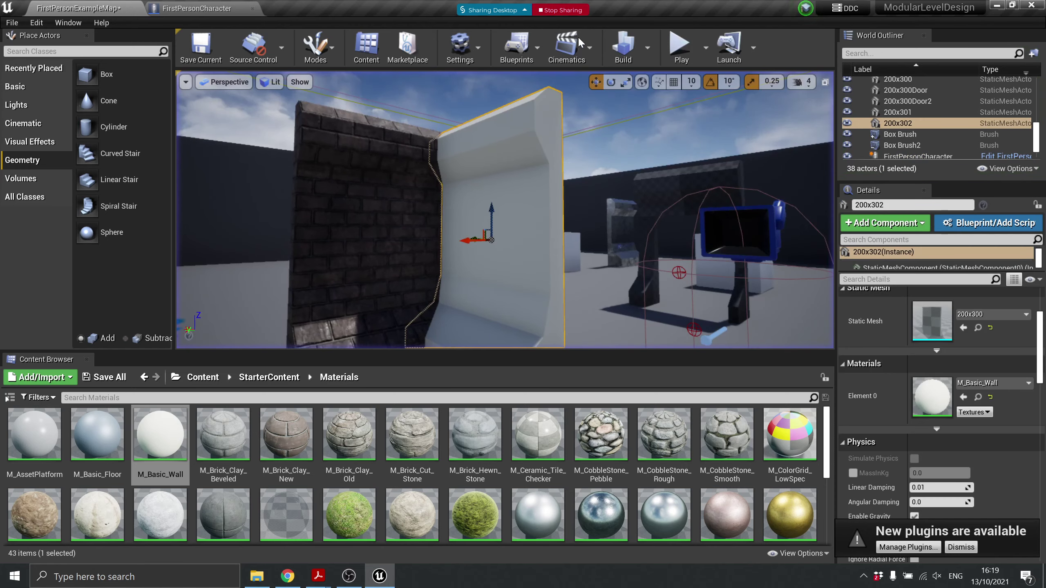
Rebuild only the lighting for the level
left_click(646, 46)
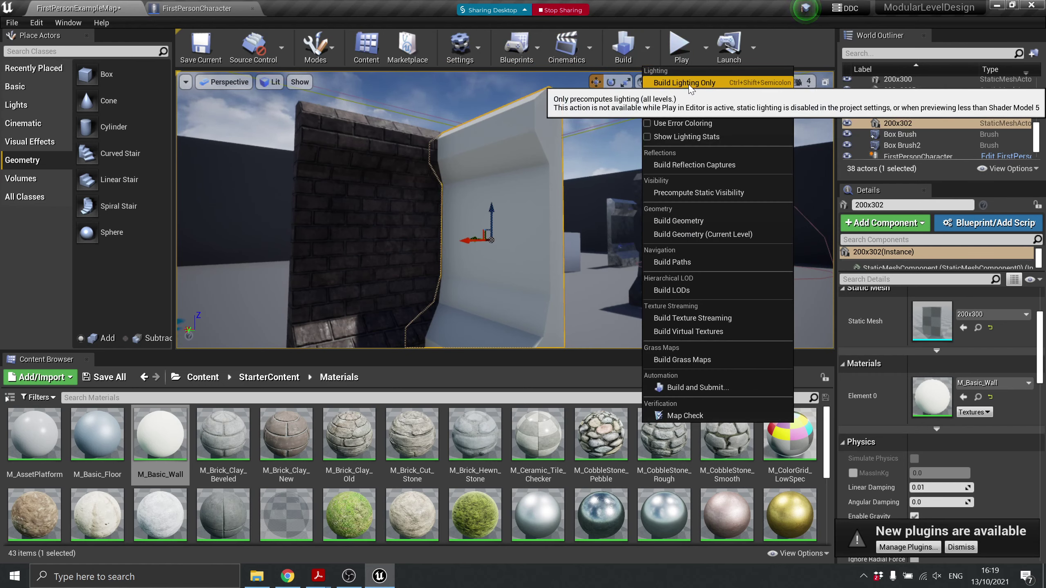
left_click(684, 83)
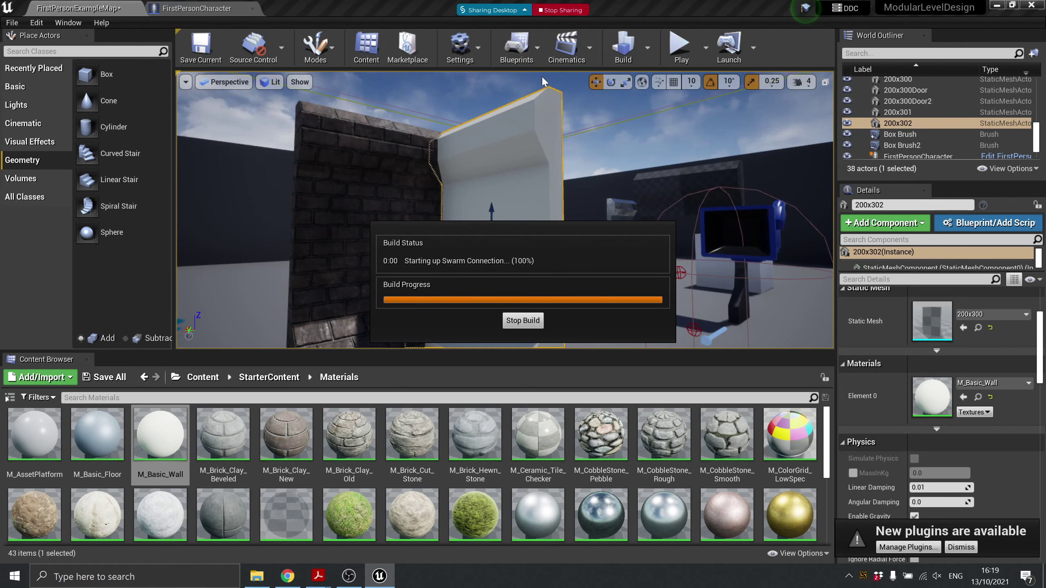
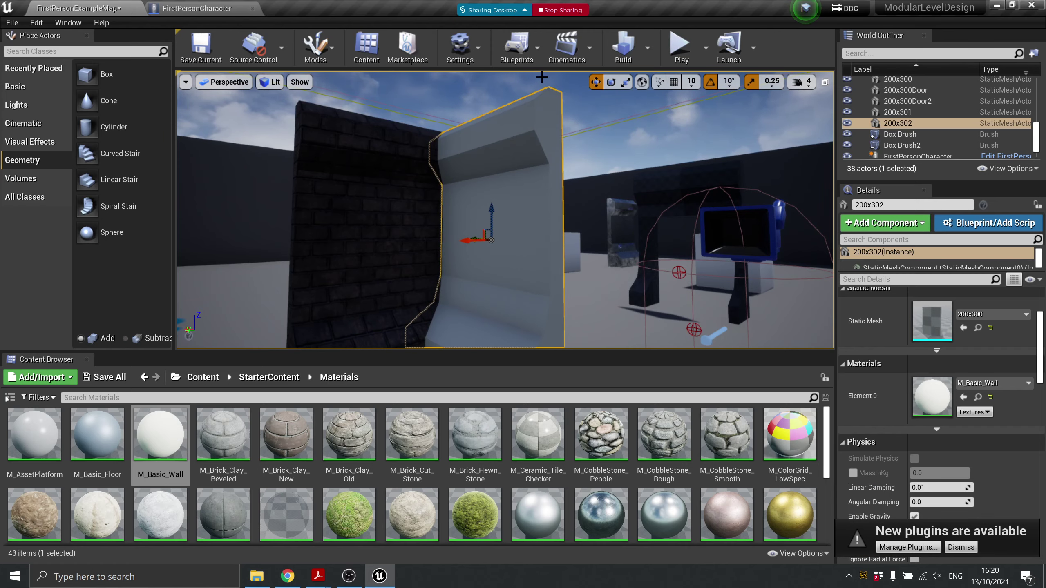
right_click_drag(505, 210, 454, 206)
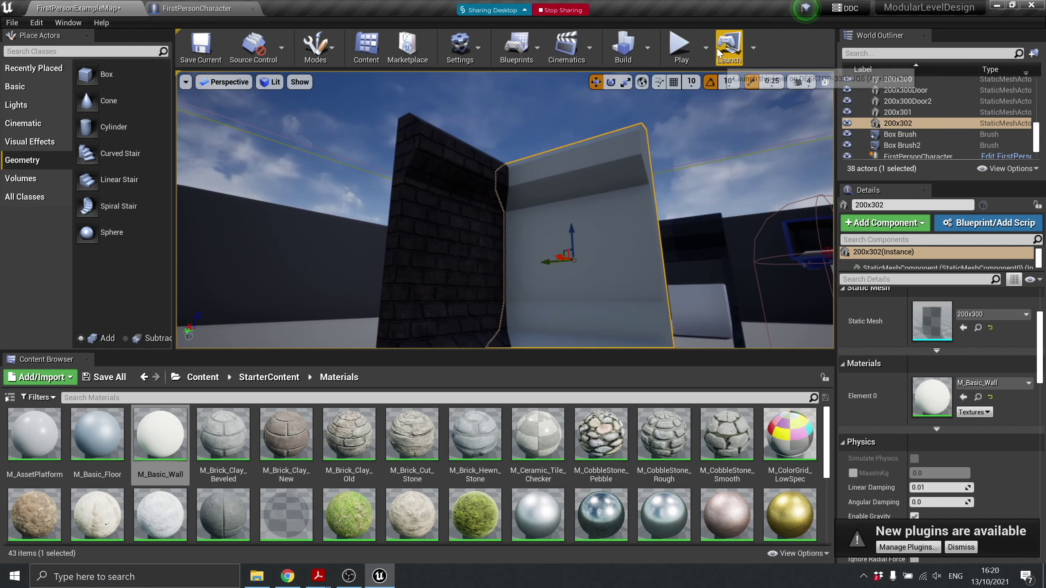
Play the level, walk up to the wall corner to inspect its lighting and the sun's position, and end the play session
left_click(679, 44)
left_click(530, 206)
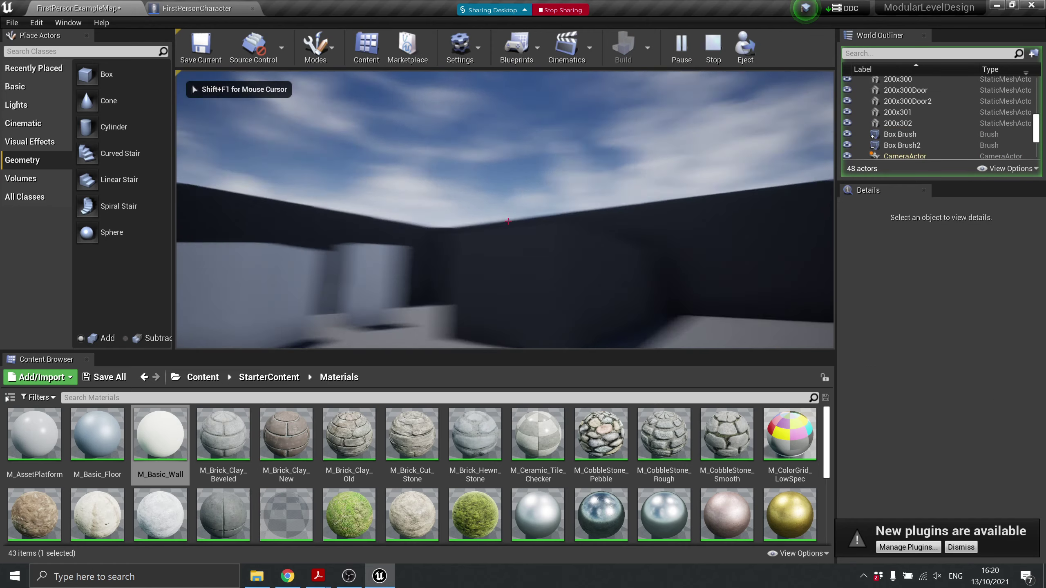
key("w")
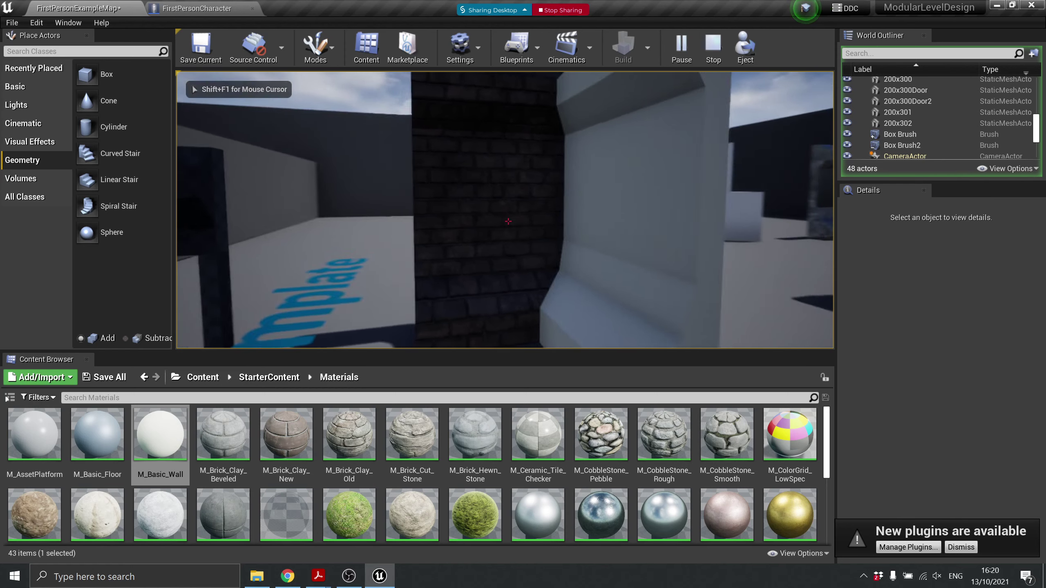
key("w")
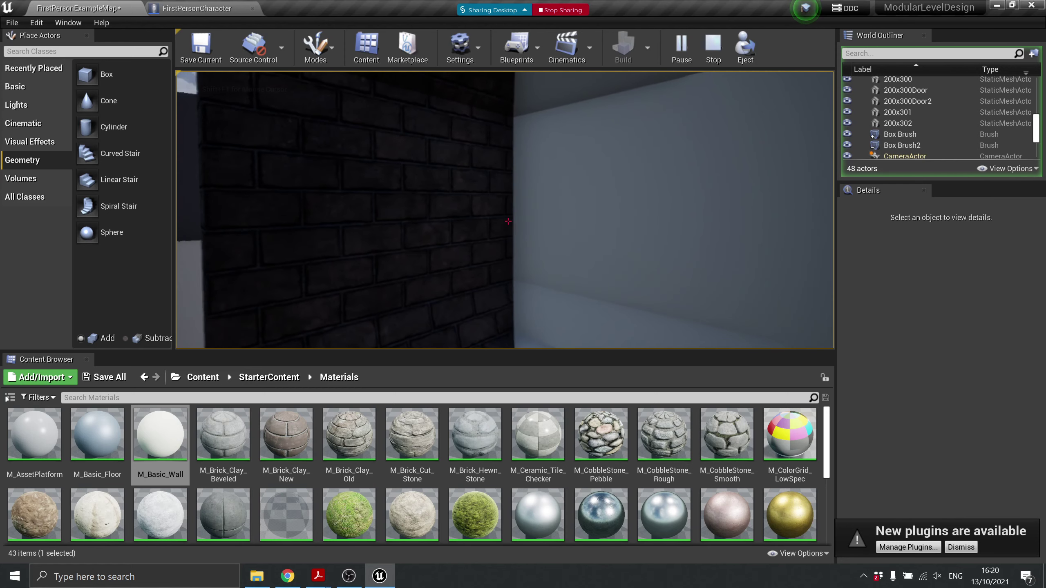
key("w")
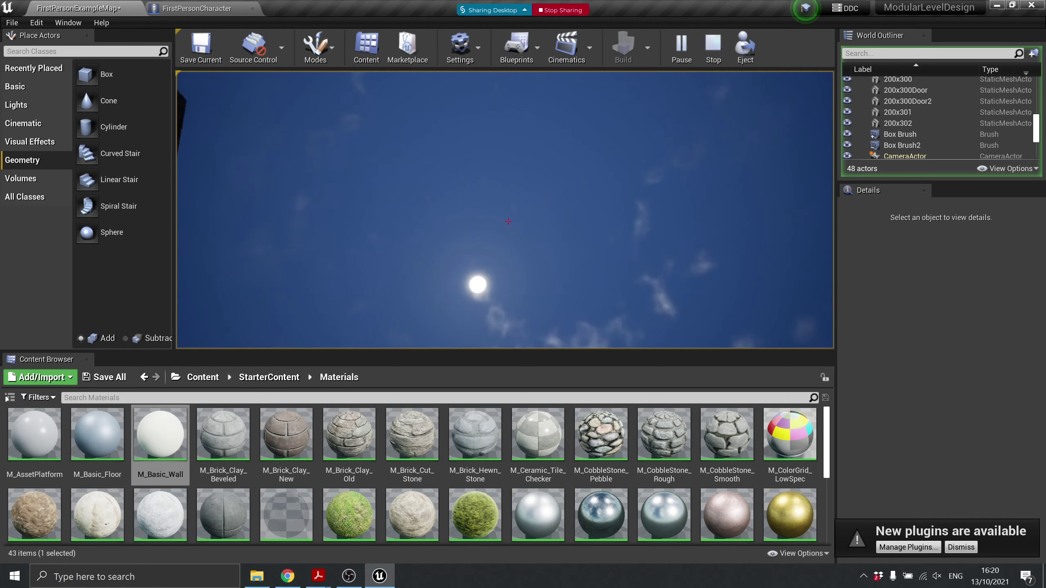
key("Escape")
Check the materials assigned to the brick wall and the adjoining white wall
right_click_drag(719, 242, 764, 225)
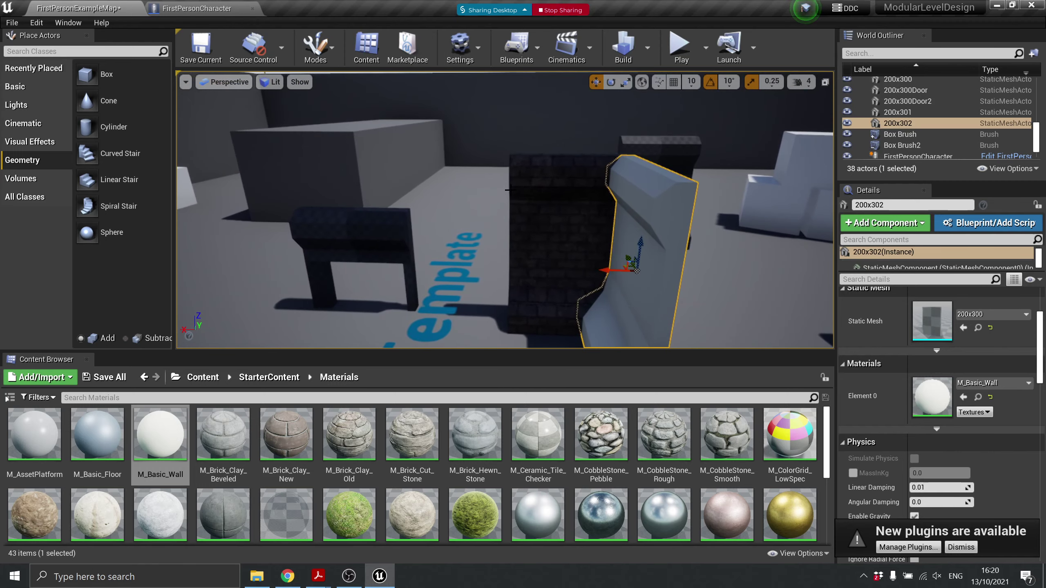
left_click(560, 247)
scroll(890, 350, "up", 1)
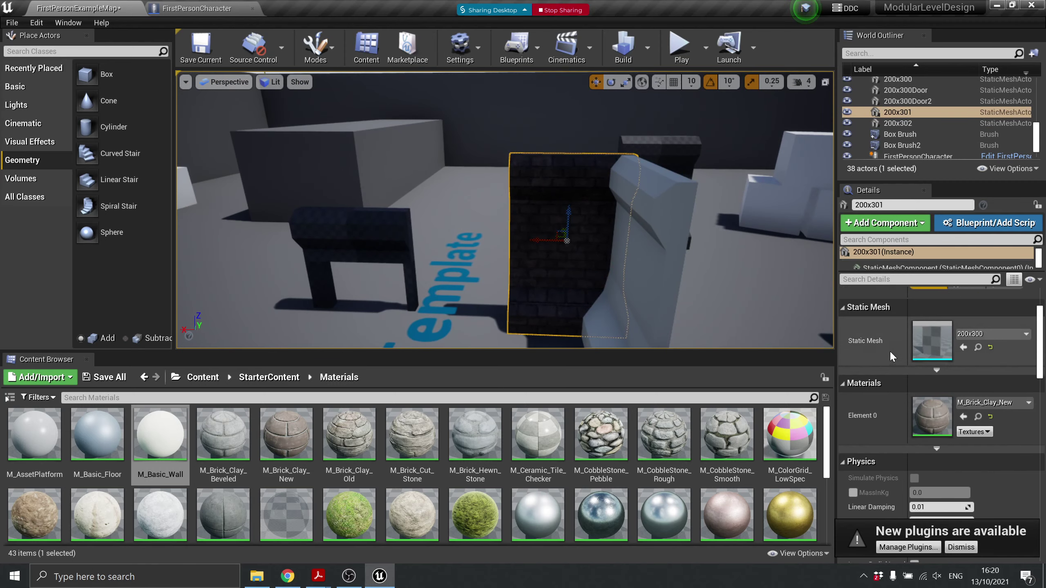
left_click(649, 257)
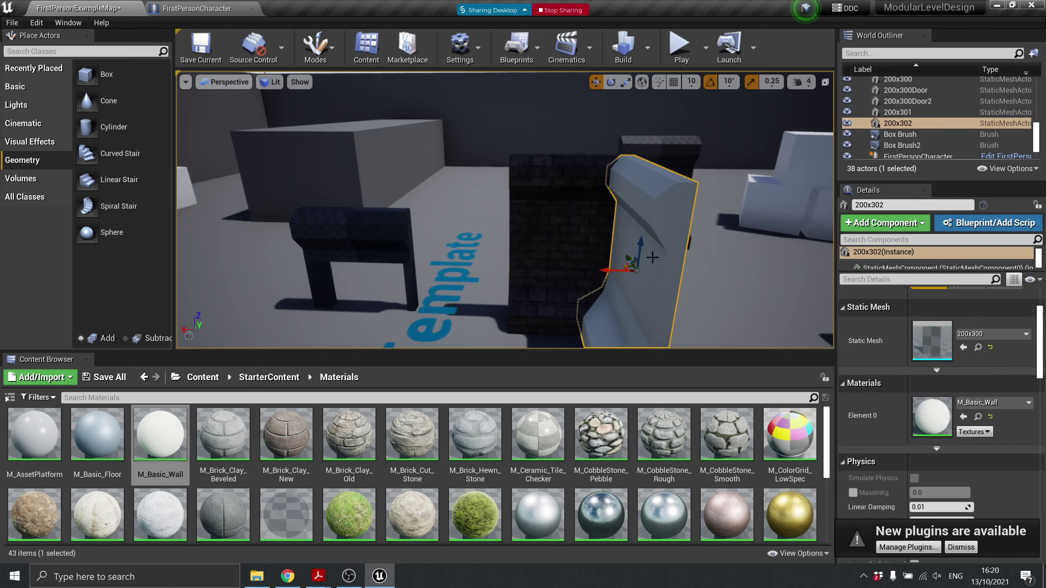
right_click_drag(653, 258, 658, 246)
Duplicate the Box Brush wall that has the door opening, placing the copy beside the original along the X axis
left_click(676, 161)
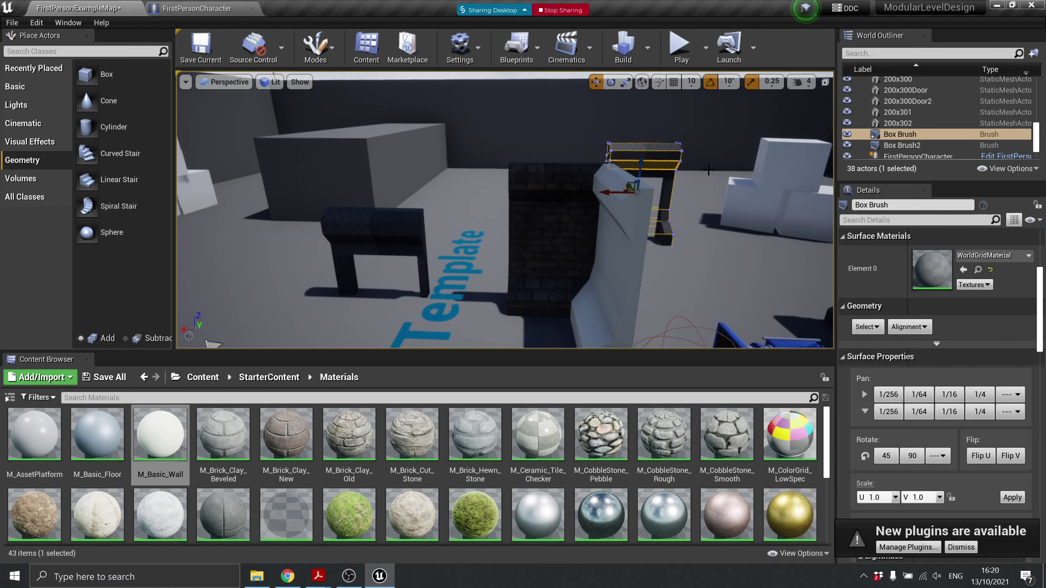
key("f")
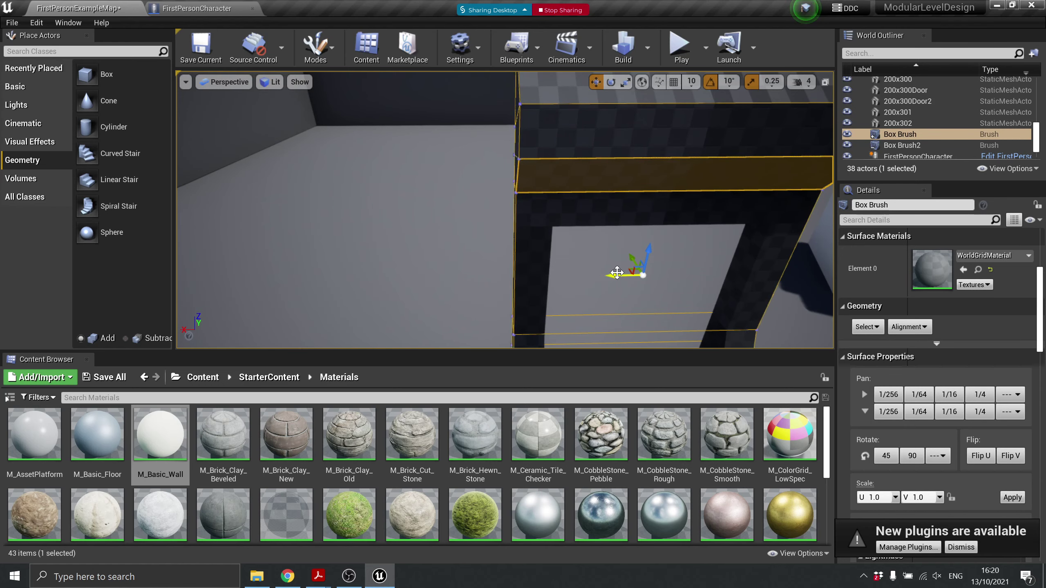
left_click_drag(617, 273, 177, 264, "alt")
scroll(619, 248, "down", 10)
scroll(414, 226, "up", 3)
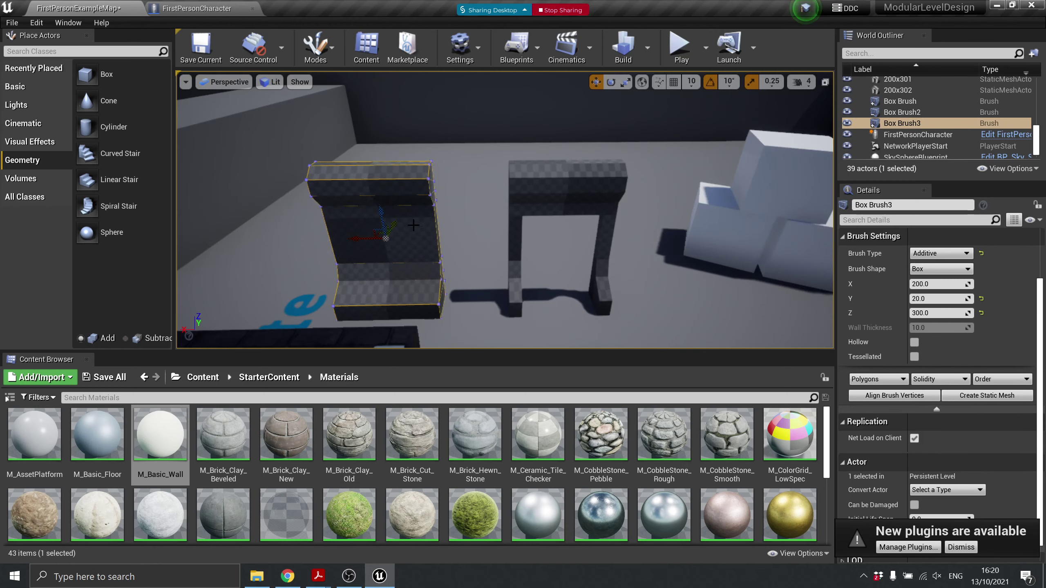
Duplicate the solid wall copy Box Brush3 along the X axis to make another adjoining wall segment
scroll(414, 225, "up", 3)
left_click_drag(311, 248, 198, 256, "alt")
scroll(314, 247, "down", 4)
scroll(313, 247, "up", 4)
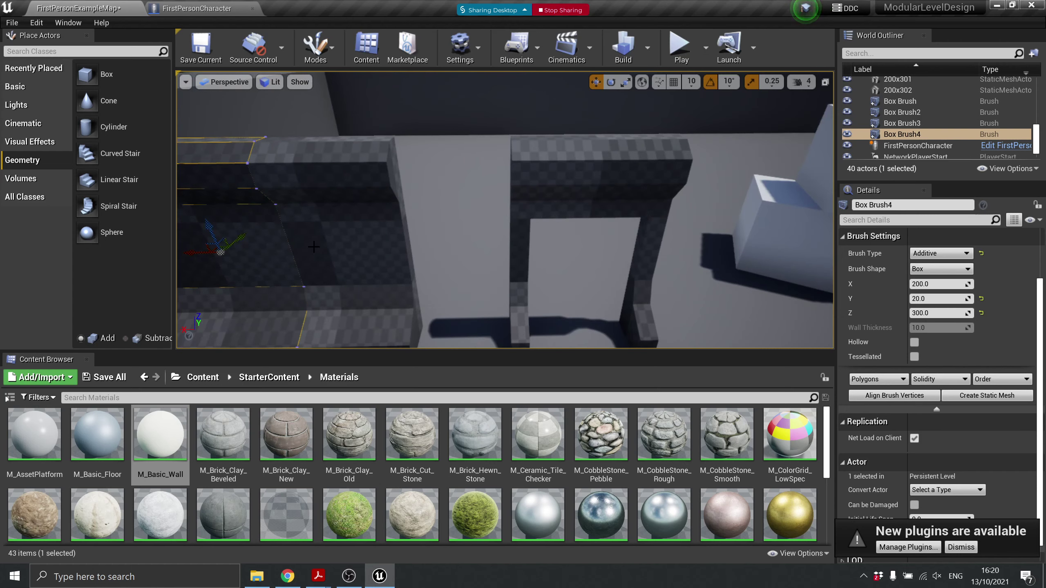
Try to rotate Box Brush4 about the vertical axis, and undo the rotation
key("e")
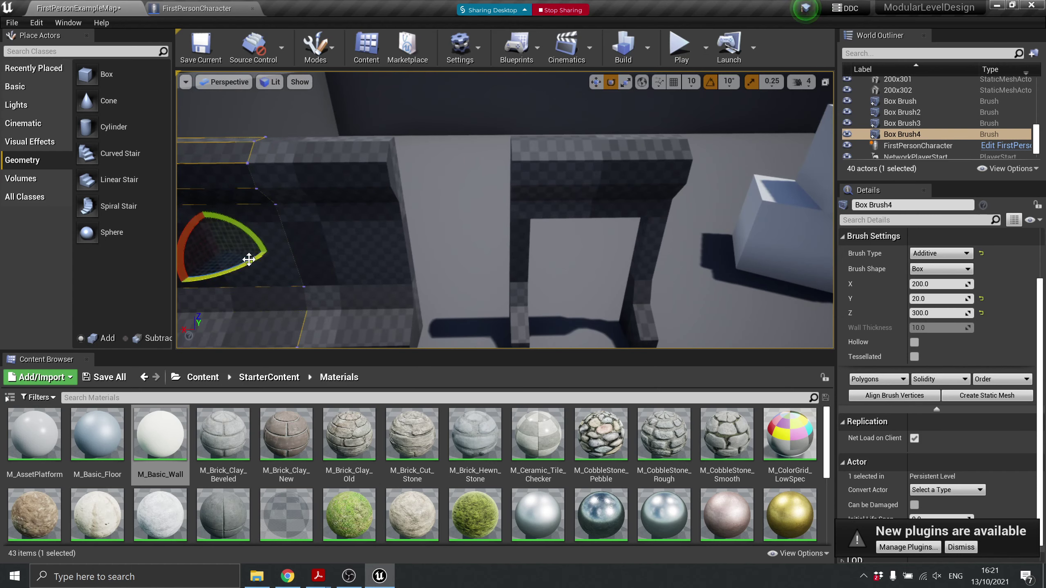
left_click_drag(249, 259, 212, 275)
scroll(294, 217, "down", 5)
scroll(273, 246, "up", 4)
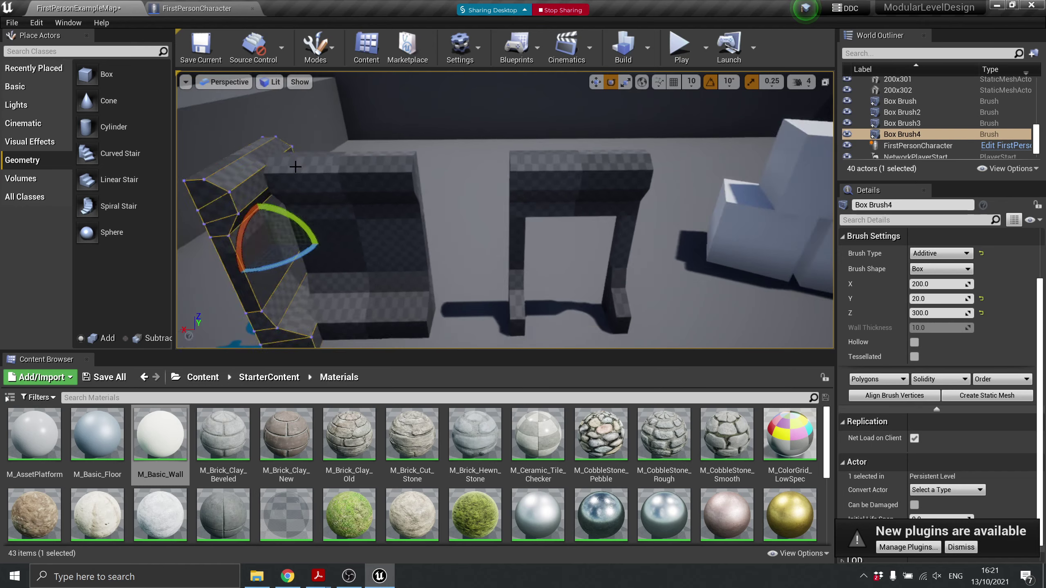
scroll(273, 247, "down", 2)
mouse_move(495, 259)
right_mouse_down()
mouse_move(511, 258)
mouse_move(490, 260)
right_mouse_up()
key("a")
key("ctrl+z")
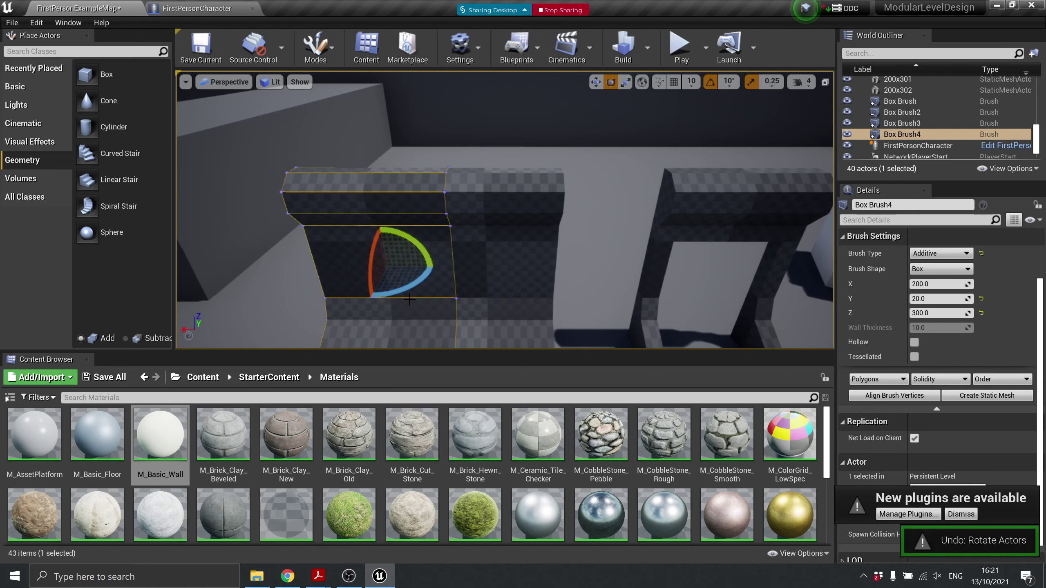
Rotate Box Brush4 about the vertical axis until it is perpendicular to Box Brush3, and frame it in the top view
left_click_drag(401, 292, 369, 296)
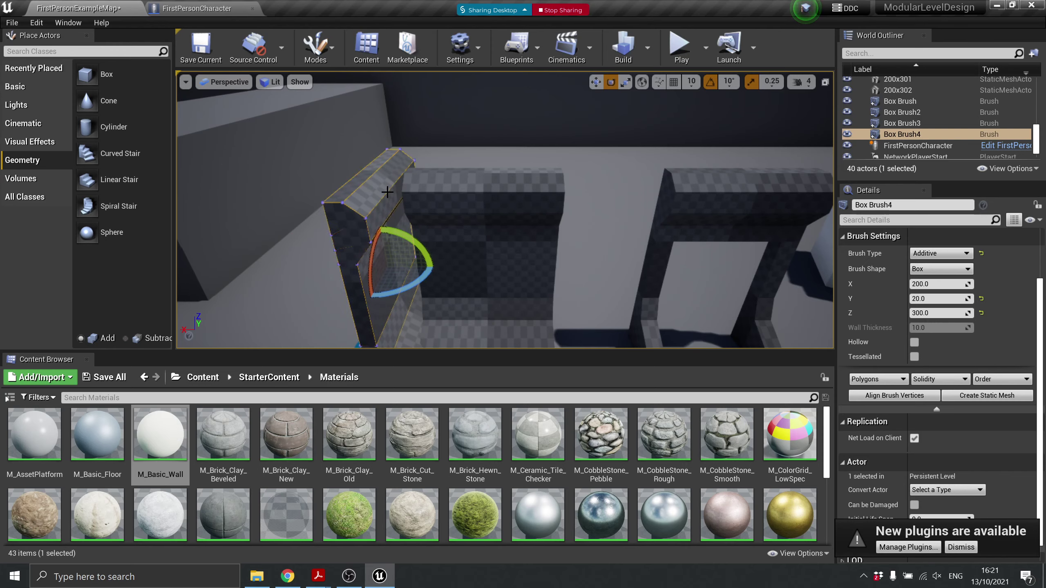
right_click_drag(433, 206, 455, 286)
left_click(224, 81)
left_click(236, 120)
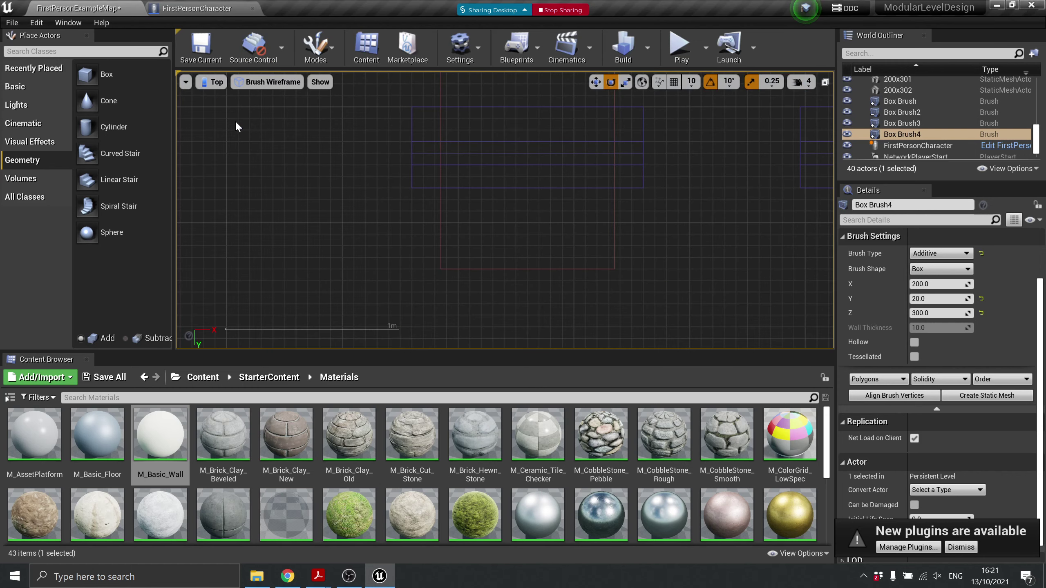
key("f")
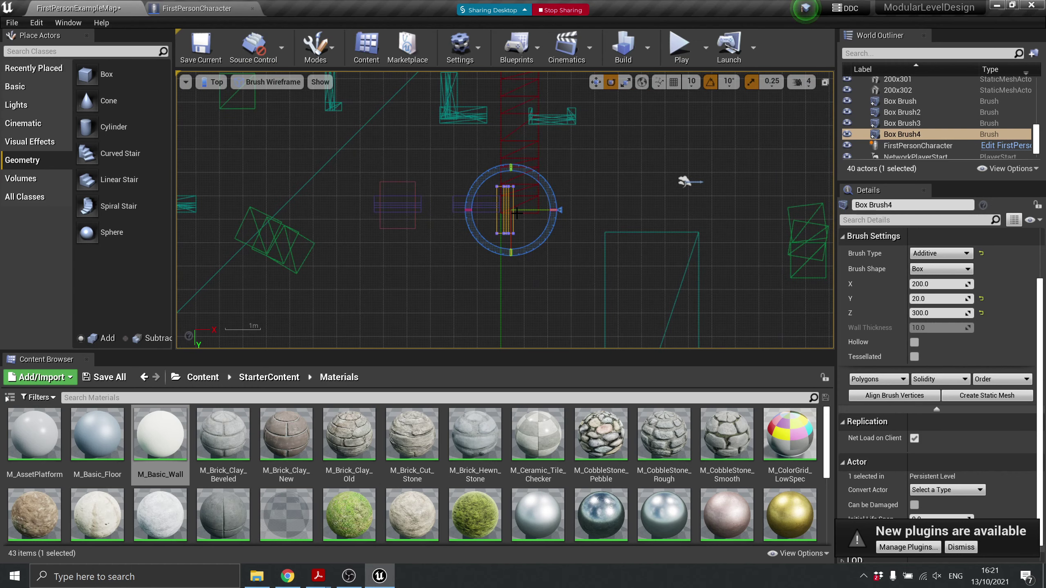
scroll(446, 183, "up", 4)
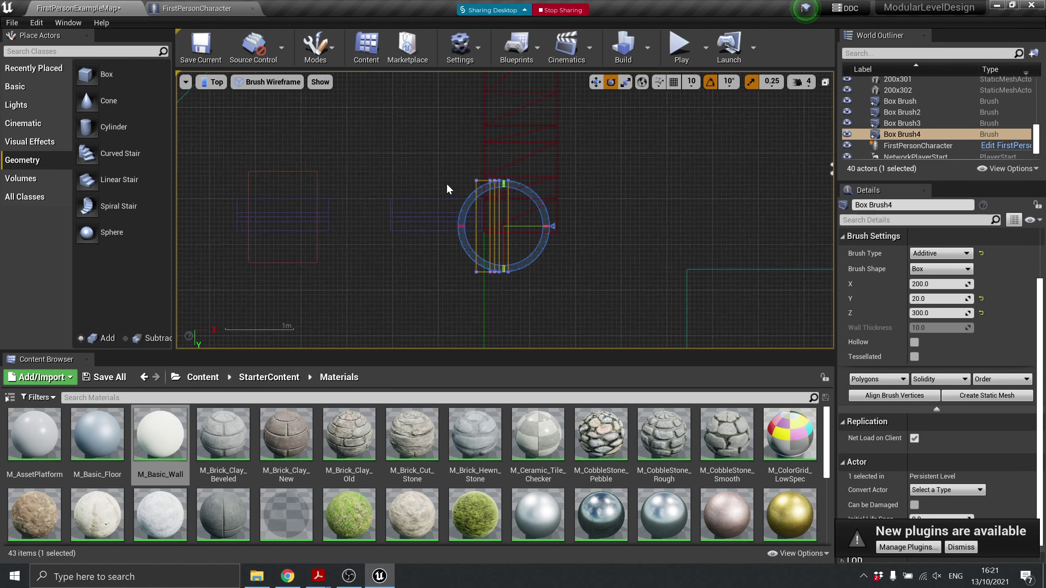
Try to move the rotated Box Brush4 to the end of Box Brush3 without grid snapping, and undo the move
key("w")
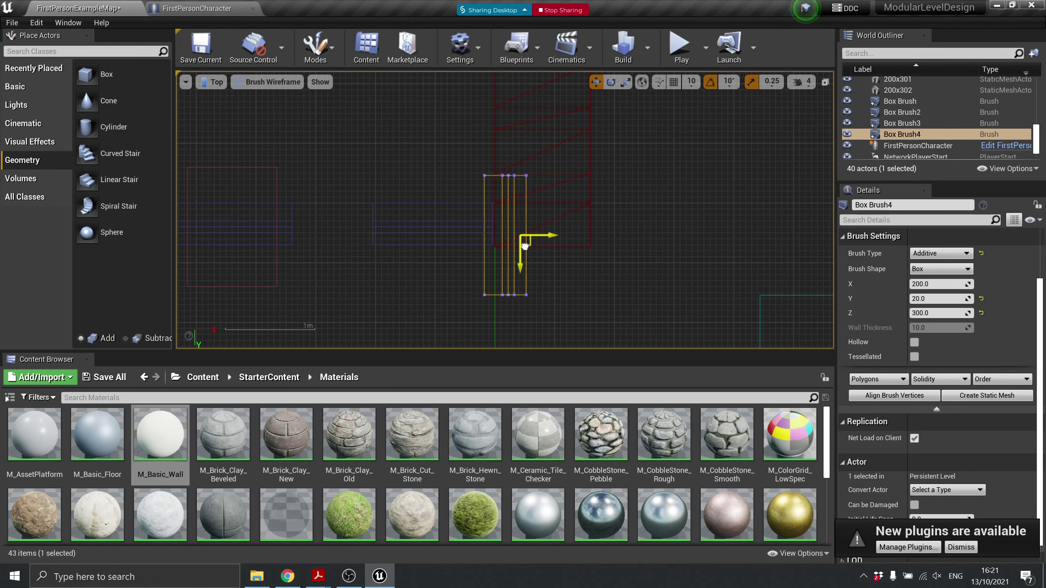
left_click_drag(525, 250, 498, 197)
key("ctrl+z")
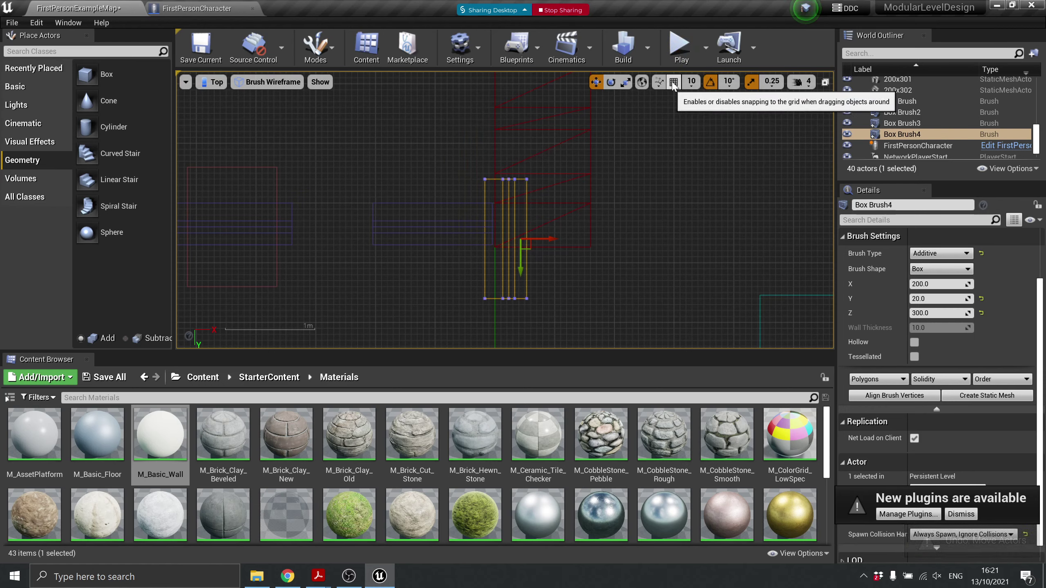
Enable grid snapping and move Box Brush4 so its corner vertex meets the end of Box Brush3
left_click(674, 83)
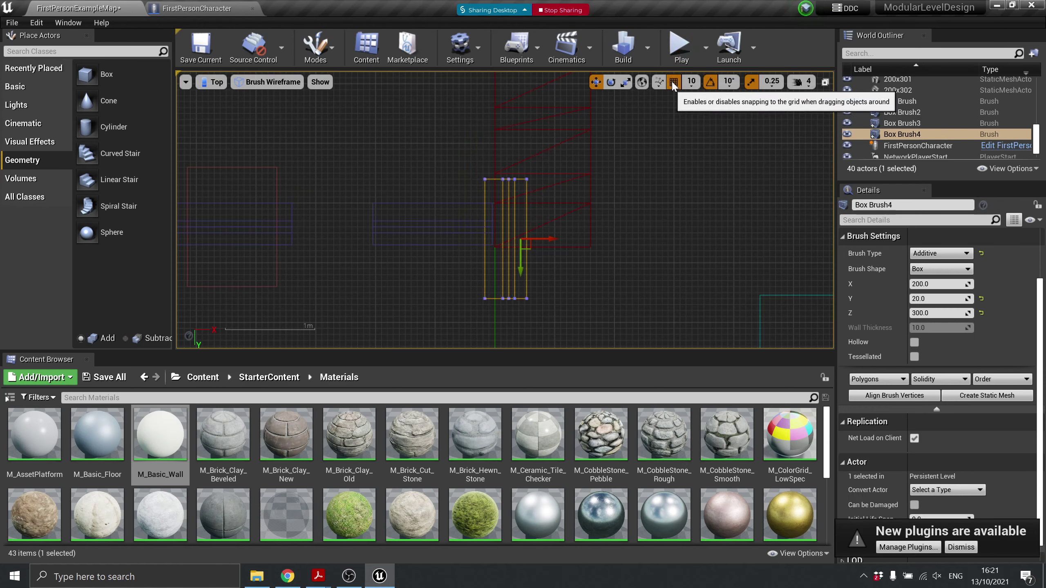
right_click(526, 298)
mouse_move(529, 302)
left_mouse_down()
mouse_move(502, 216)
mouse_move(503, 250)
left_mouse_up()
scroll(446, 239, "up", 5)
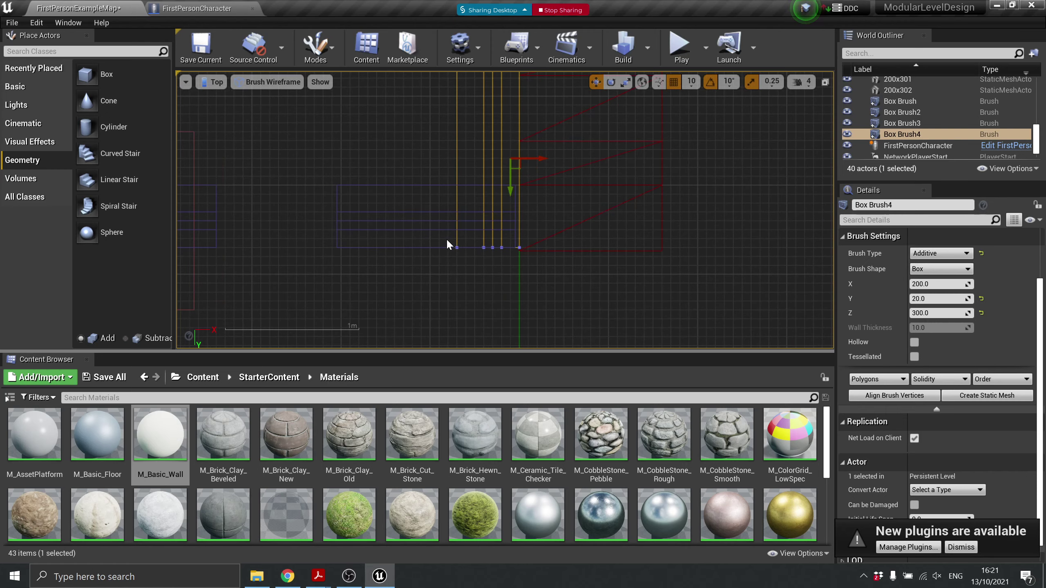
Snap the end corner vertex of Box Brush3 to the grid against Box Brush4, and return to the perspective view
left_click(538, 238)
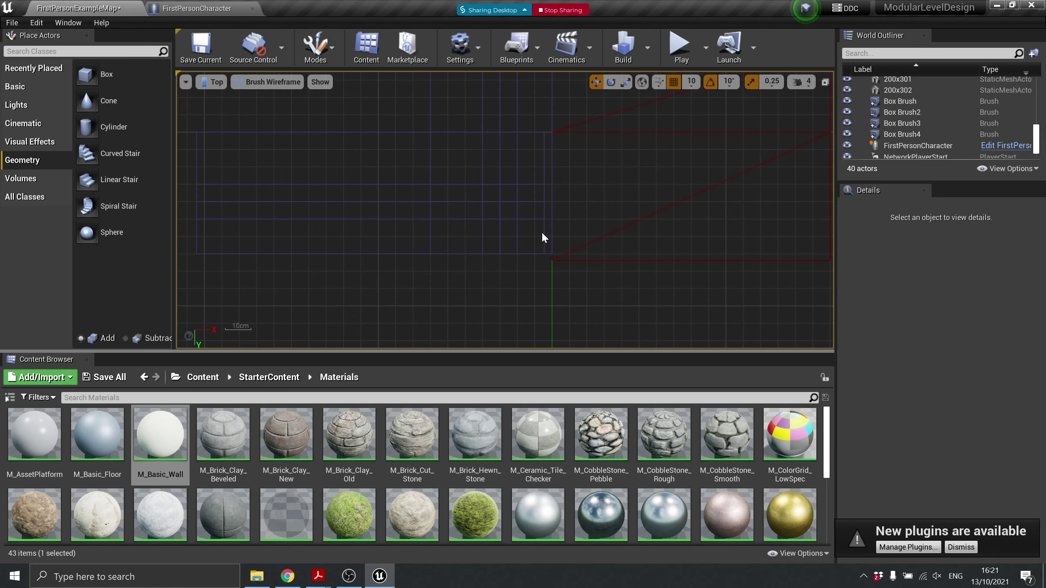
left_click(544, 236)
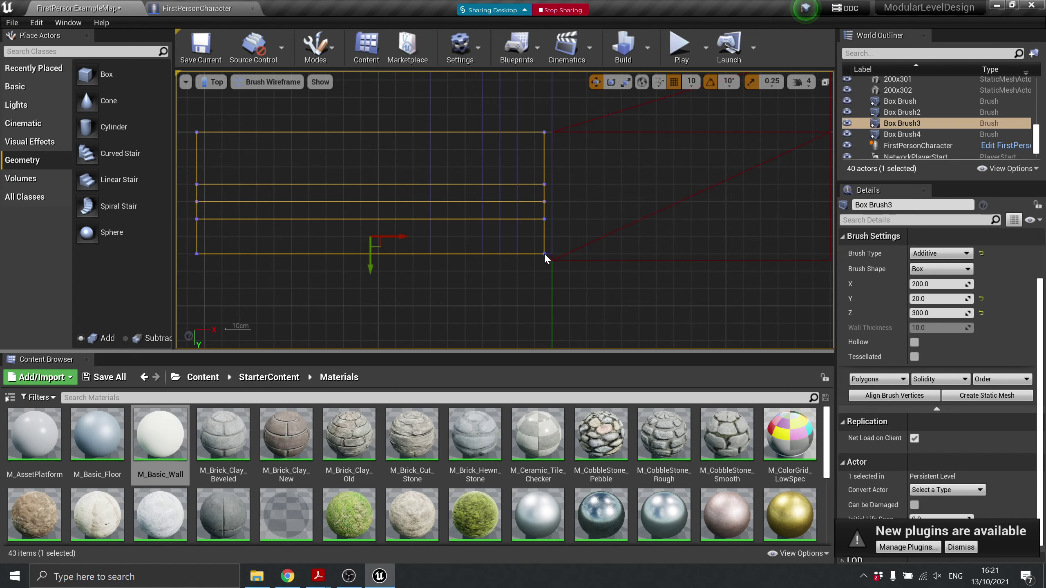
right_click(545, 253)
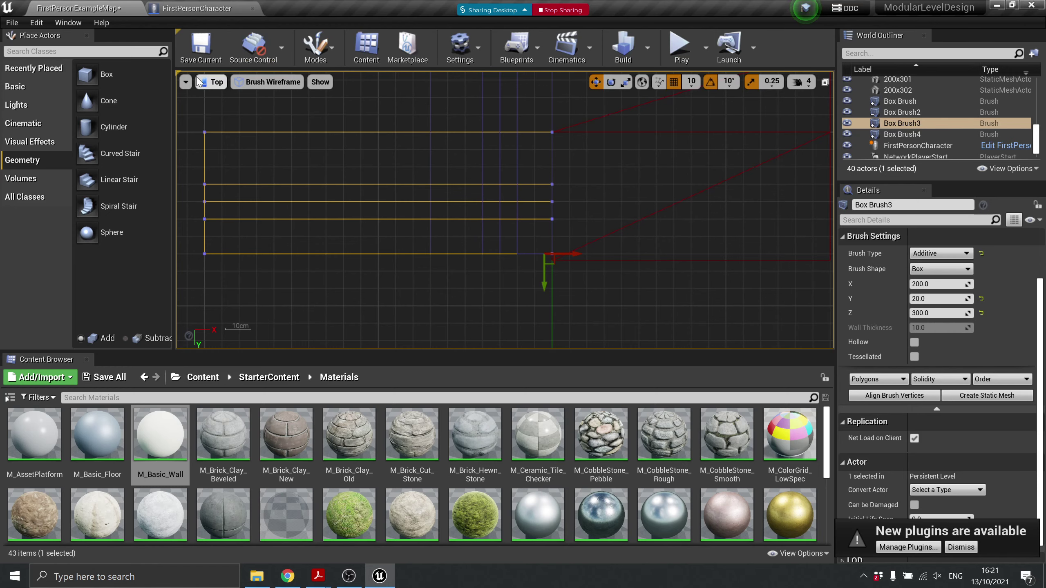
left_click(212, 82)
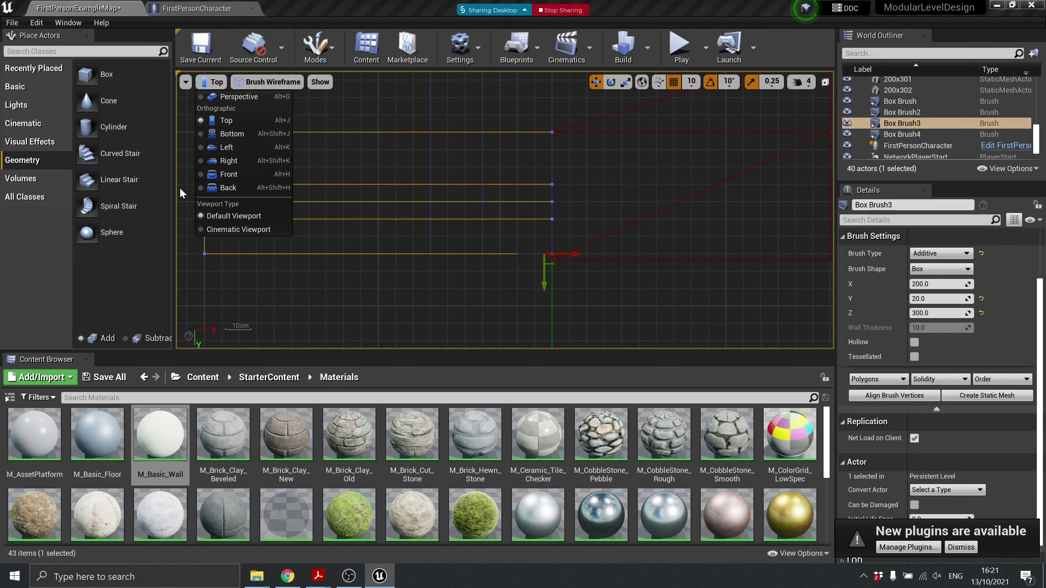
left_click(239, 97)
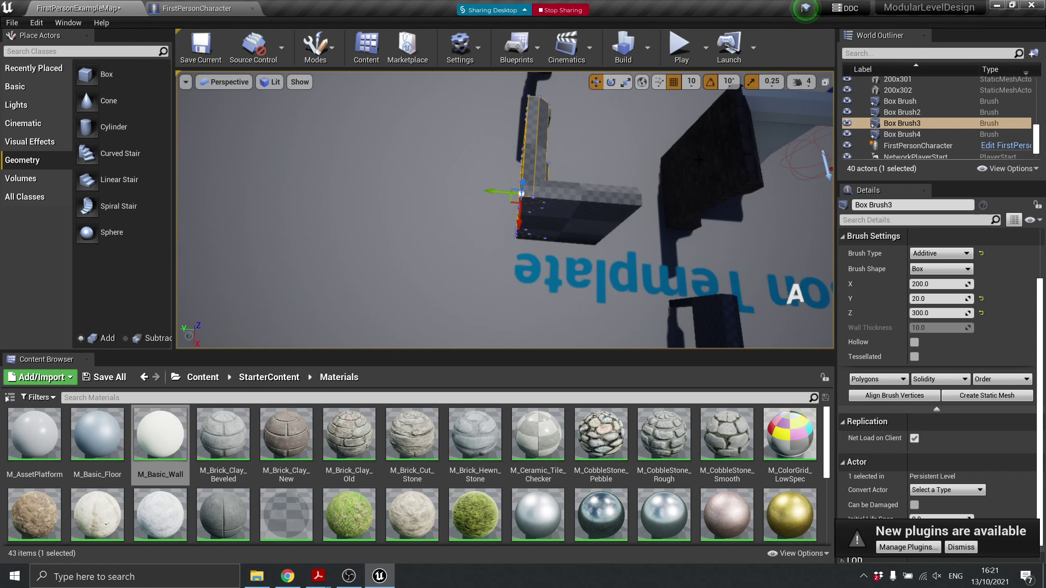
Convert Box Brush3 and Box Brush4 together into one static mesh named 200x300Corner in the Content folder
right_click_drag(552, 195, 552, 196)
right_click_drag(473, 201, 472, 201)
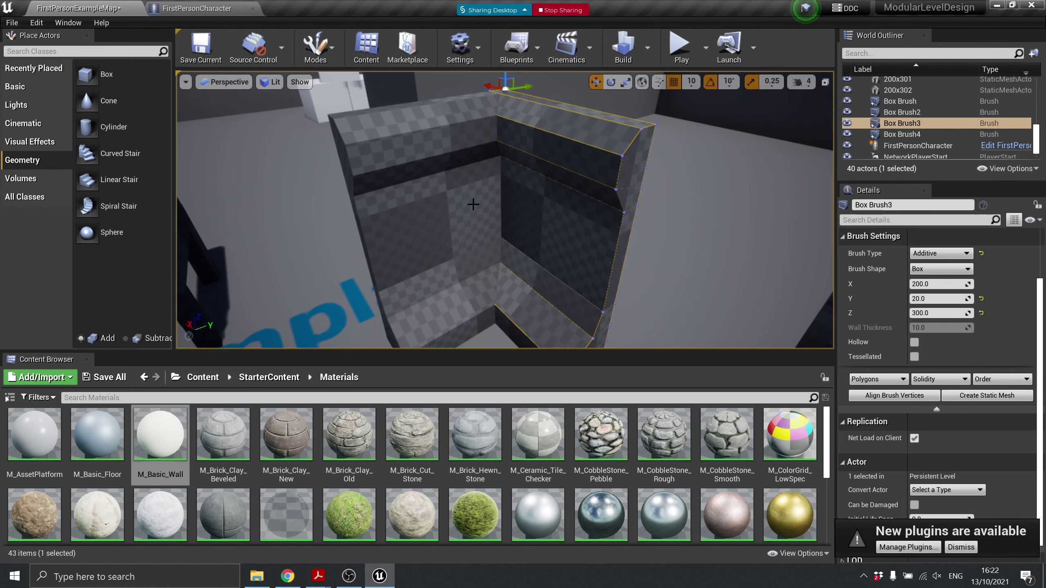
left_click(463, 195)
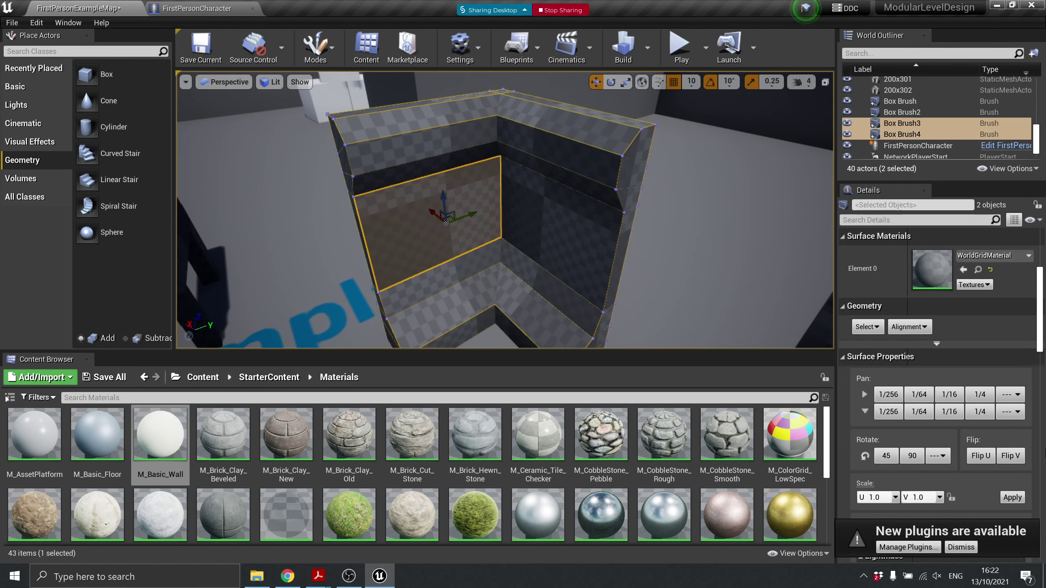
scroll(1013, 355, "down", 5)
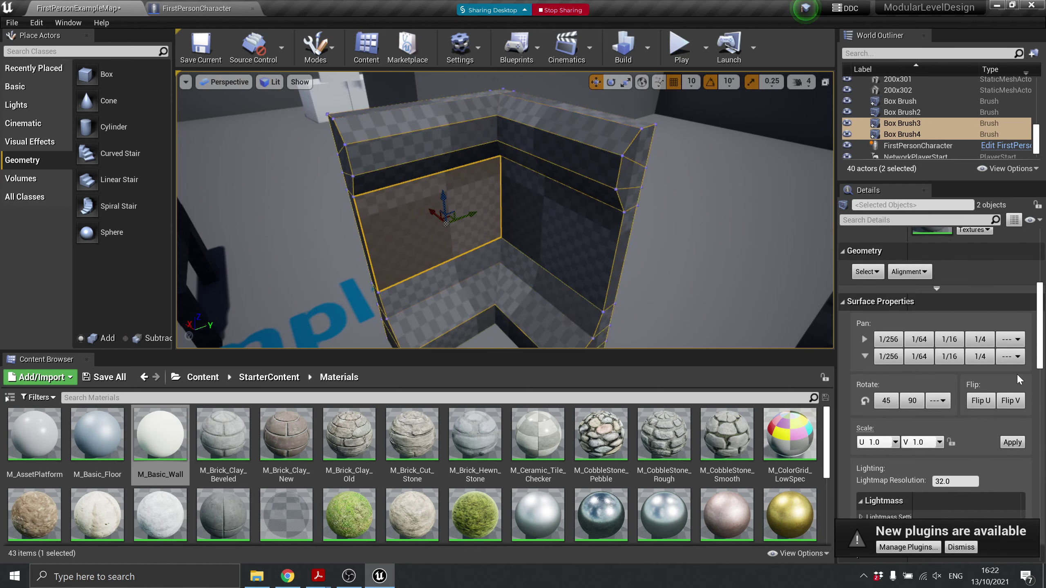
scroll(1012, 385, "down", 4)
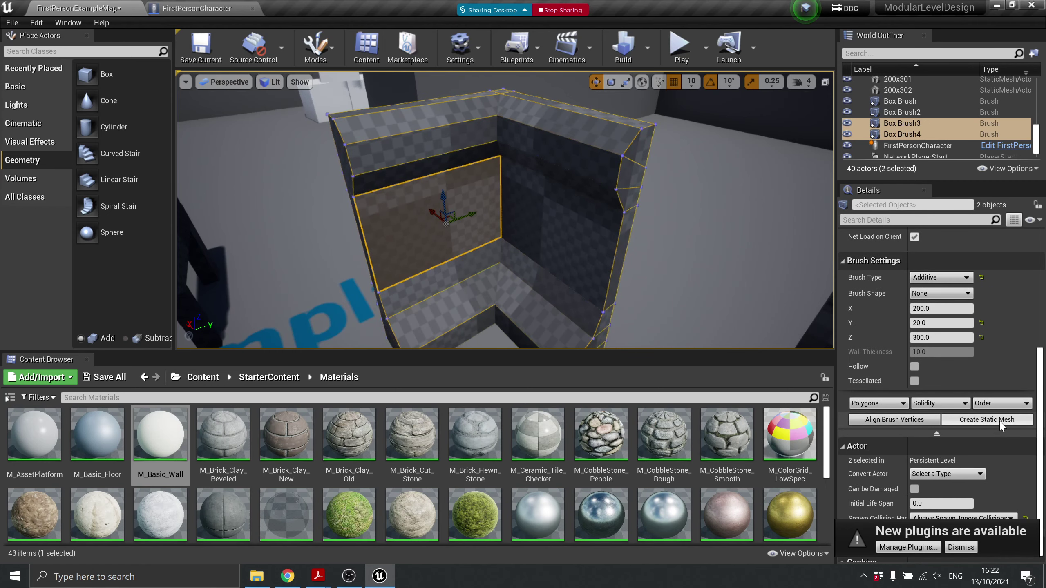
left_click(1004, 420)
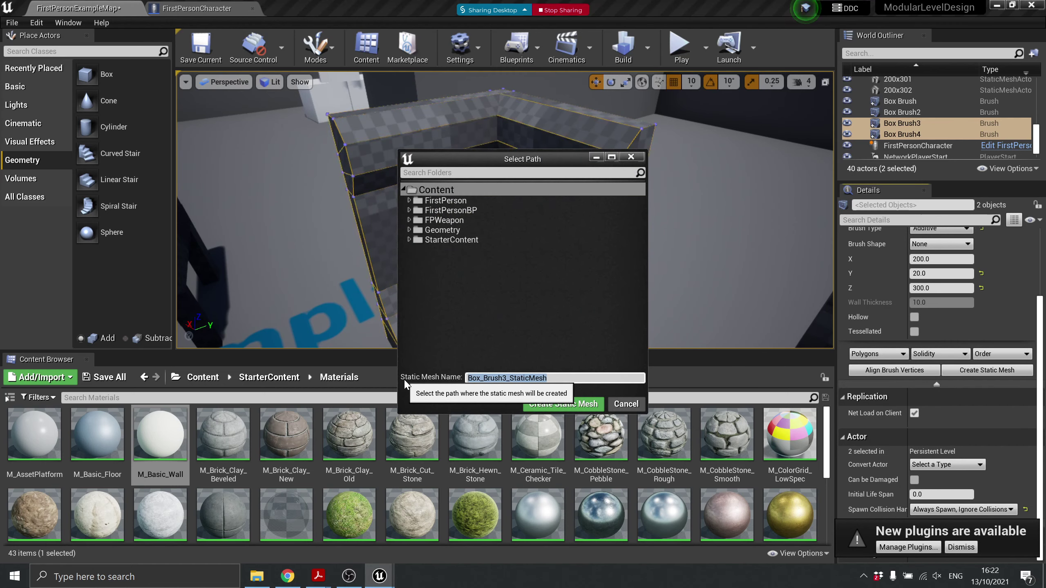
type("20")
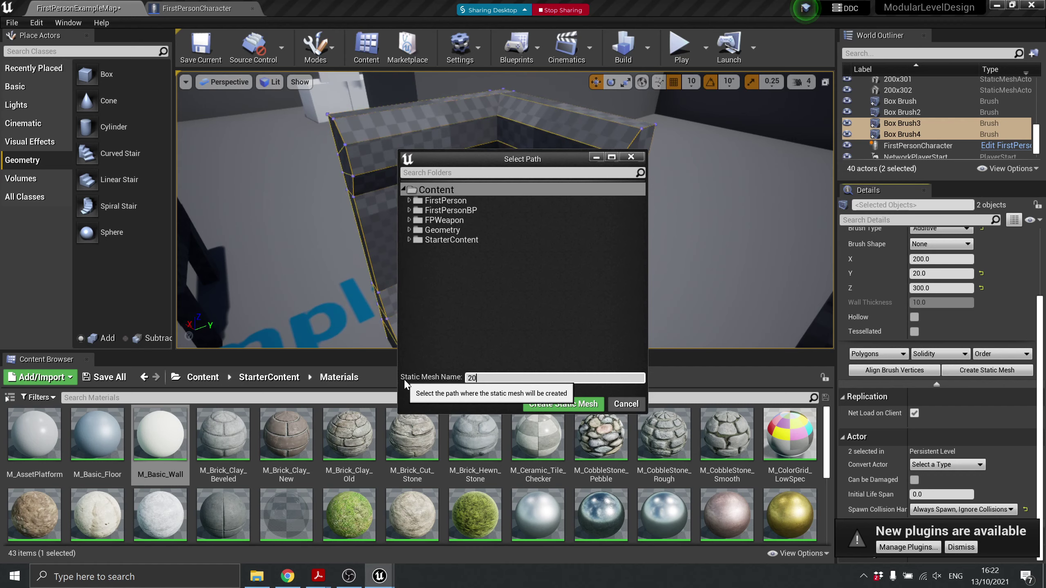
type("0x300Corner")
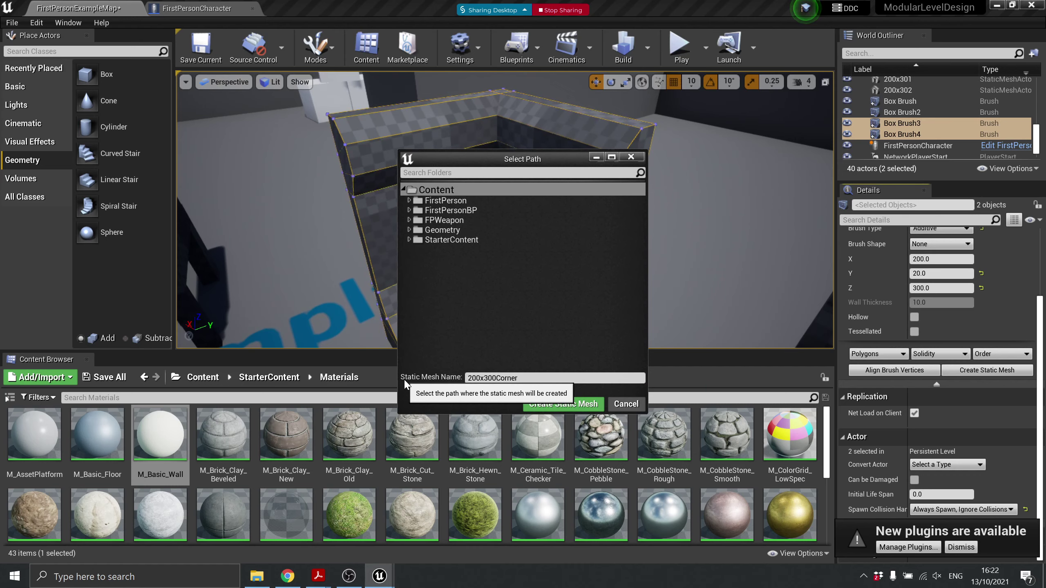
left_click(563, 404)
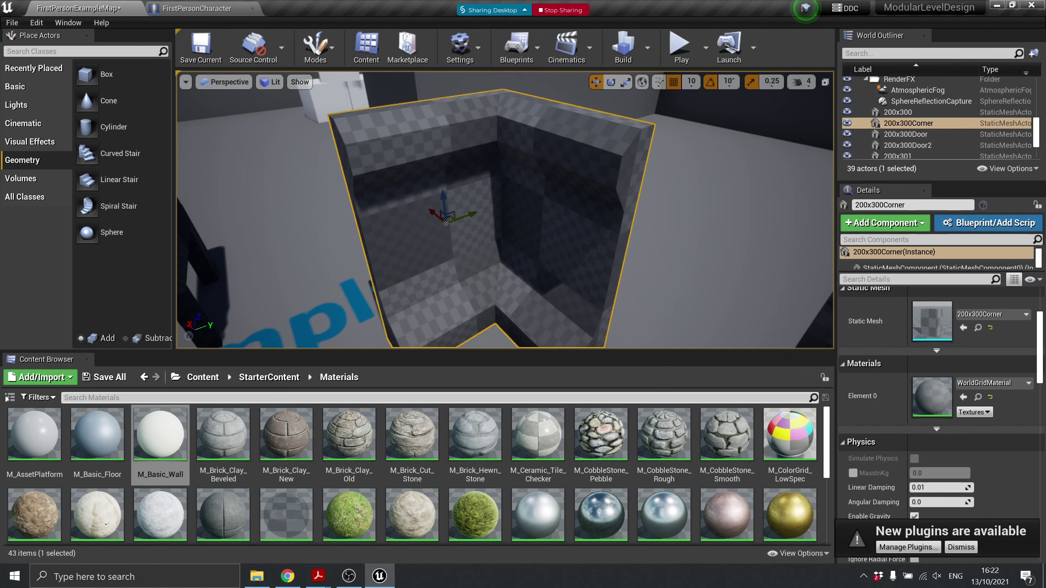
Show the top-level Content folder in the Content Browser
scroll(531, 236, "up", 5)
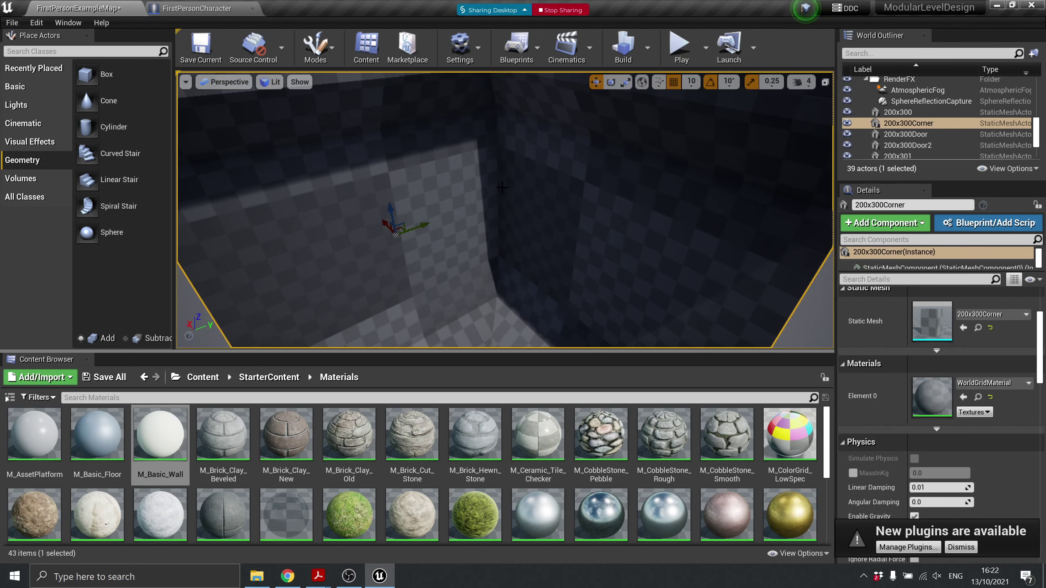
scroll(531, 236, "down", 5)
scroll(518, 165, "up", 2)
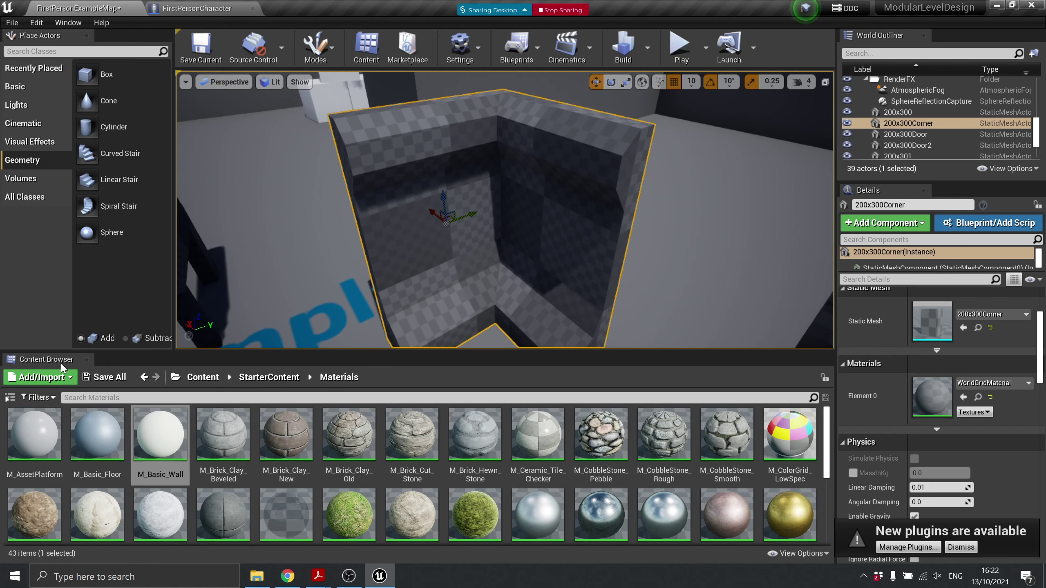
left_click(185, 378)
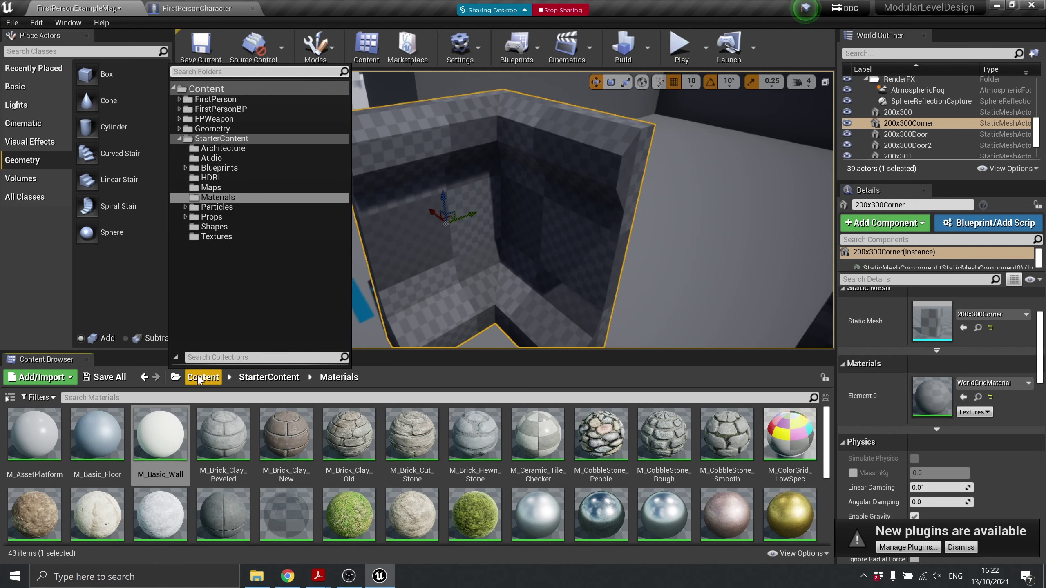
left_click(200, 90)
Move the 200x300Corner mesh away from the other wall pieces onto open floor
scroll(451, 346, "down", 3)
scroll(451, 348, "down", 2)
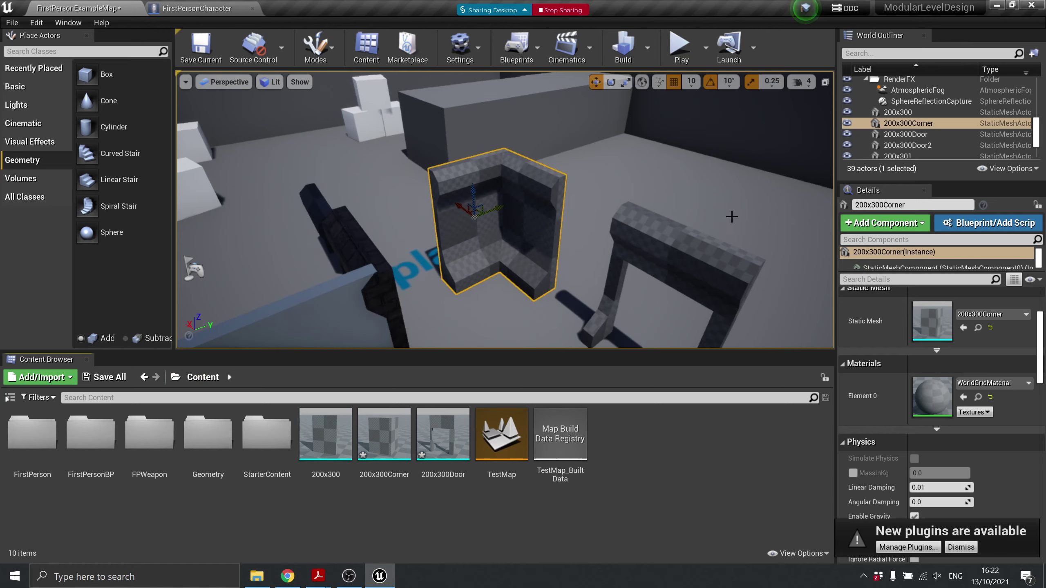
left_click(678, 252)
left_click(539, 204)
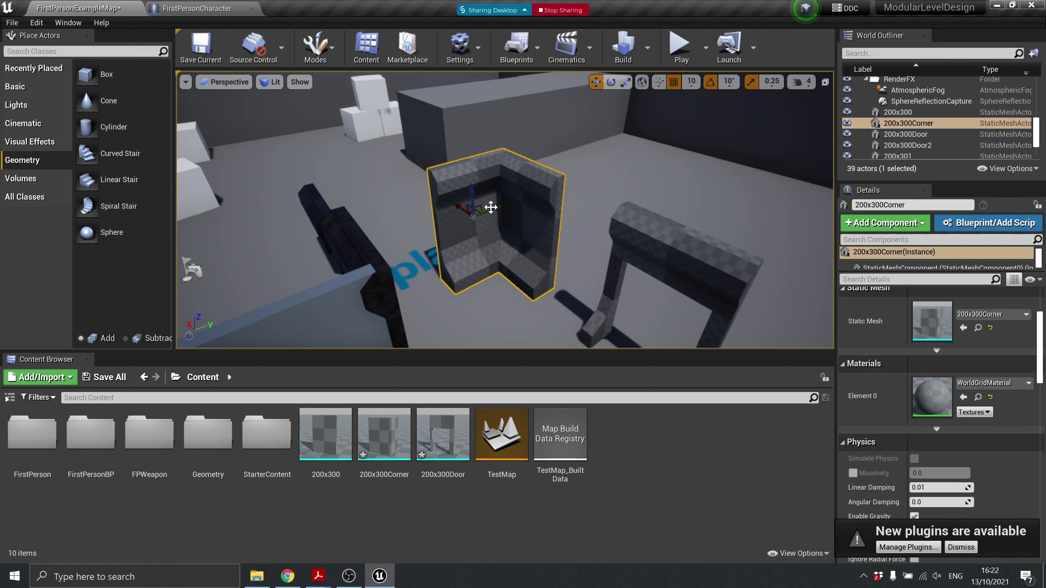
left_click_drag(474, 211, 268, 249)
right_click_drag(267, 249, 247, 288)
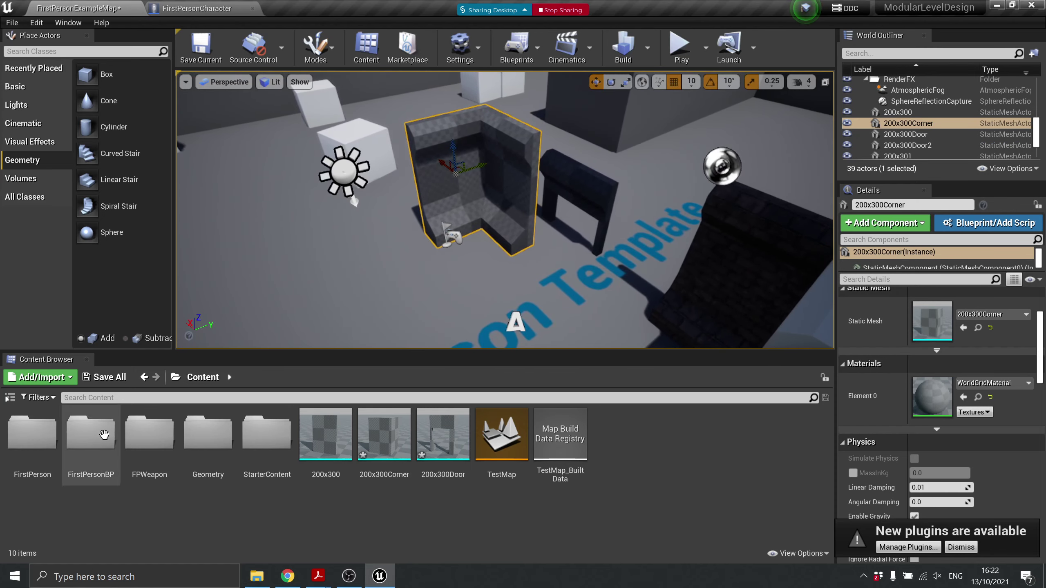
Place a 200x300 wall mesh in the level beside the corner piece and drop it to the floor
left_click_drag(385, 441, 379, 269)
key("ctrl+z")
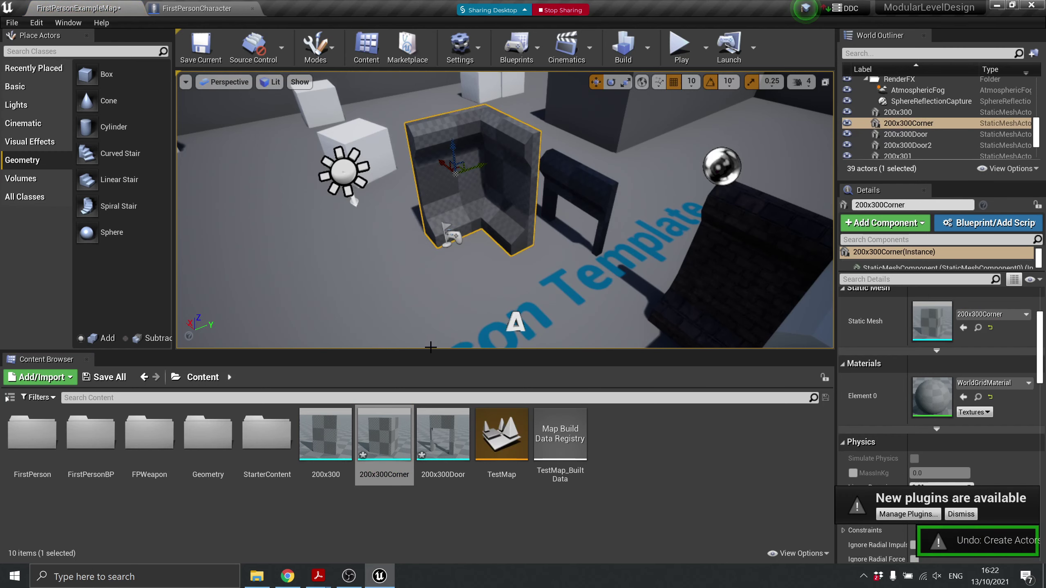
left_click_drag(326, 437, 376, 118)
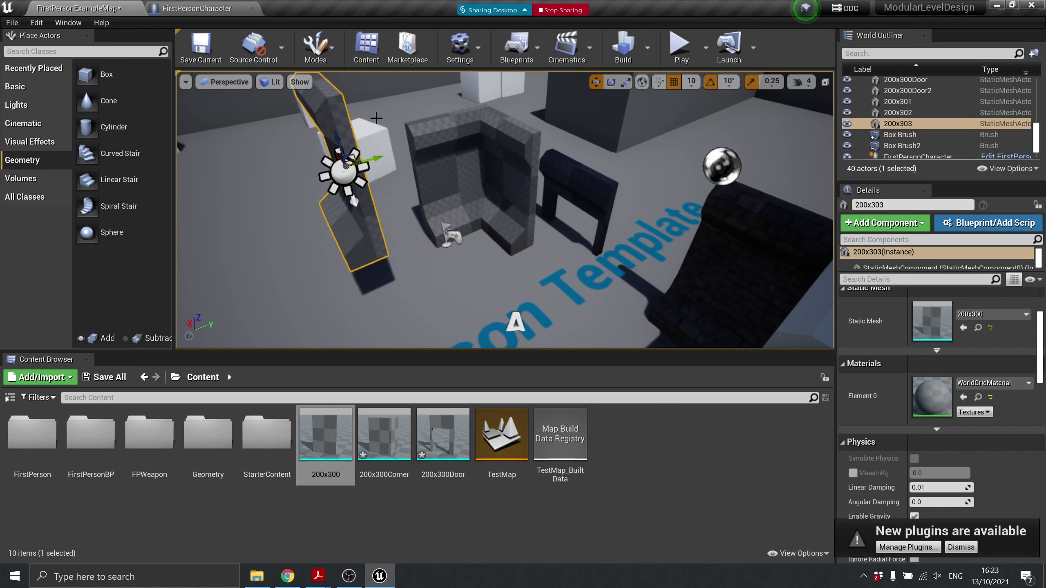
key("End")
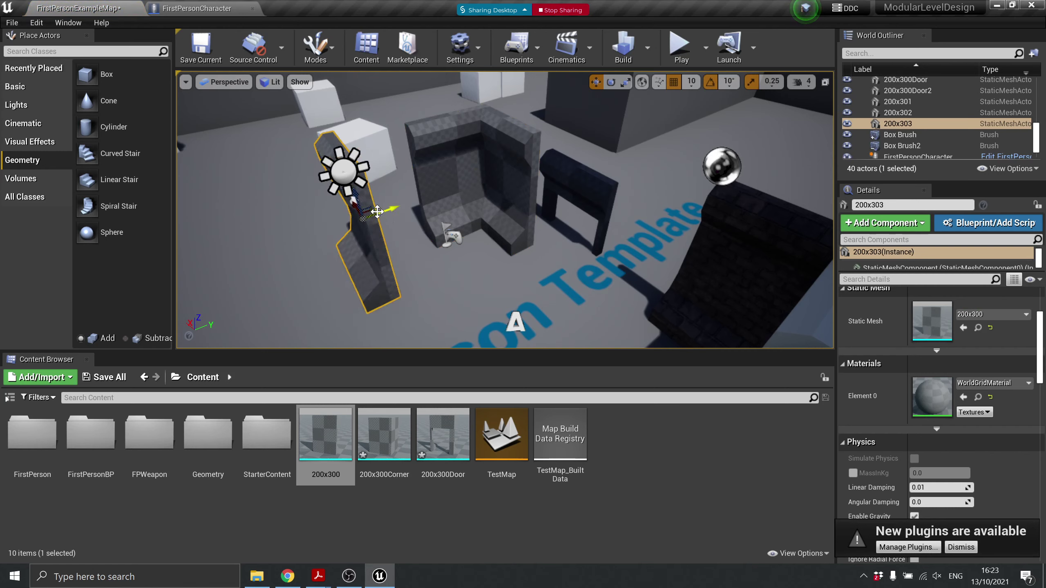
Move the new 200x300 wall so it sits flush against the open end of the corner piece
left_click_drag(366, 206, 447, 181)
key("ctrl+z")
key("f")
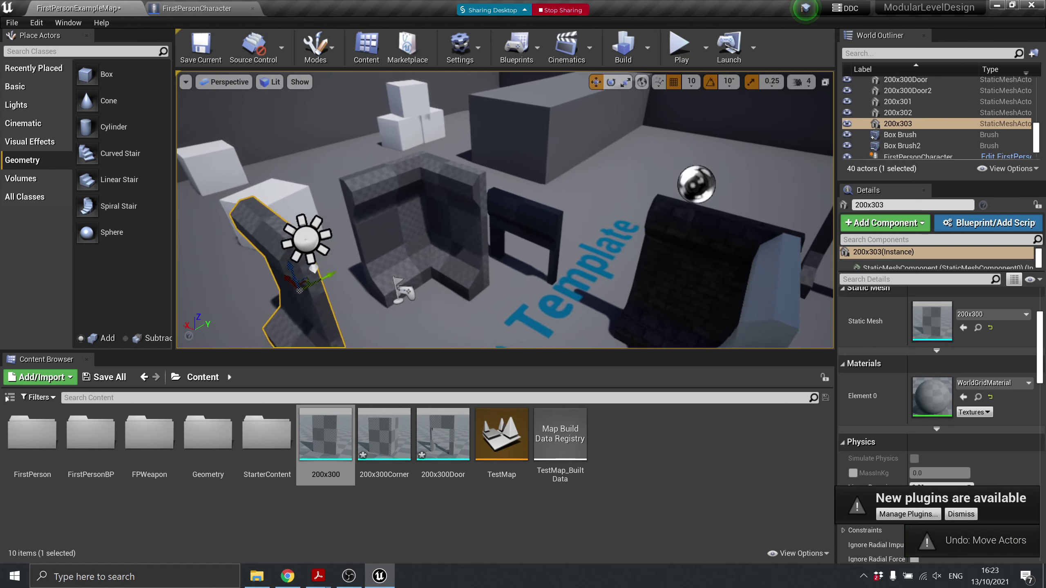
left_click_drag(480, 266, 676, 212)
left_click_drag(614, 207, 653, 215)
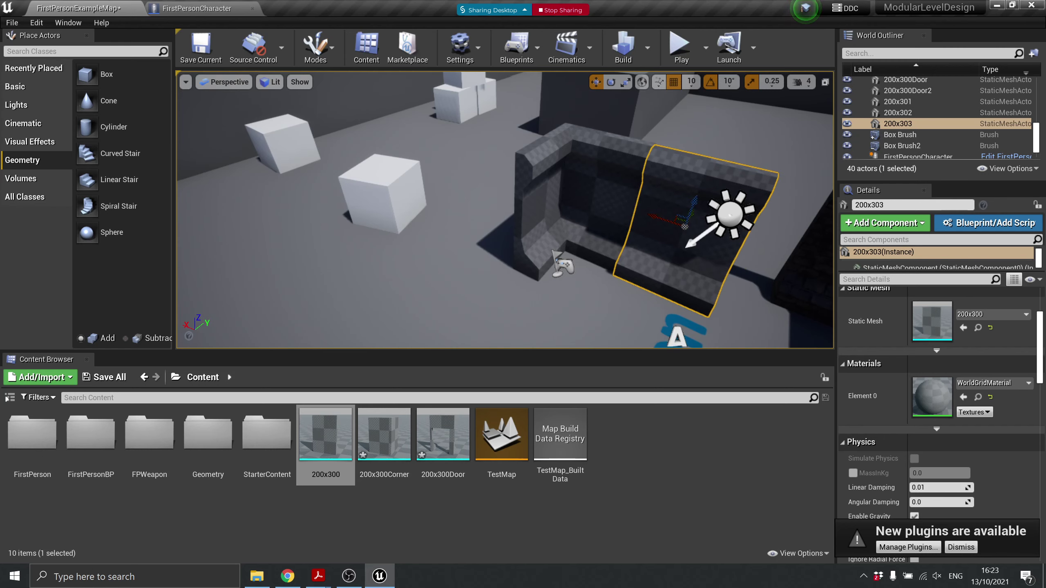
key("f")
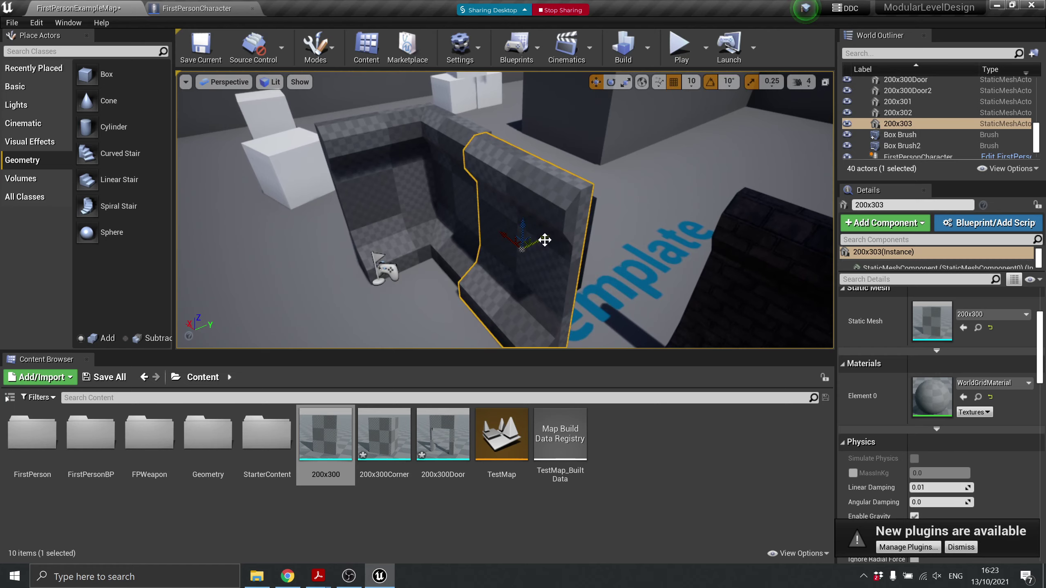
left_click_drag(544, 239, 551, 237)
right_click_drag(525, 229, 577, 220)
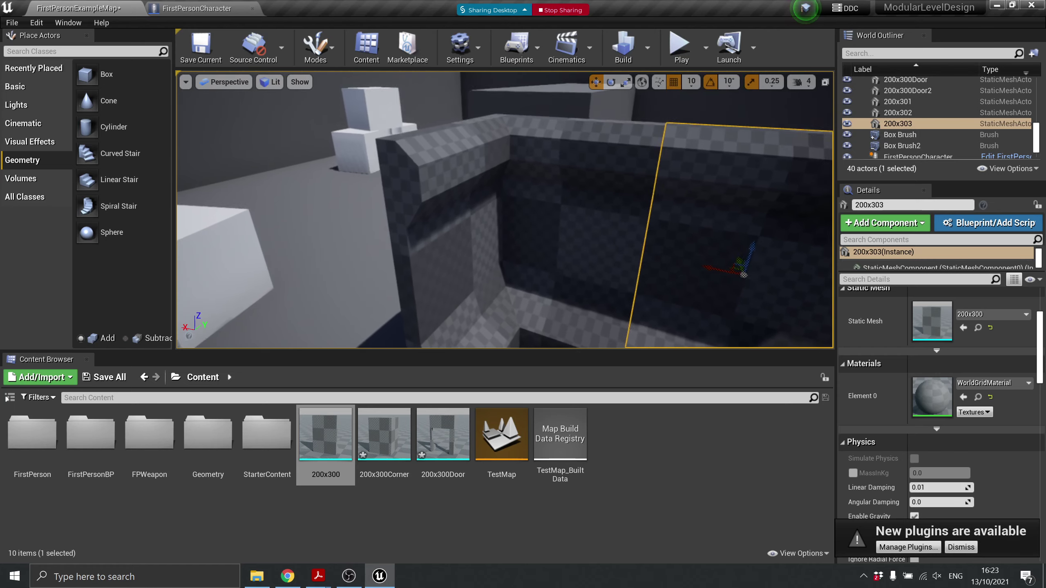
Place a 200x300Door mesh in the level near the free end of the 200x300 wall
key("s")
right_click_drag(403, 226, 404, 226)
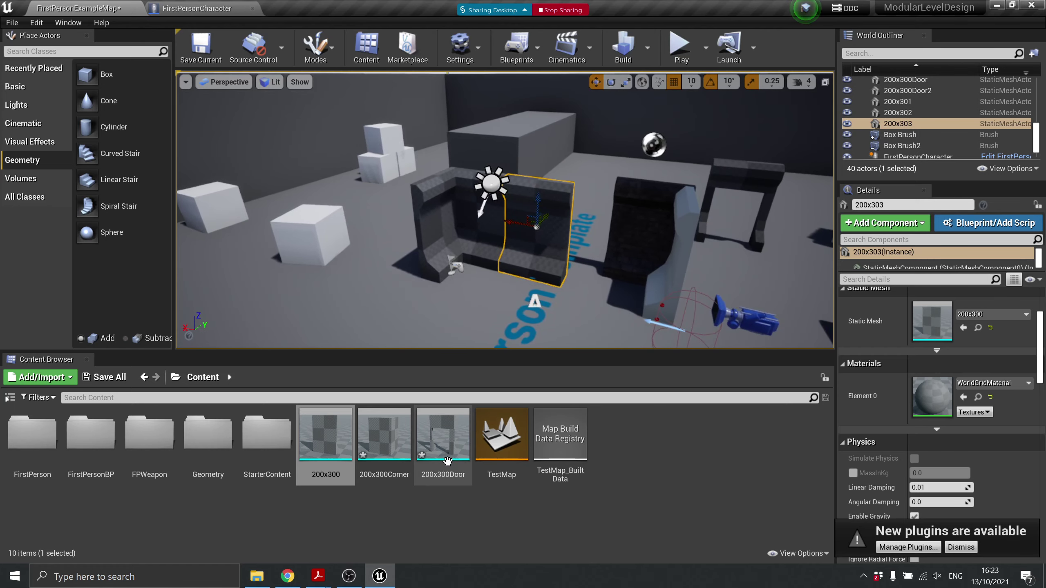
left_click_drag(447, 461, 598, 238)
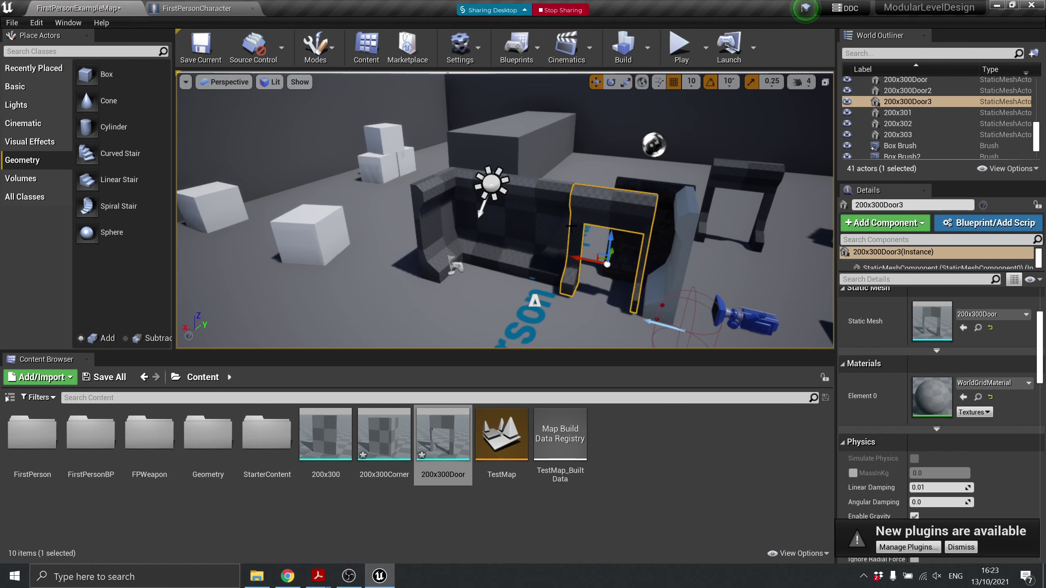
Slide the new door piece along the X axis until it meets the end of the adjoining wall
right_click(572, 199)
right_click(563, 201)
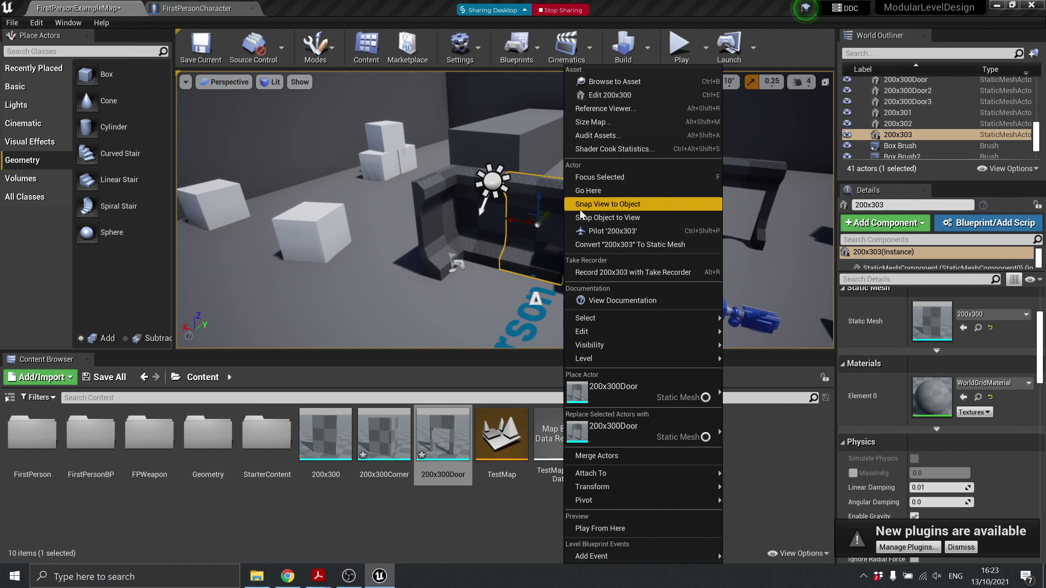
right_click(518, 247)
left_click(593, 201)
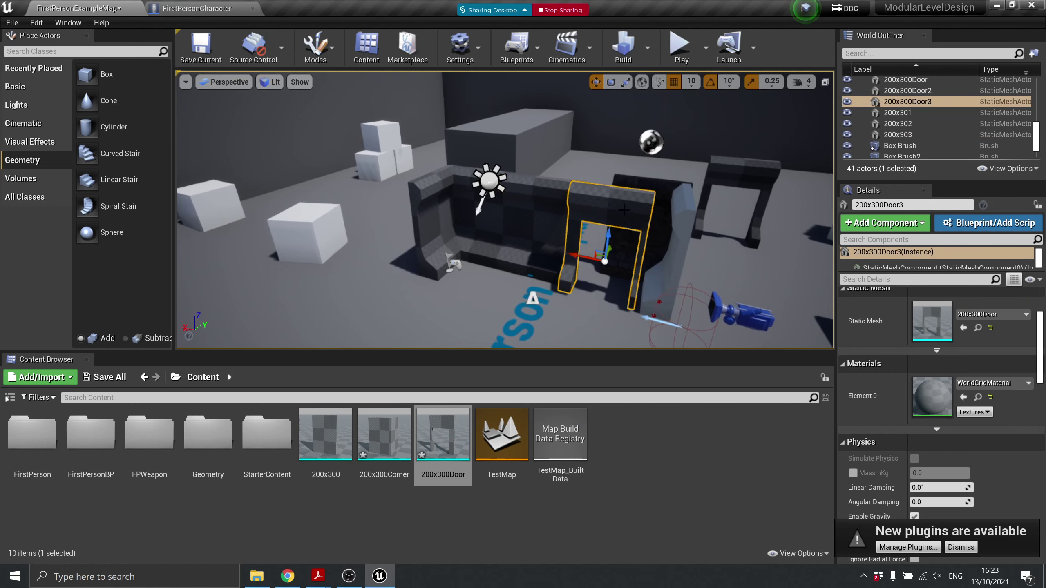
mouse_move(612, 238)
right_mouse_down()
mouse_move(626, 241)
mouse_move(598, 241)
mouse_move(613, 238)
right_mouse_up()
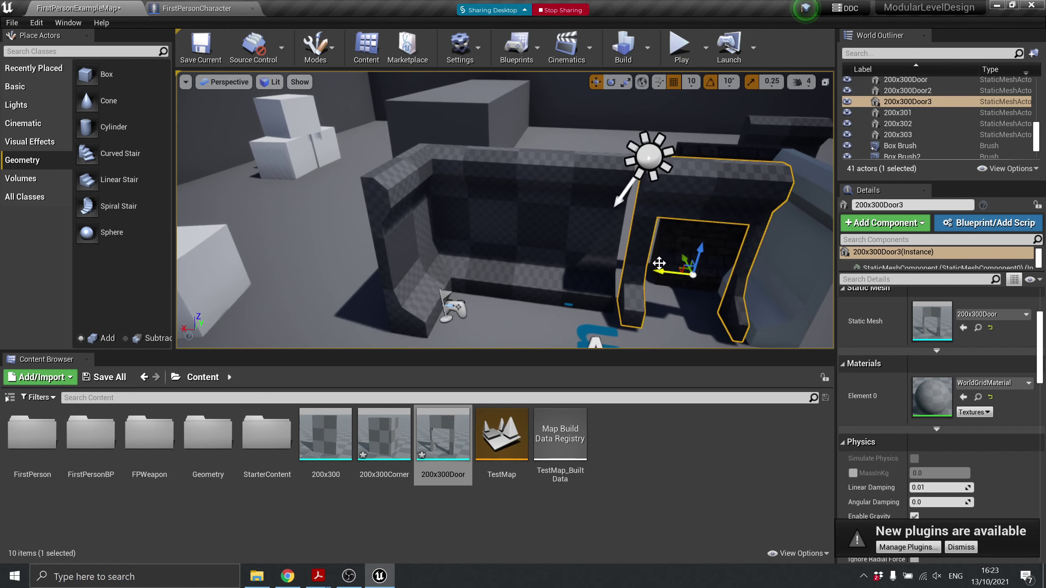
mouse_move(661, 270)
left_mouse_down()
mouse_move(647, 270)
mouse_move(669, 255)
mouse_move(657, 230)
mouse_move(667, 253)
mouse_move(645, 263)
left_mouse_up()
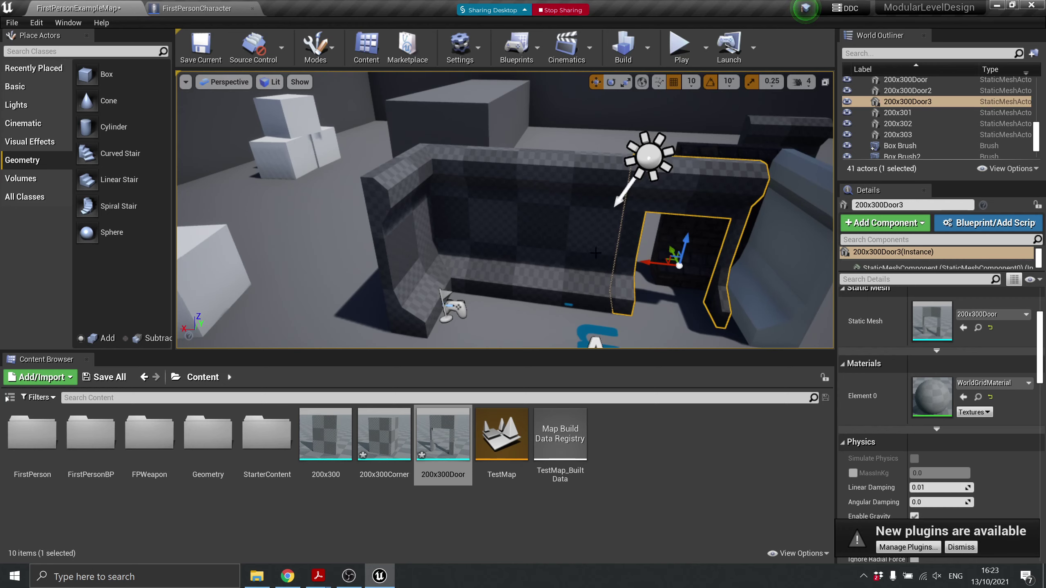
Slide the middle 200x300 wall into the corner piece along the X axis, and return it flush against the door piece
scroll(595, 253, "up", 4)
scroll(627, 252, "down", 3)
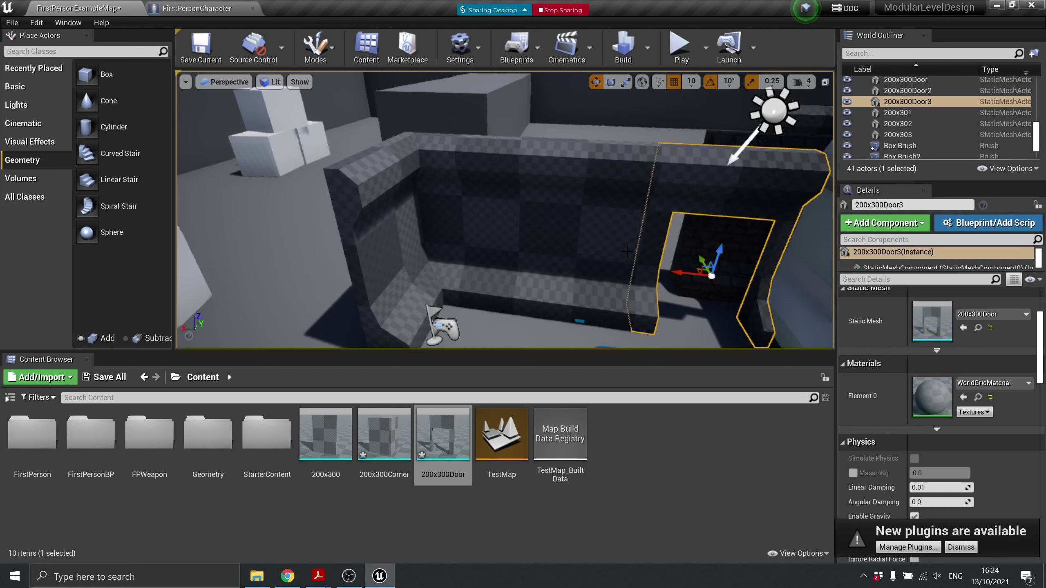
left_click(574, 224)
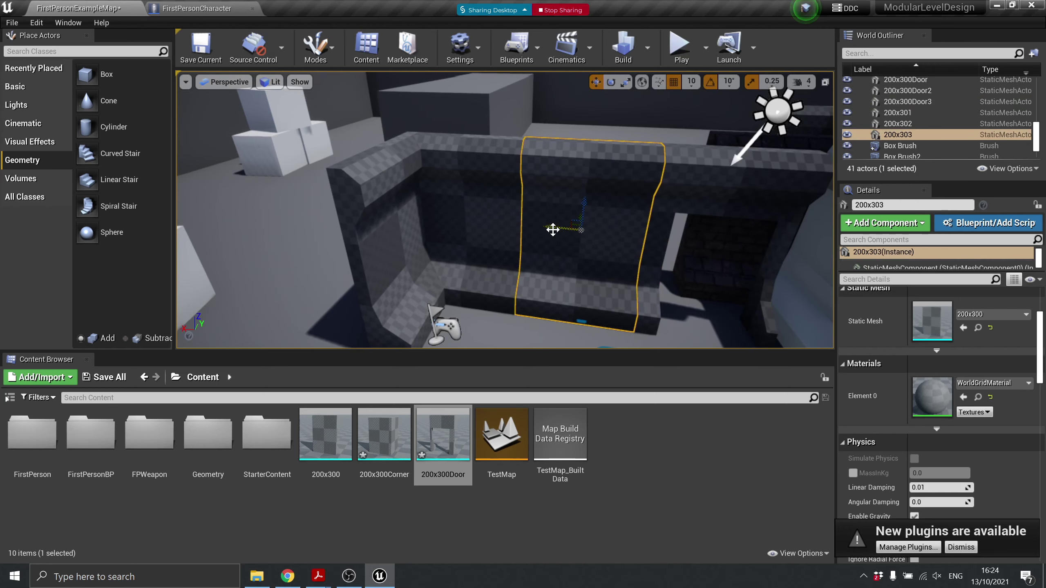
left_click_drag(547, 228, 537, 229)
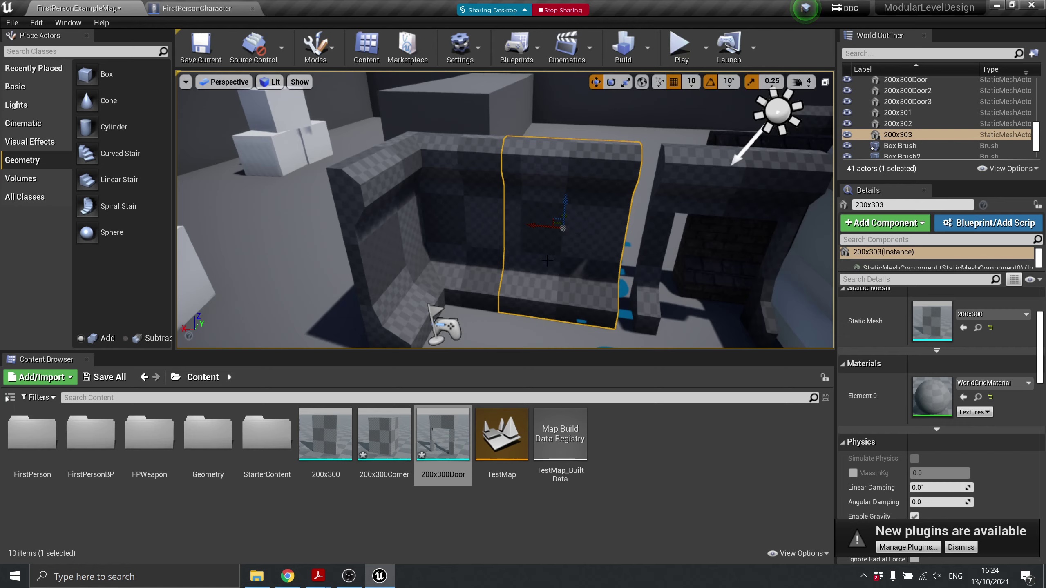
right_click_drag(525, 331, 521, 302)
key("w")
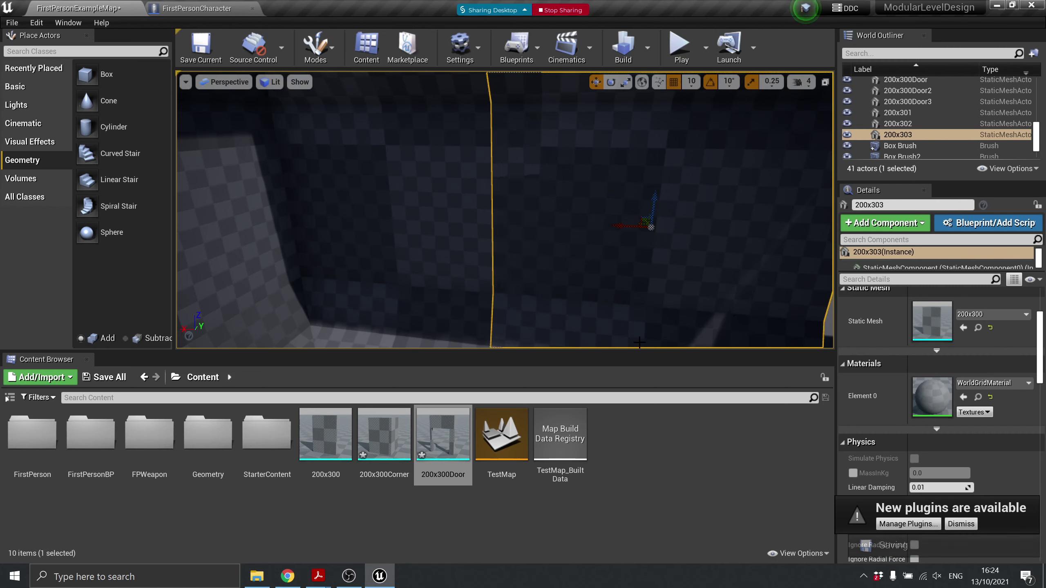
left_click_drag(626, 227, 666, 231)
Add an additive box brush to the level beside the outer side of the corner piece
scroll(628, 203, "down", 3)
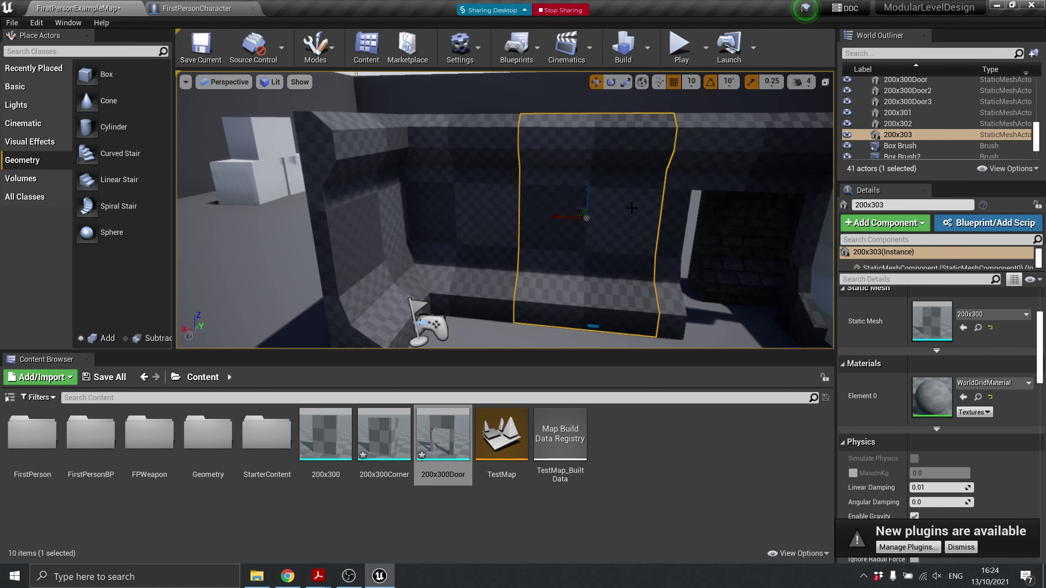
scroll(515, 180, "up", 1)
scroll(516, 180, "up", 3)
scroll(520, 178, "down", 3)
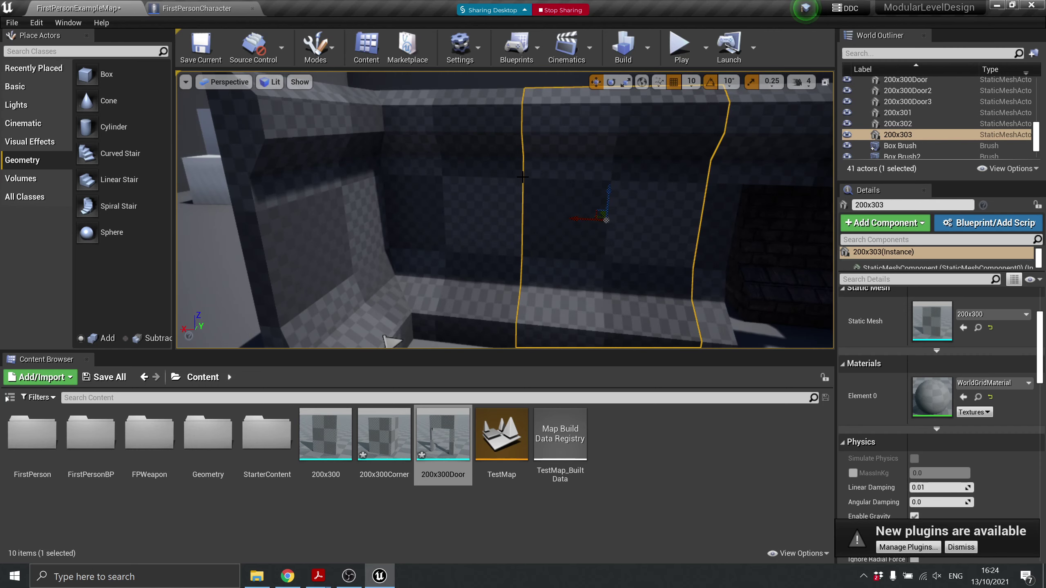
scroll(524, 176, "down", 3)
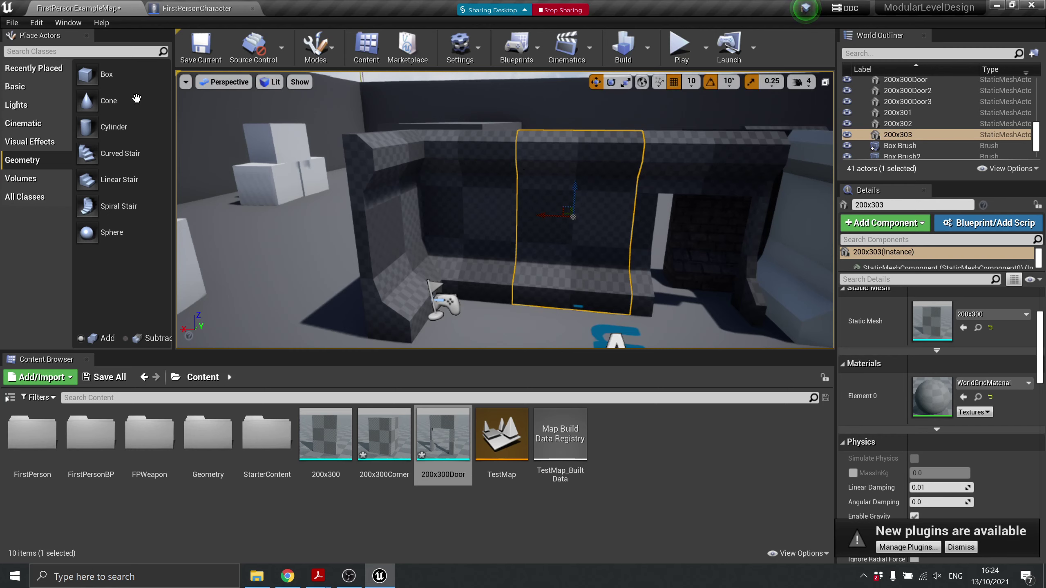
left_click_drag(105, 75, 265, 290)
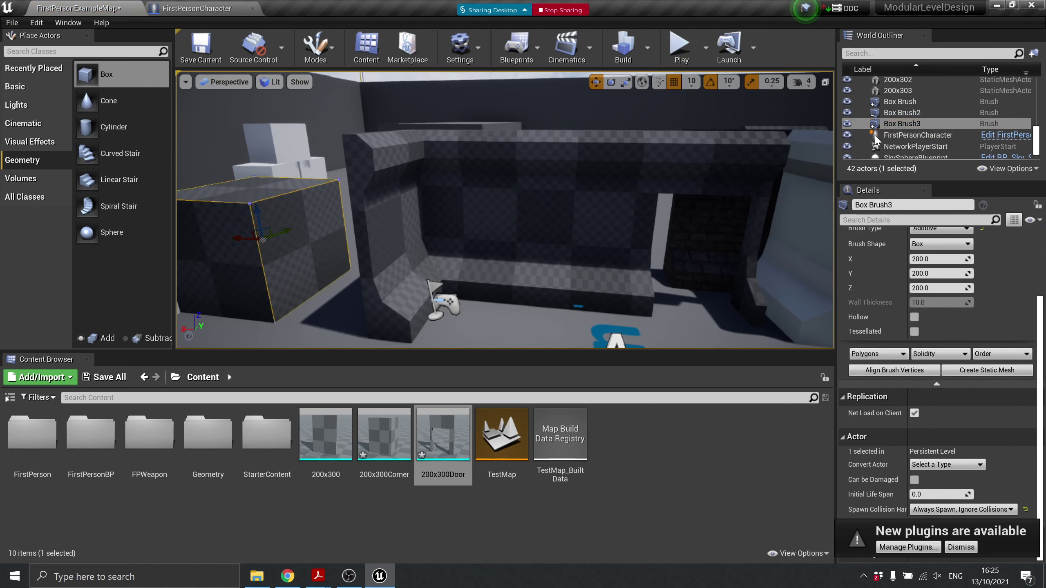
Set the Z size of the new box brush to 20 to form a thin 200 x 200 floor slab
scroll(1015, 279, "up", 2)
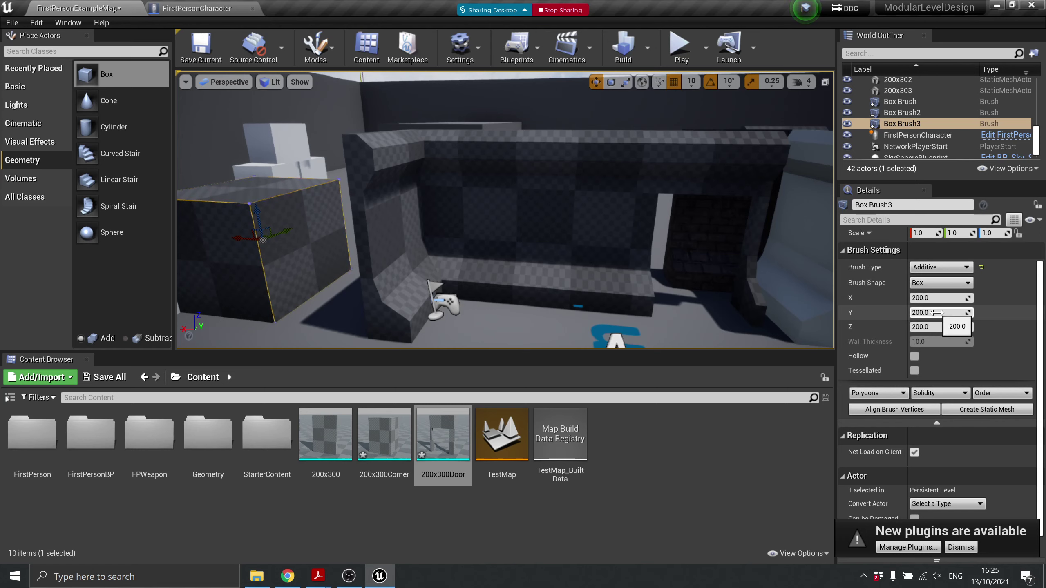
left_click(936, 326)
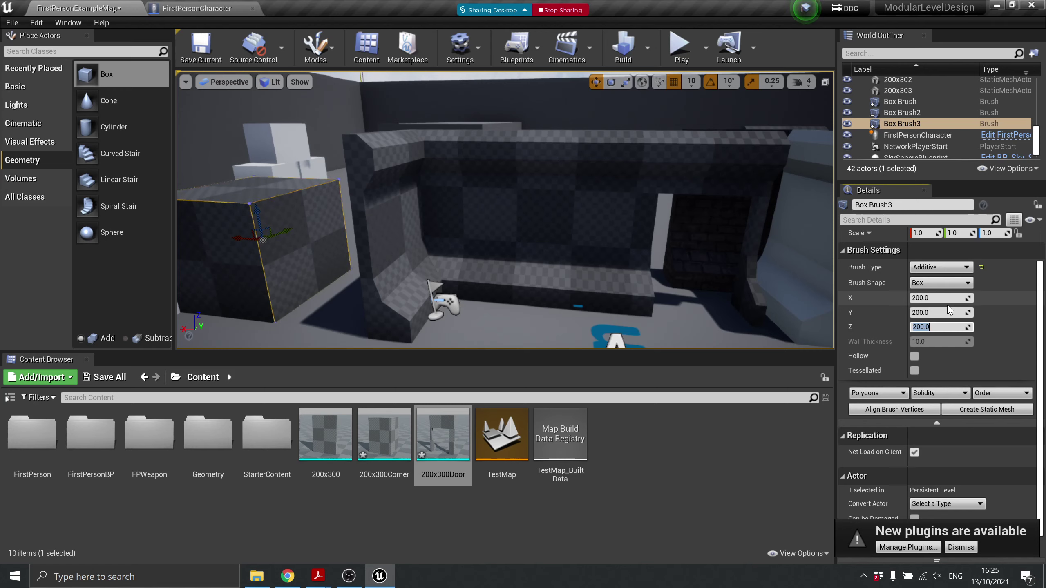
type("210")
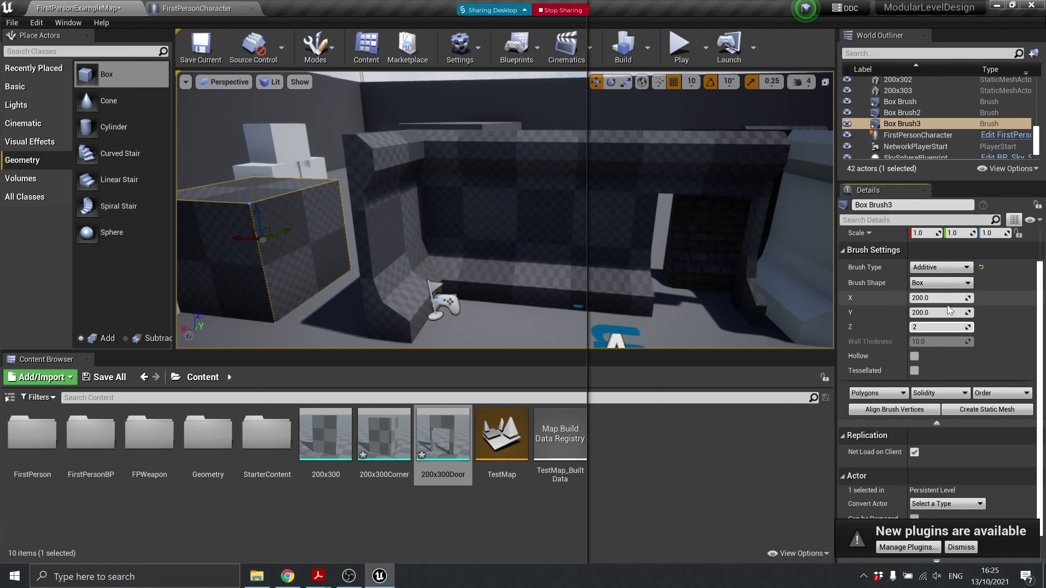
key("Return")
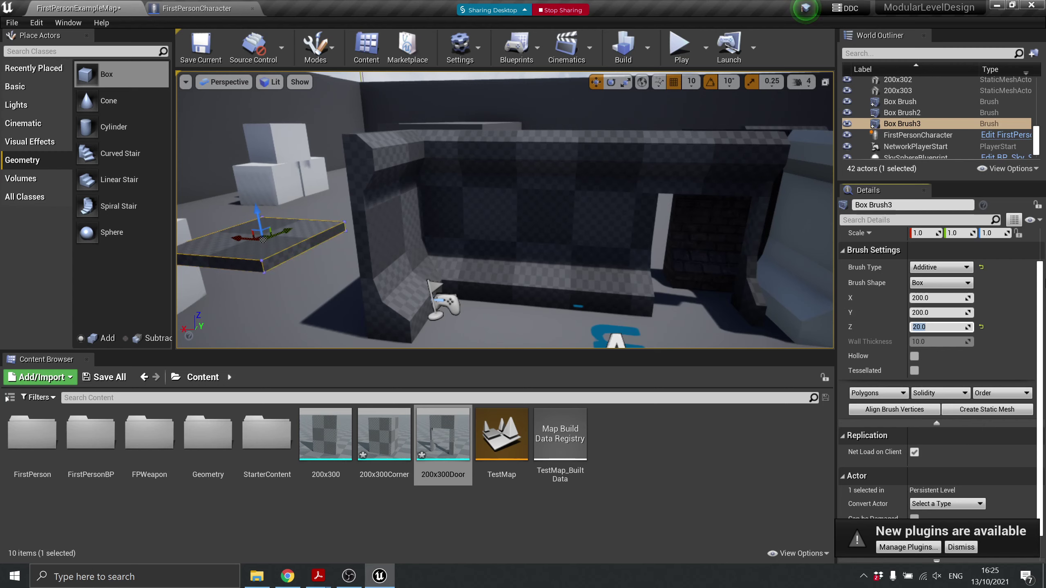
Create a static mesh named 200x200Floor from the slab brush in the Content folder and move it in front of the corner wall section
left_click(999, 411)
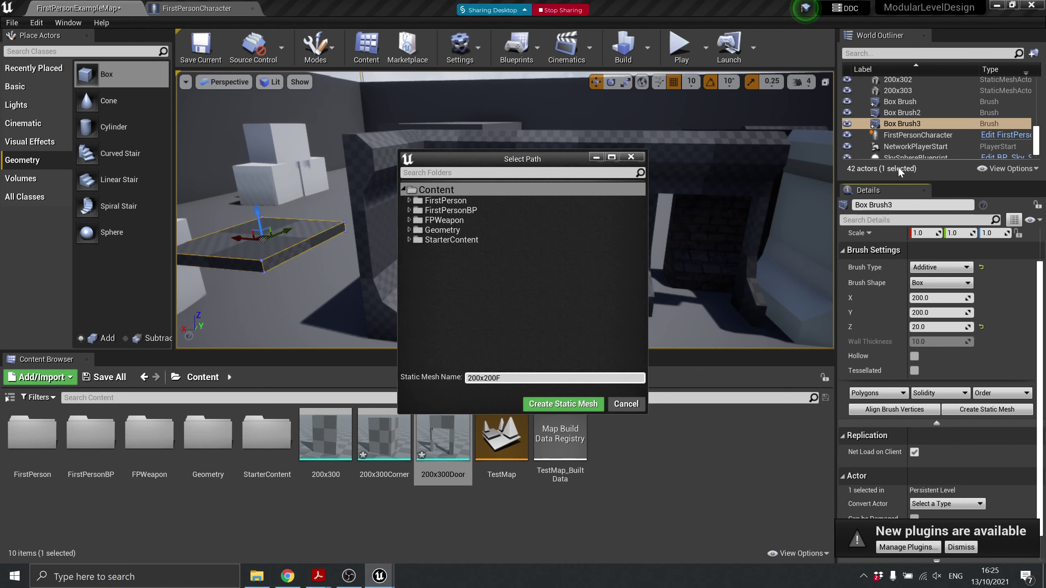
type("r")
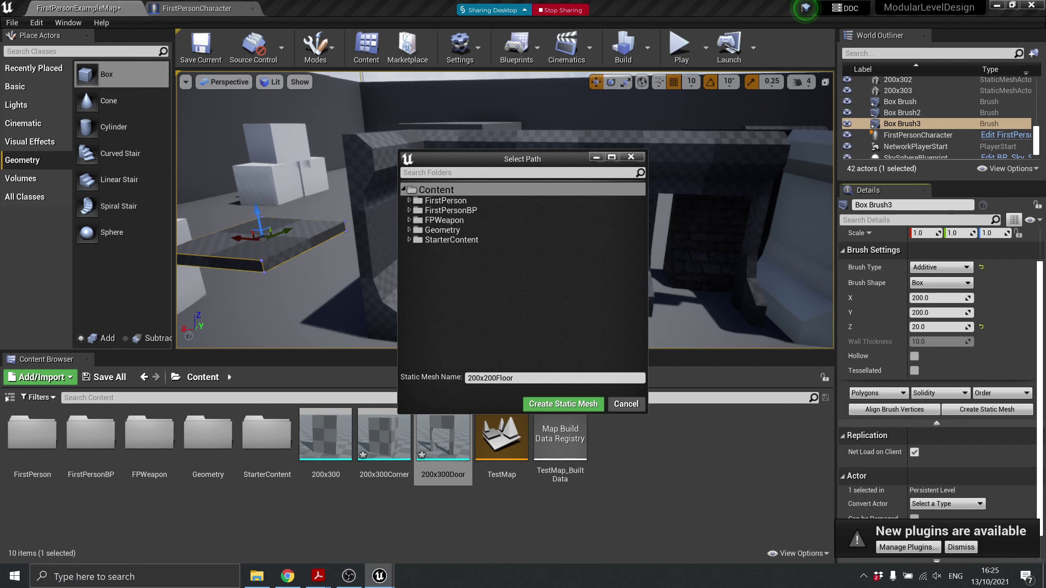
left_click(593, 404)
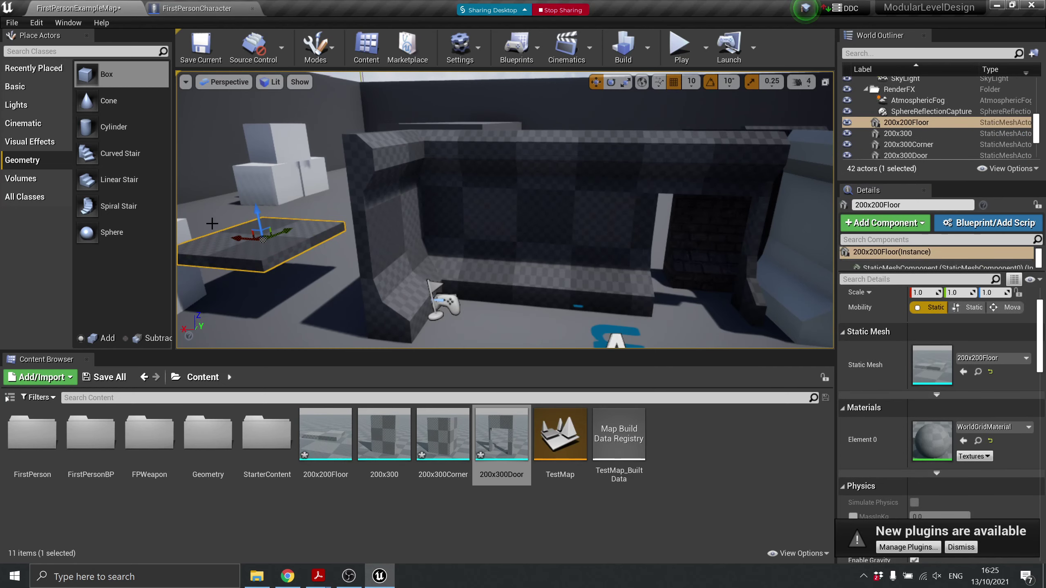
left_click_drag(241, 240, 494, 316)
scroll(515, 250, "down", 3)
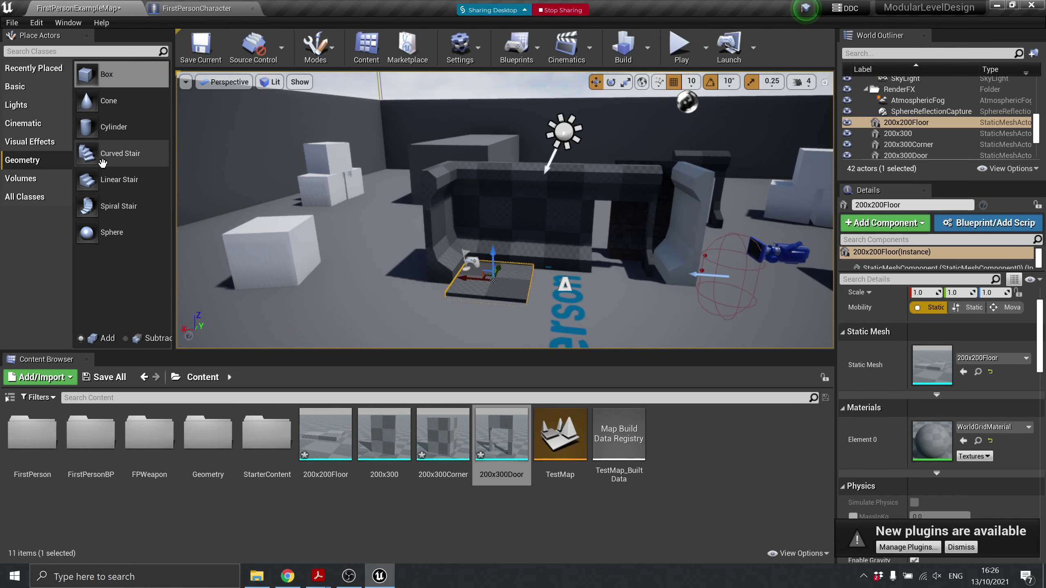
Add an additive linear stair brush in front of the walls and set its number of steps to 15
mouse_move(115, 172)
left_mouse_down()
mouse_move(490, 304)
mouse_move(670, 329)
mouse_move(664, 318)
left_mouse_up()
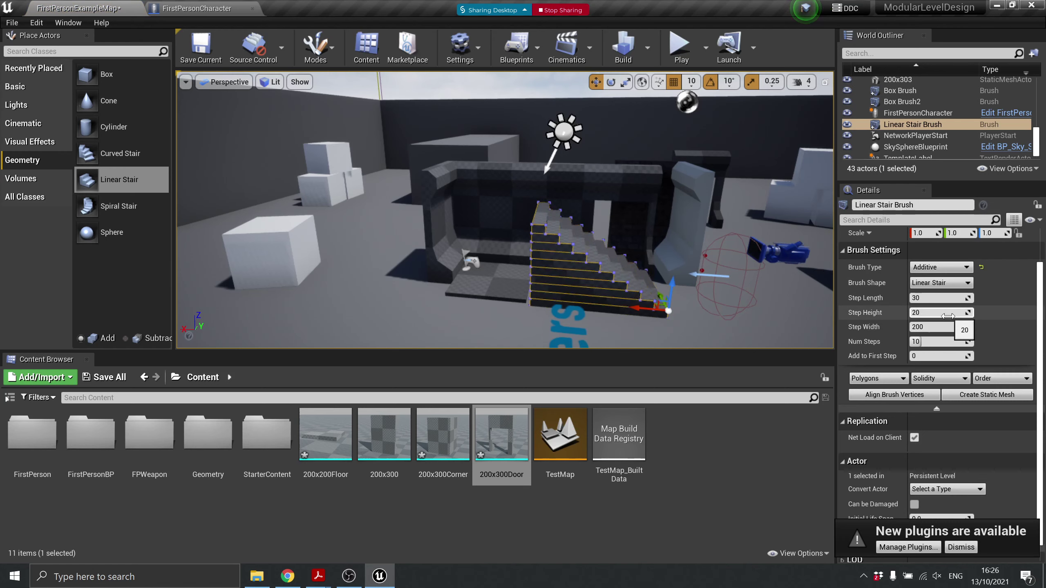
left_click(935, 312)
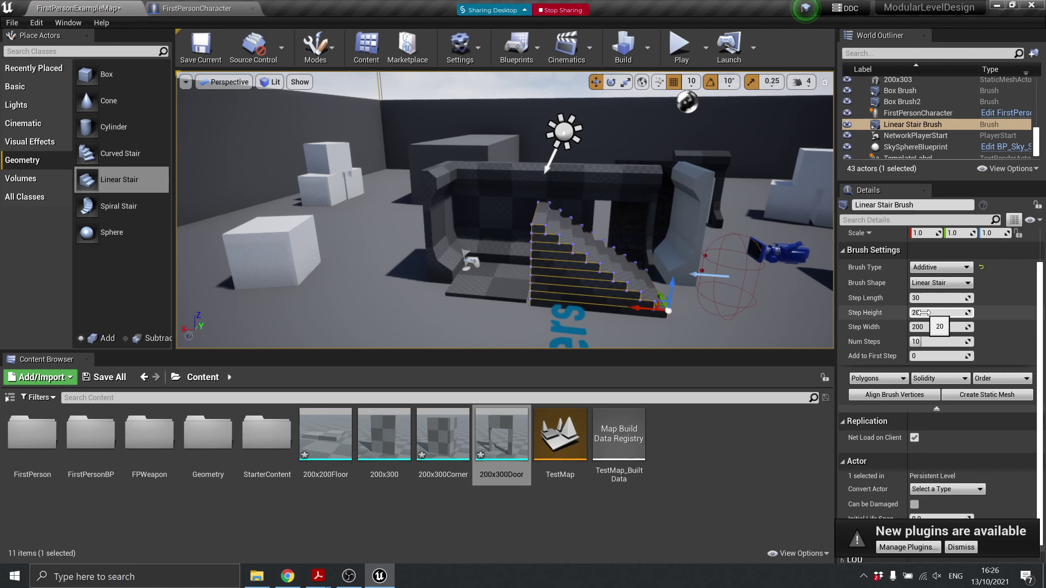
left_click(939, 342)
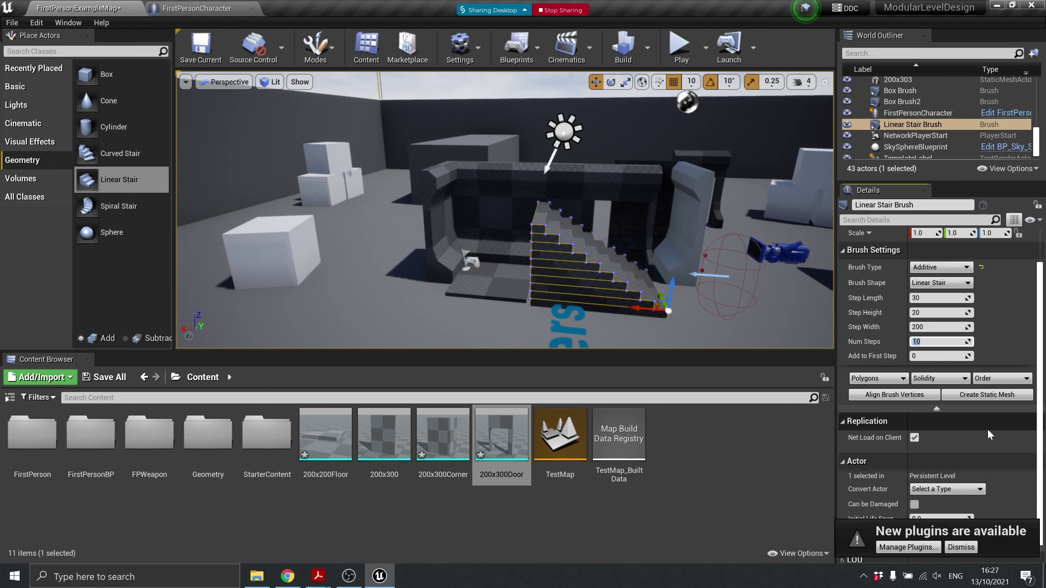
type("15")
key("Return")
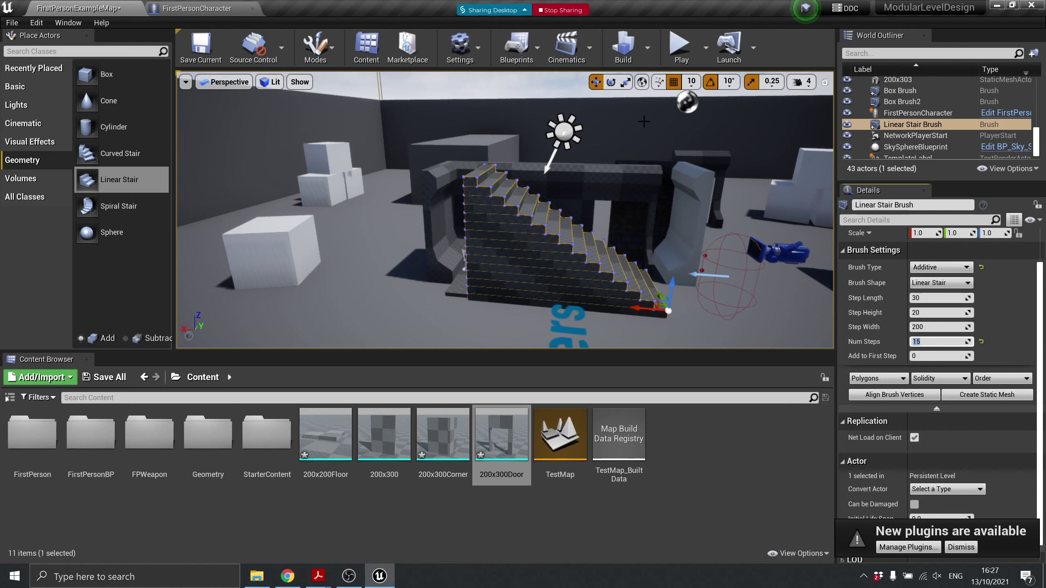
Move the linear stair brush out of the wall assembly onto the open floor behind the walls
left_click(691, 159)
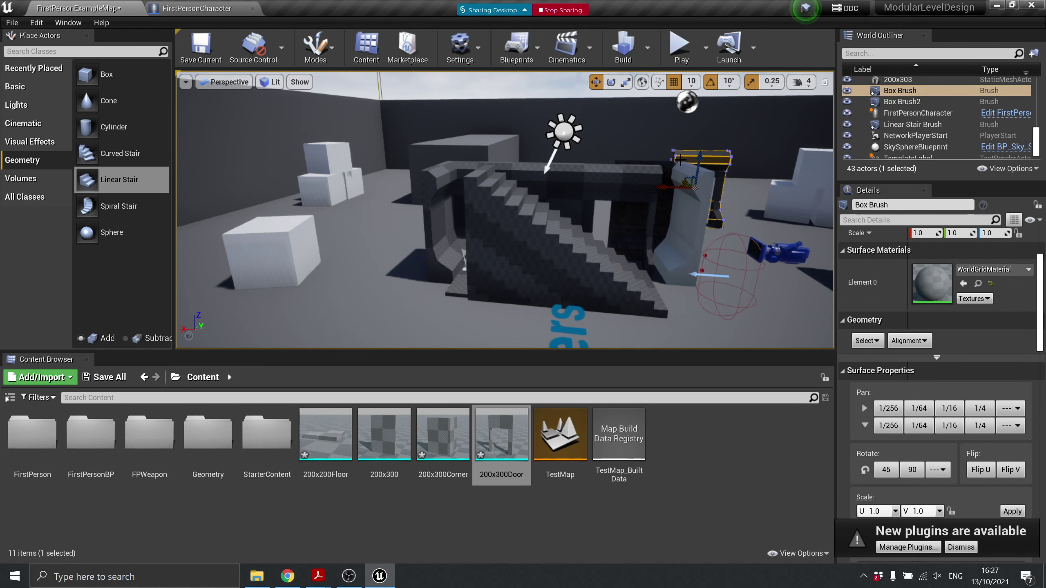
right_click_drag(684, 175, 627, 213)
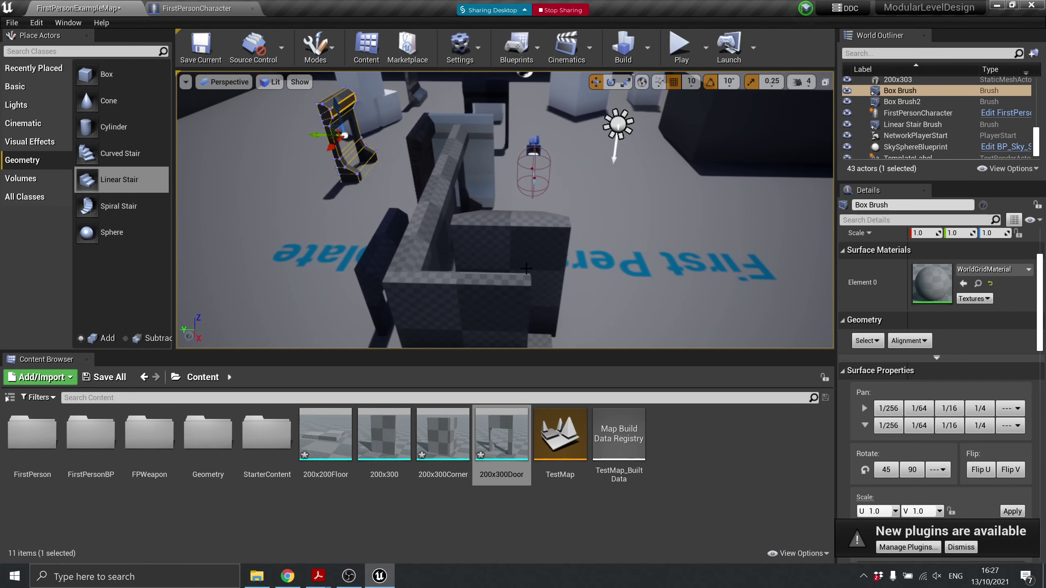
left_click(541, 233)
mouse_move(535, 211)
left_mouse_down()
mouse_move(359, 189)
mouse_move(319, 161)
left_mouse_up()
key("f")
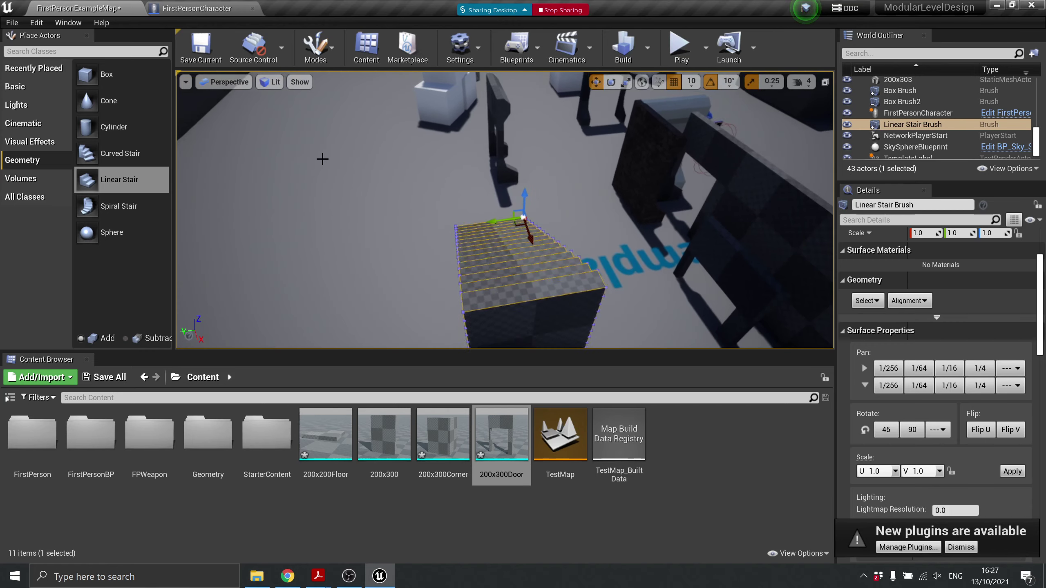
Duplicate the shaped wall box brush to the side of the stairs and add two more copies end to end along them
left_click(510, 101)
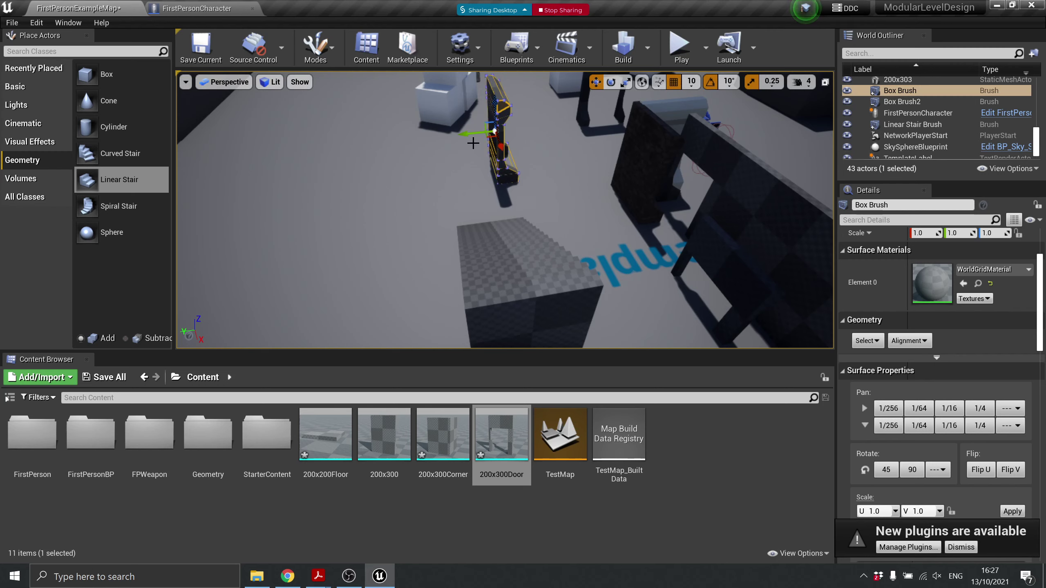
mouse_move(478, 132)
left_mouse_down("alt")
mouse_move(416, 132)
mouse_move(444, 165)
mouse_move(462, 313)
mouse_move(444, 357)
left_mouse_up("alt")
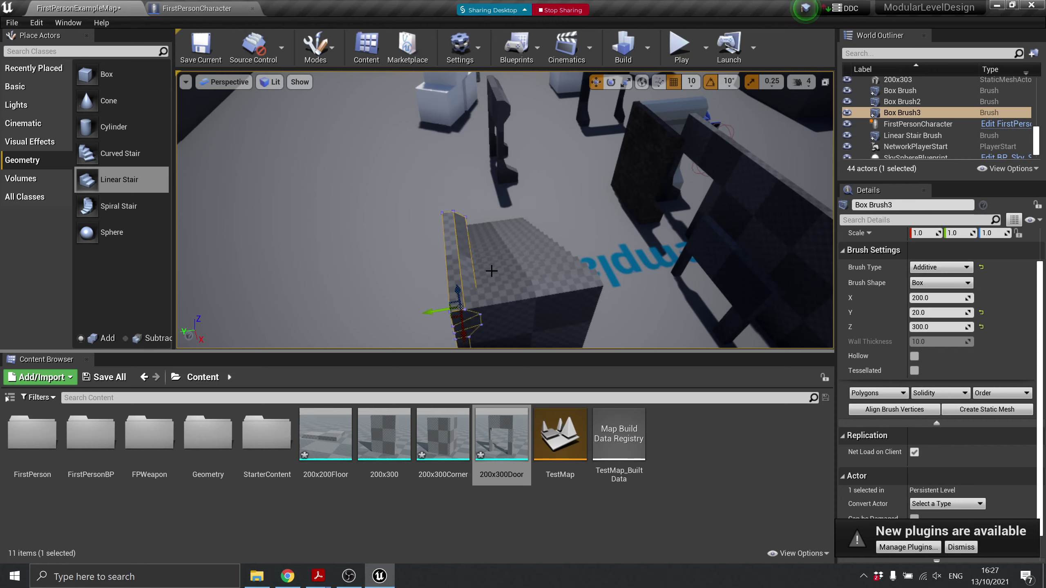
right_click_drag(510, 230, 312, 210)
key("d")
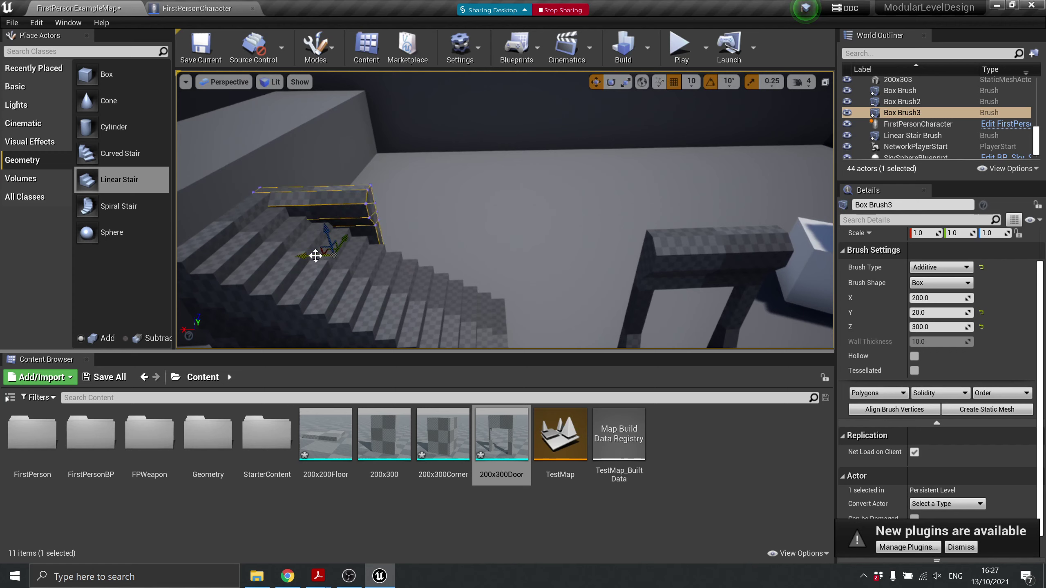
mouse_move(316, 256)
left_mouse_down("alt")
mouse_move(416, 265)
mouse_move(424, 252)
mouse_move(521, 253)
mouse_move(499, 266)
left_mouse_up("alt")
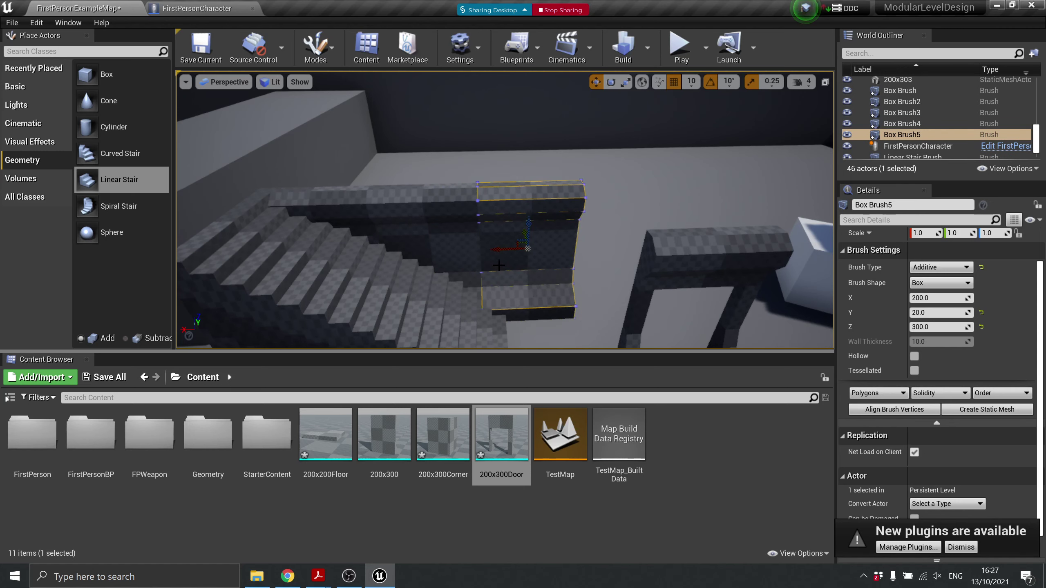
Select the three wall brushes beside the stairs and shift them outward along the Y axis to line up with the staircase's side
mouse_move(499, 265)
right_mouse_down()
mouse_move(455, 251)
mouse_move(472, 245)
mouse_move(454, 248)
mouse_move(560, 188)
mouse_move(645, 206)
right_mouse_up()
scroll(646, 206, "down", 6)
scroll(645, 206, "up", 6)
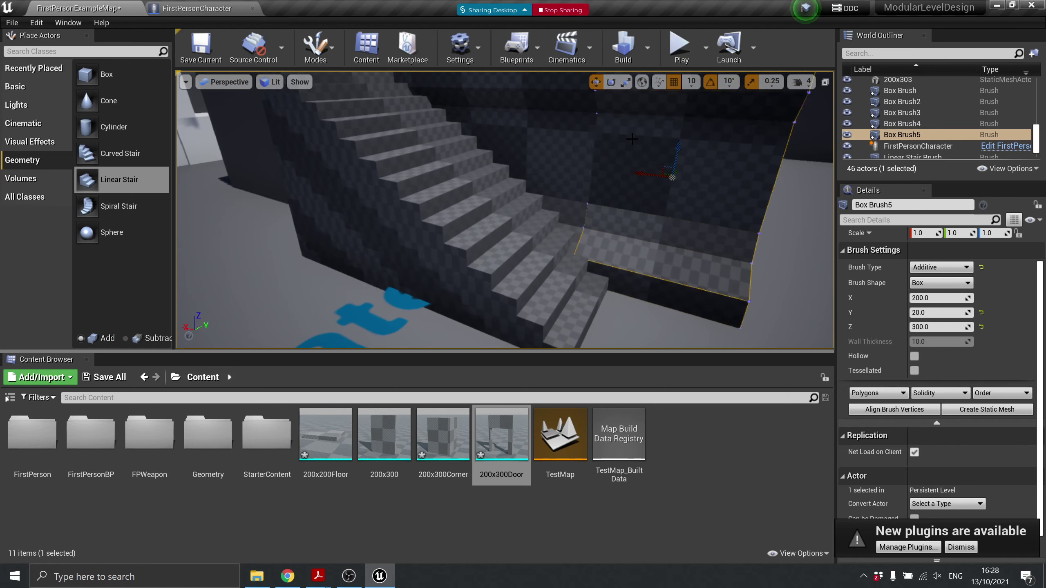
mouse_move(711, 165)
right_mouse_down()
mouse_move(632, 187)
mouse_move(495, 98)
right_mouse_up()
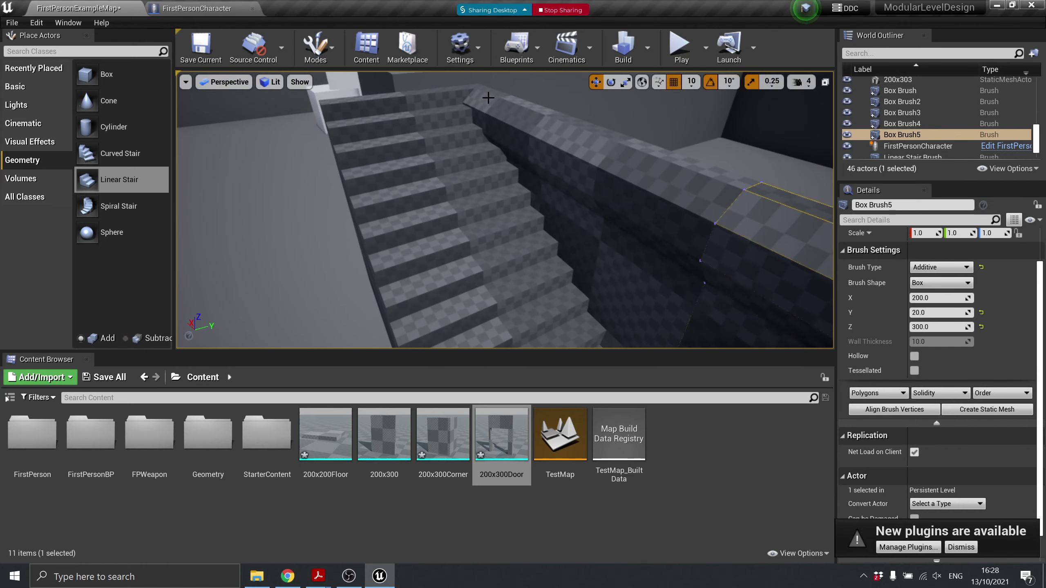
left_click(490, 99, "ctrl")
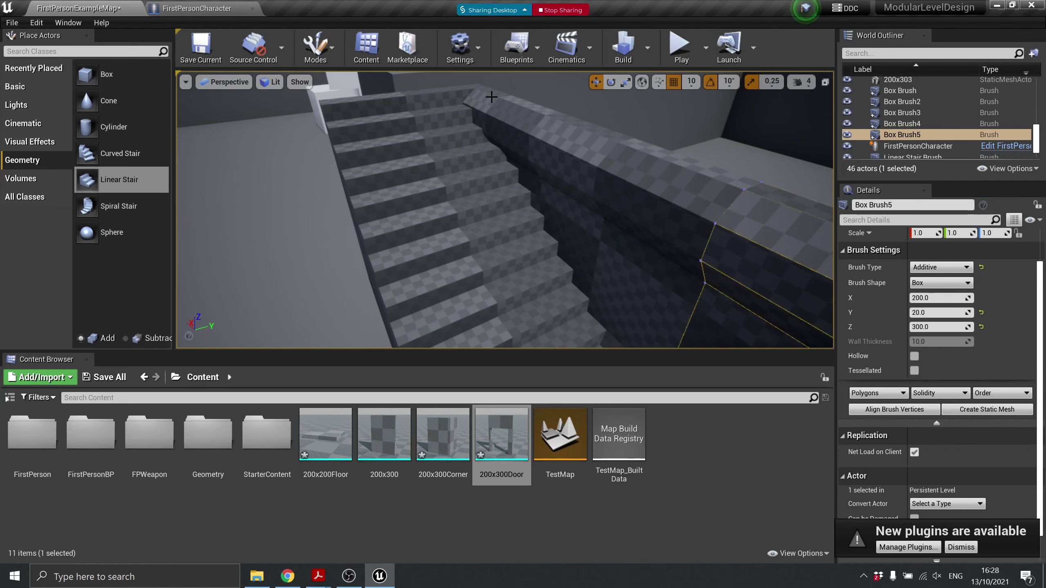
left_click(693, 190, "ctrl")
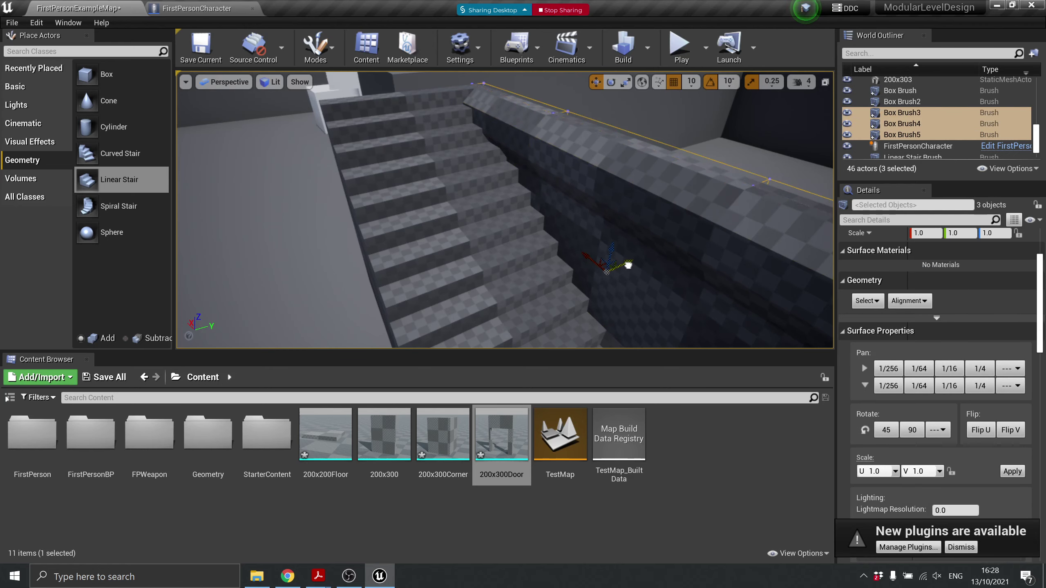
scroll(614, 264, "down", 5)
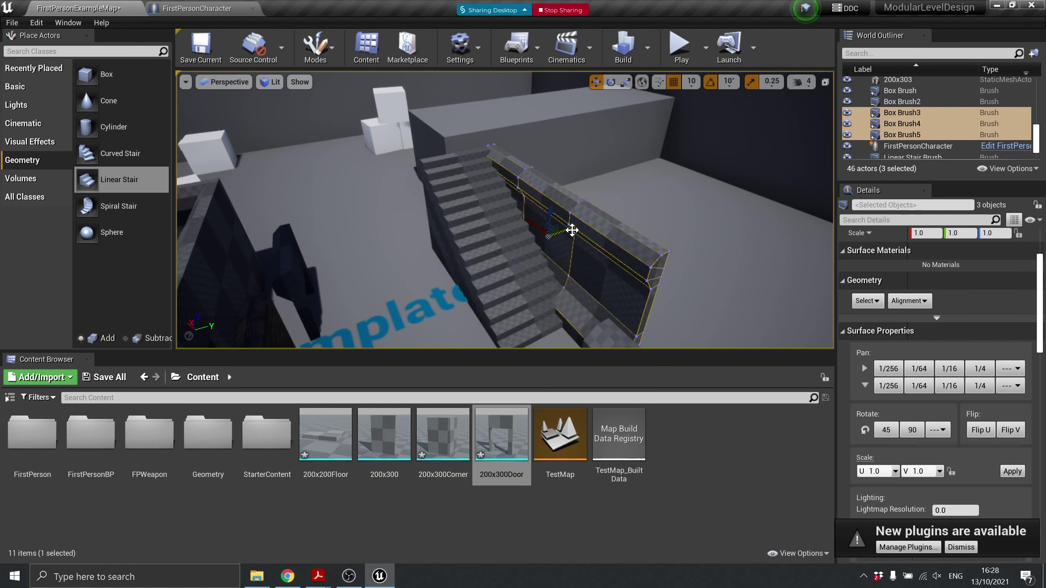
left_click_drag(572, 227, 580, 230)
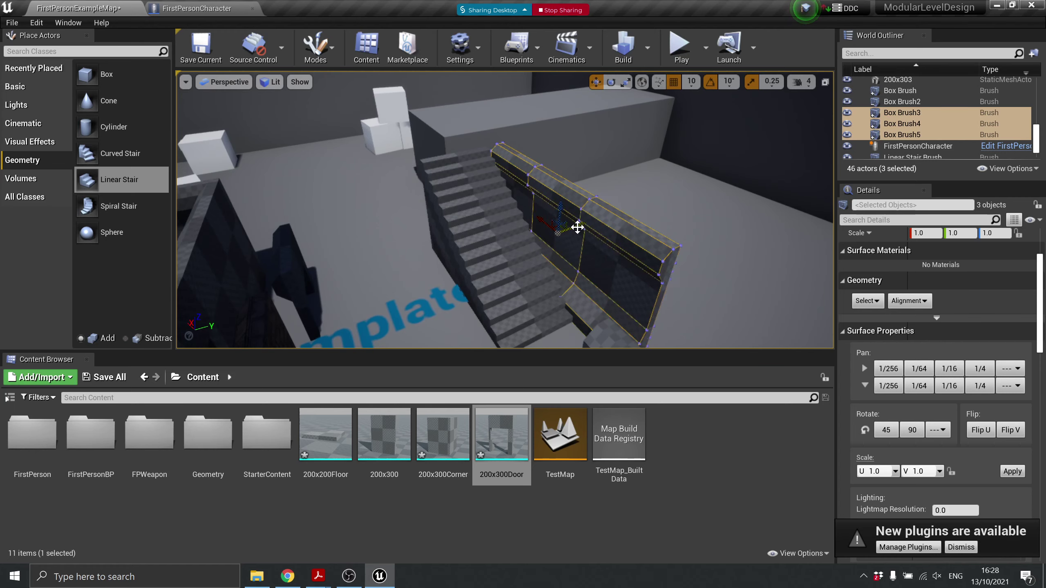
scroll(573, 230, "up", 2)
right_click_drag(572, 239, 583, 134)
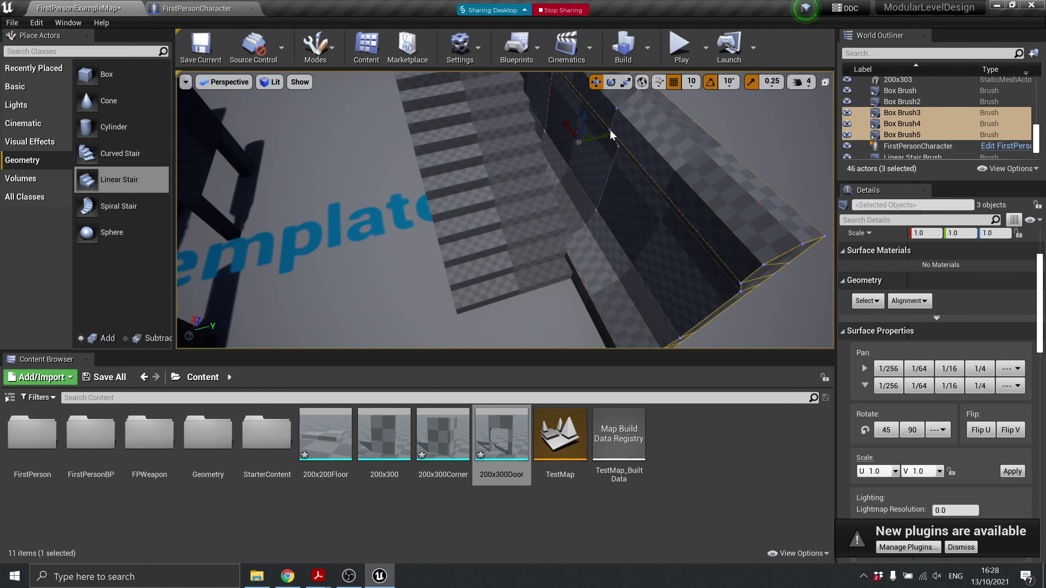
left_click_drag(603, 133, 613, 137)
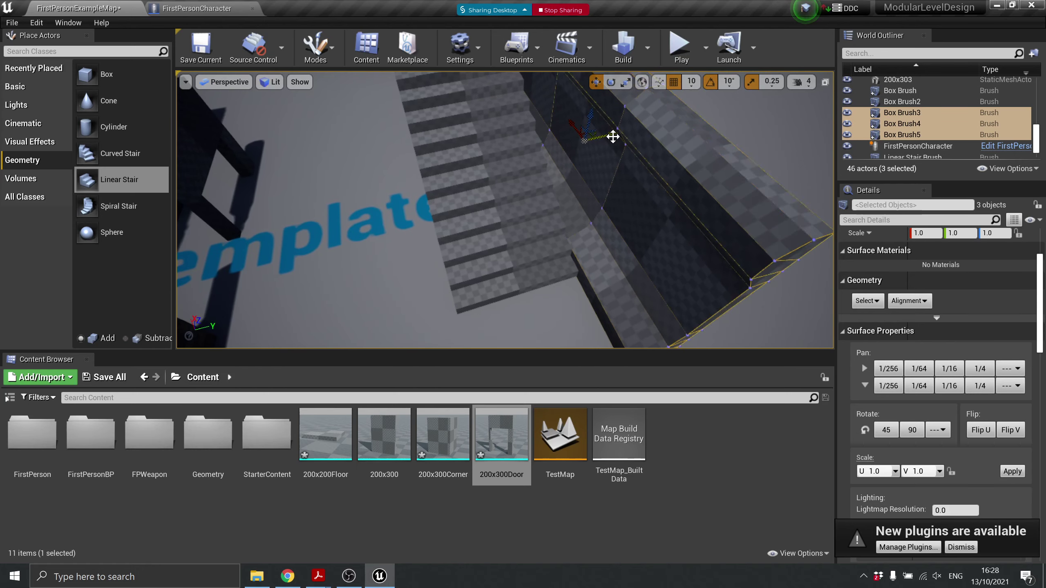
mouse_move(608, 136)
right_mouse_down()
mouse_move(554, 132)
mouse_move(557, 153)
mouse_move(542, 156)
right_mouse_up()
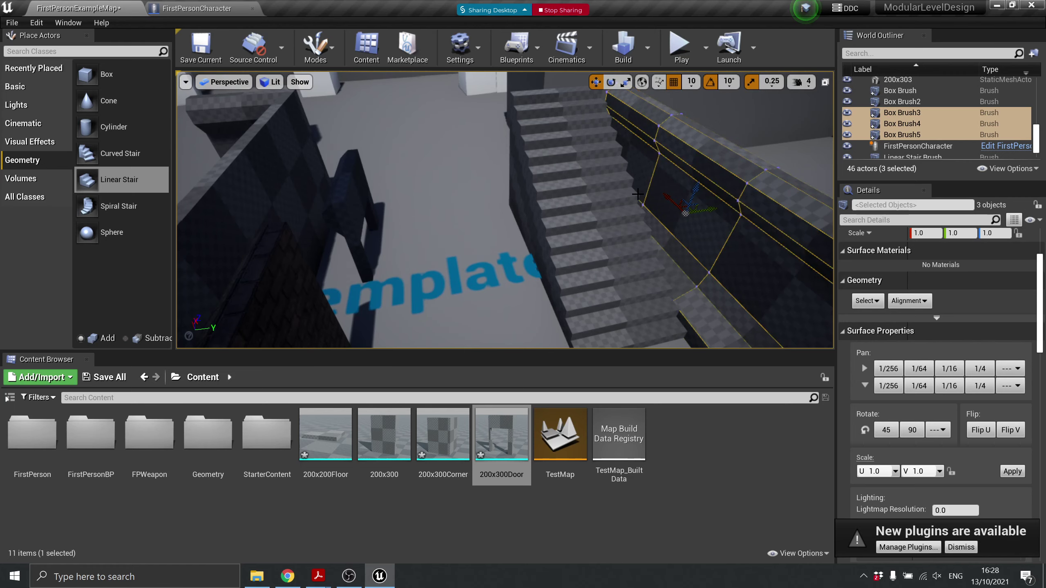
scroll(638, 194, "down", 5)
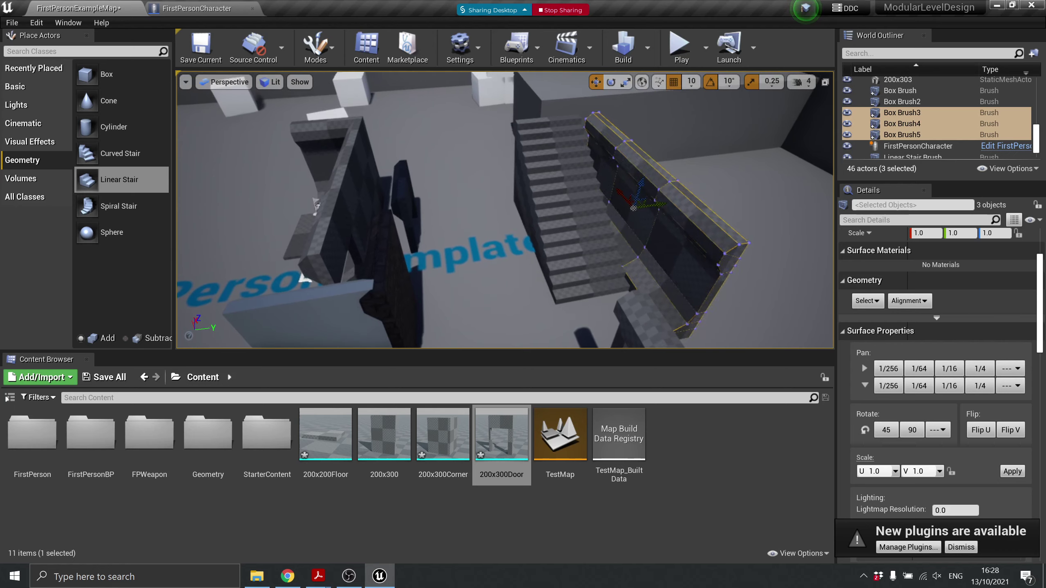
right_click_drag(638, 194, 726, 166)
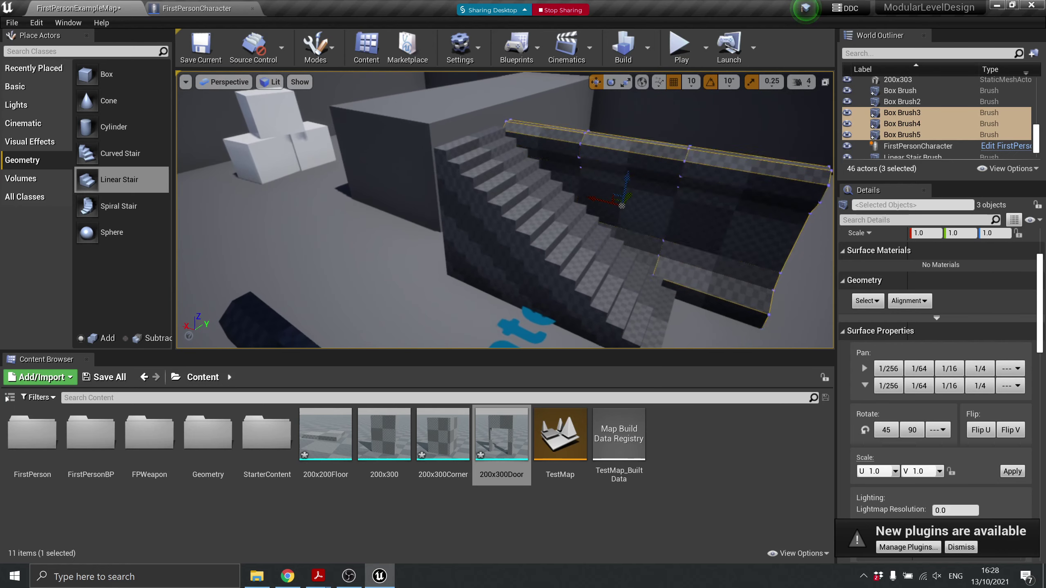
Add another additive box brush on the empty floor area away from the stairs and focus the view on it
right_click(660, 164)
left_click(557, 132)
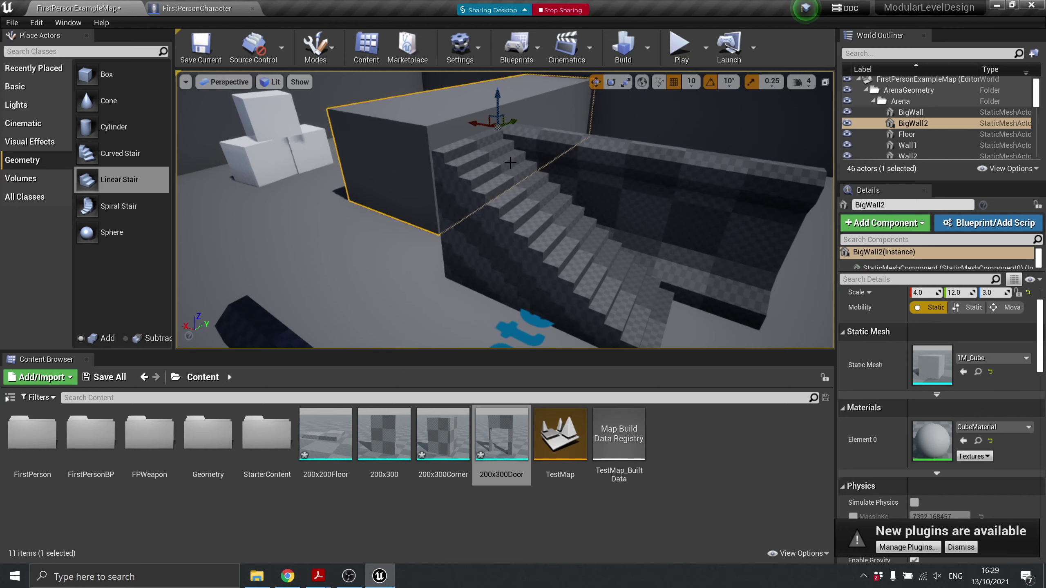
scroll(511, 163, "down", 5)
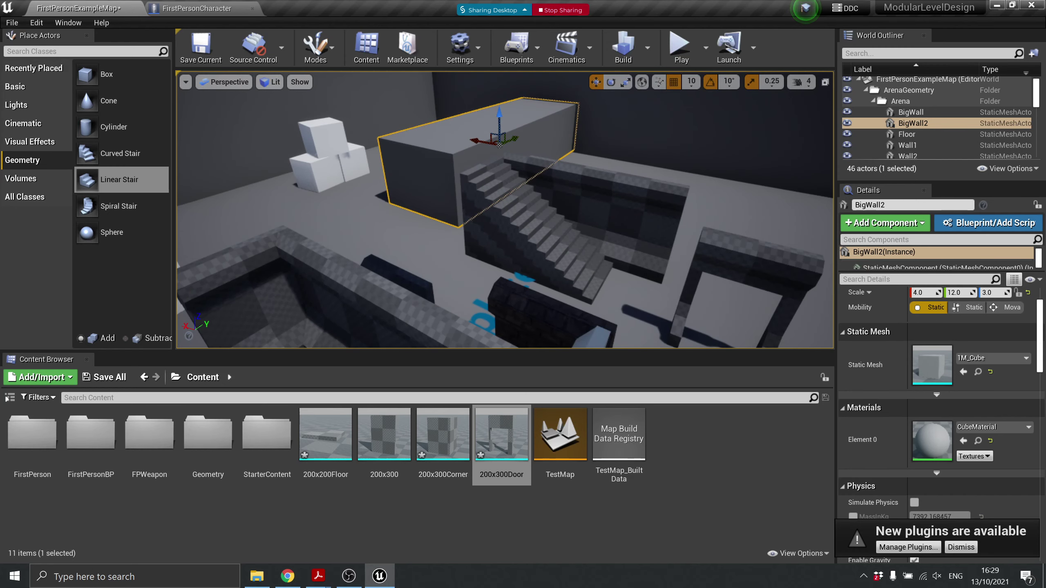
right_click_drag(511, 198, 414, 178)
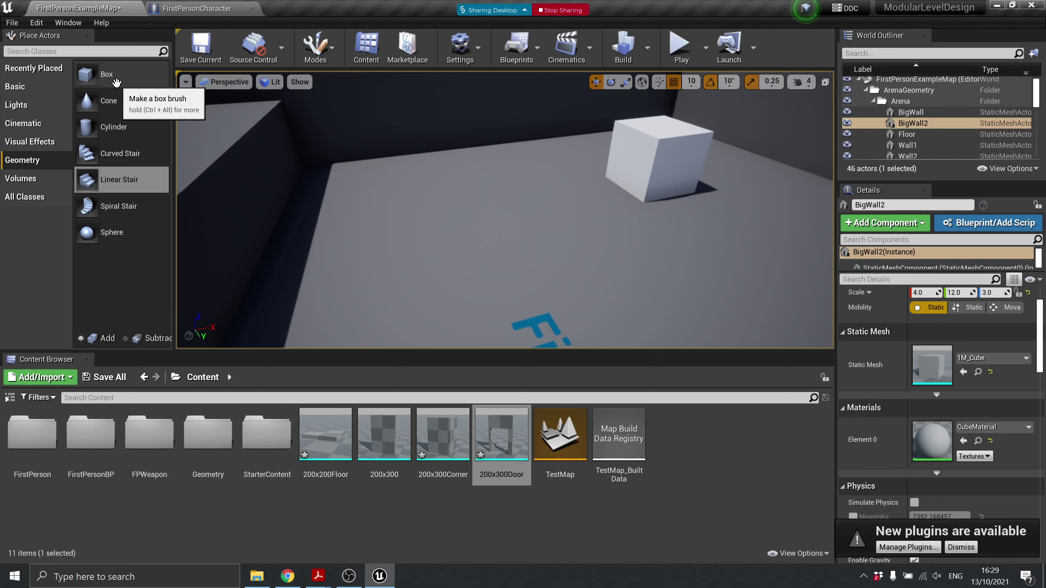
mouse_move(101, 73)
left_mouse_down()
mouse_move(384, 148)
mouse_move(431, 212)
left_mouse_up()
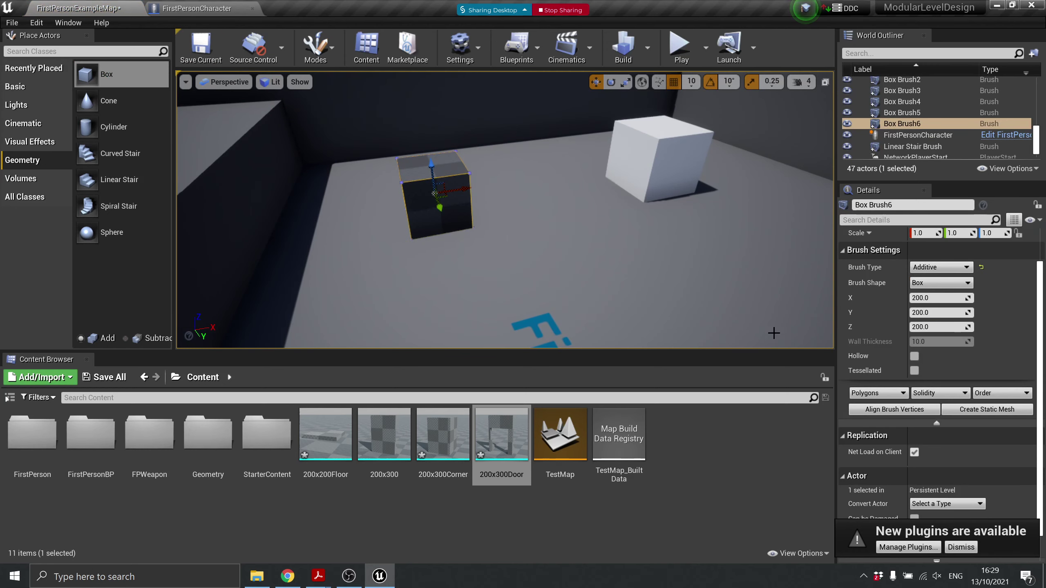
key("f")
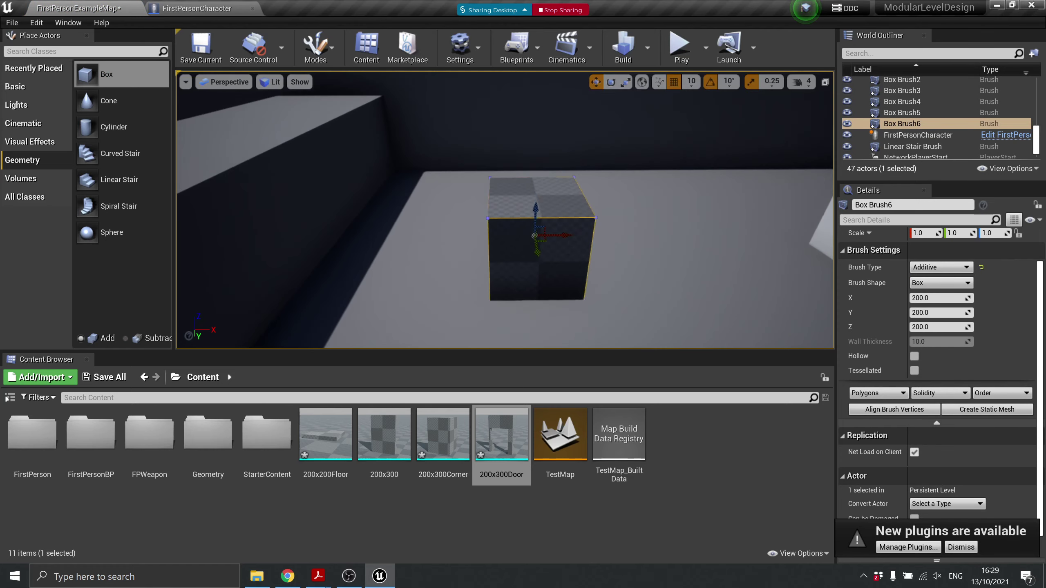
Make the newly added box brush hollow with a wall thickness of 20
scroll(505, 210, "up", 10)
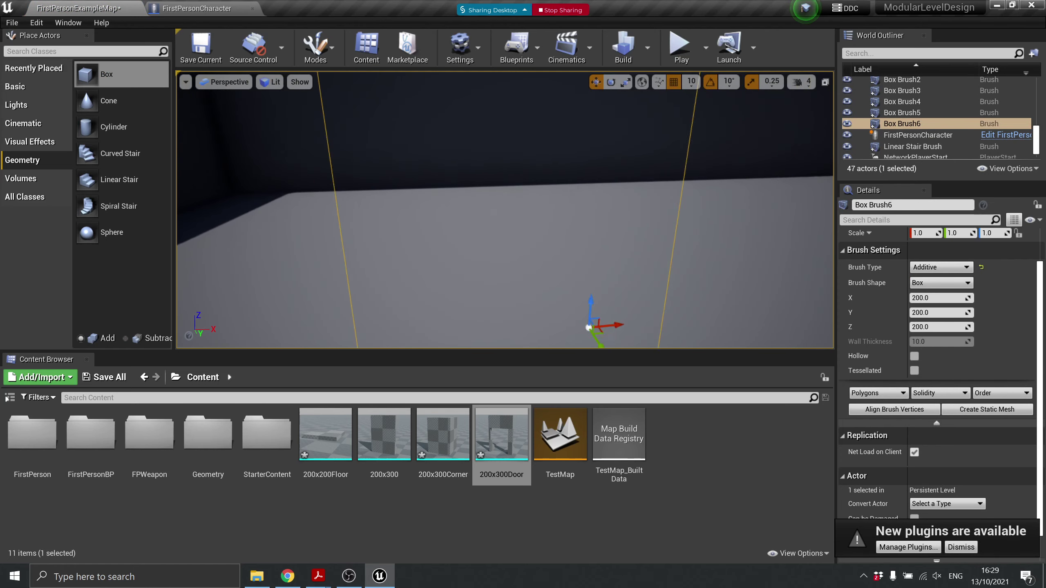
key("f")
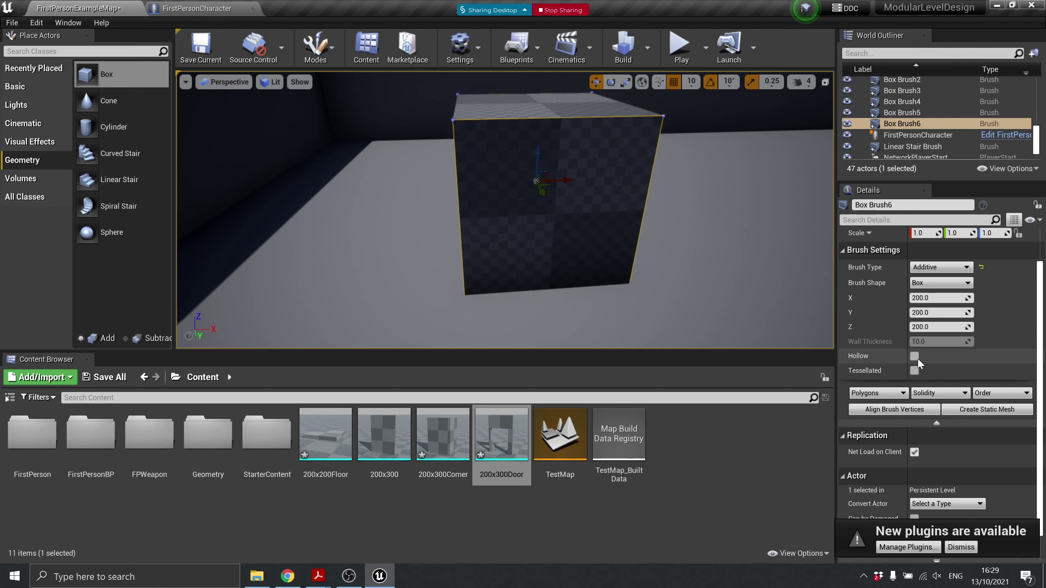
left_click(915, 357)
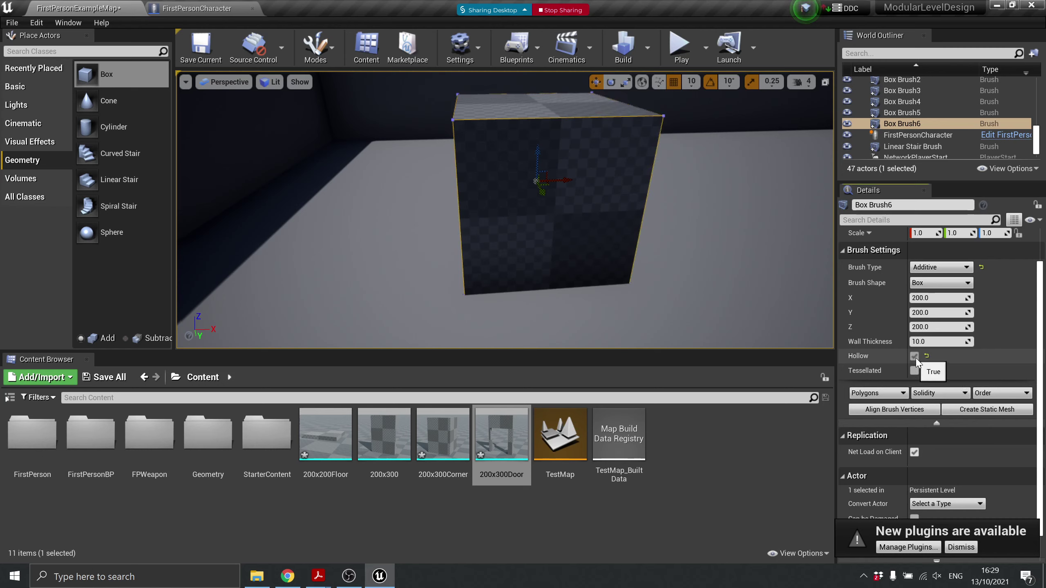
left_click(934, 341)
type("20")
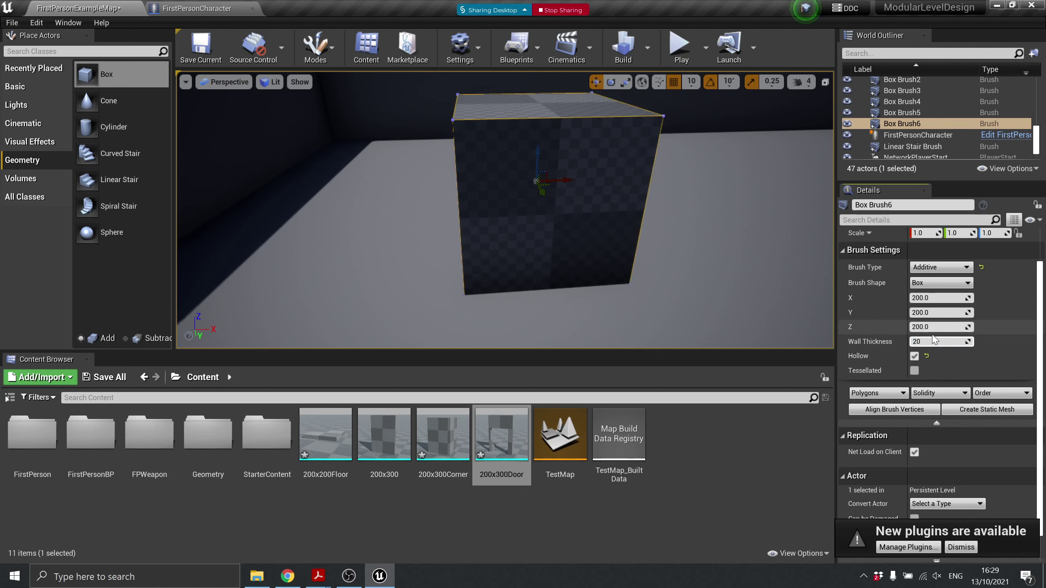
key("Return")
Add a second additive box brush beside the hollow box and shift it along the Y axis until the two overlap
key("w")
mouse_move(505, 210)
right_mouse_down()
mouse_move(618, 216)
mouse_move(618, 181)
mouse_move(519, 219)
mouse_move(505, 211)
right_mouse_up()
key("s")
mouse_move(141, 67)
left_mouse_down()
mouse_move(186, 119)
mouse_move(614, 227)
mouse_move(519, 175)
mouse_move(544, 176)
left_mouse_up()
right_click_drag(544, 175, 541, 220)
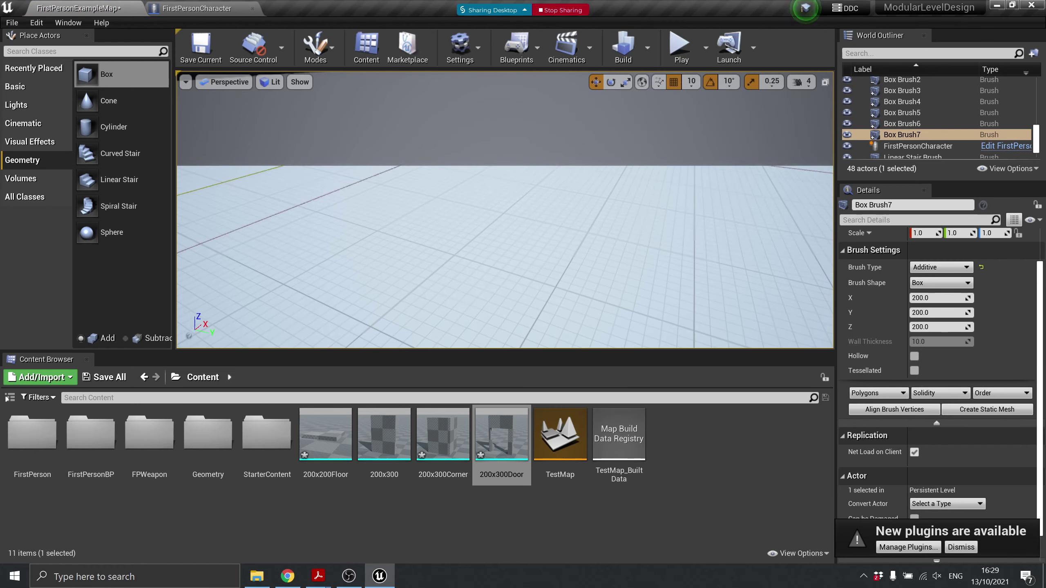
key("f")
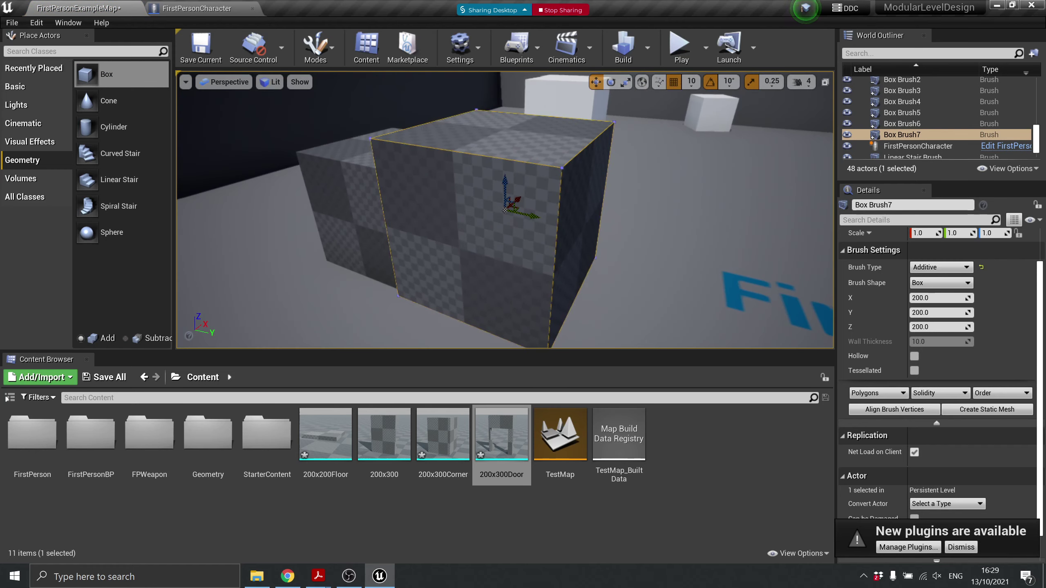
key("a")
right_click_drag(587, 249, 591, 248)
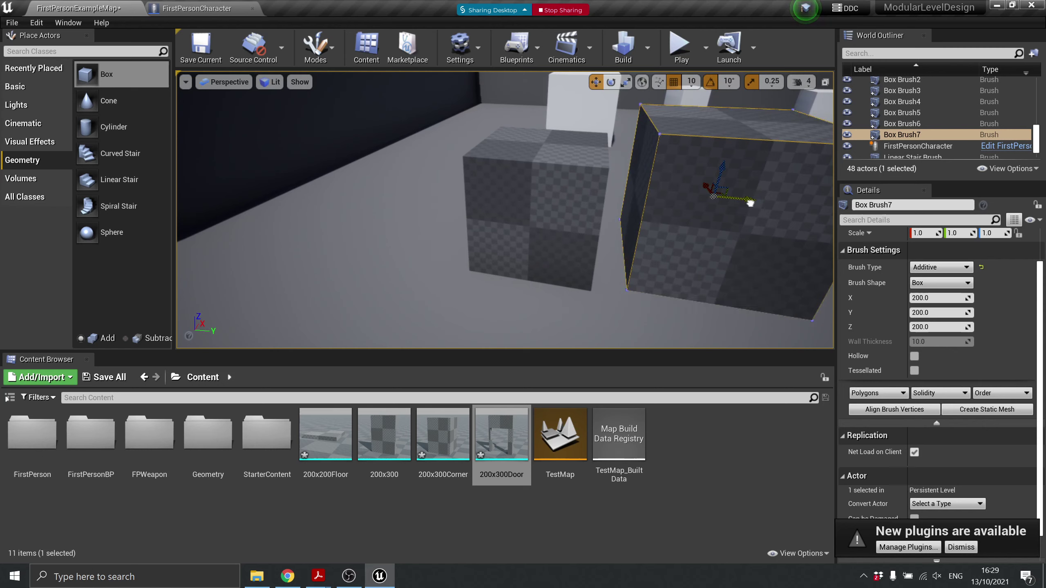
left_click_drag(747, 198, 689, 188)
Change the overlapping second box brush to Subtractive so it cuts an opening into the hollow box
left_click(667, 191)
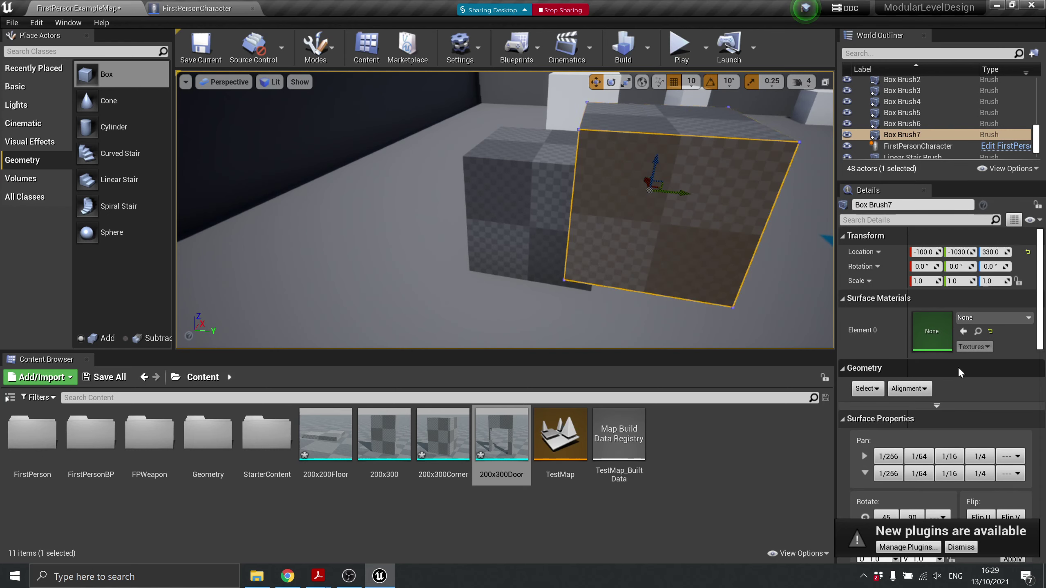
scroll(956, 369, "down", 2)
scroll(947, 382, "down", 5)
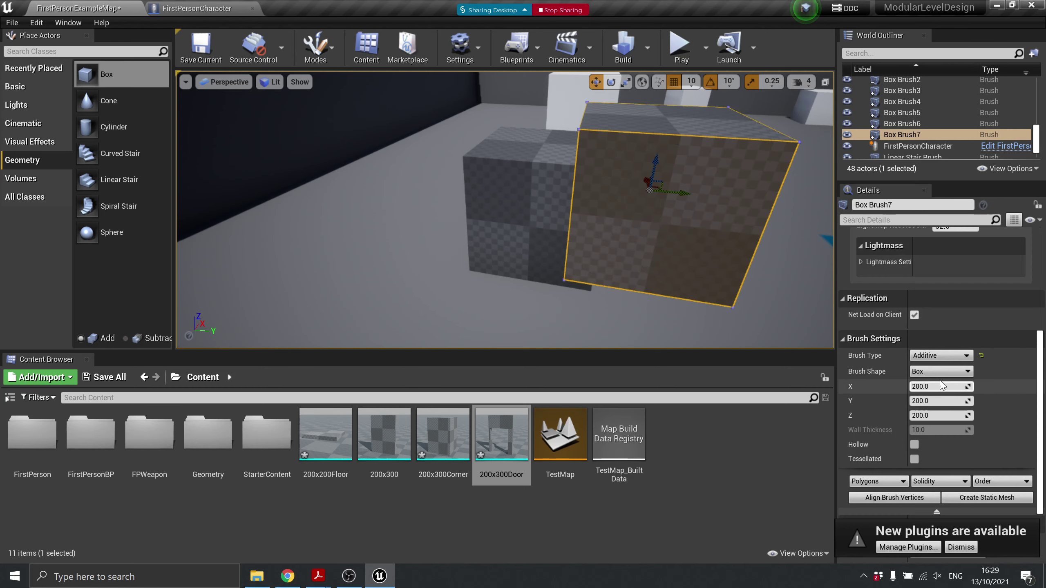
left_click(935, 356)
left_click(930, 374)
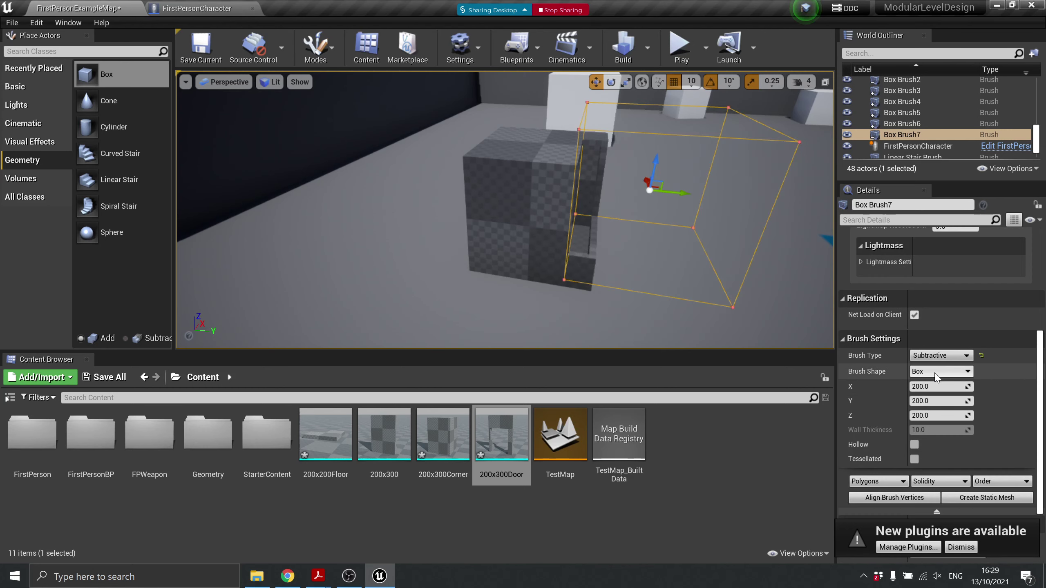
Add an additive cylinder brush on the floor beside the cut box and set its number of sides to 144
mouse_move(661, 203)
right_mouse_down()
mouse_move(556, 197)
mouse_move(523, 182)
right_mouse_up()
key("w")
key("s")
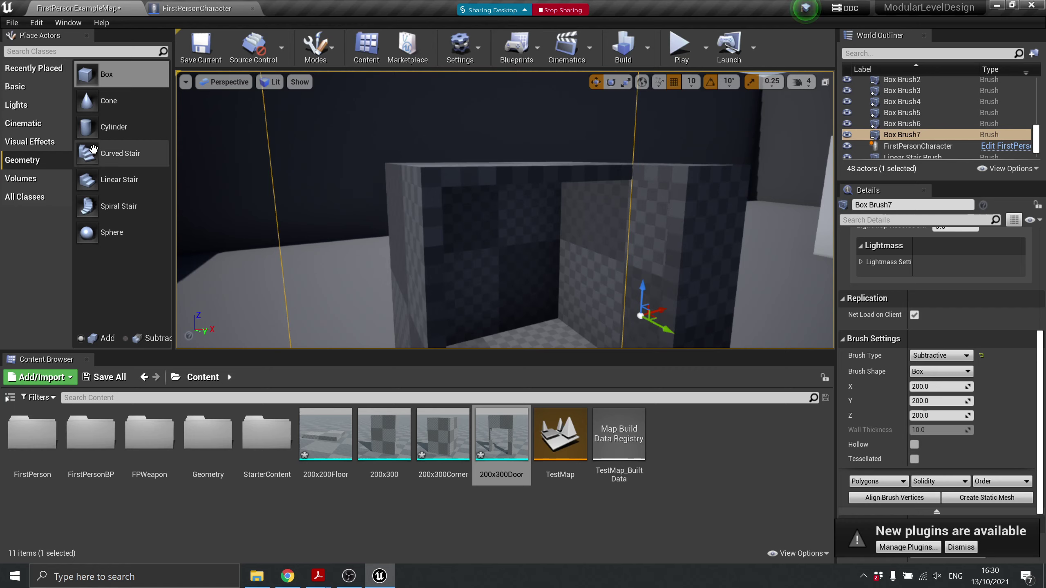
key("f")
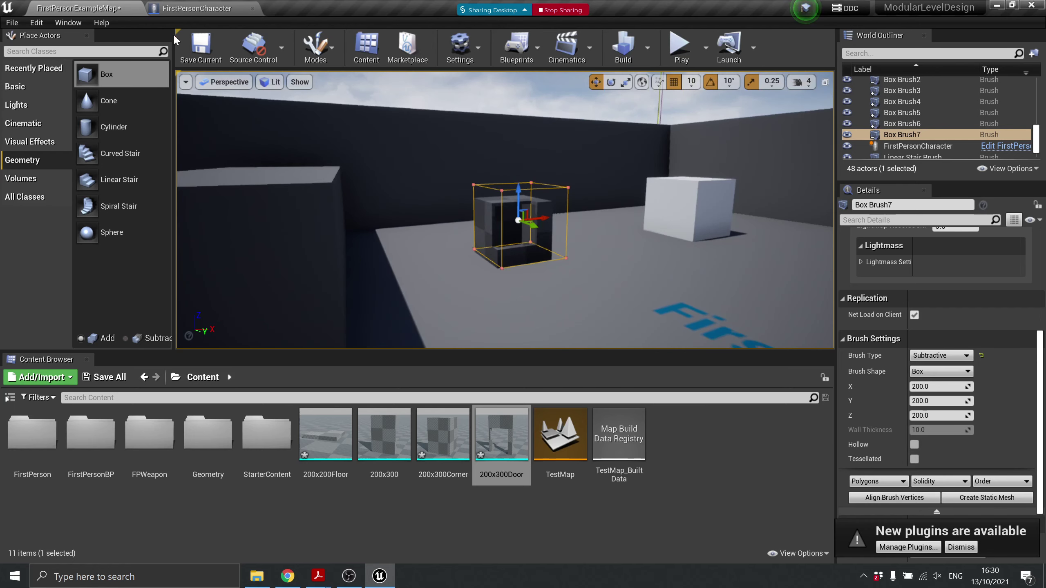
mouse_move(113, 127)
left_mouse_down()
mouse_move(381, 250)
mouse_move(617, 277)
mouse_move(657, 272)
left_mouse_up()
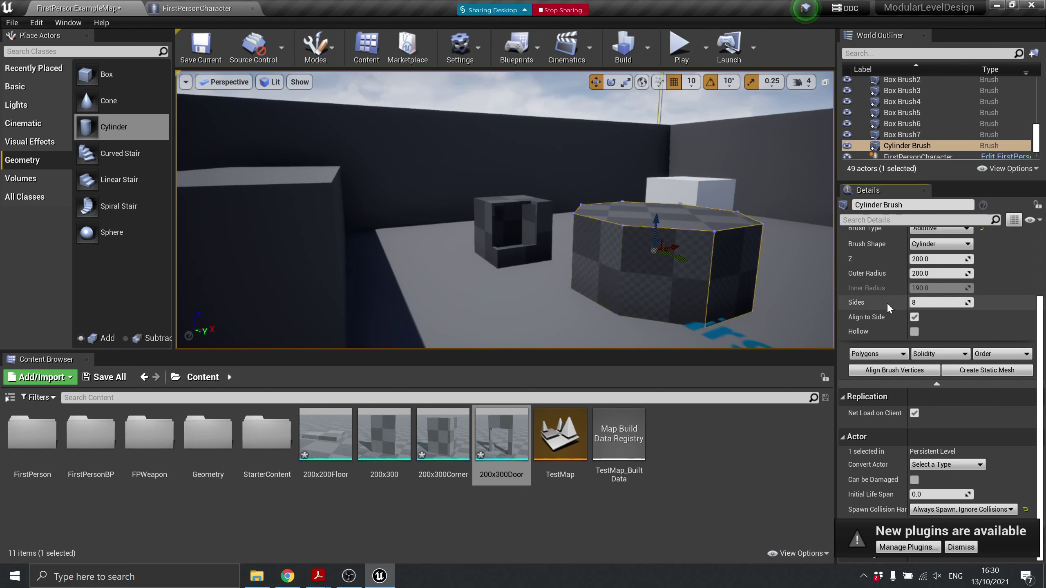
left_click_drag(927, 303, 928, 303)
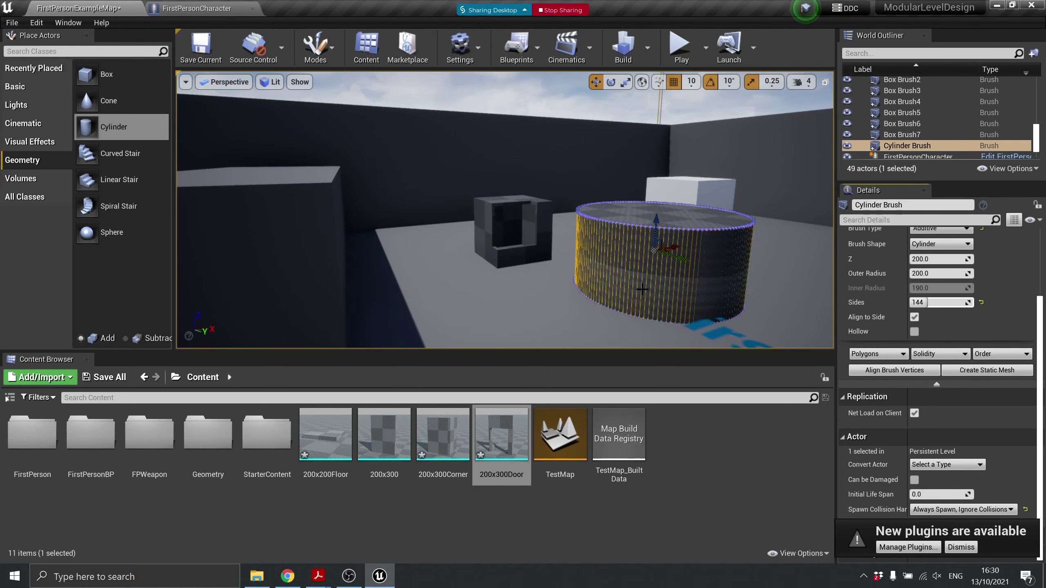
Make the cylinder brush hollow with 55 sides and an inner radius of 180
right_click_drag(642, 290, 742, 166)
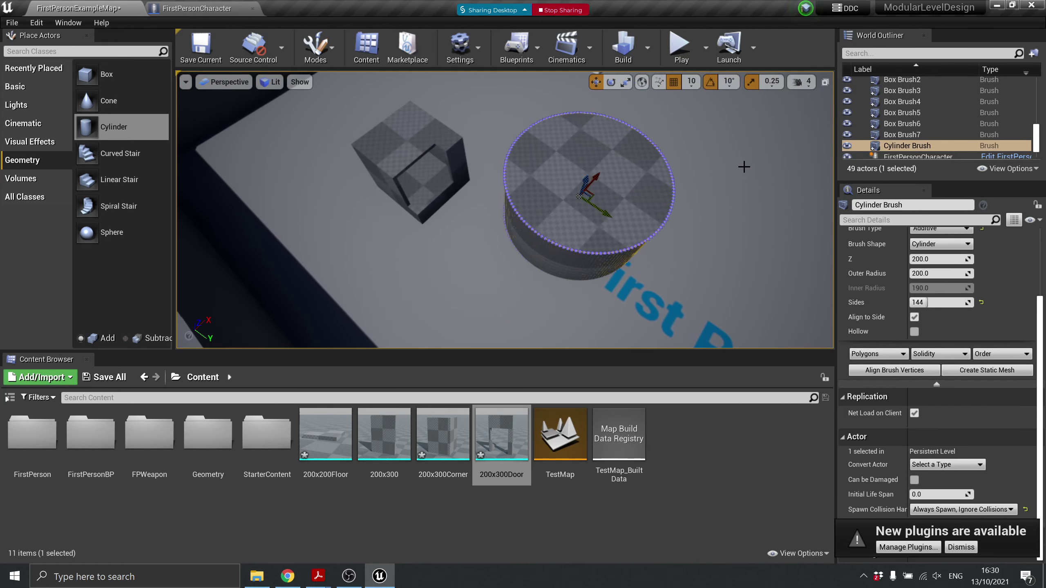
left_click(914, 332)
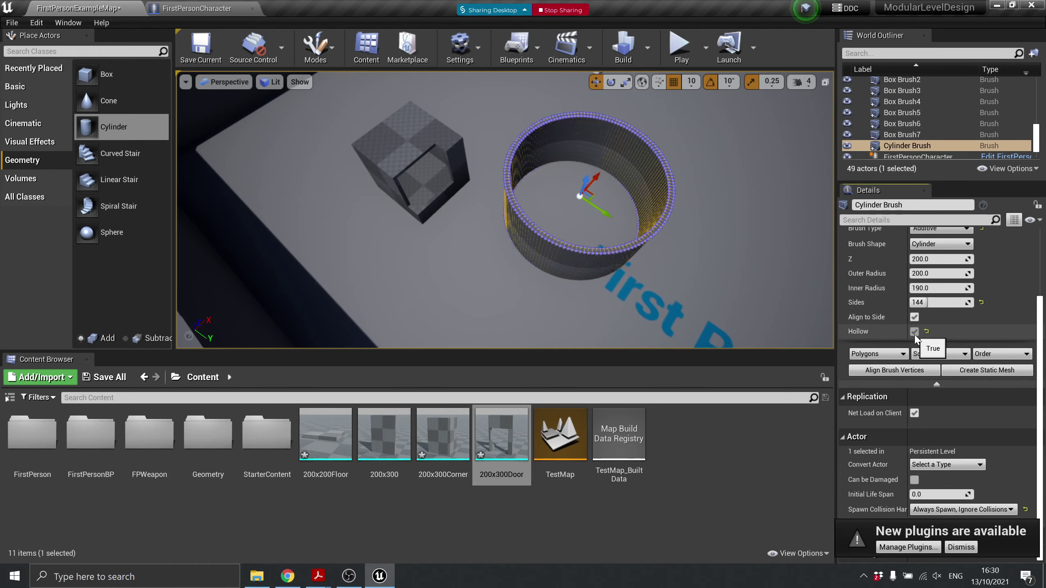
middle_click_drag(681, 256, 726, 236)
left_click_drag(923, 303, 918, 301)
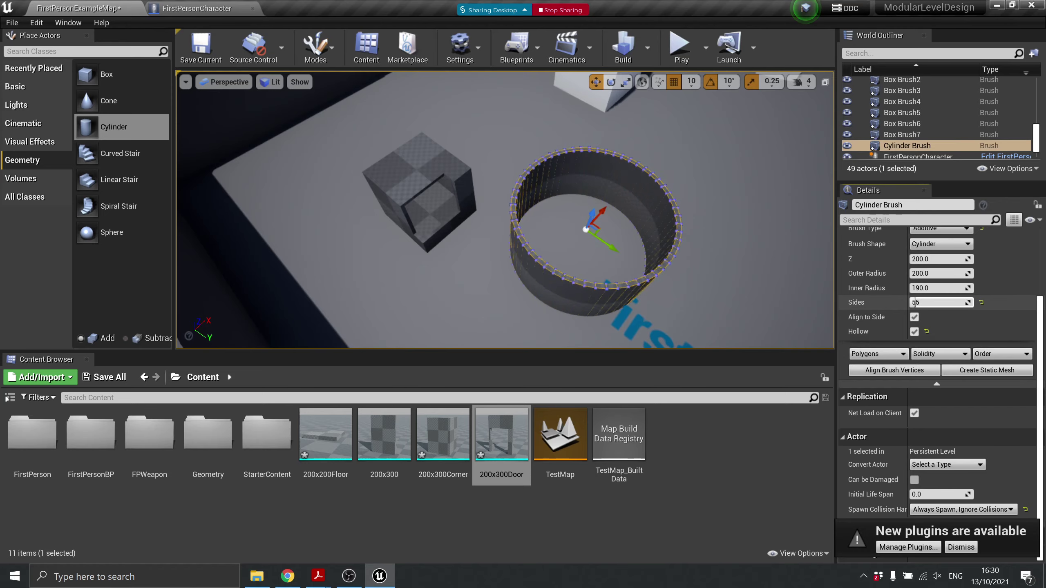
right_click_drag(731, 234, 818, 239)
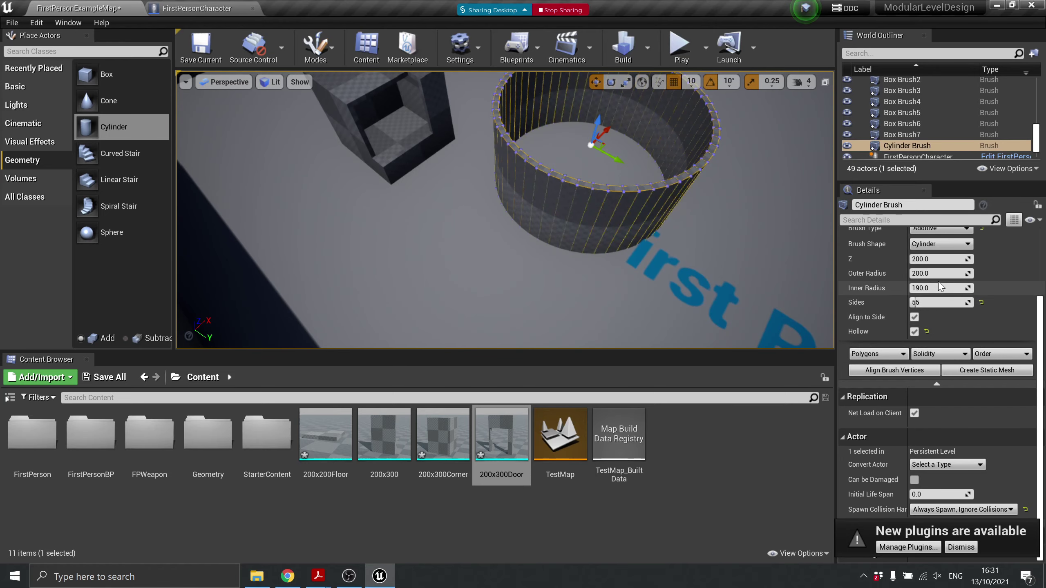
left_click(924, 285)
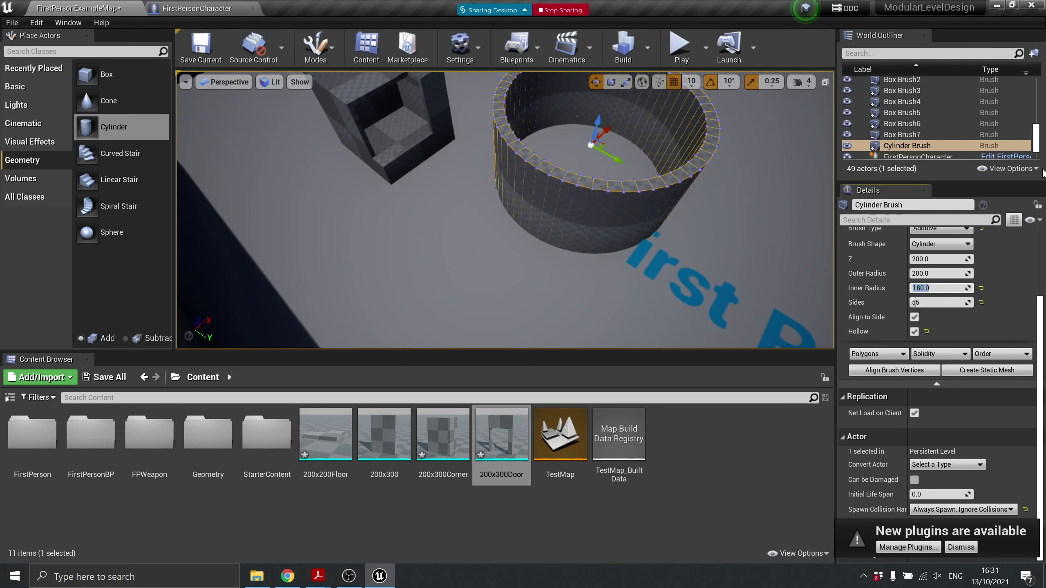
Duplicate the subtractive box brush from the hollow box and place the copy over the wall of the hollow cylinder
left_click(374, 127)
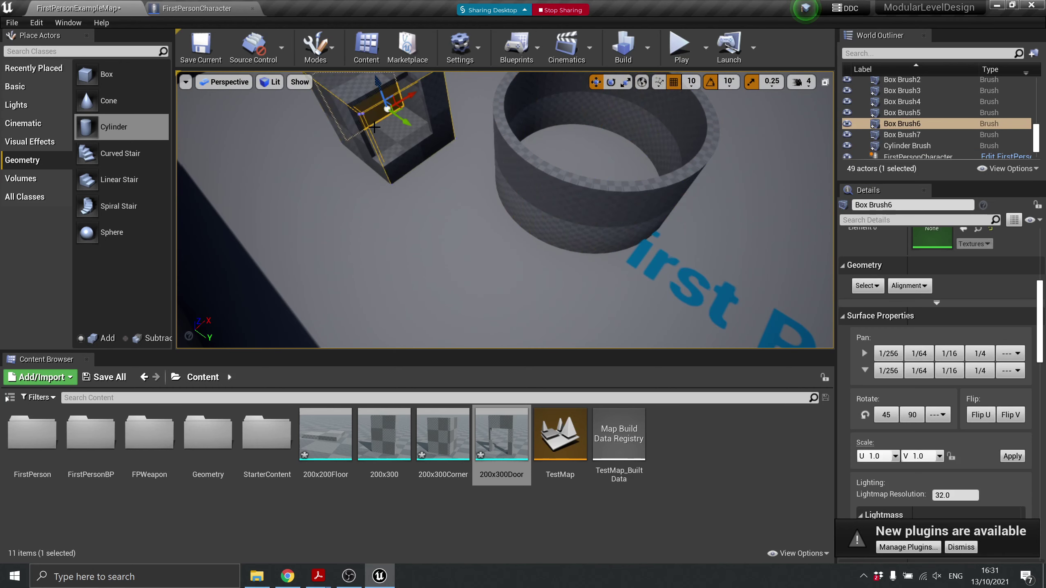
left_click(368, 120)
left_click(367, 96)
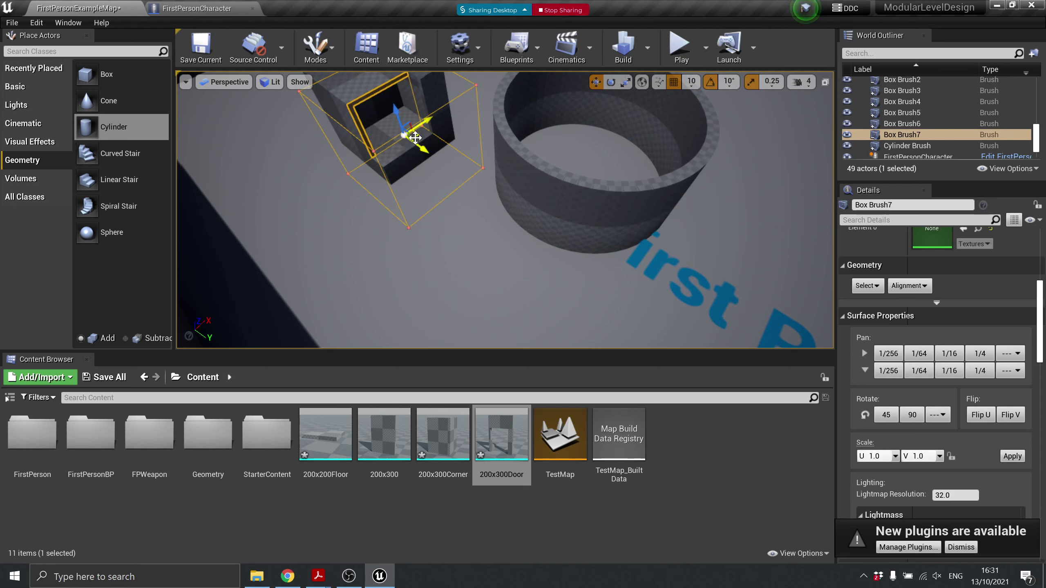
mouse_move(415, 137)
left_mouse_down("alt")
mouse_move(449, 136)
mouse_move(575, 171)
left_mouse_up("alt")
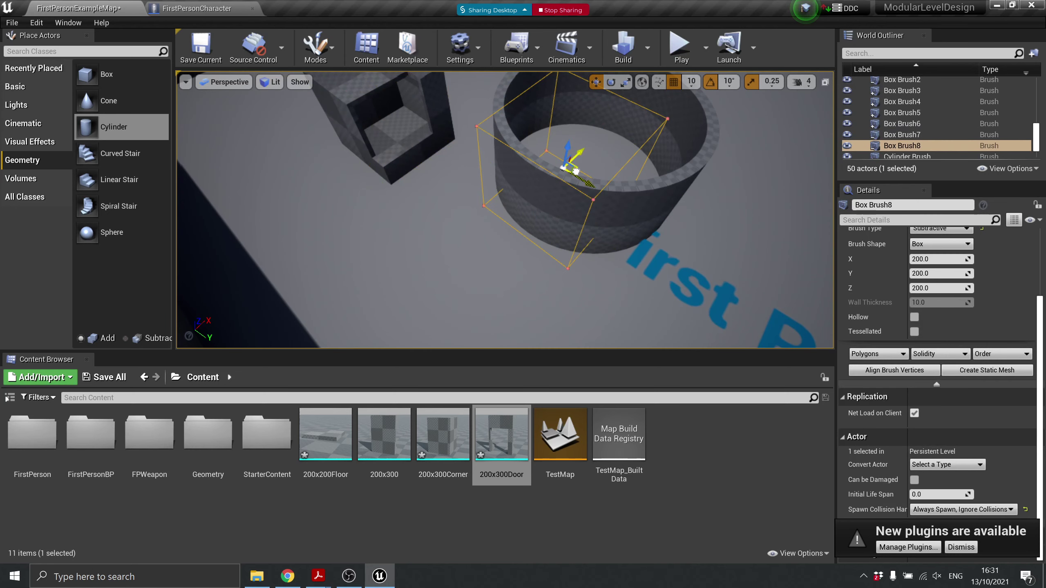
right_click_drag(602, 177, 603, 184)
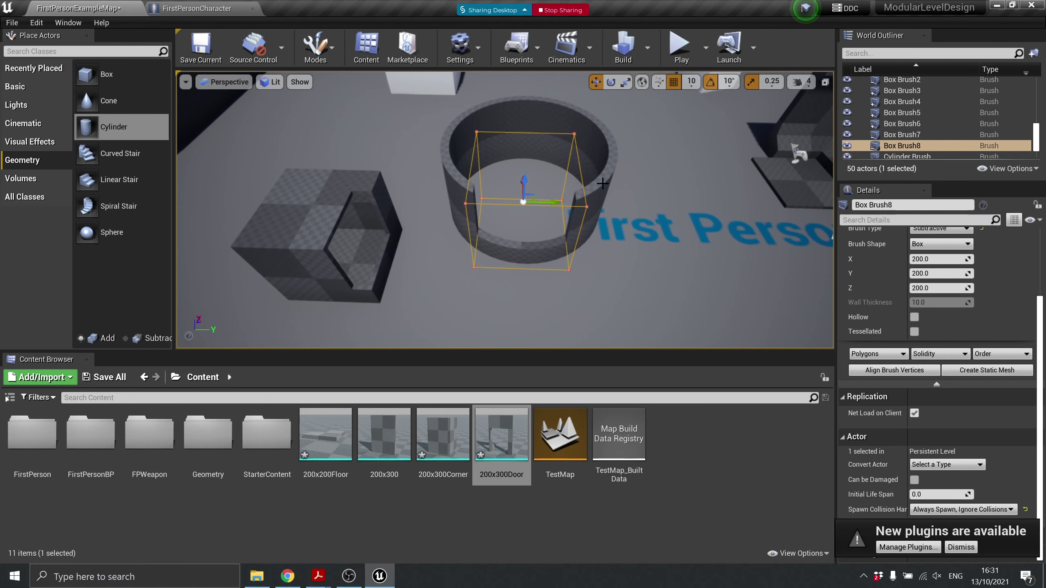
Scale the duplicated subtractive box up along X and Y to cut away a wide section of the cylinder's ring
key("e")
key("r")
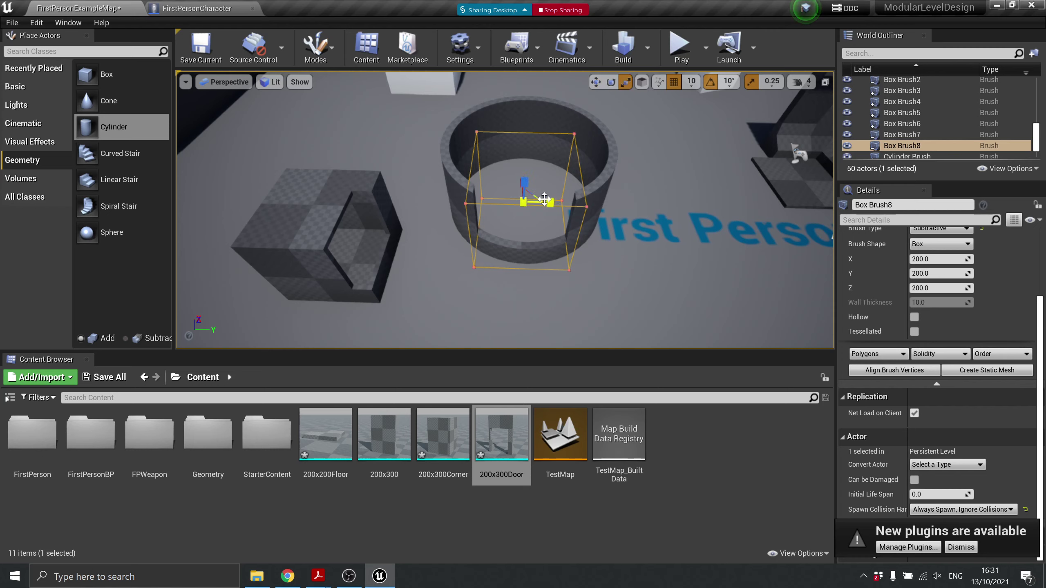
mouse_move(550, 204)
left_mouse_down()
mouse_move(488, 199)
mouse_move(535, 190)
left_mouse_up()
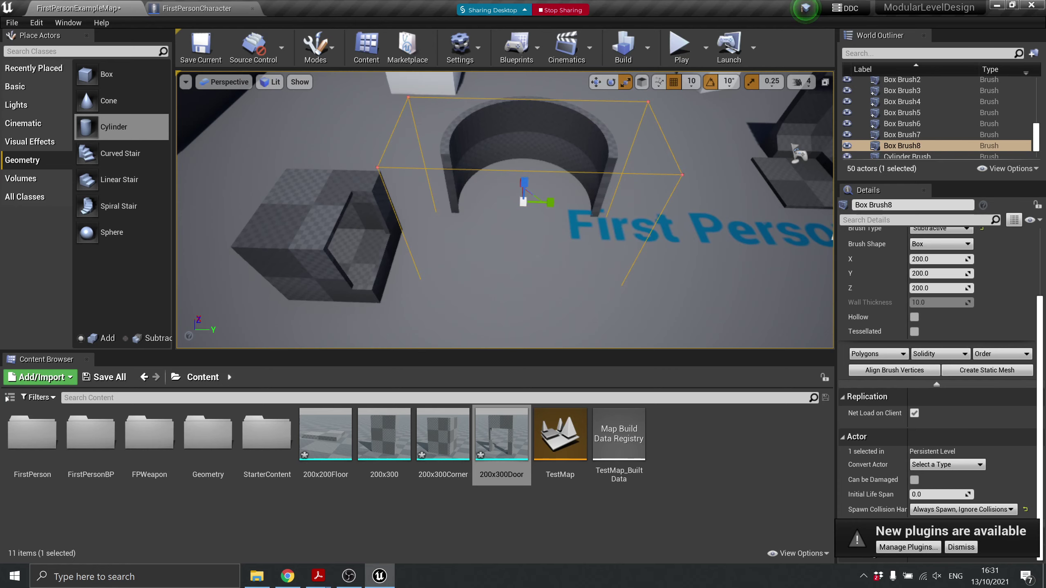
mouse_move(535, 190)
right_mouse_down()
mouse_move(473, 186)
mouse_move(577, 210)
mouse_move(627, 175)
right_mouse_up()
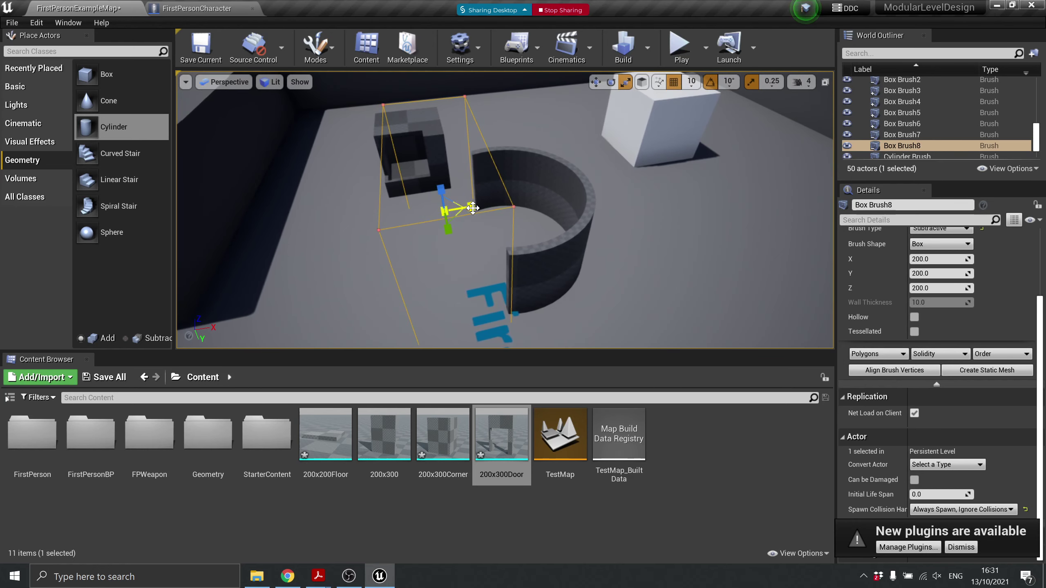
left_click_drag(472, 208, 477, 206)
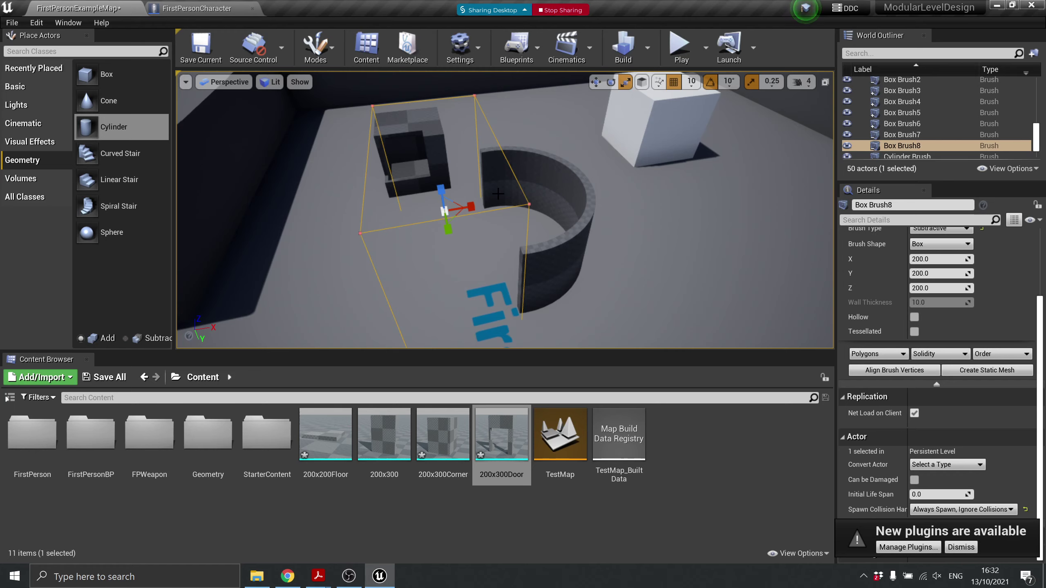
Slide the enlarged subtractive box along the Y axis off the ring, then back until it cuts both the hollow box and the ring
scroll(489, 193, "down", 8)
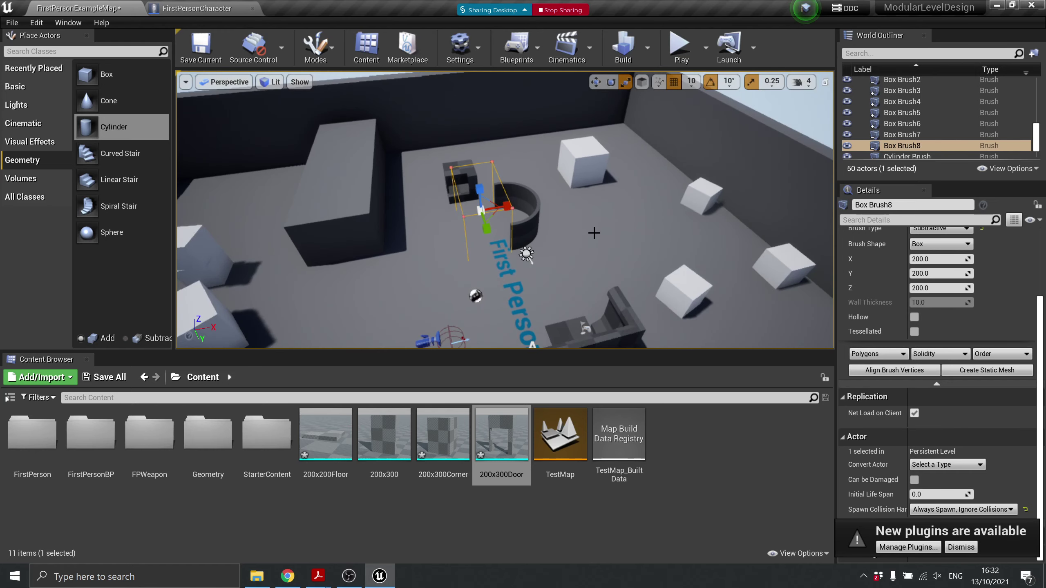
right_click_drag(490, 237, 593, 233)
key("w")
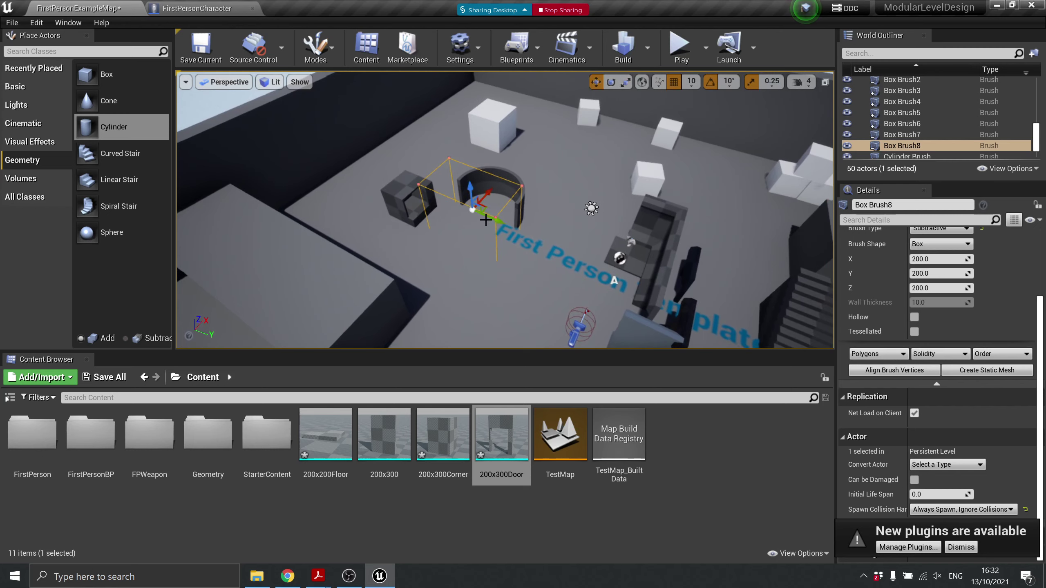
left_click_drag(492, 218, 612, 252)
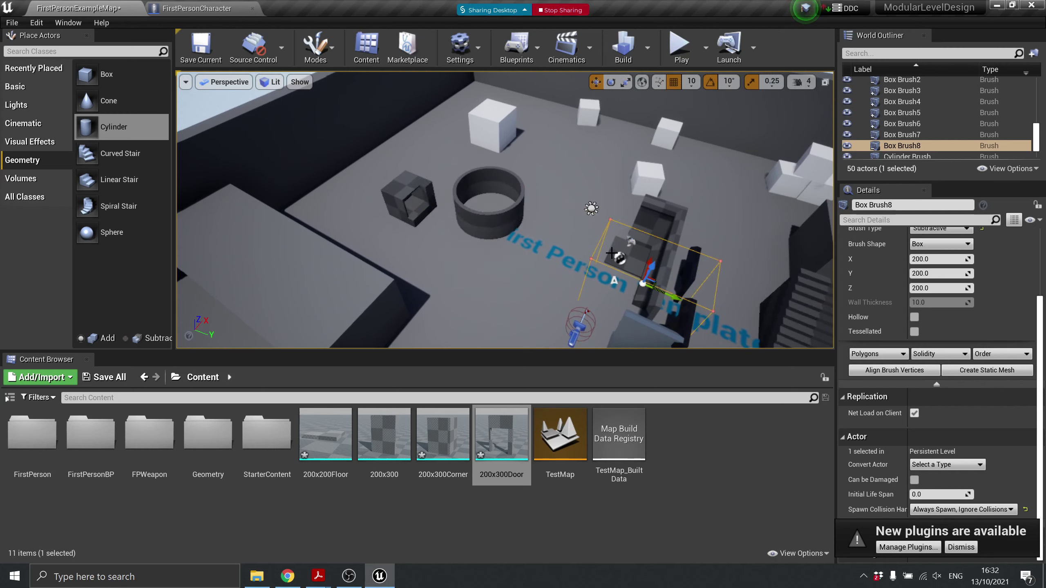
mouse_move(671, 296)
left_mouse_down()
mouse_move(507, 210)
mouse_move(462, 214)
mouse_move(444, 234)
left_mouse_up()
scroll(435, 178, "up", 6)
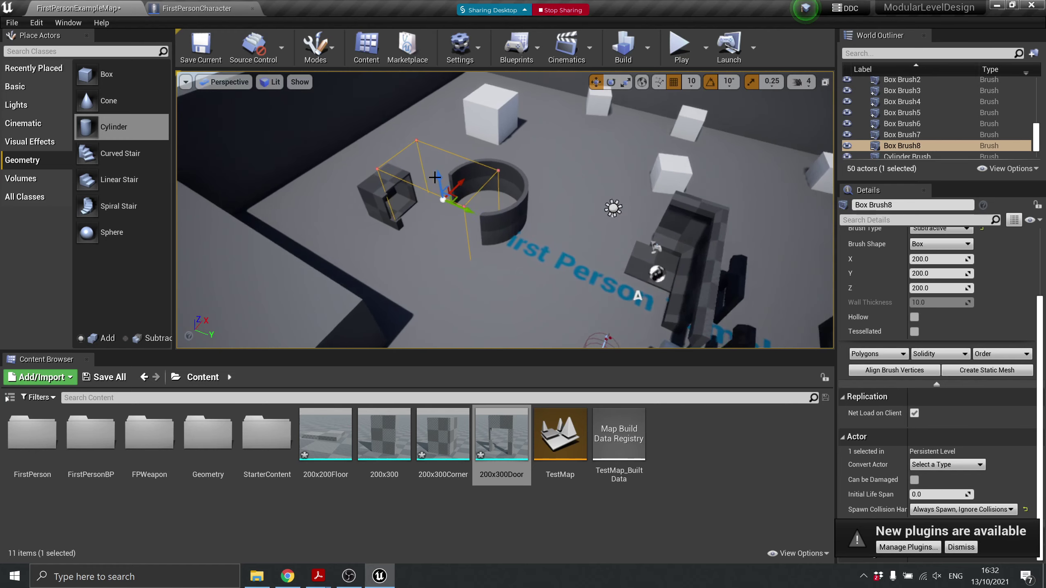
scroll(357, 199, "down", 5)
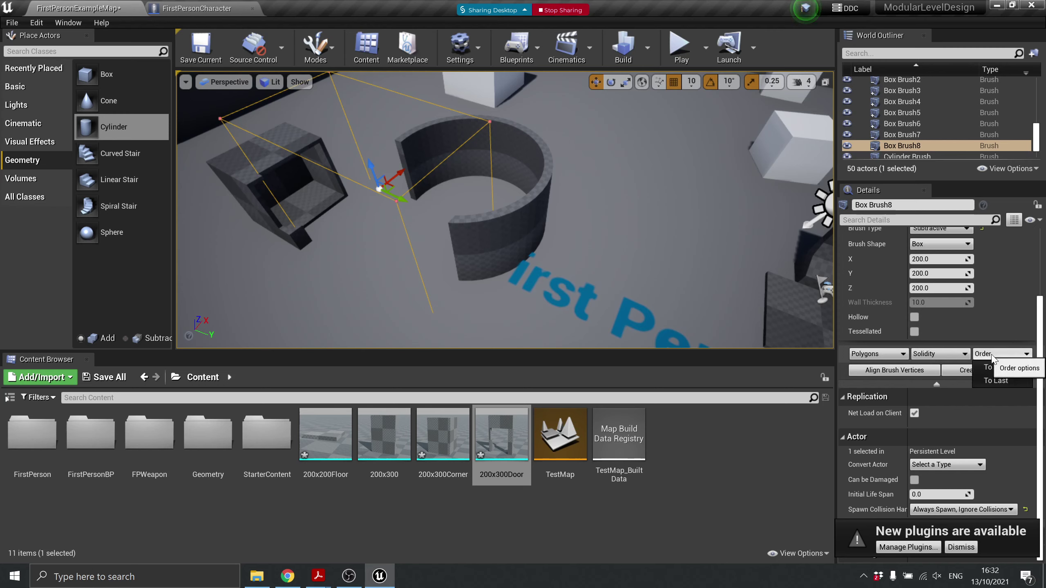
Move the enlarged subtractive box to first in the brush order, then select the hollow cylinder brush
left_click(1002, 354)
left_click(1020, 373)
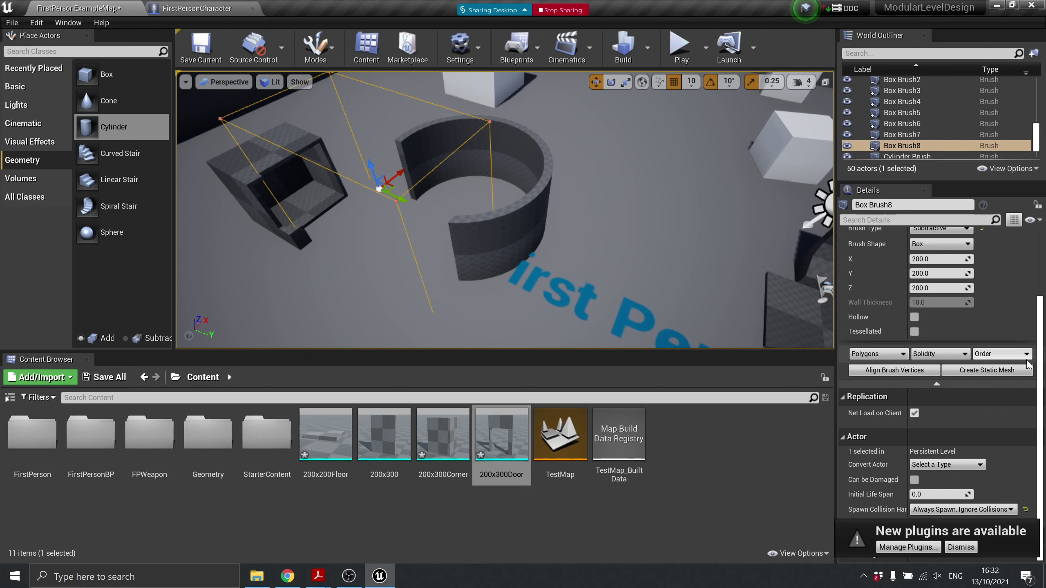
left_click(1001, 354)
left_click(997, 365)
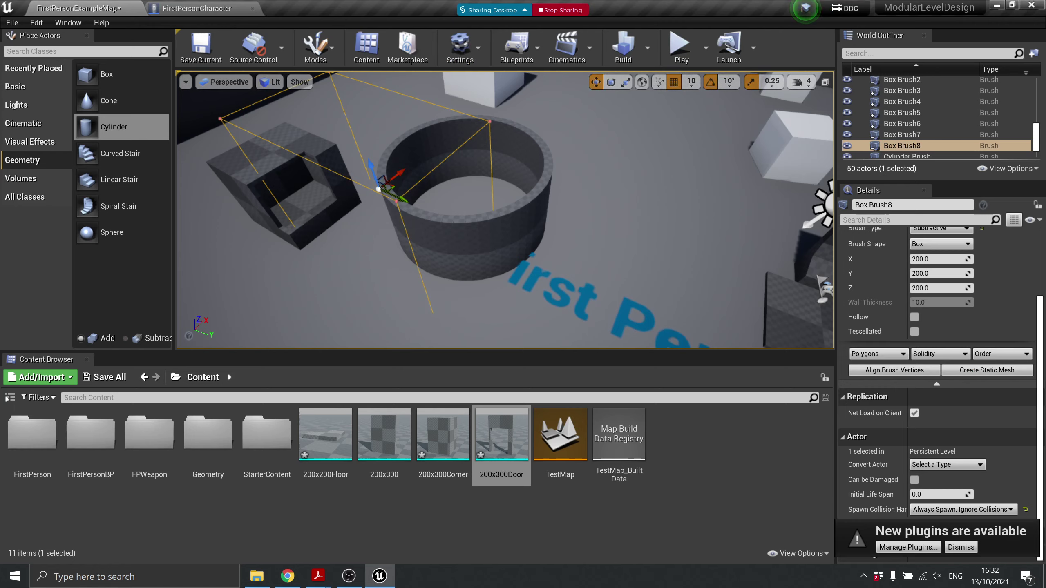
left_click(533, 173)
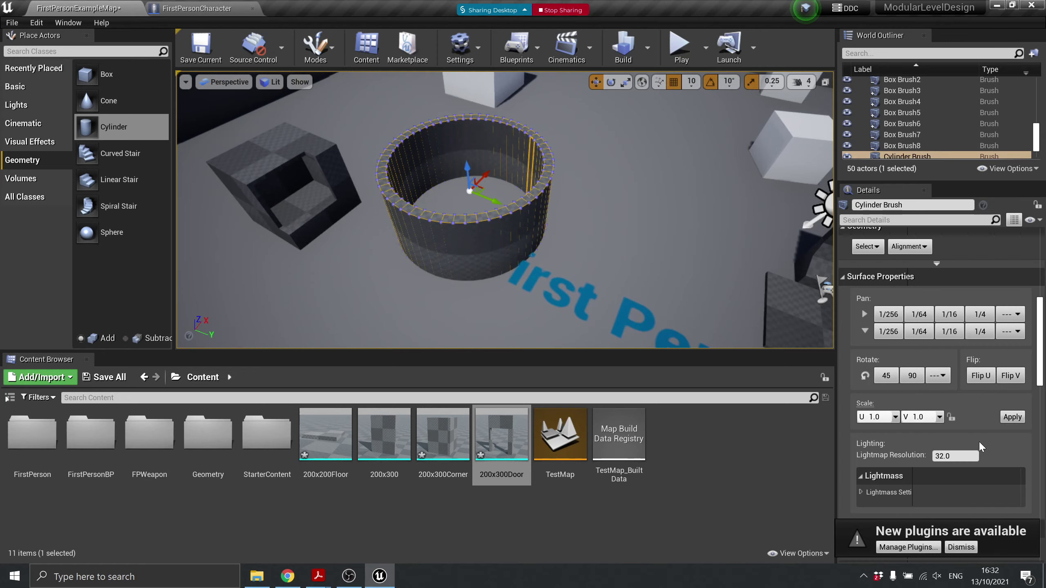
Move the hollow cylinder brush to first in the brush order so the subtractive box cuts its ring, and reselect that box
scroll(978, 453, "up", 3)
scroll(973, 465, "down", 5)
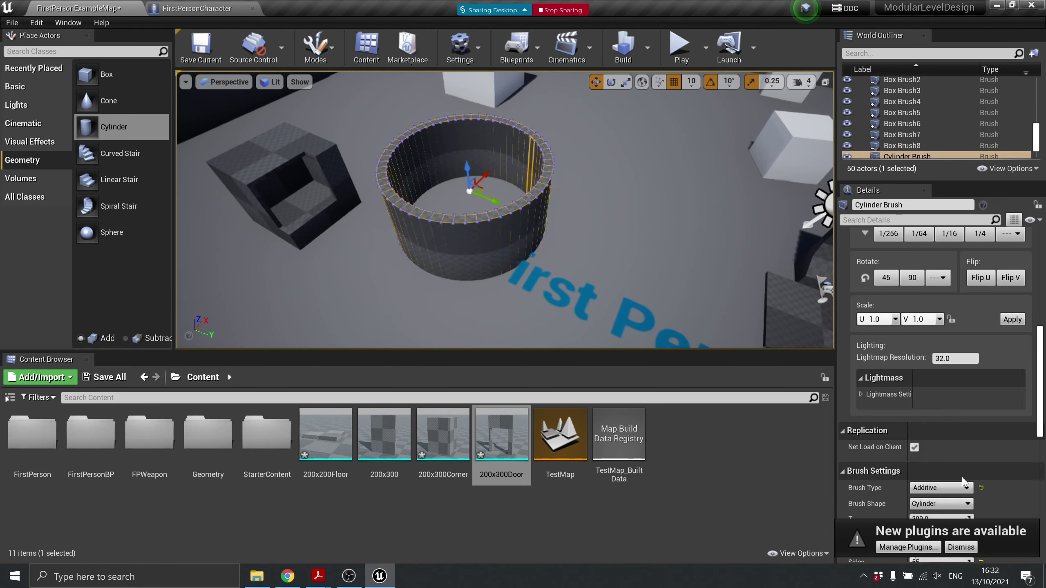
scroll(964, 482, "down", 3)
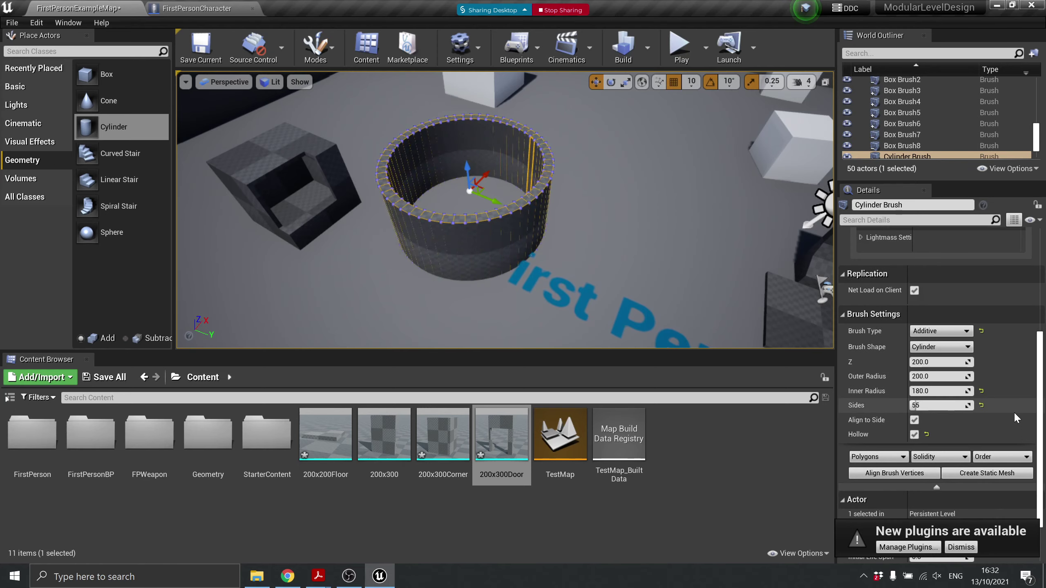
scroll(1016, 418, "down", 1)
left_click(1020, 437)
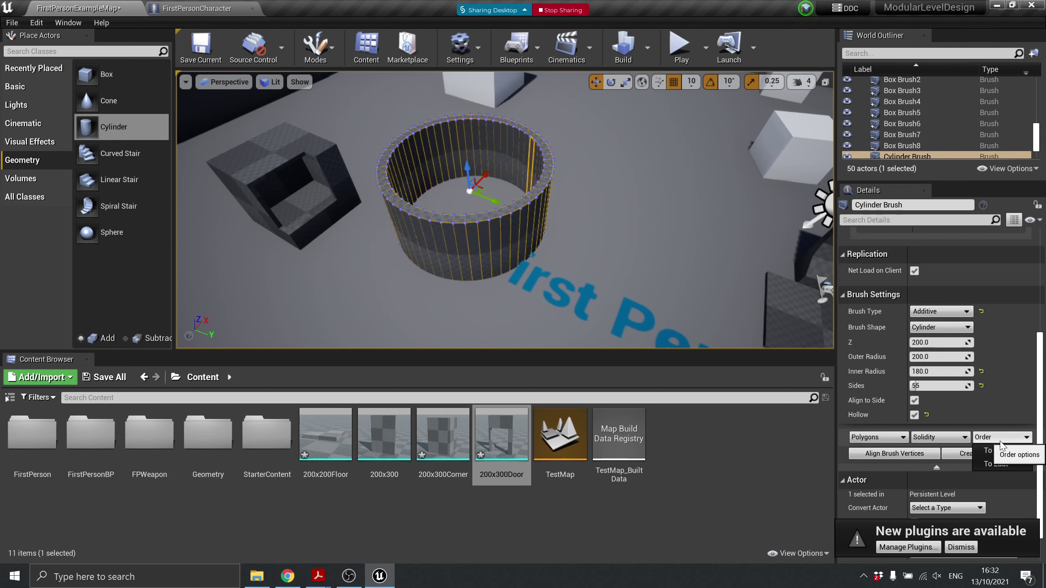
left_click(1017, 464)
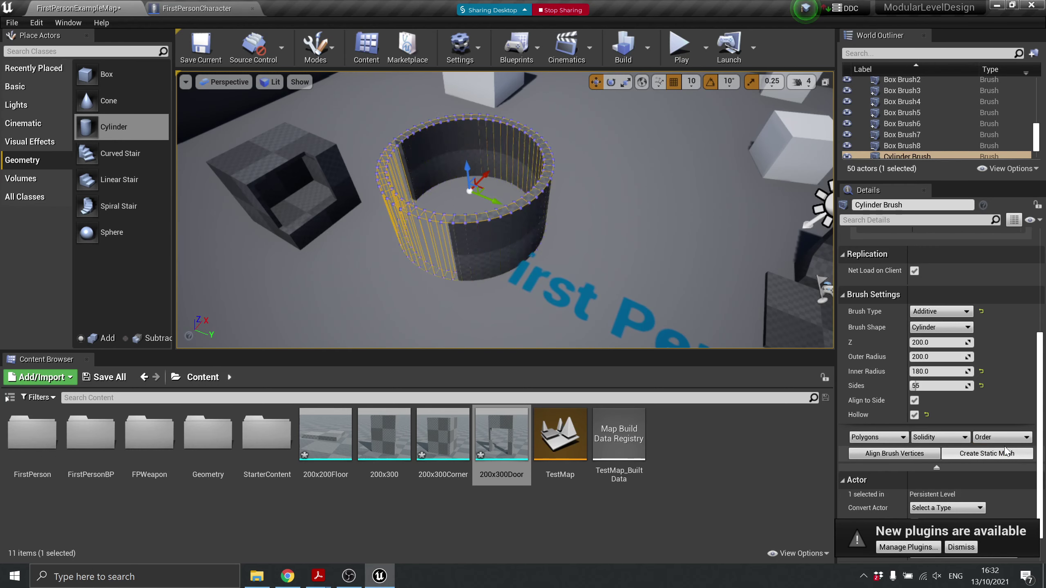
left_click(592, 229)
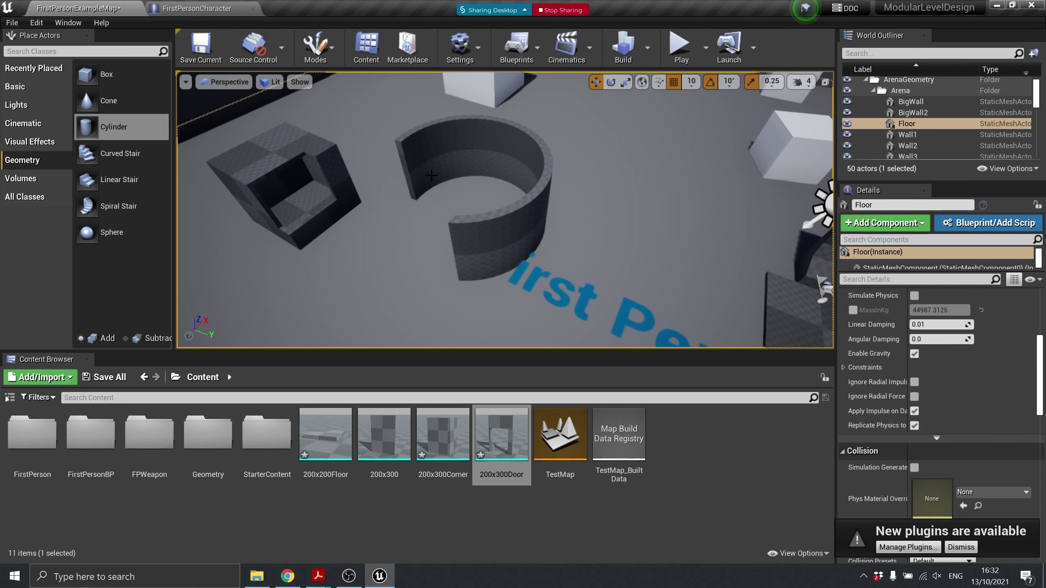
left_click(402, 159)
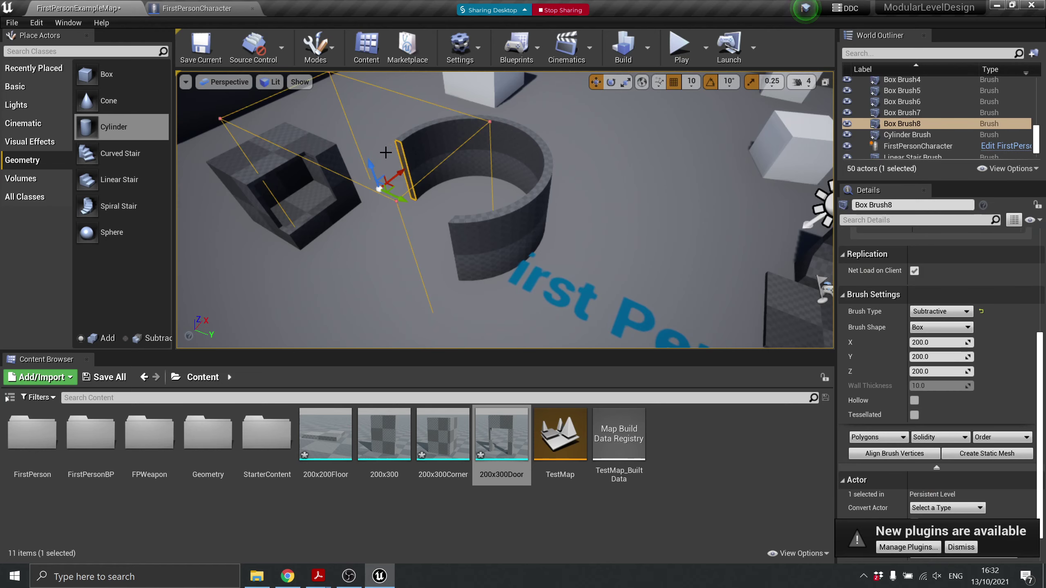
Place an additive spiral stair brush inside the cut hollow cylinder
mouse_move(403, 160)
right_mouse_down()
mouse_move(433, 128)
mouse_move(457, 185)
mouse_move(433, 256)
mouse_move(424, 344)
right_mouse_up()
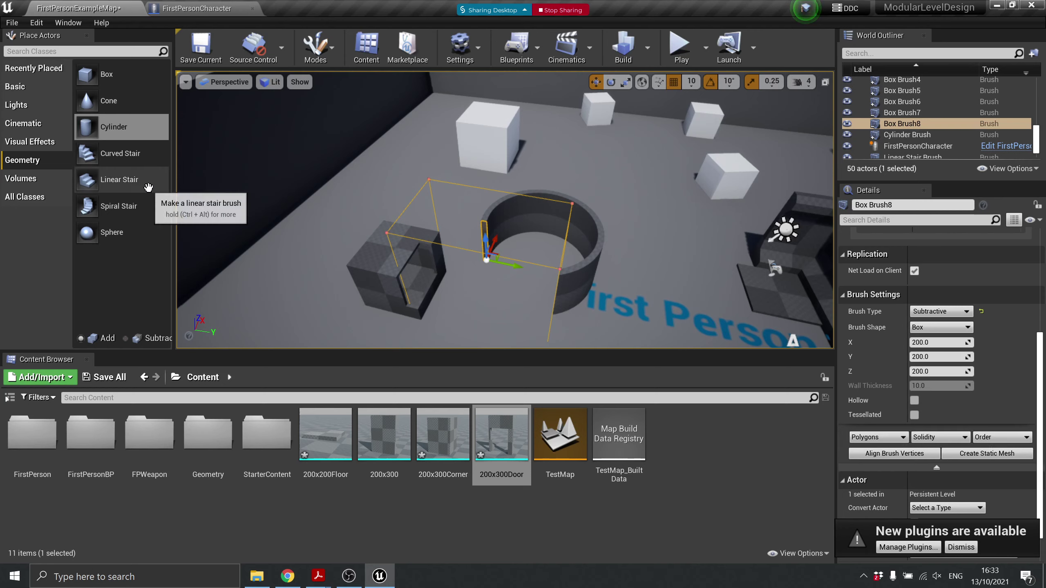
scroll(502, 245, "down", 2)
right_click_drag(502, 245, 504, 208)
key("f")
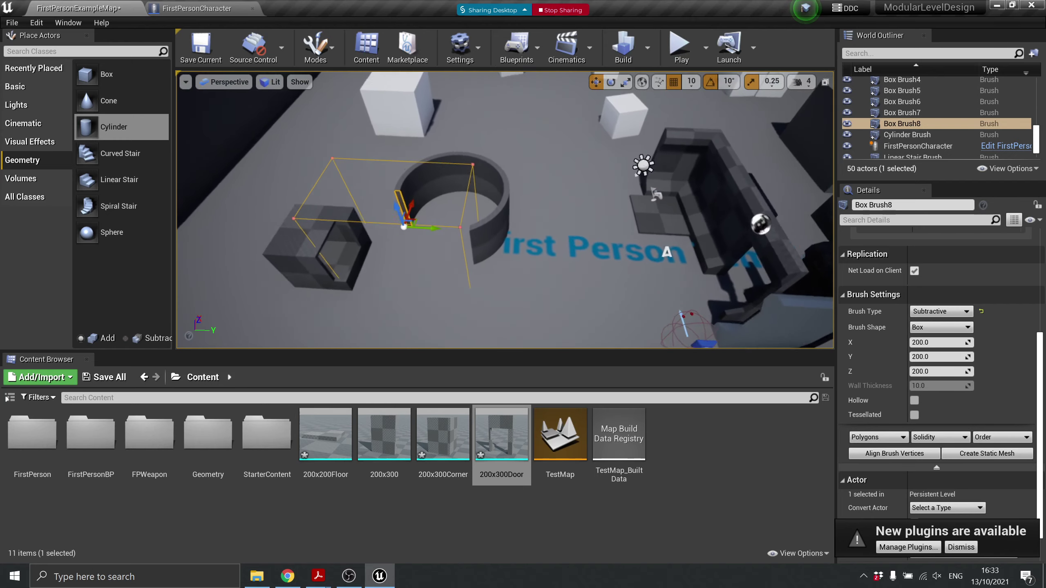
mouse_move(124, 214)
left_mouse_down()
mouse_move(680, 288)
mouse_move(758, 264)
mouse_move(477, 231)
mouse_move(499, 253)
mouse_move(457, 260)
mouse_move(467, 282)
mouse_move(480, 276)
left_mouse_up()
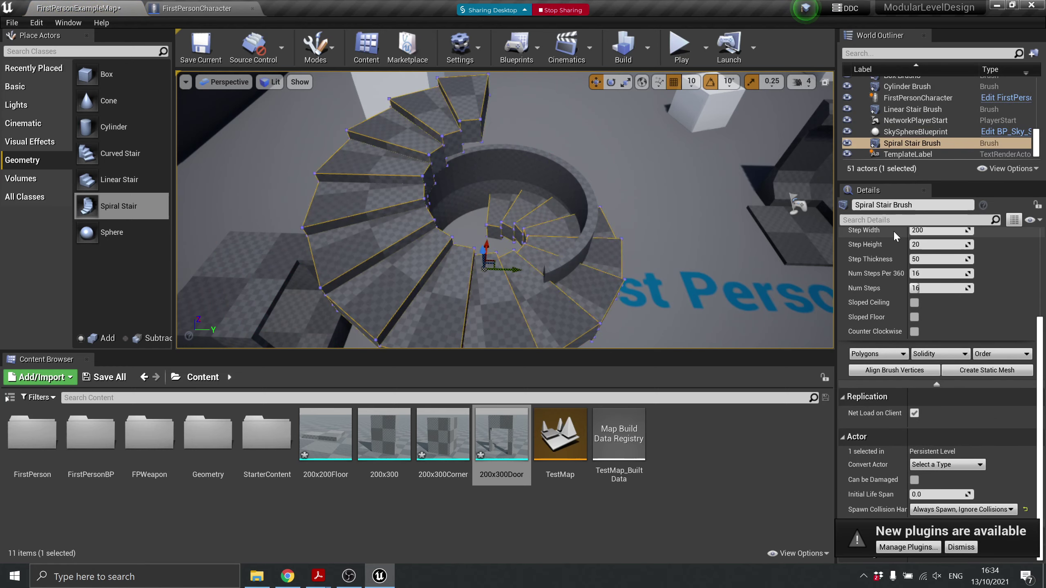
Reduce the spiral stair brush's step width to 100 so the stair fits the cylinder more closely
scroll(913, 245, "up", 2)
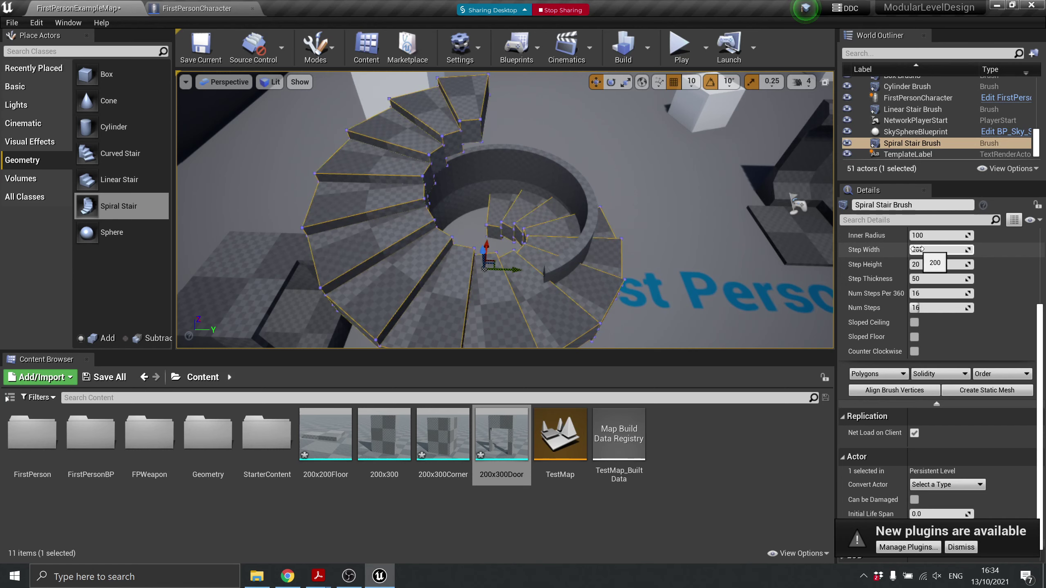
left_click_drag(918, 249, 921, 249)
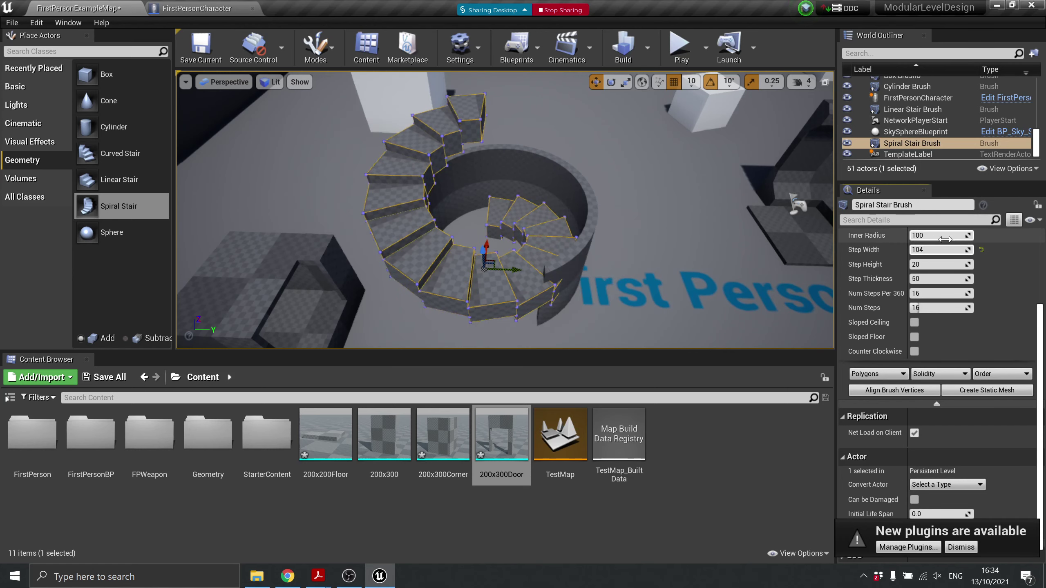
left_click(920, 249)
type("100")
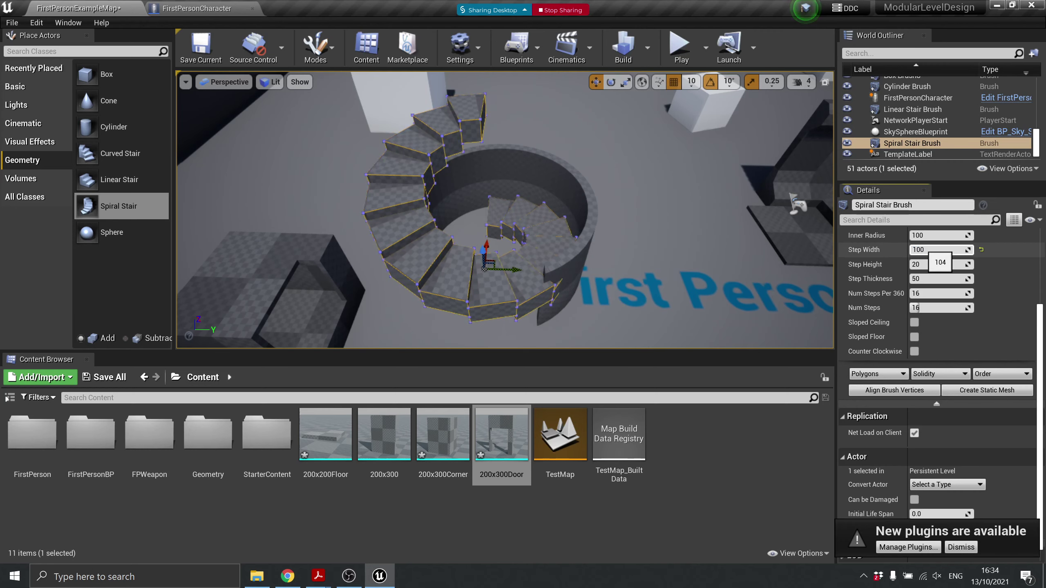
key("Return")
Inspect the spiral stair inside the ring, then play-test the level by walking into and around the cylinder before stopping play
right_click_drag(546, 234, 465, 262)
key("w")
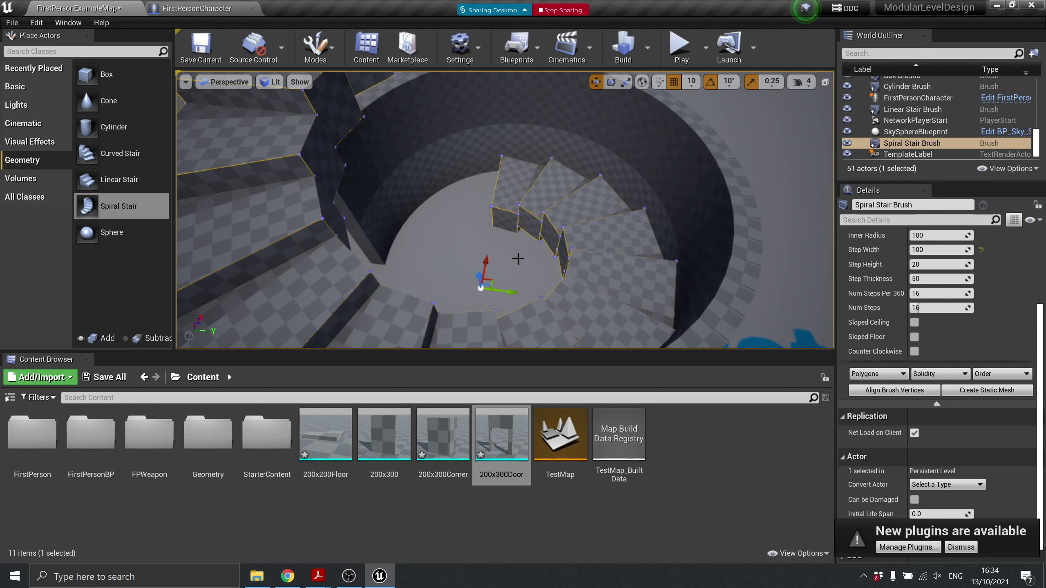
right_click_drag(657, 248, 505, 284)
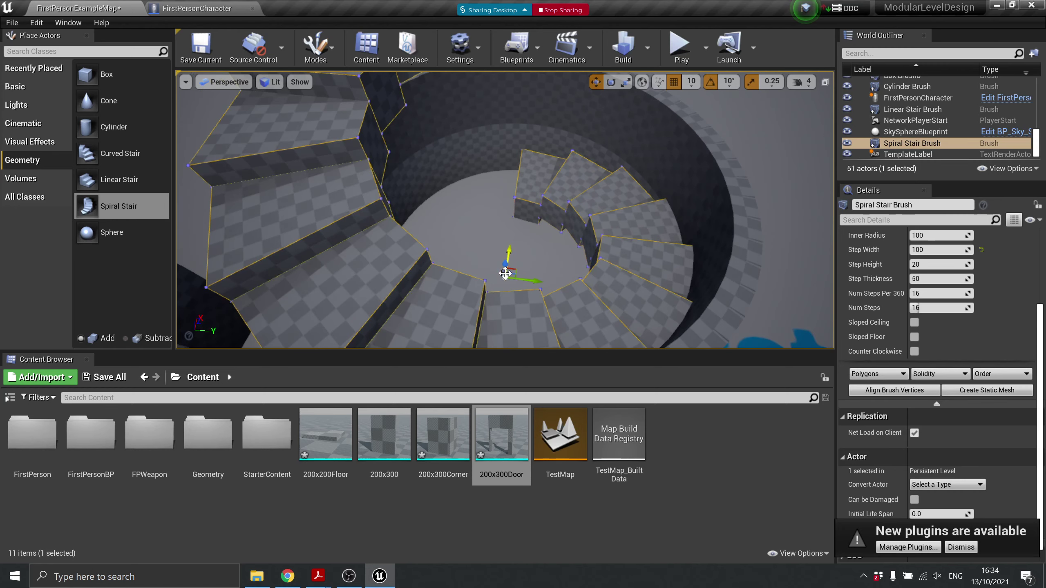
right_click_drag(518, 241, 509, 244)
left_click(680, 46)
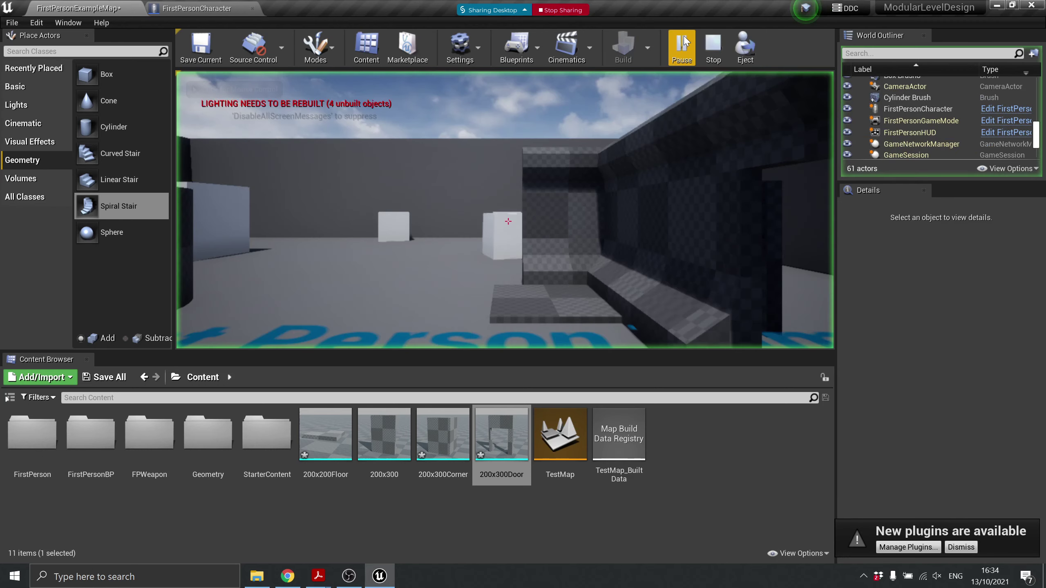
left_click(508, 222)
key("w")
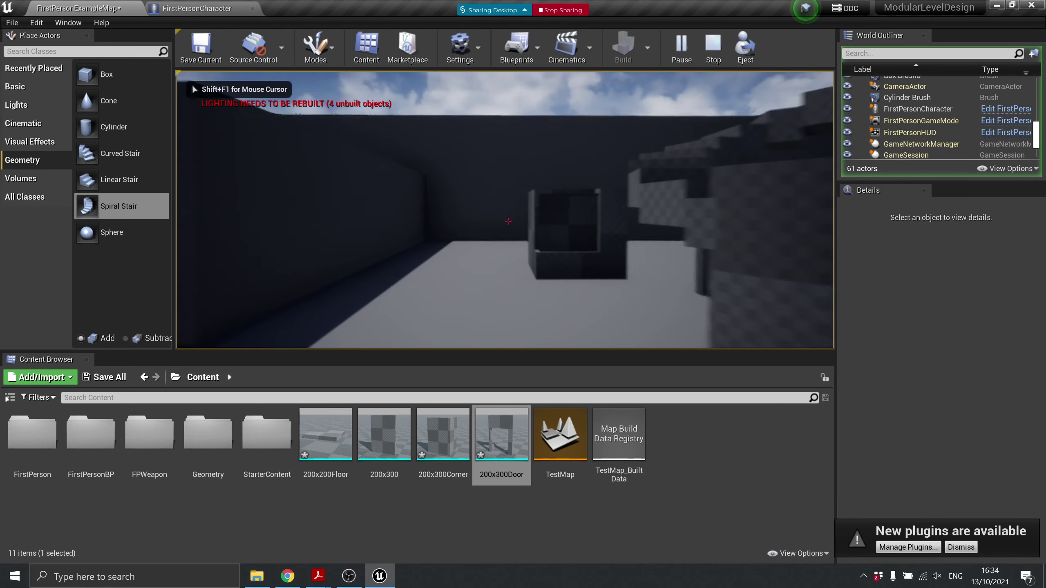
key("w")
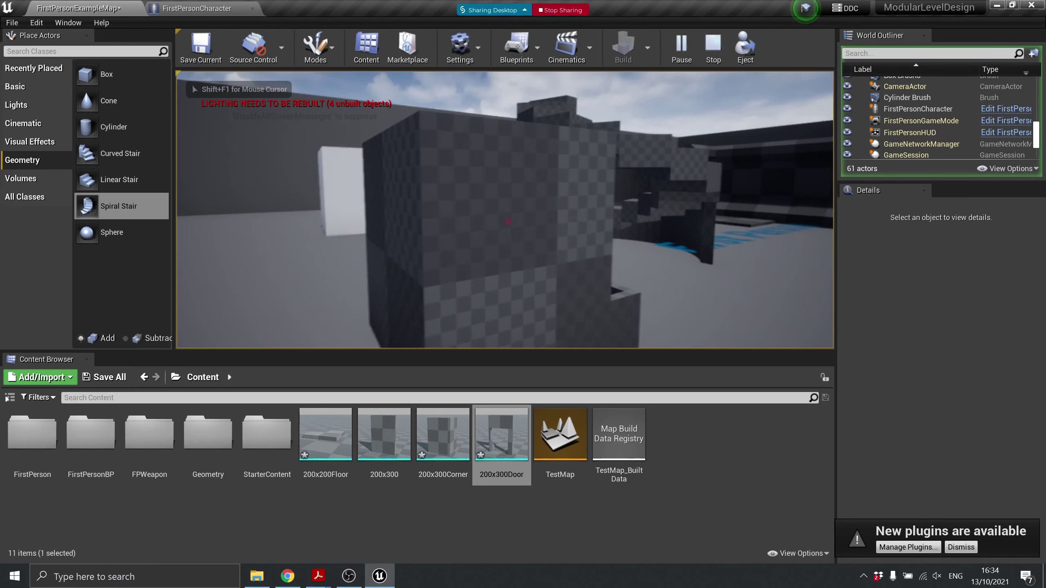
key("w")
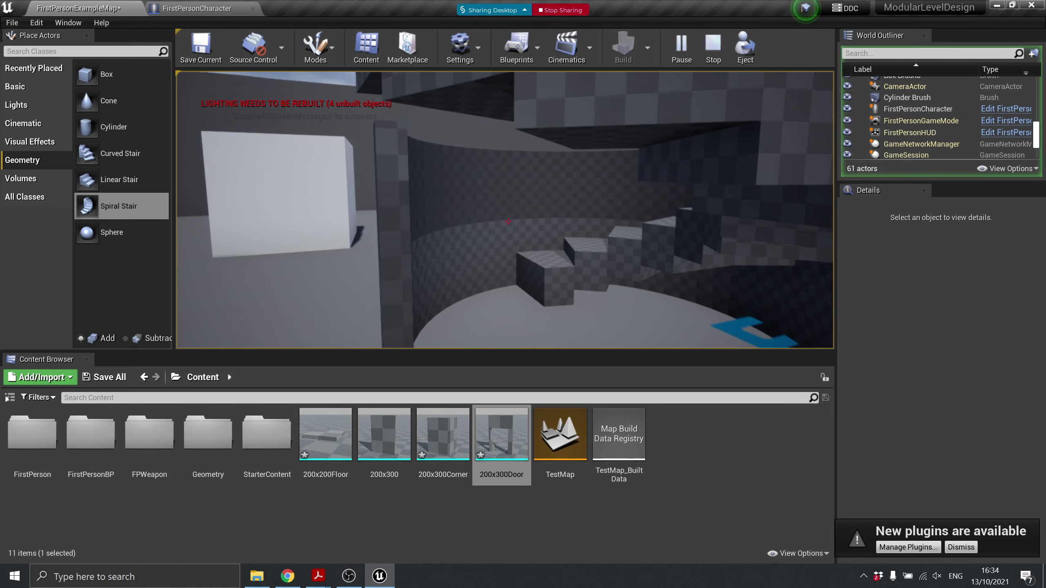
key("w")
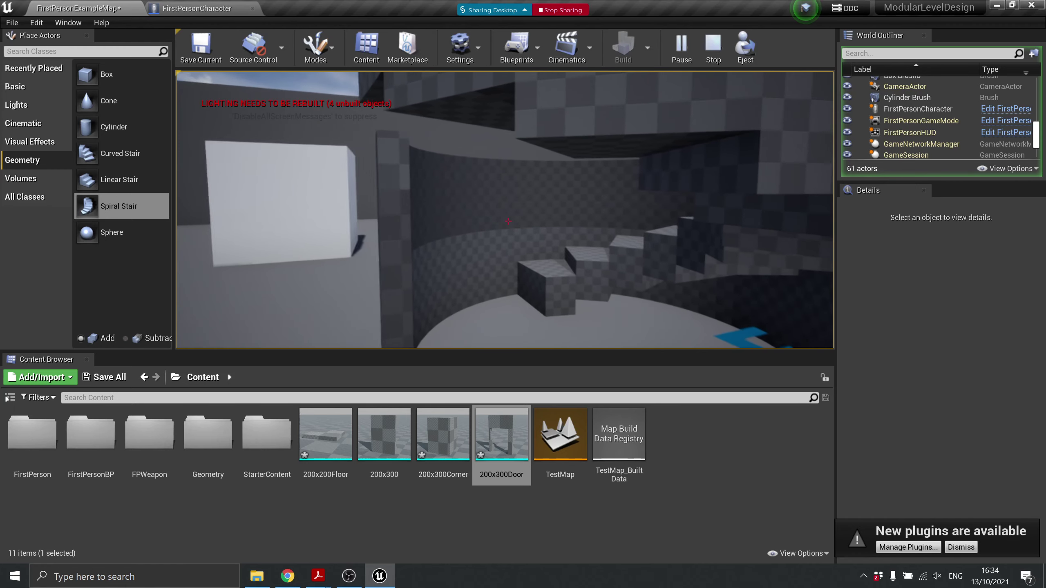
key("w")
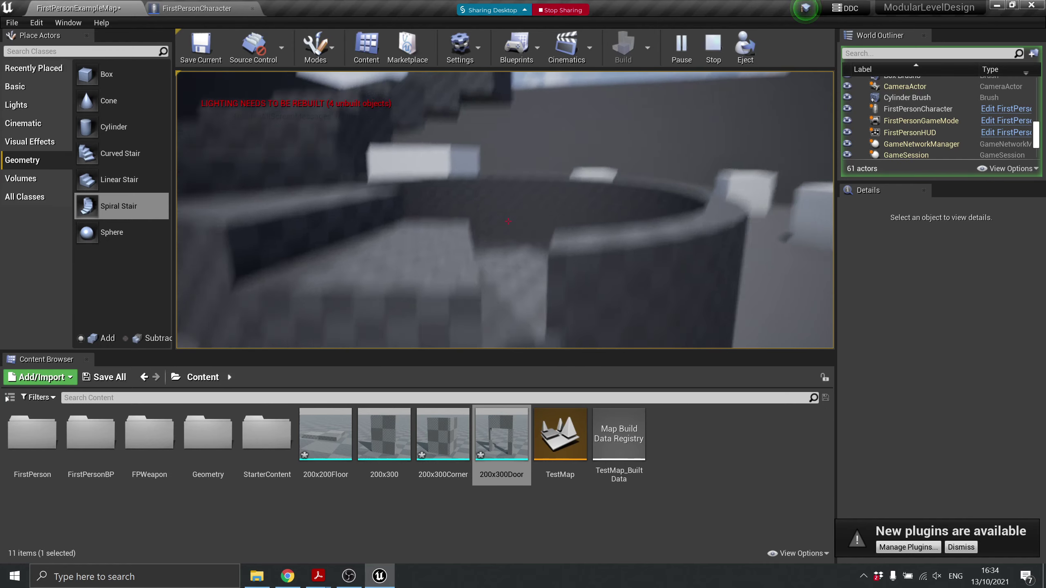
key("s")
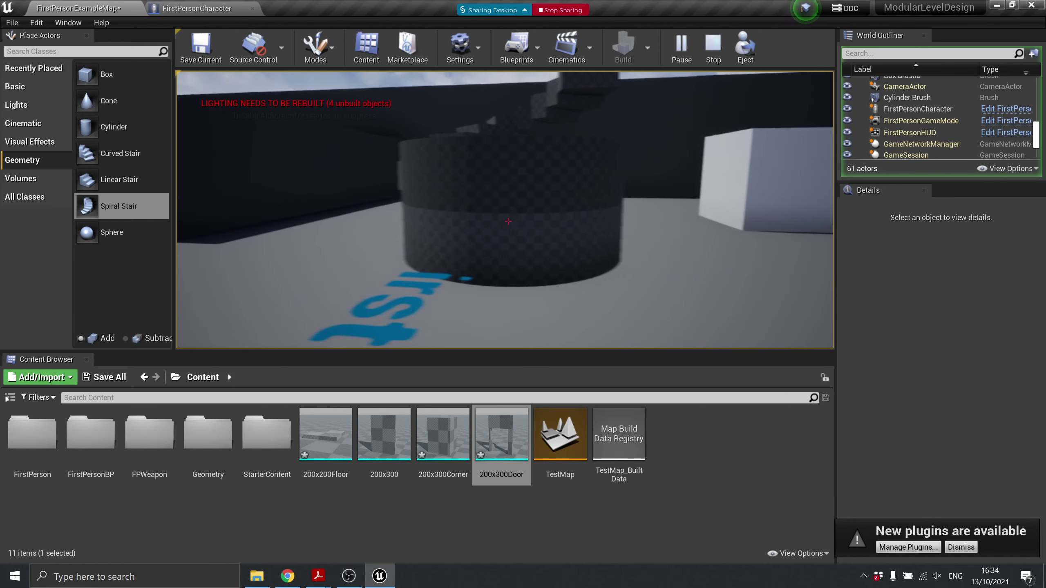
key("w")
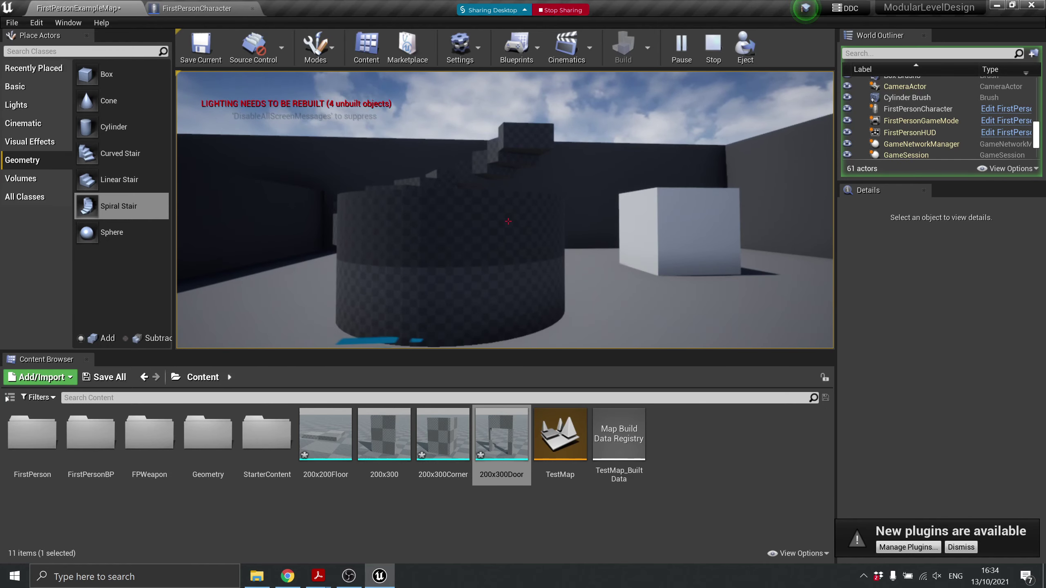
key("w")
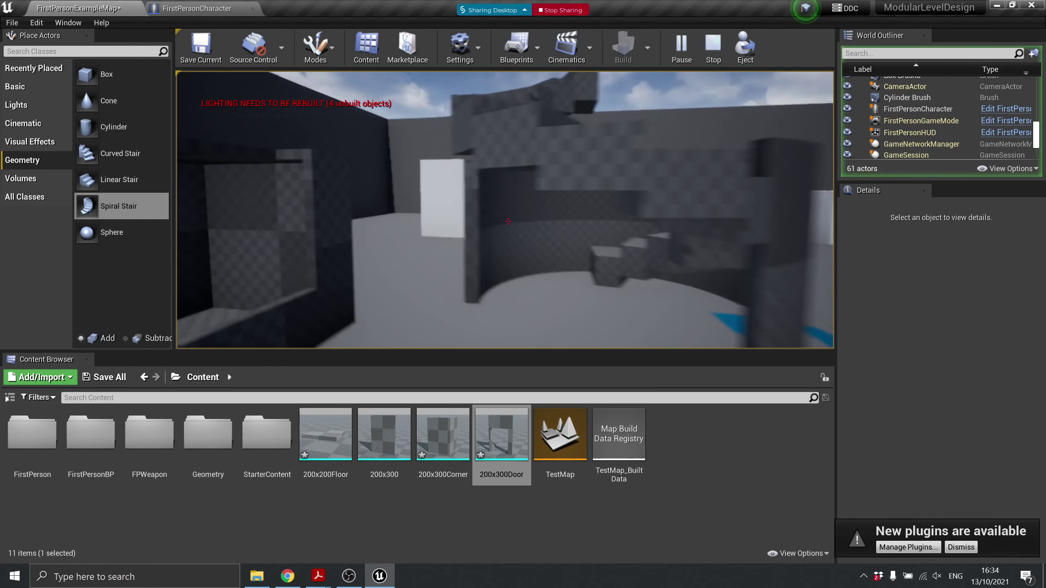
key("s")
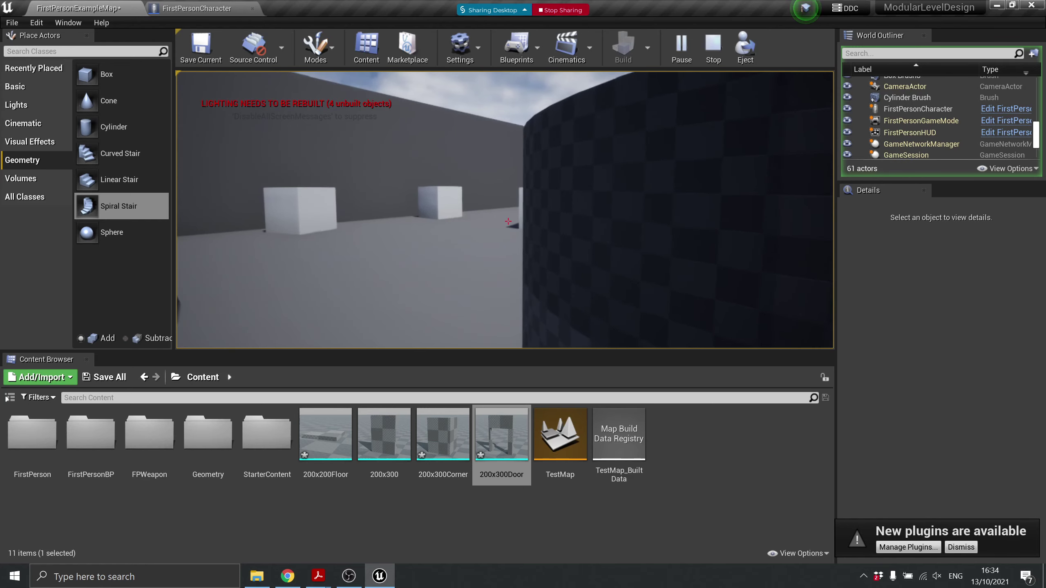
key("Escape")
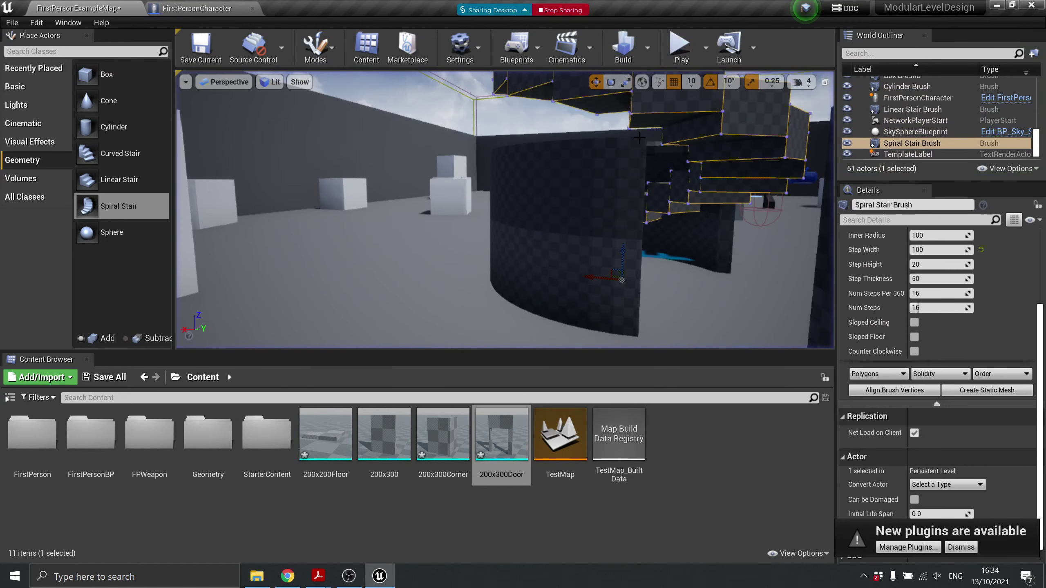
Rotate the spiral stair brush about the vertical axis until its lowest steps start at the ring's opening
scroll(938, 293, "up", 3)
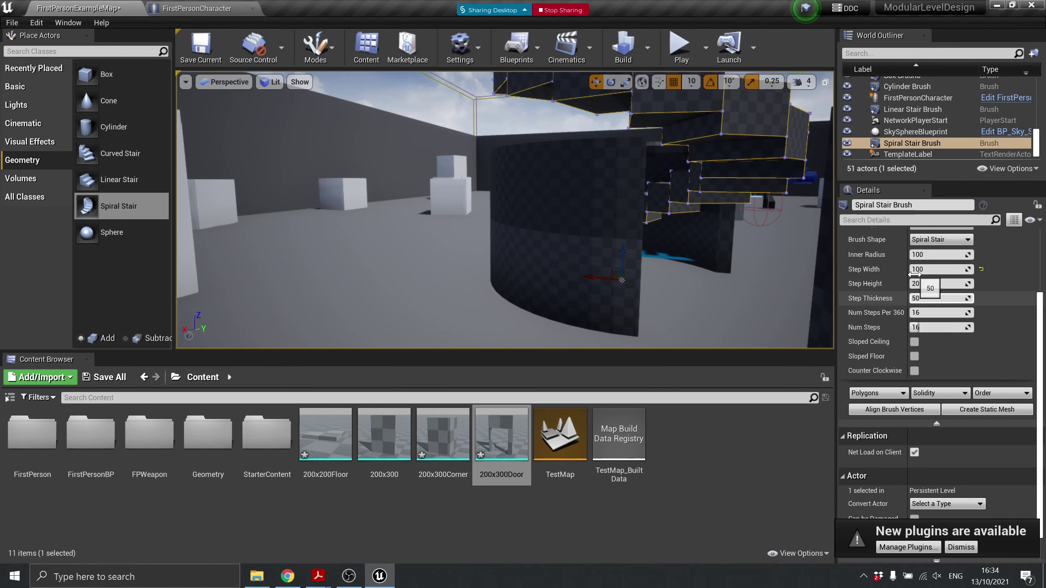
mouse_move(465, 177)
right_mouse_down()
mouse_move(453, 168)
mouse_move(486, 164)
mouse_move(457, 158)
mouse_move(490, 161)
mouse_move(486, 216)
right_mouse_up()
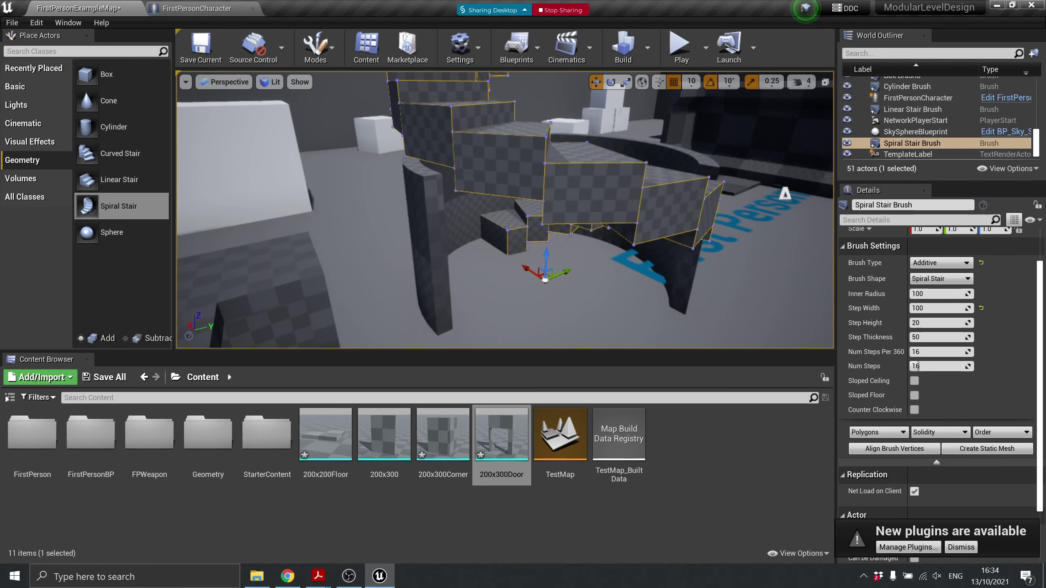
key("e")
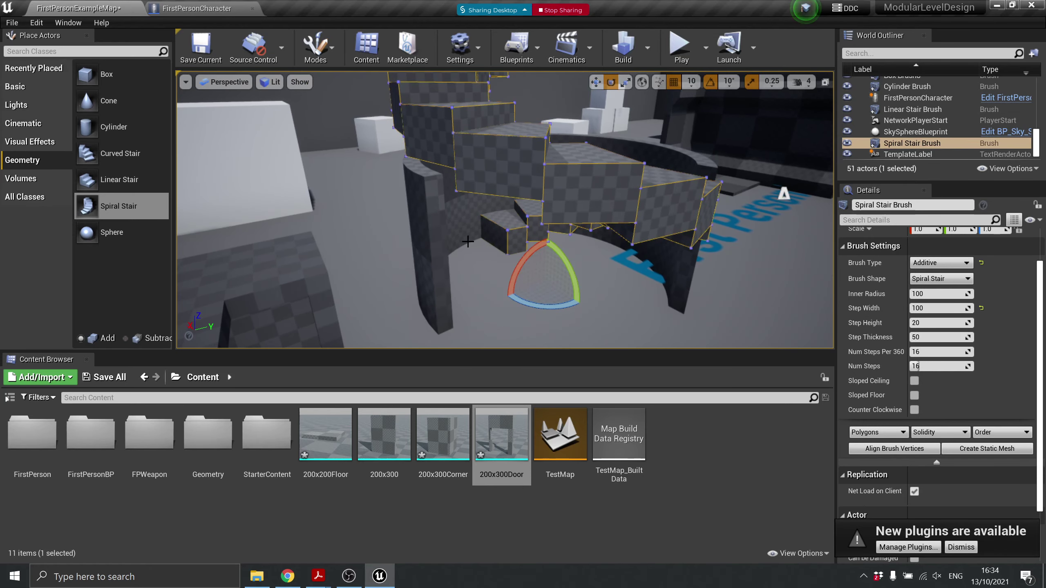
mouse_move(532, 296)
left_mouse_down()
mouse_move(505, 298)
mouse_move(505, 323)
left_mouse_up()
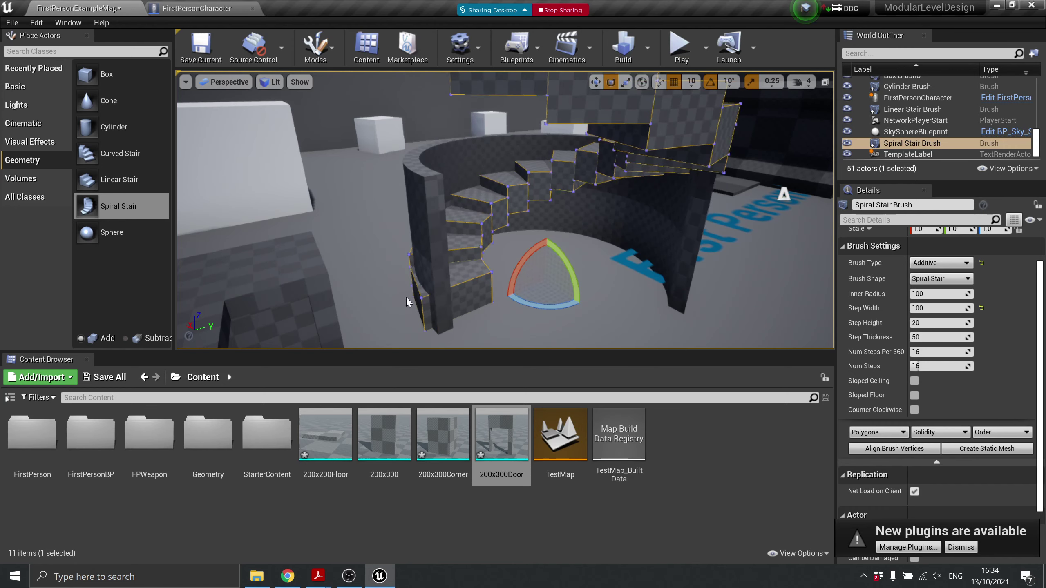
Play-test the level by climbing the rotated spiral stair, then stop play and view the straight staircase
left_click(680, 45)
key("w")
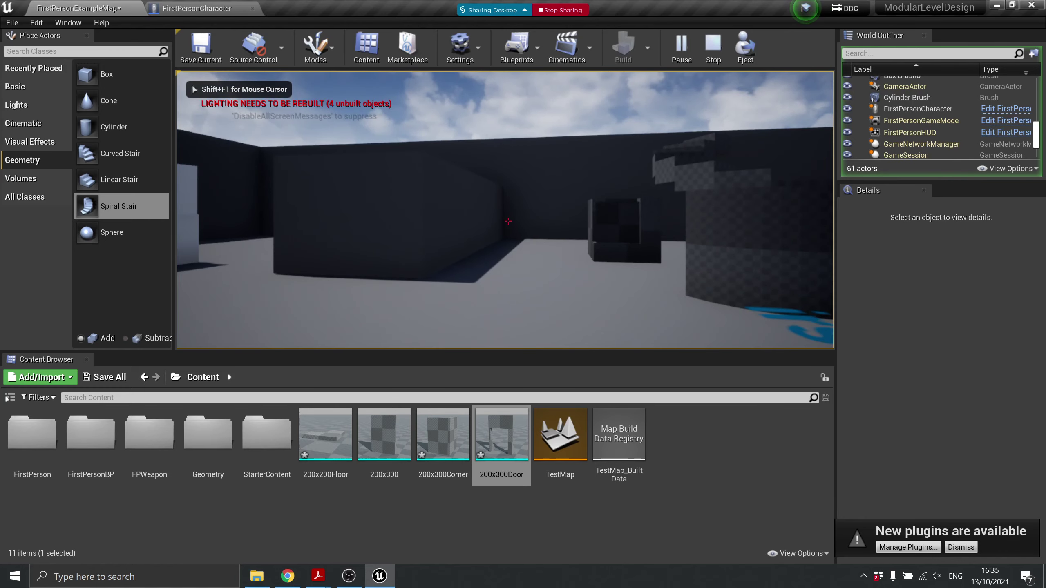
key("w")
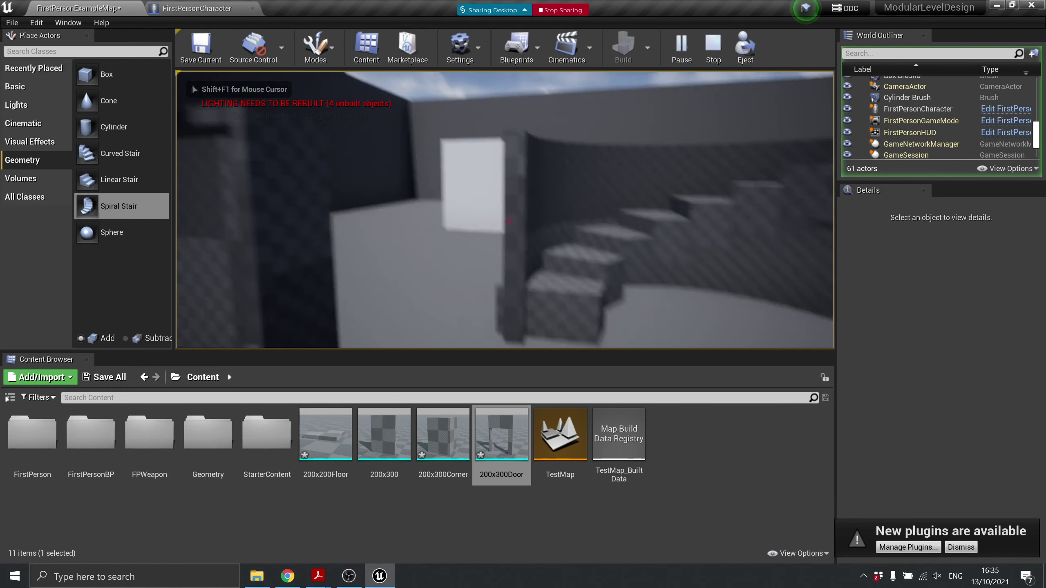
key("w")
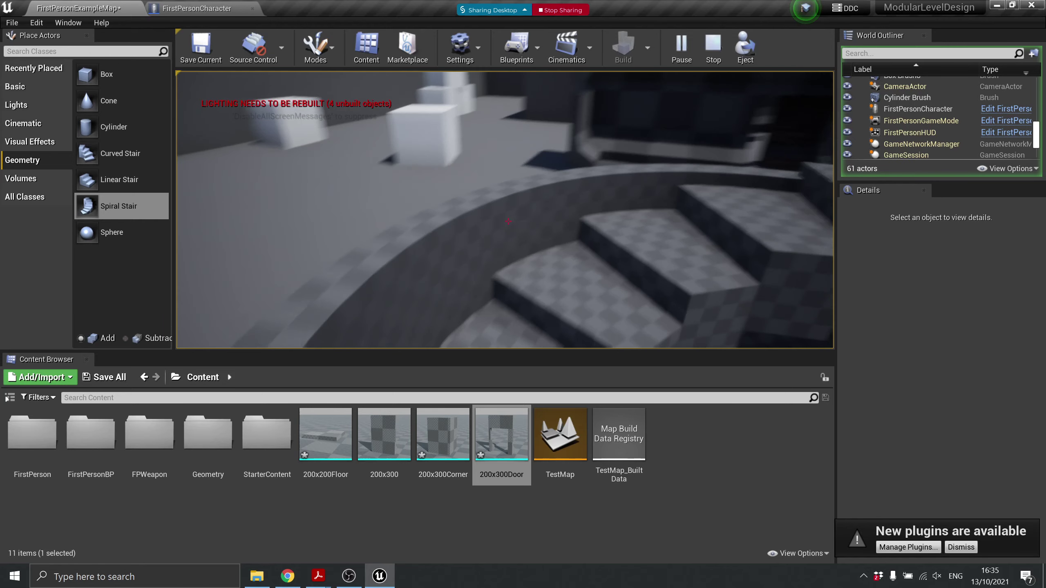
key("w")
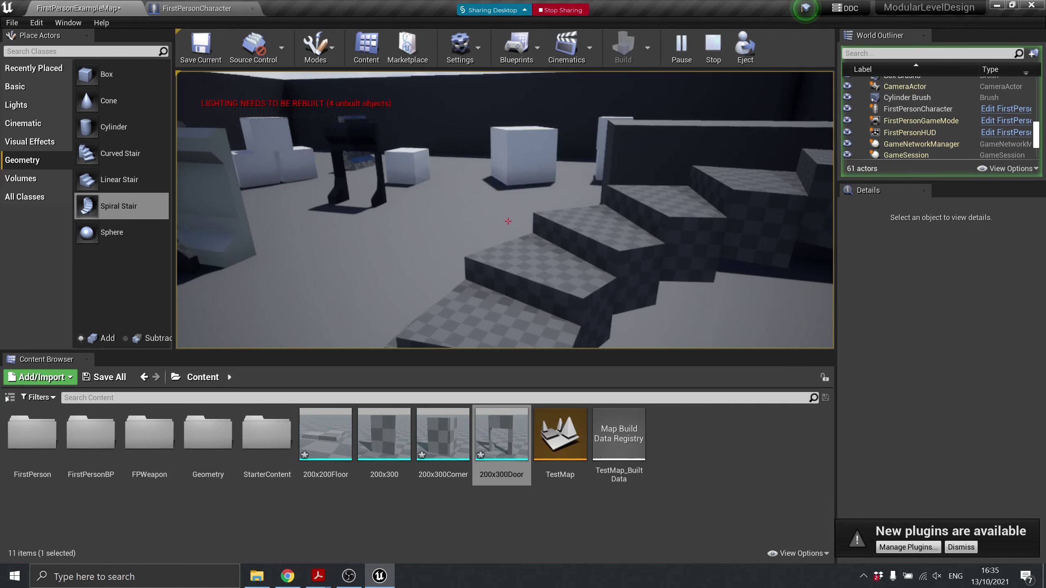
key("w")
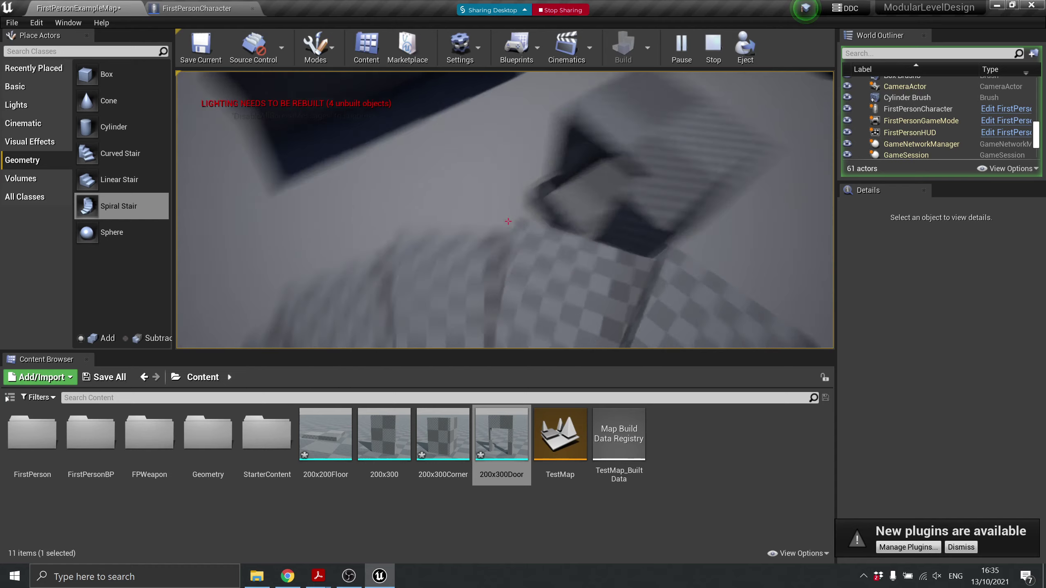
key("Escape")
mouse_move(379, 231)
right_mouse_down()
mouse_move(305, 177)
mouse_move(222, 175)
mouse_move(222, 157)
mouse_move(226, 222)
right_mouse_up()
key("w")
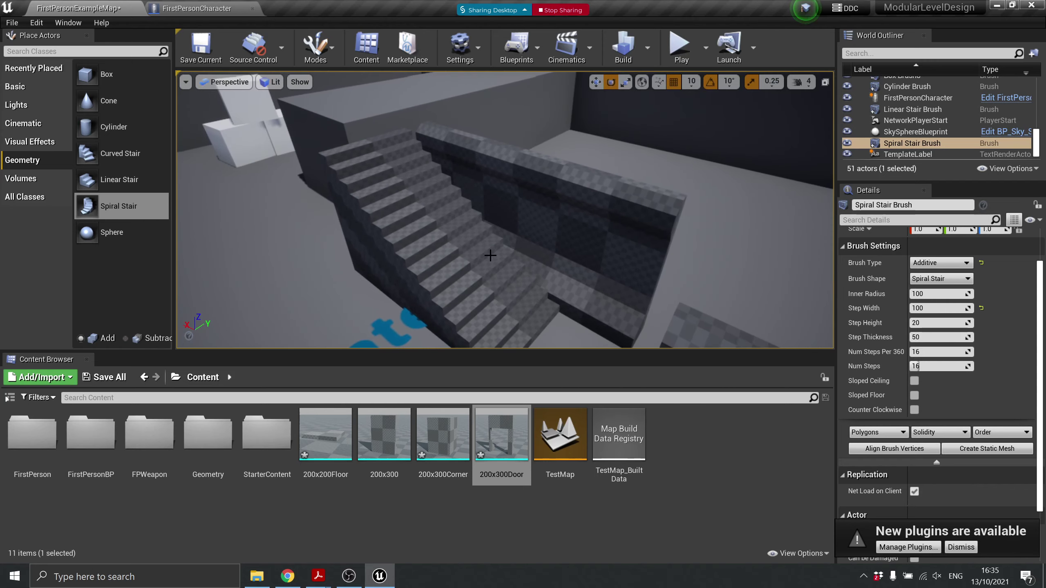
Duplicate the linear stair brush and raise the copy above the original flight
left_click(446, 277)
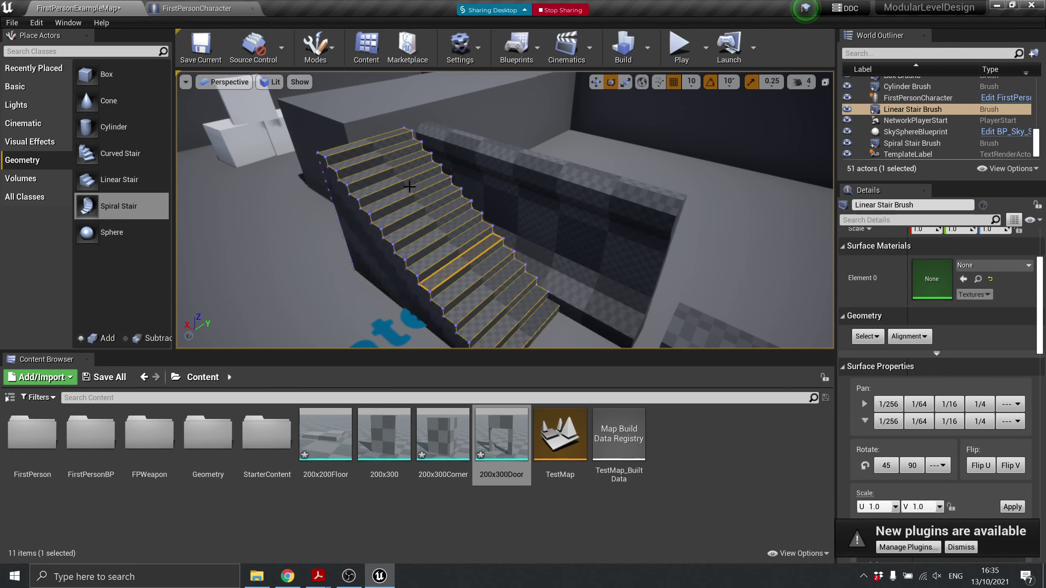
scroll(488, 329, "down", 2)
scroll(490, 326, "down", 1)
key("w")
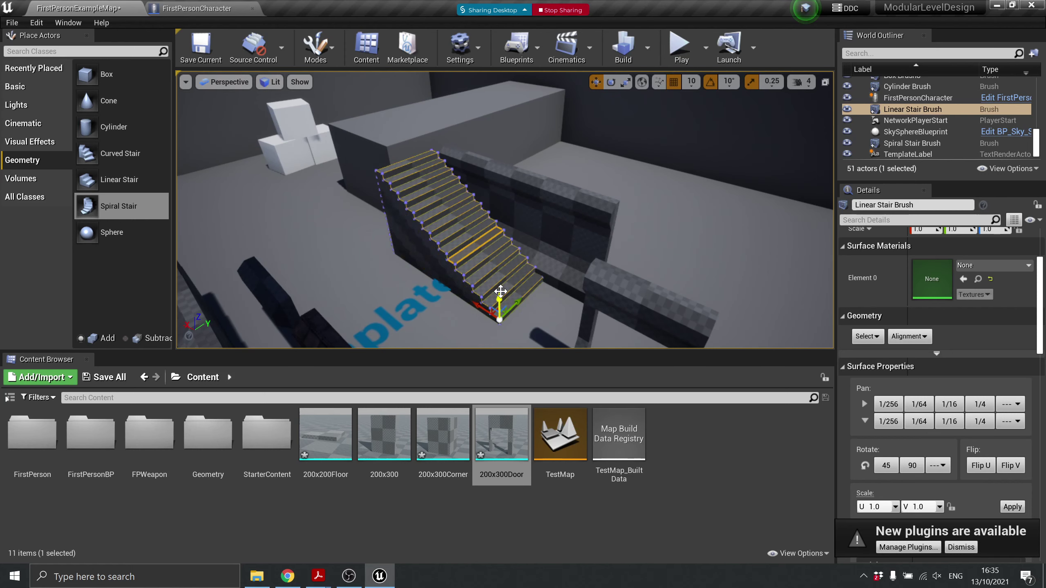
left_click_drag(500, 300, 496, 197, "alt")
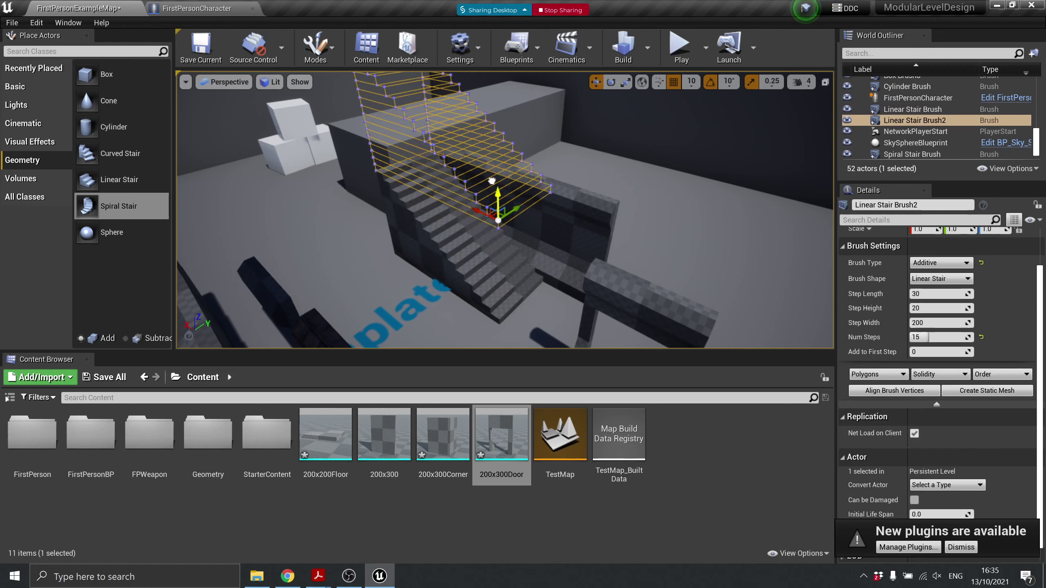
left_click_drag(492, 180, 507, 176, "alt")
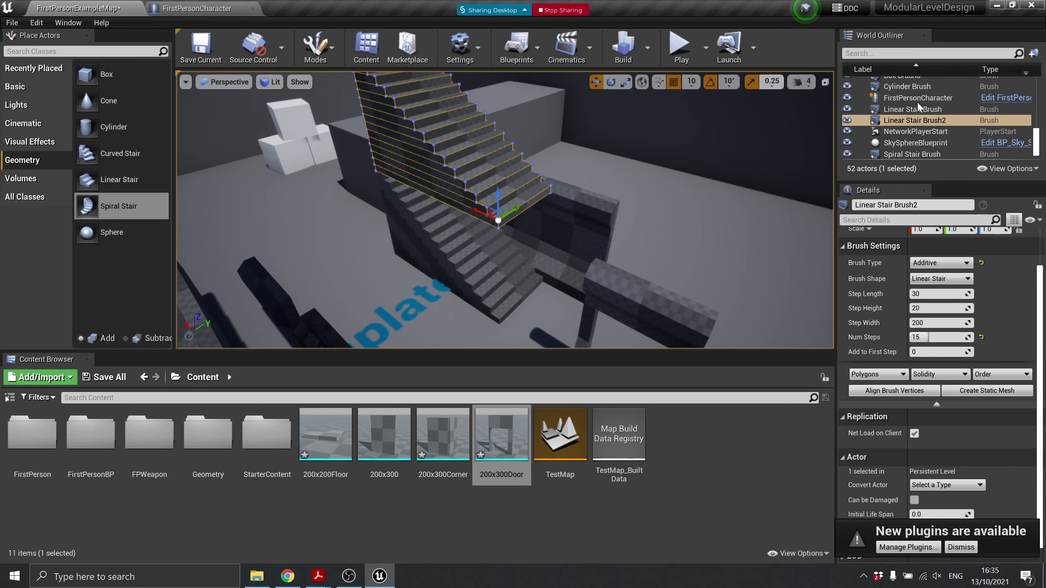
Rotate the duplicated stair brush about the vertical axis and place its base at the top of the first flight
key("r")
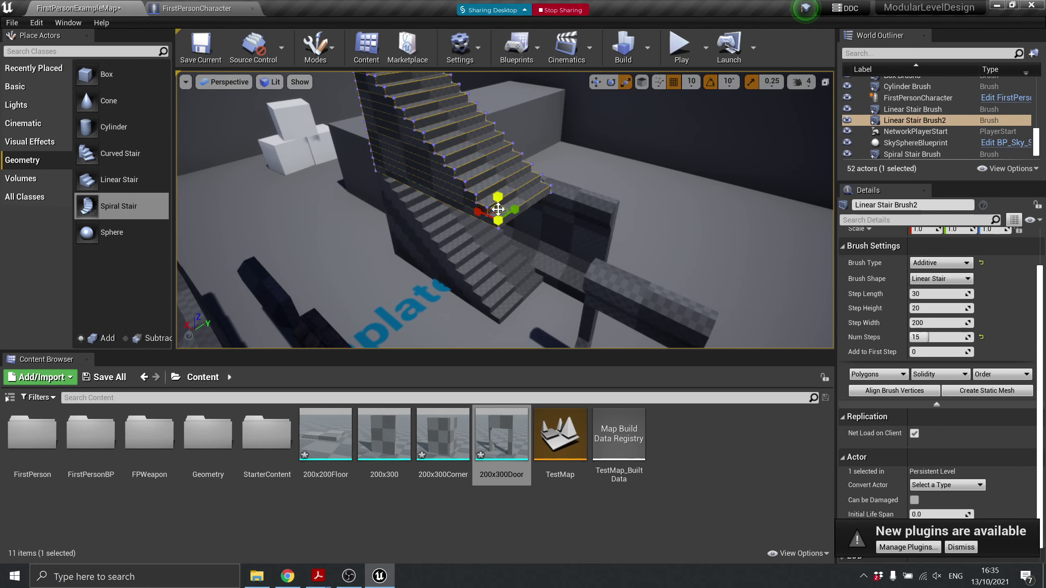
key("e")
mouse_move(501, 248)
left_mouse_down()
mouse_move(463, 244)
mouse_move(453, 211)
mouse_move(366, 145)
left_mouse_up()
key("w")
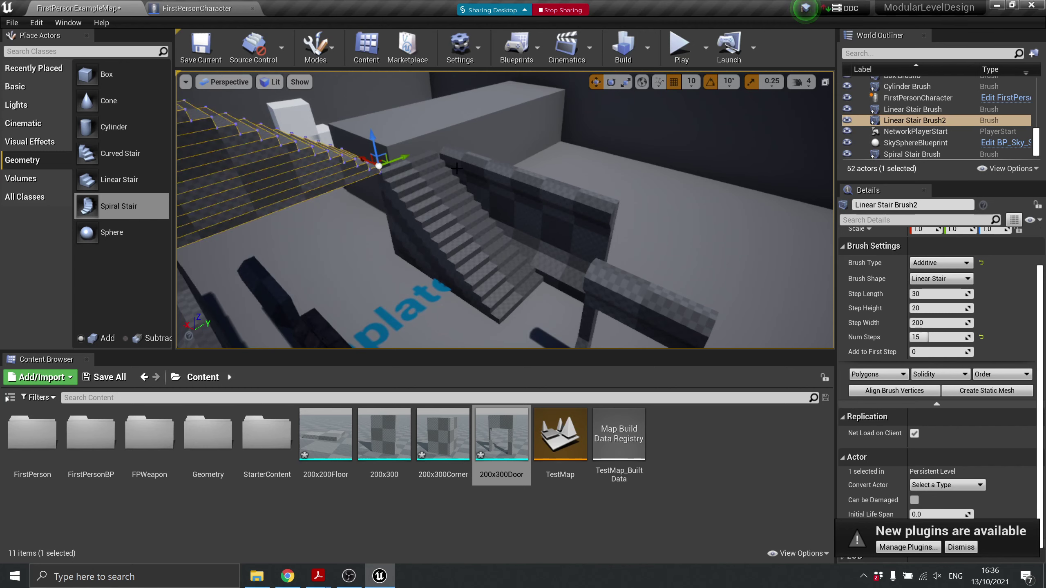
mouse_move(398, 137)
right_mouse_down()
mouse_move(355, 106)
mouse_move(484, 141)
right_mouse_up()
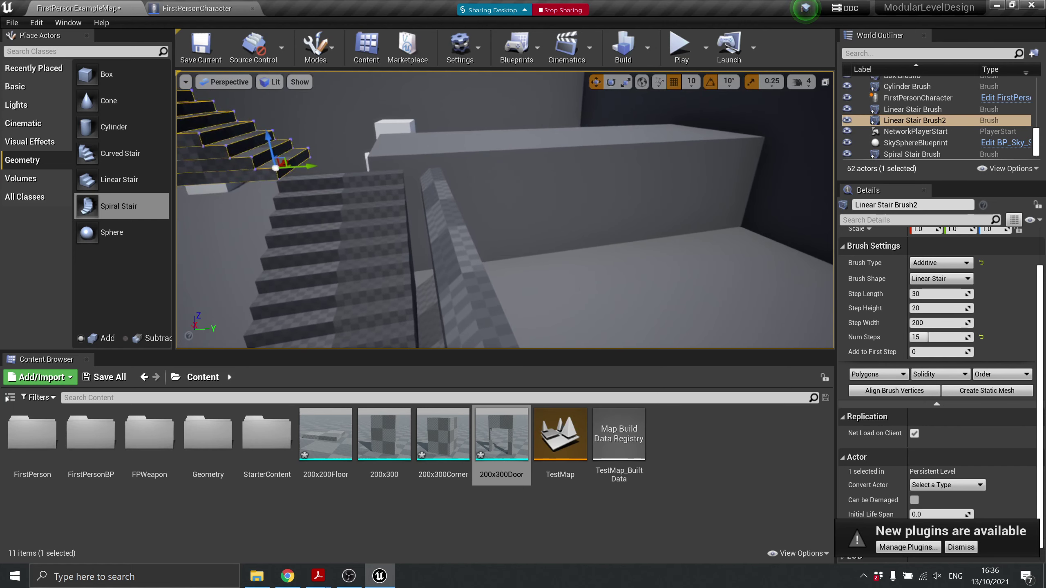
Move the large grey block BigWall2 along the Y axis toward the staircase so it sits behind the top steps
left_click(487, 178)
middle_click_drag(515, 155, 567, 185)
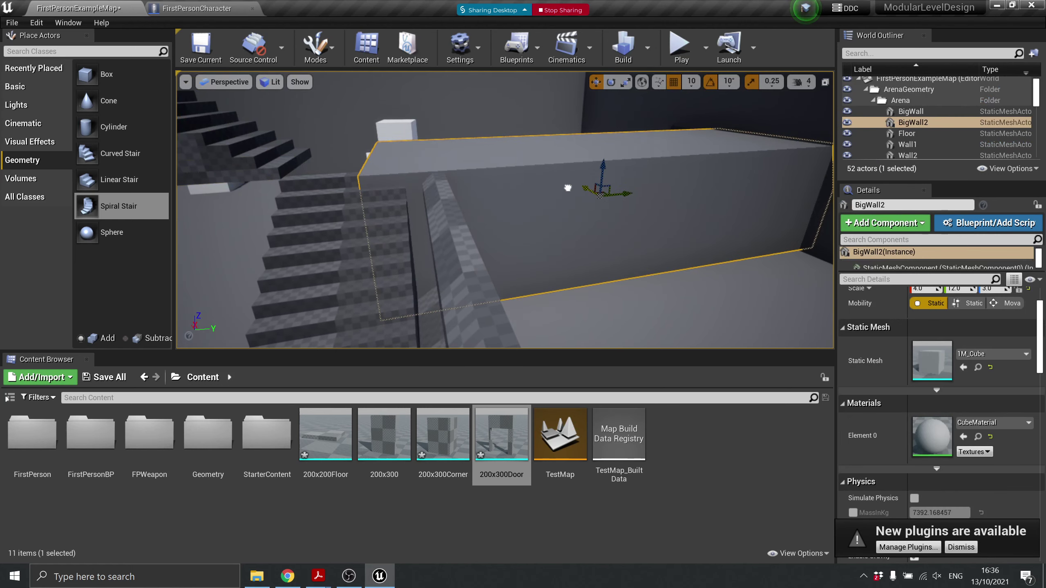
left_click_drag(611, 195, 571, 196)
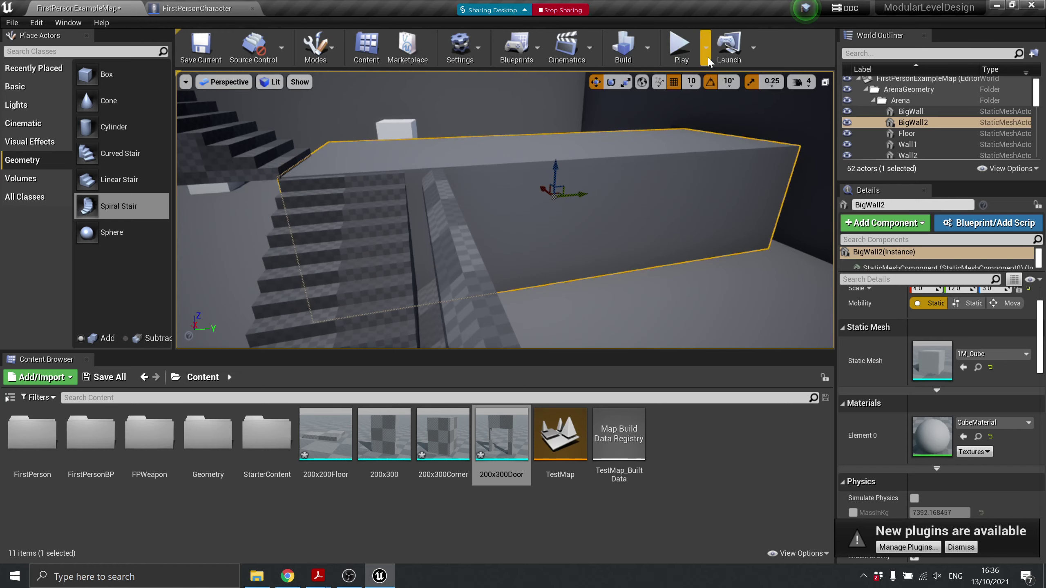
Play-test the level by walking to the linear stairs and climbing the joined flights
left_click(679, 45)
key("w")
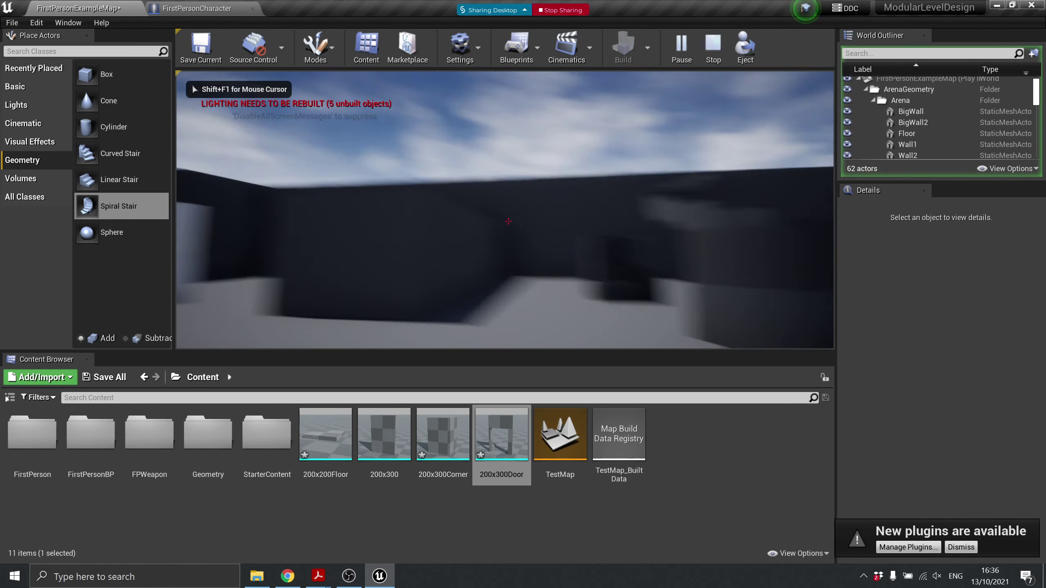
key("w")
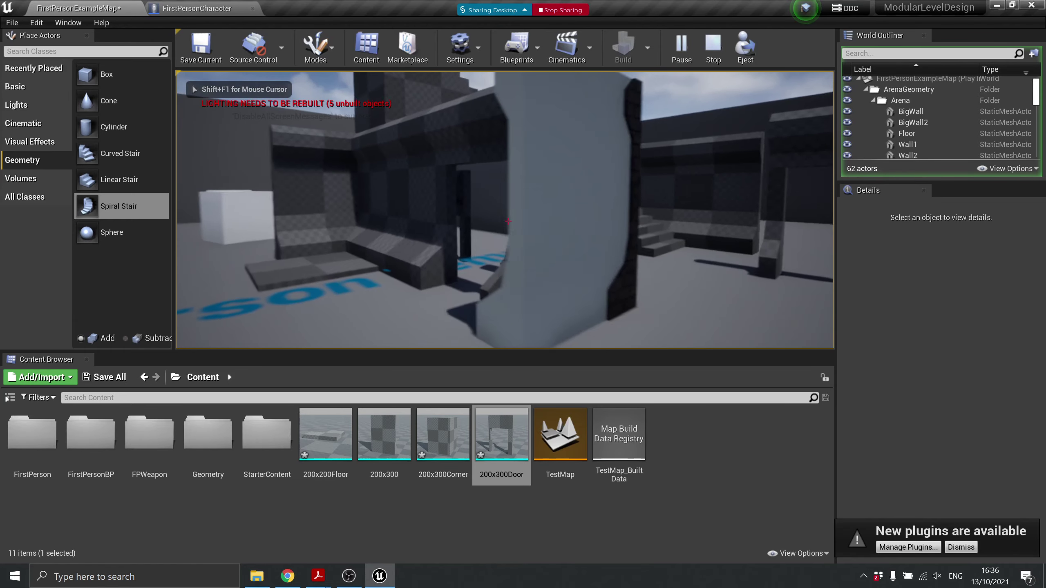
key("w")
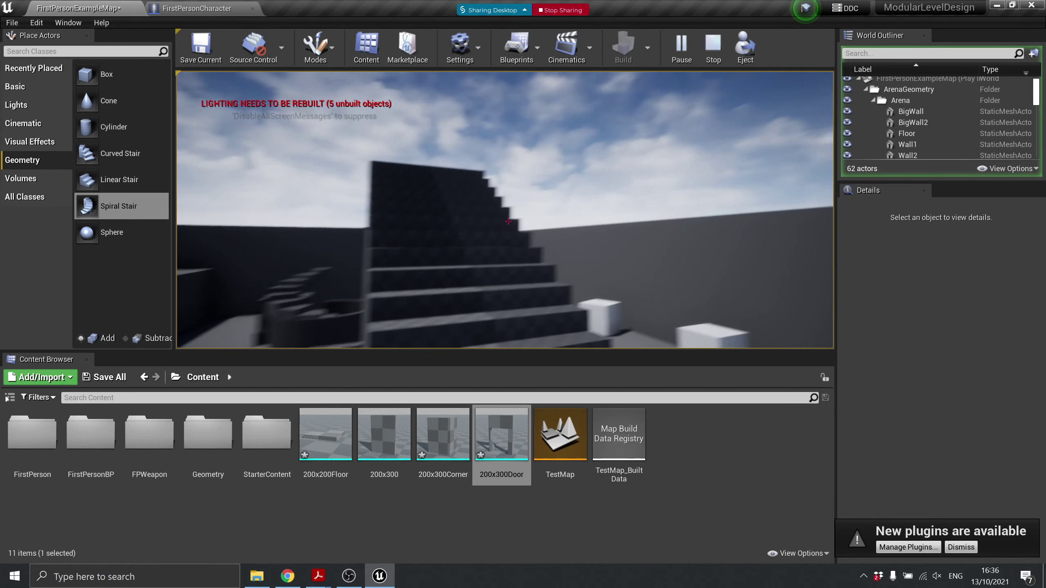
key("w")
key("w")
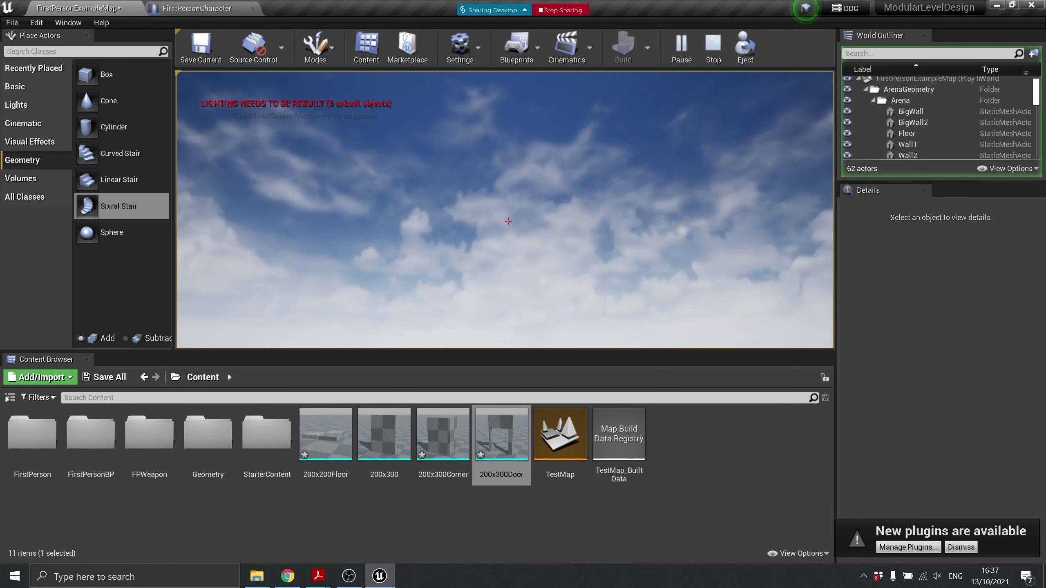
Play-test the freestanding door pieces by walking down to them and trying to pass through the openings, then stop play
key("w")
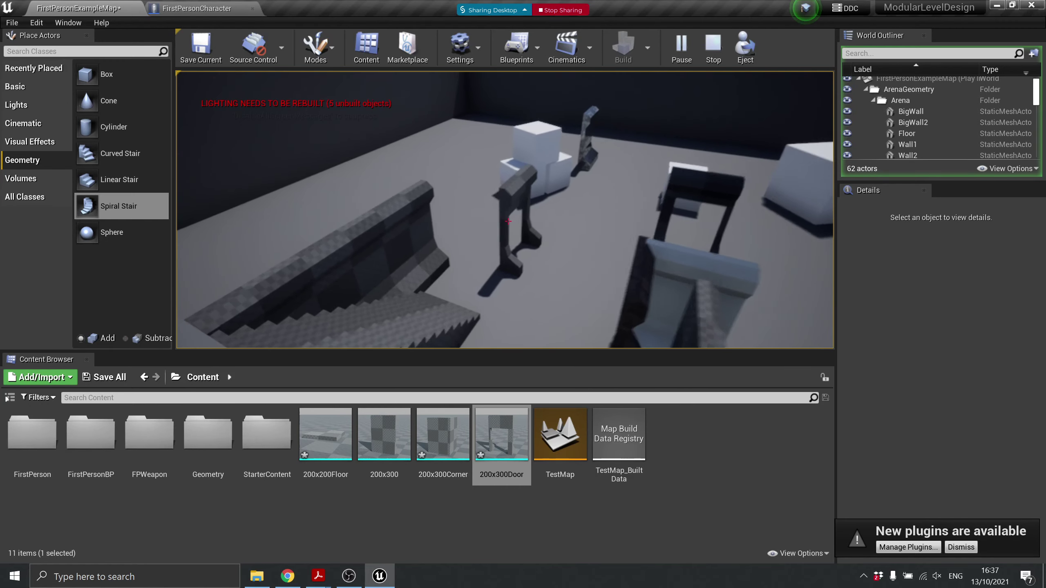
key("w")
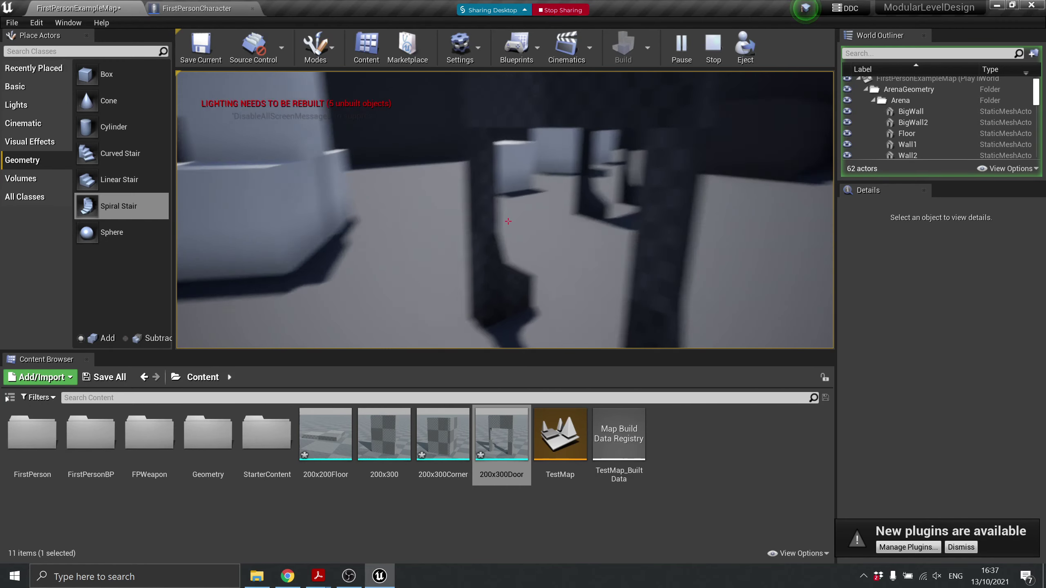
key("w")
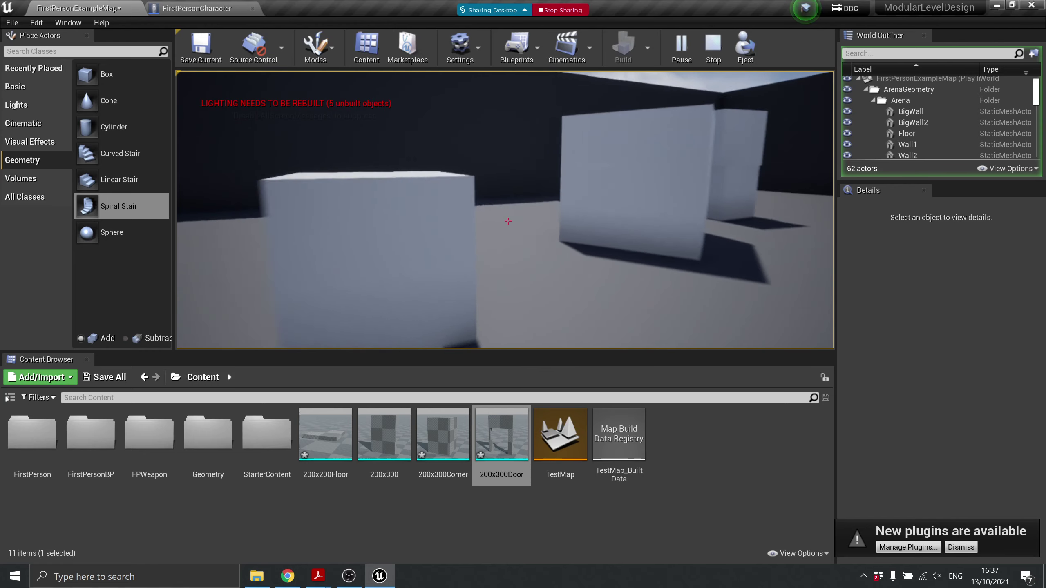
key("w")
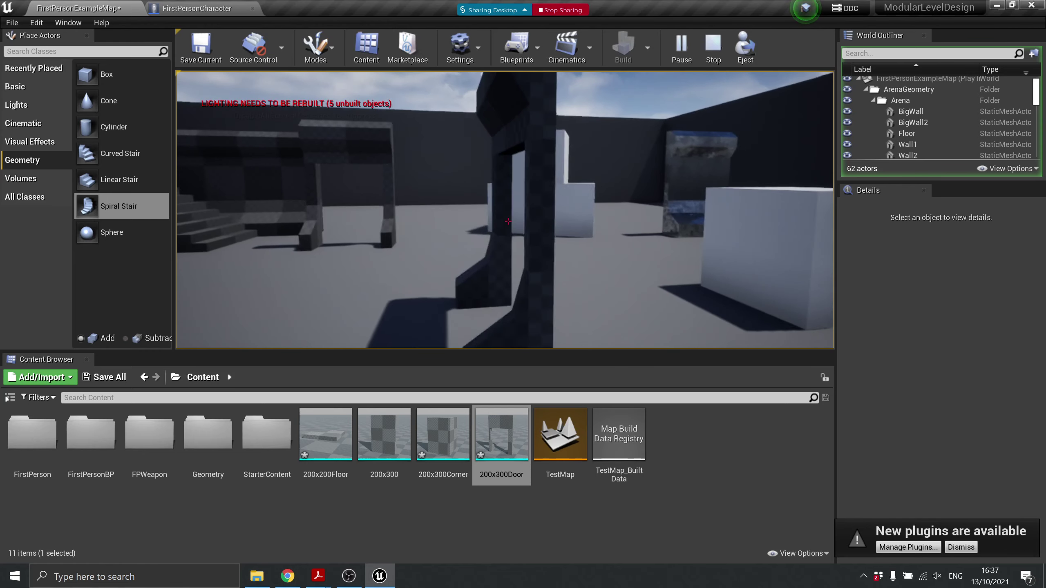
key("w")
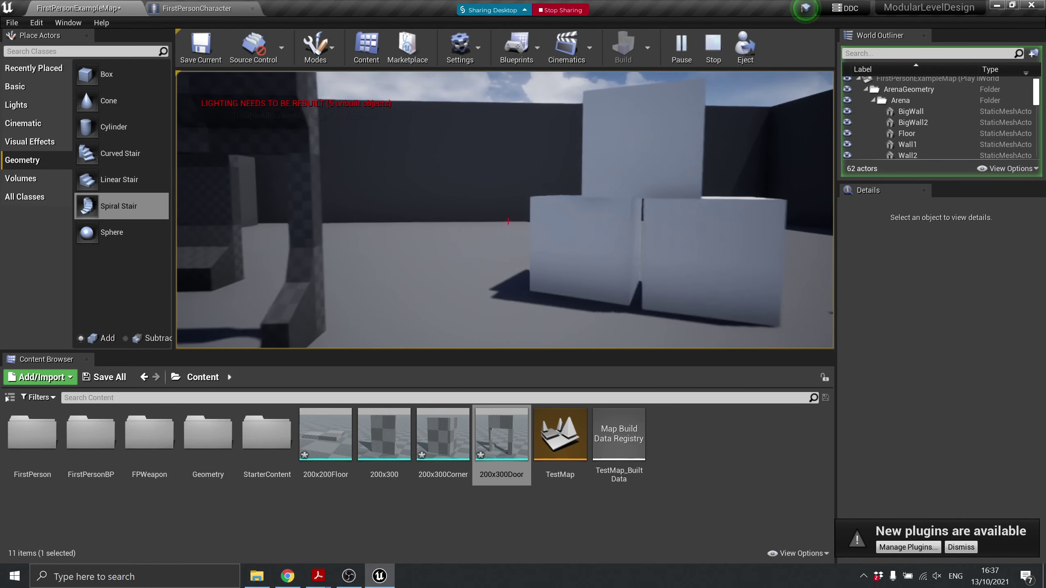
key("s")
key("w")
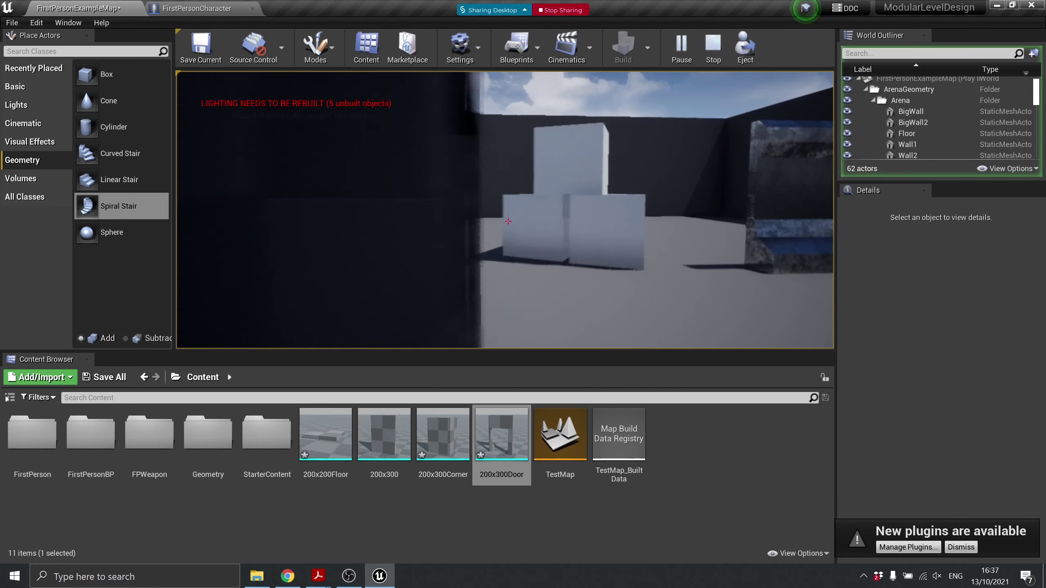
key("s")
key("Escape")
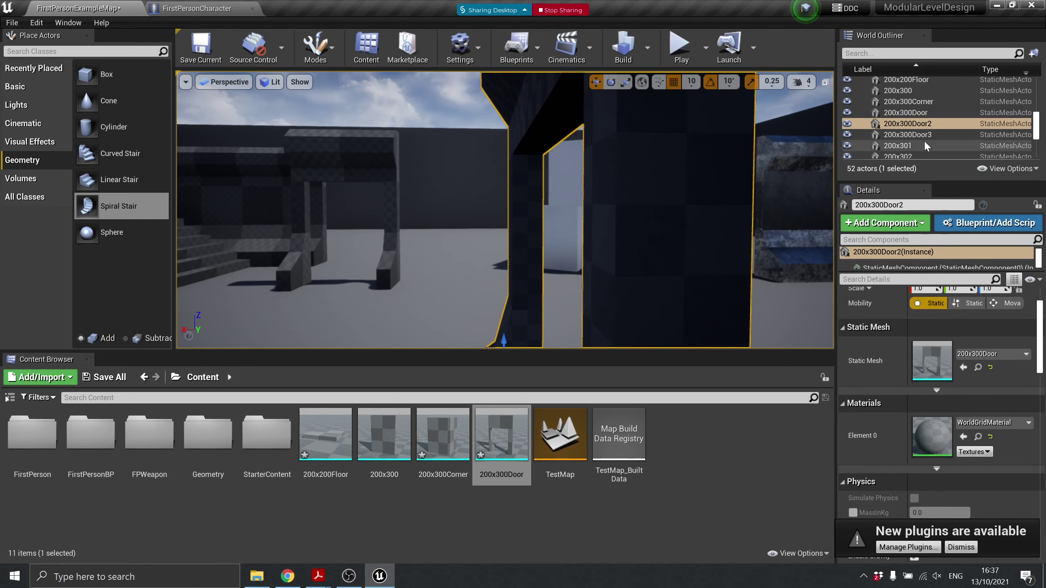
Open the 200x300Door static mesh for editing and turn on the display of its simple and complex collision
right_click(666, 162)
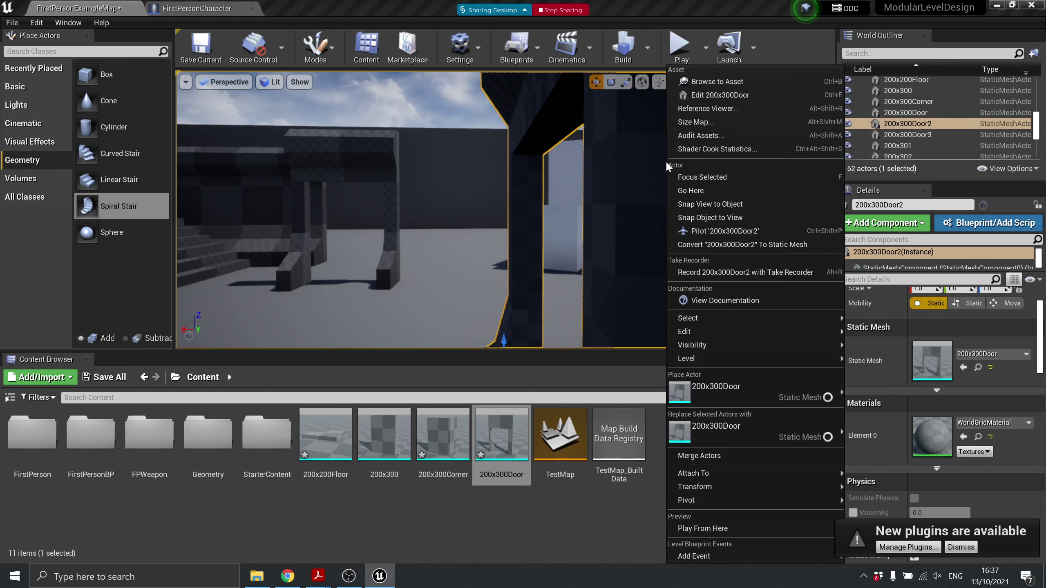
left_click(751, 98)
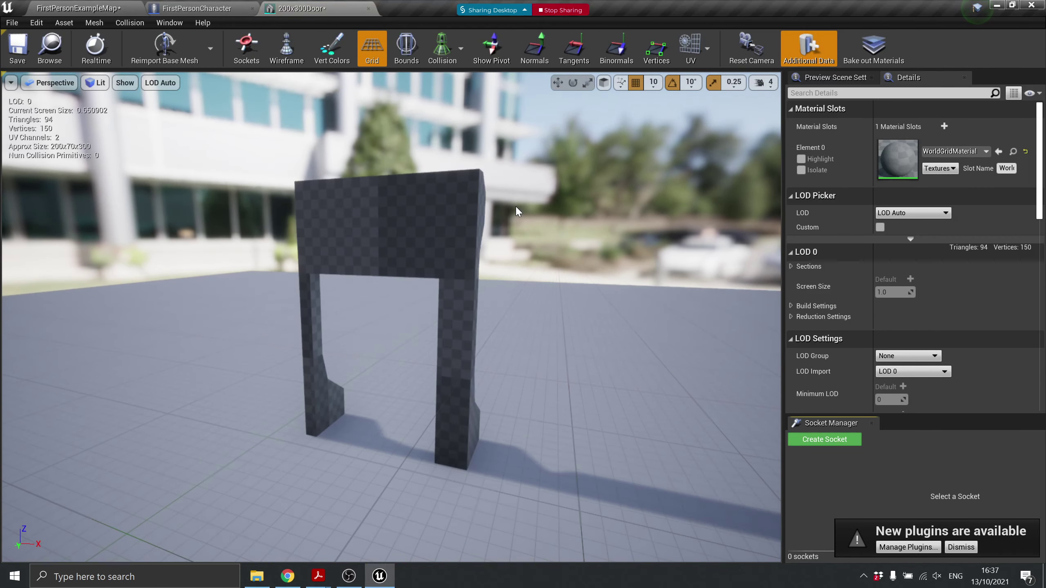
left_click_drag(517, 210, 640, 233)
left_click(445, 47)
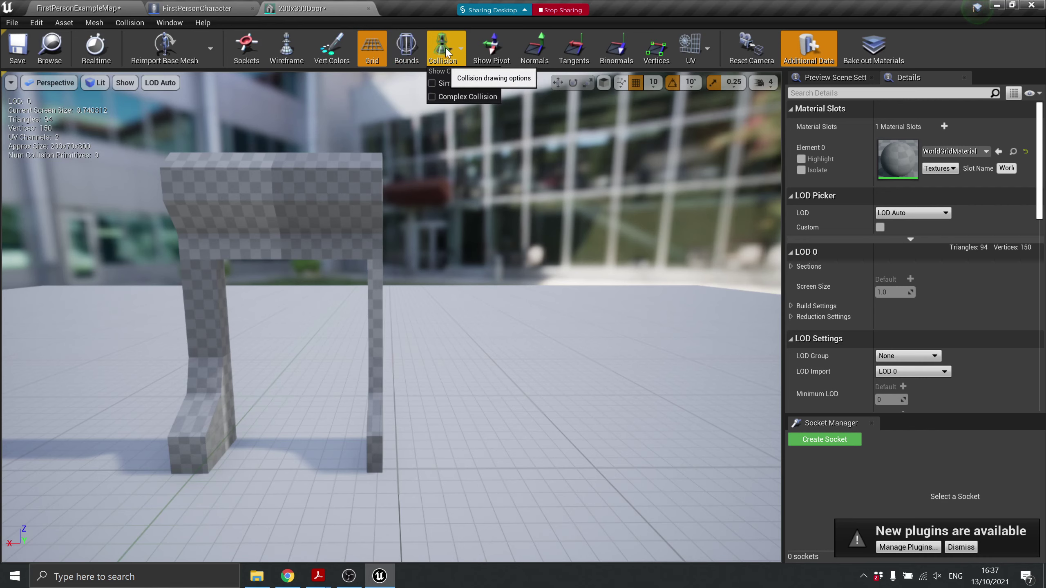
left_click(482, 96)
left_click(453, 49)
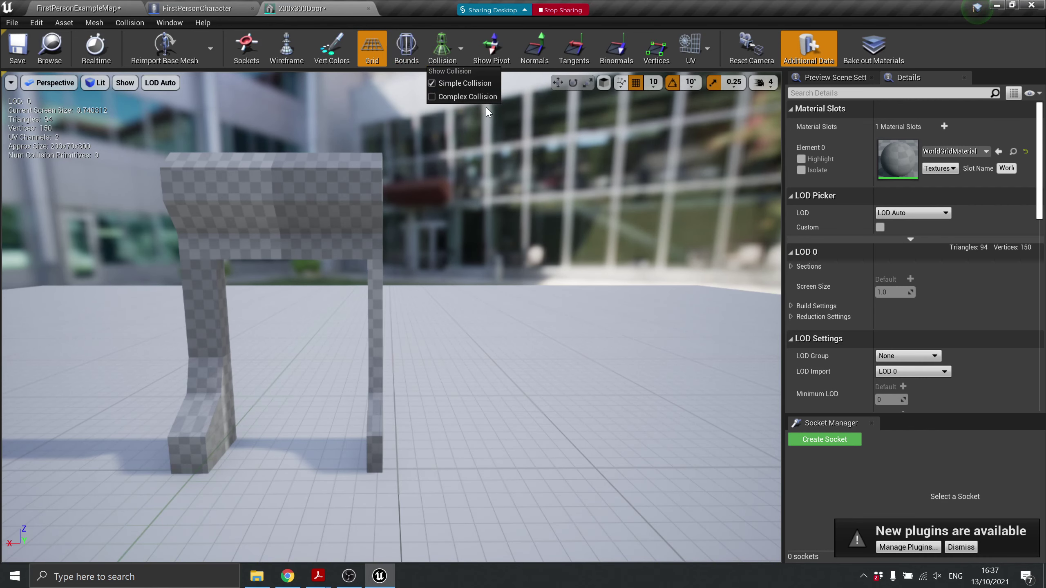
left_click(447, 97)
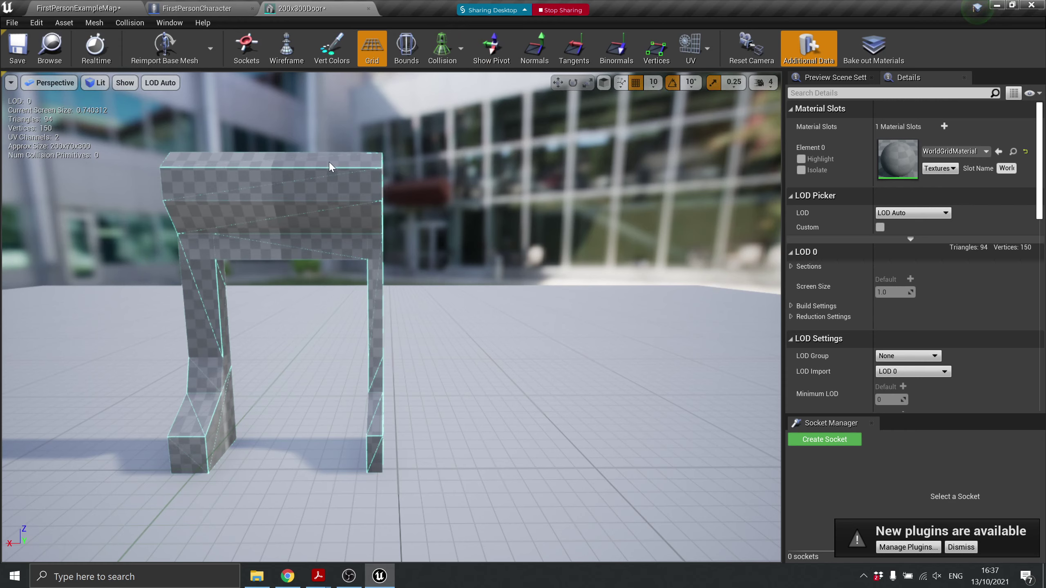
Set the door mesh's Collision Complexity to Use Complex Collision As Simple, then save the mesh and return to the level map
left_click(130, 22)
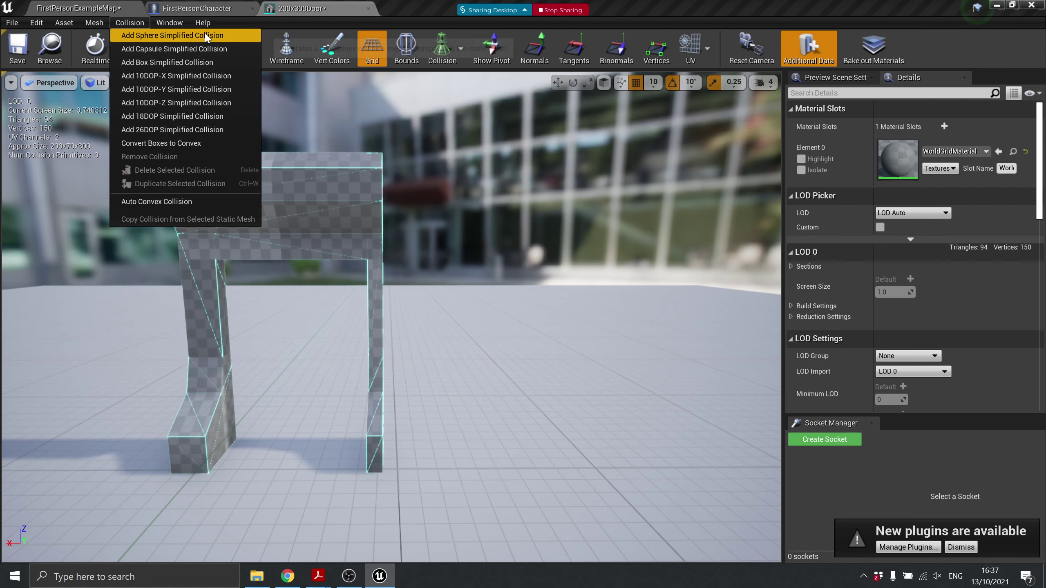
left_click(660, 4)
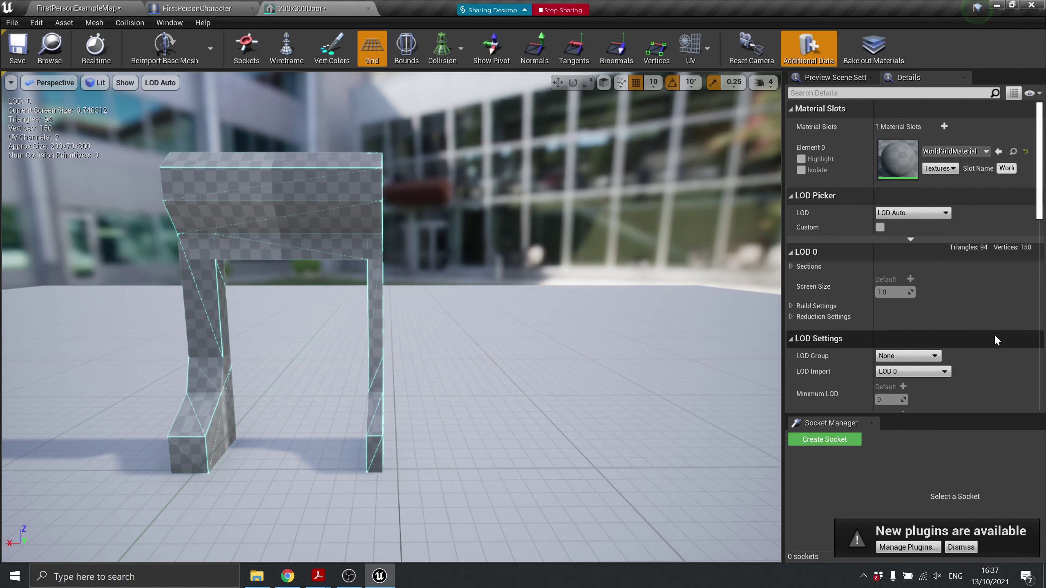
scroll(1005, 336, "down", 5)
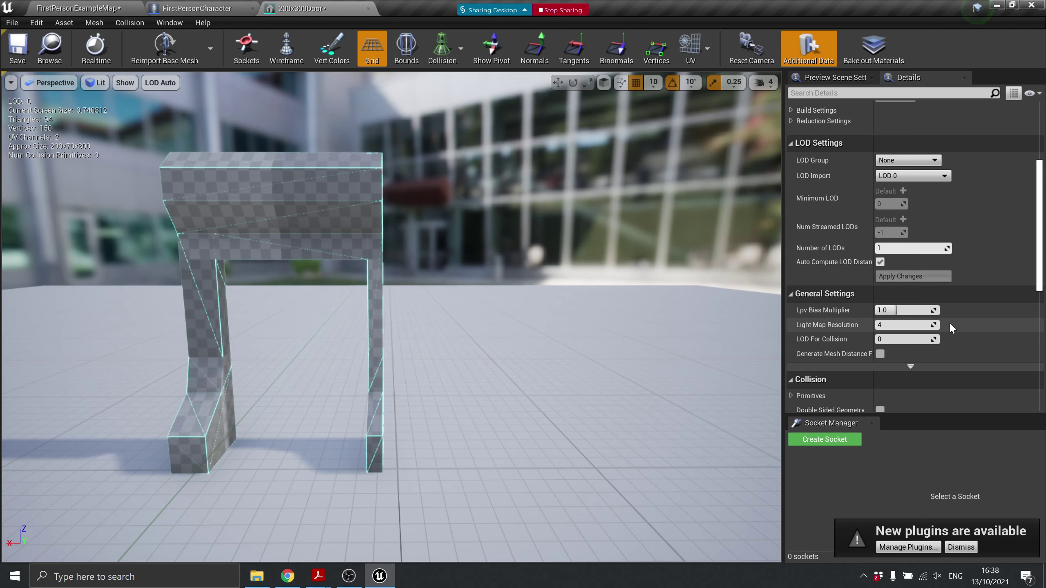
scroll(903, 292, "down", 3)
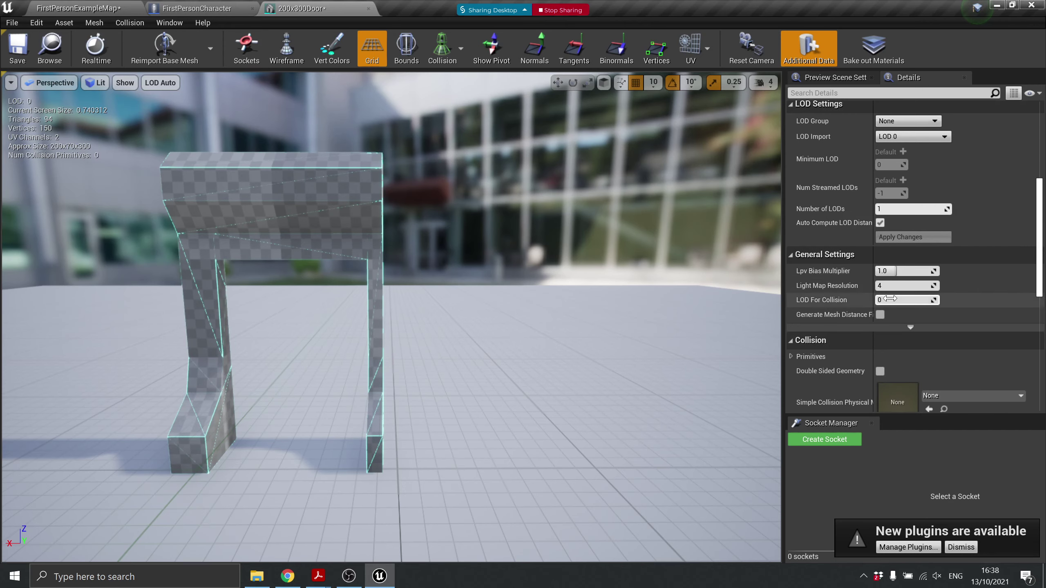
scroll(903, 291, "down", 7)
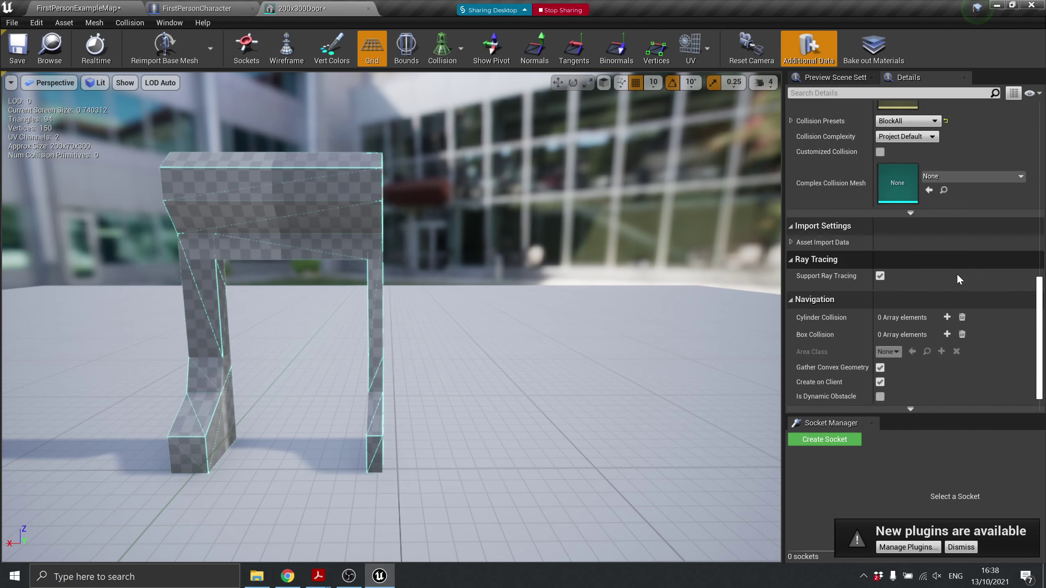
scroll(957, 275, "up", 2)
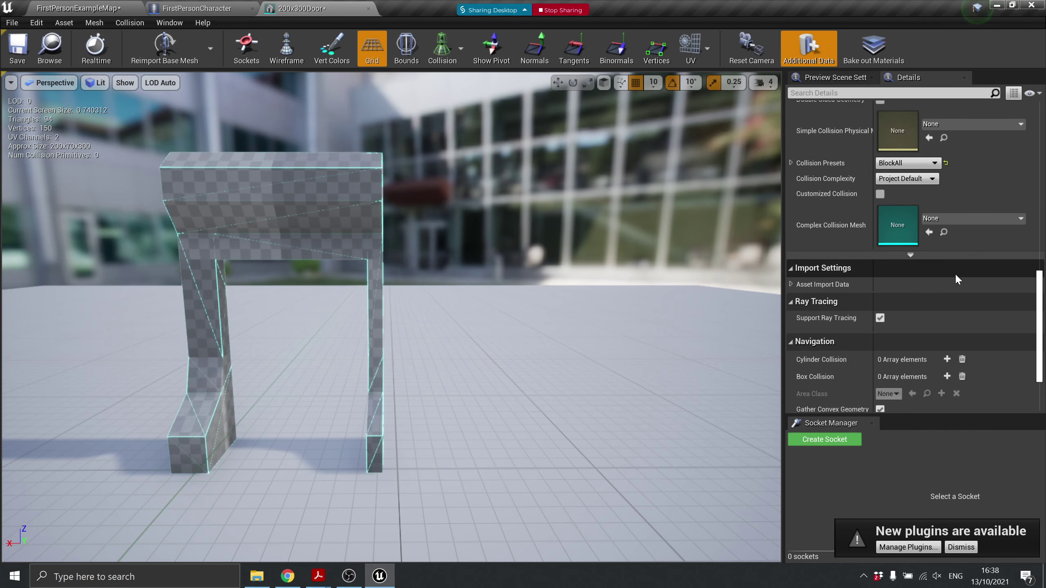
scroll(945, 256, "up", 1)
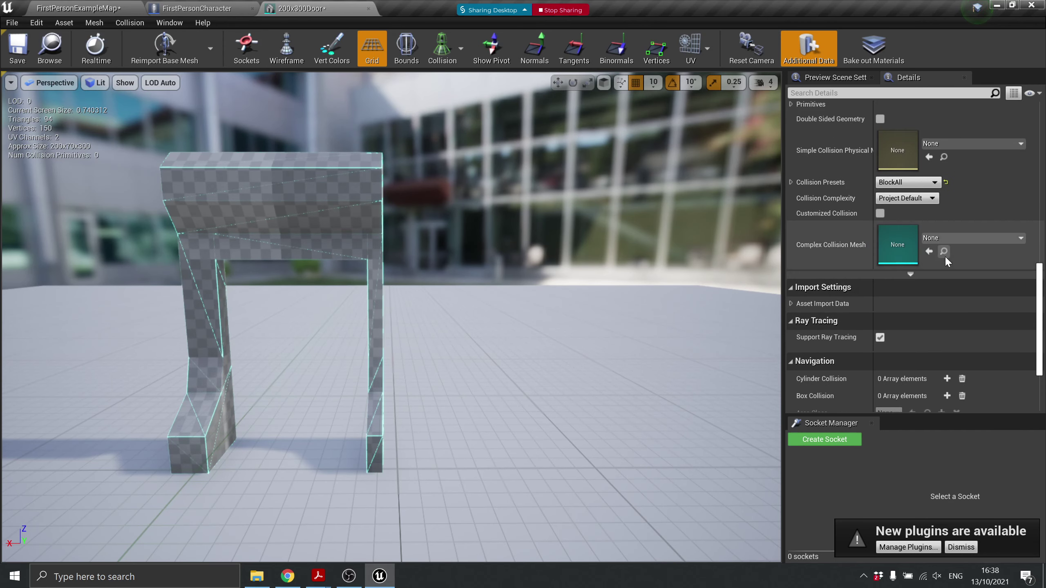
left_click(907, 198)
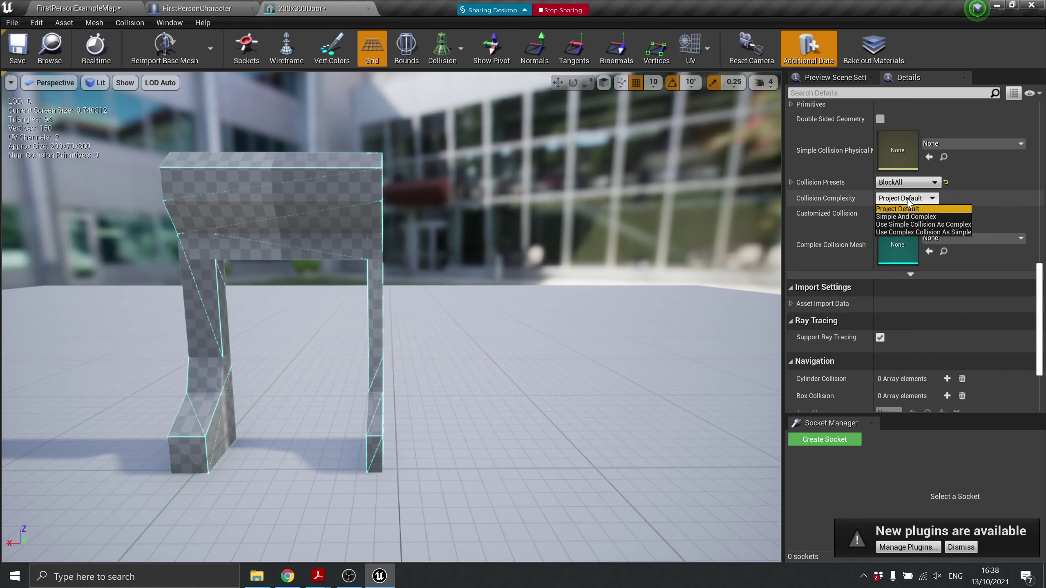
left_click(934, 234)
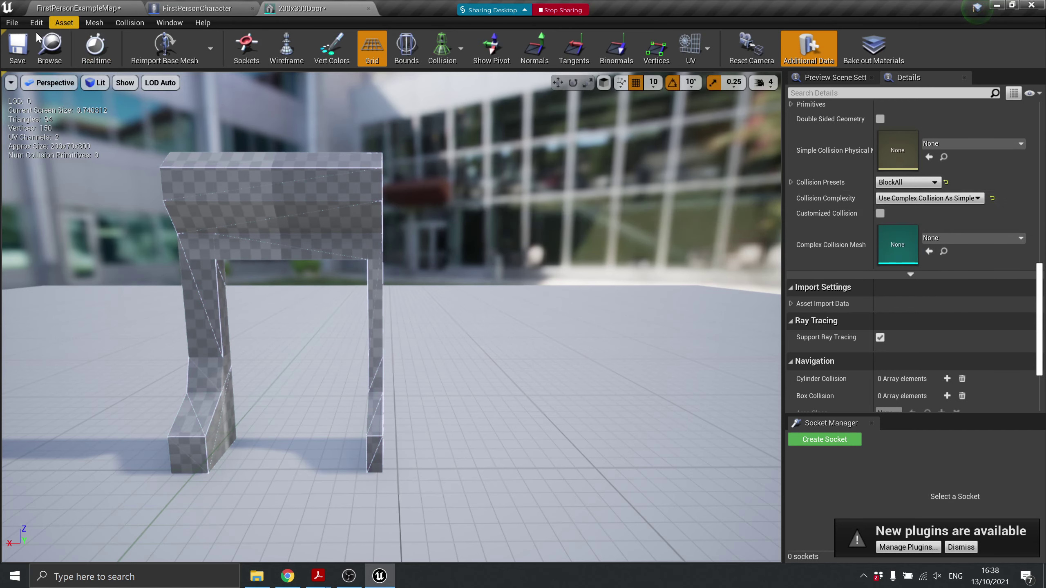
left_click(16, 47)
left_click(83, 8)
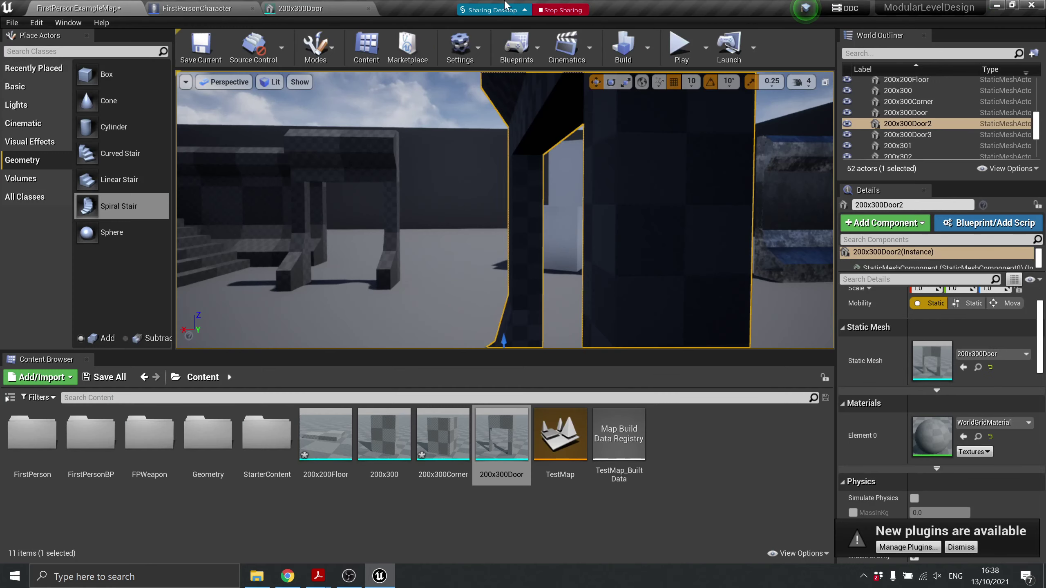
Play-test the level by walking back and forth through the openings of the freestanding door pieces, then stop play
left_click(680, 48)
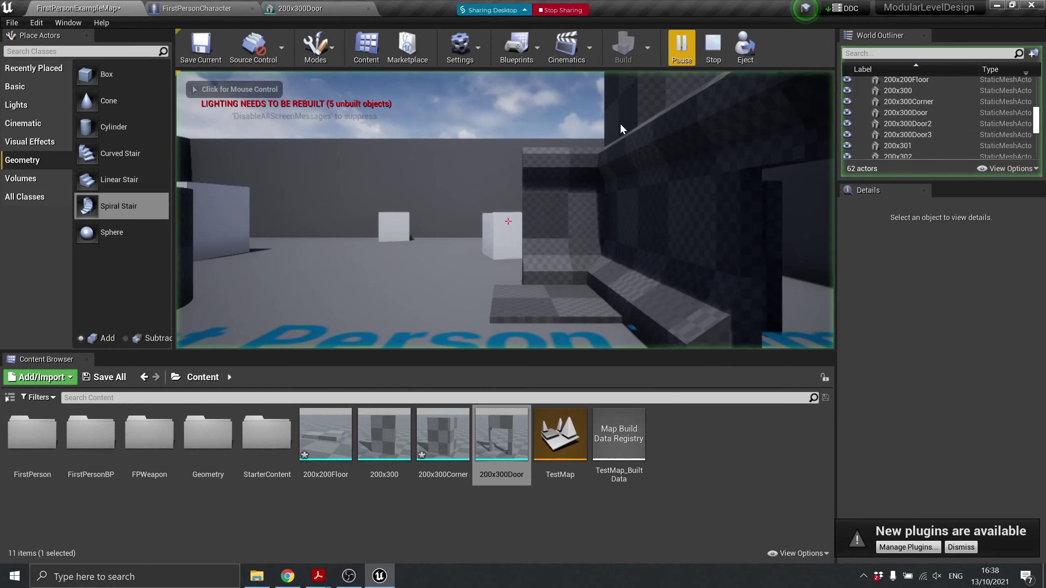
key("w")
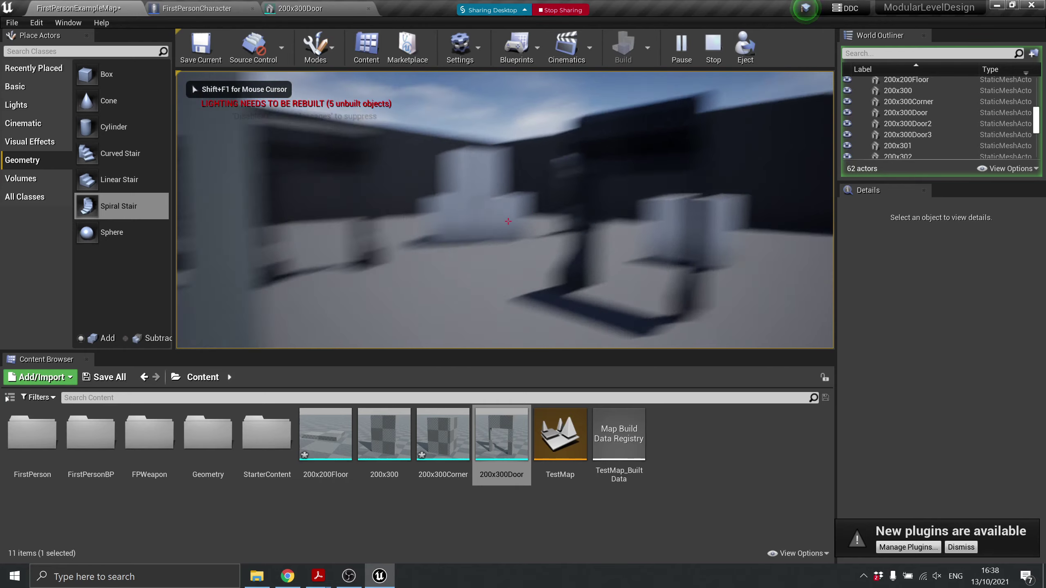
key("s")
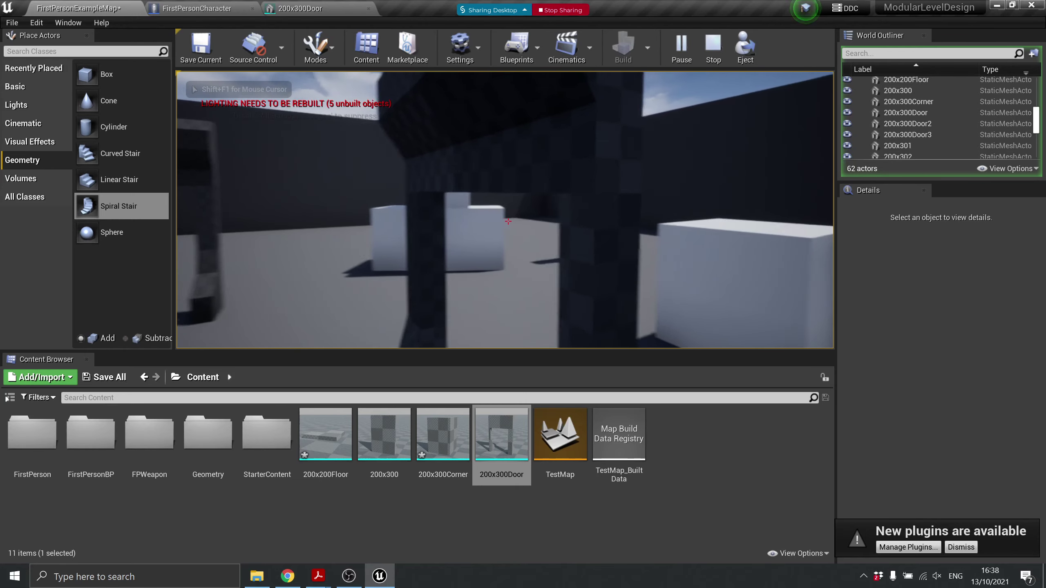
key("w")
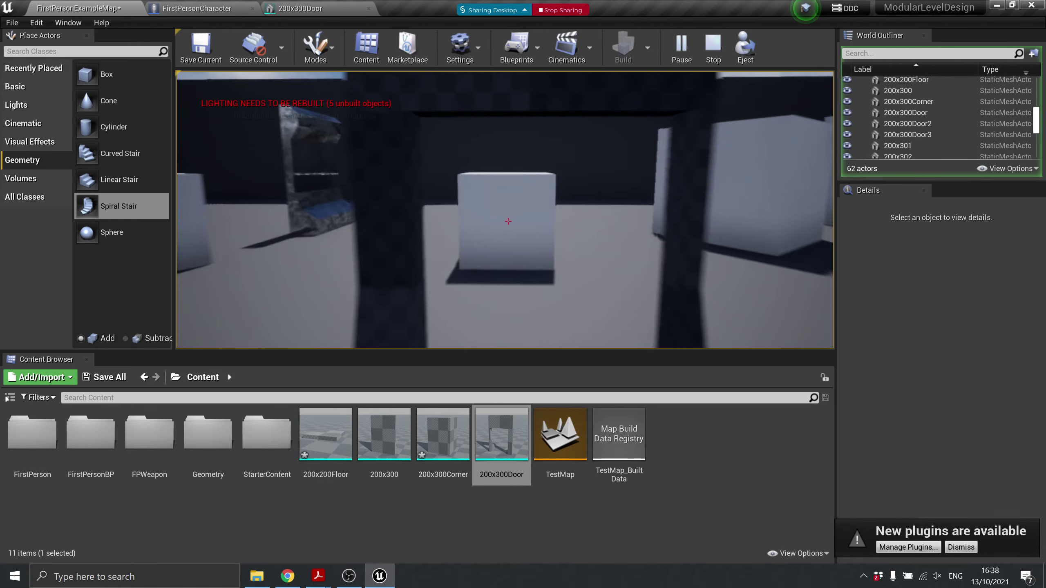
key("s")
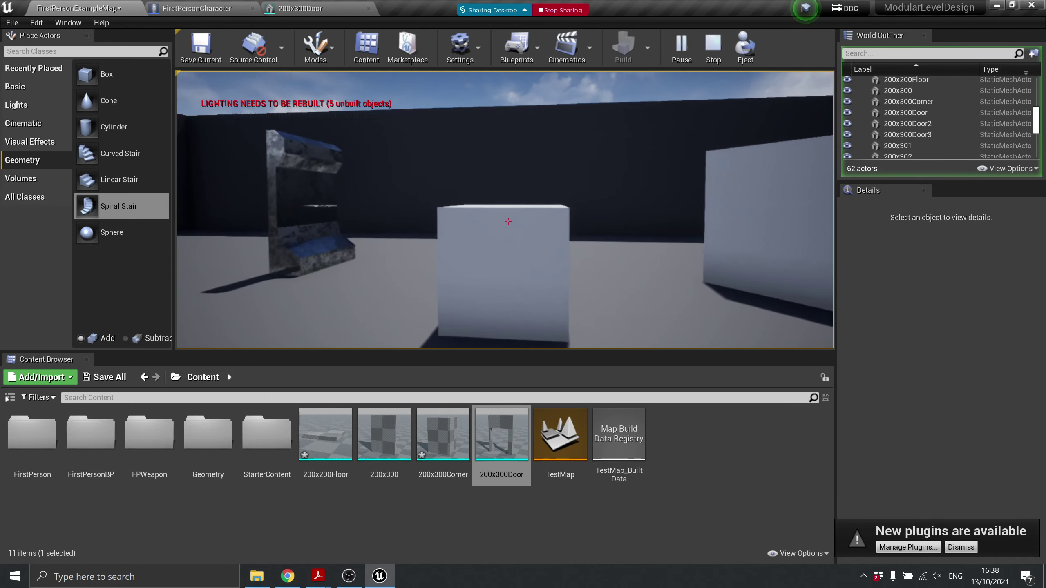
key("w")
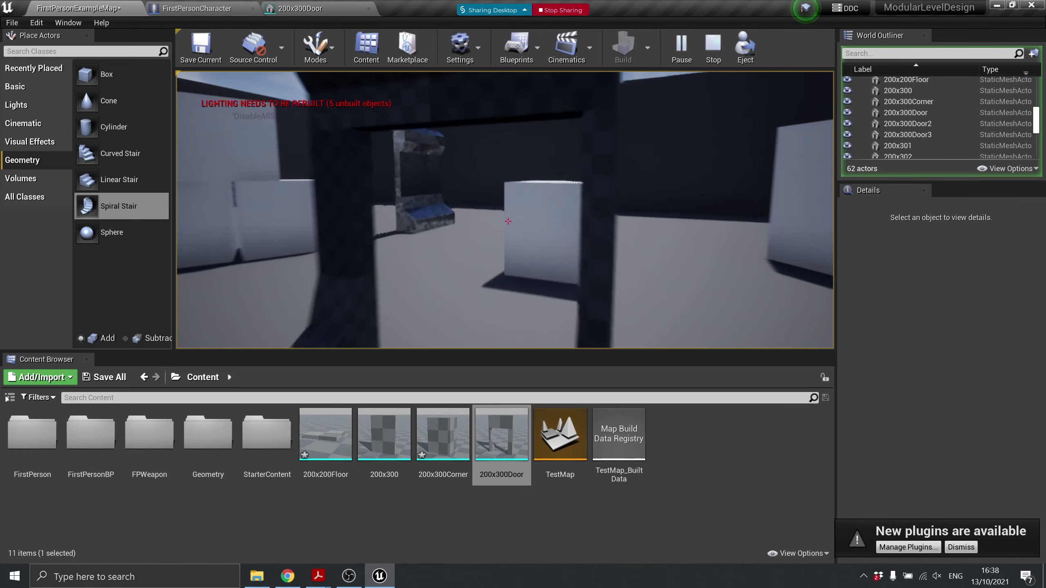
key("s")
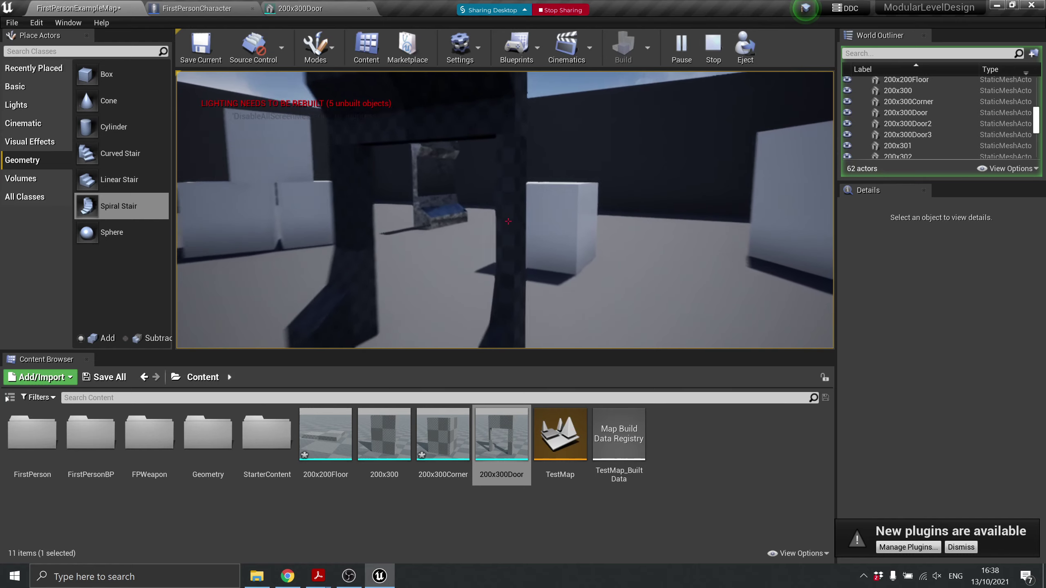
key("w")
key("w")
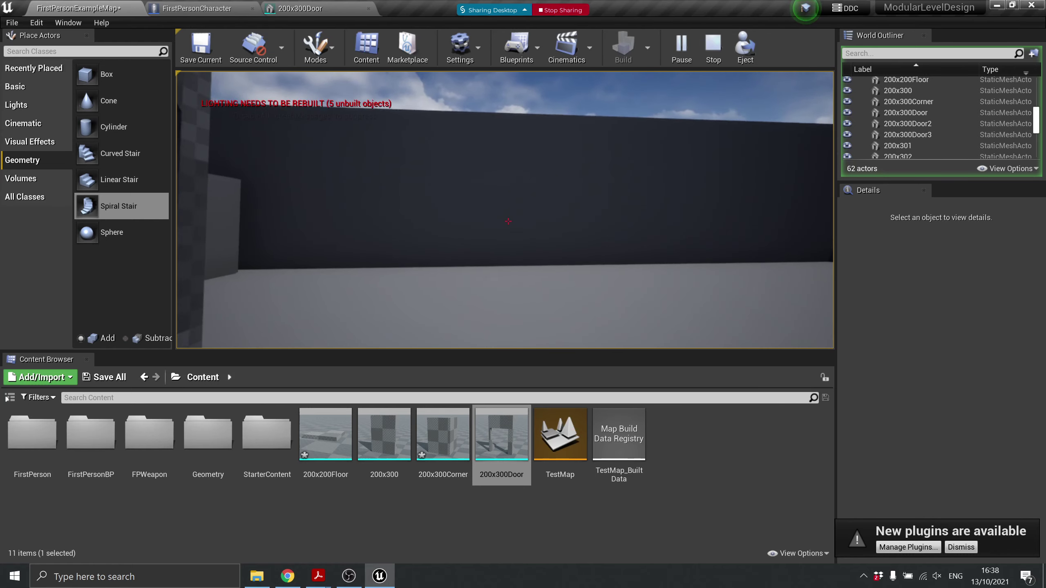
key("s")
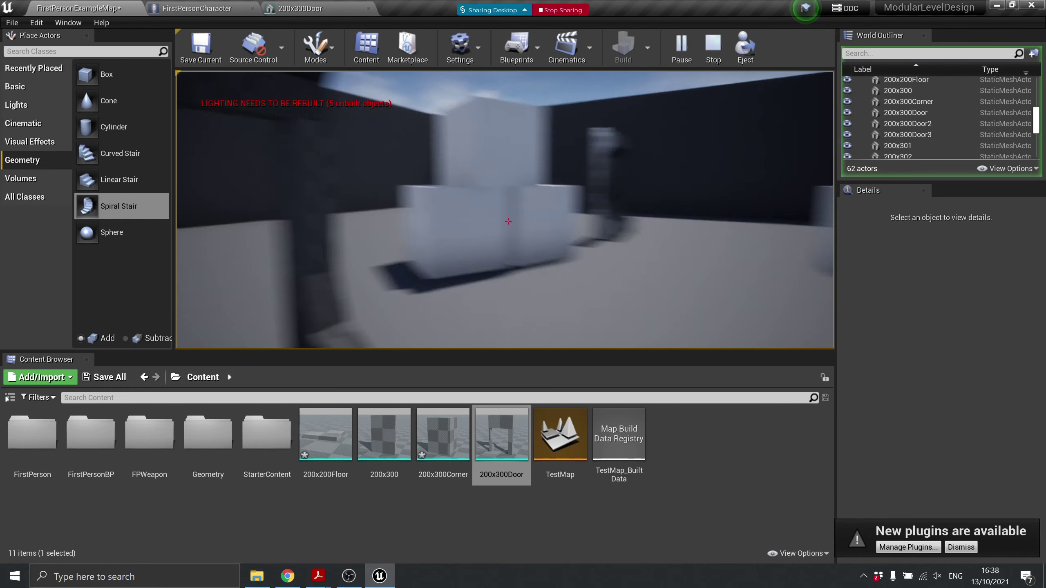
key("w")
key("s")
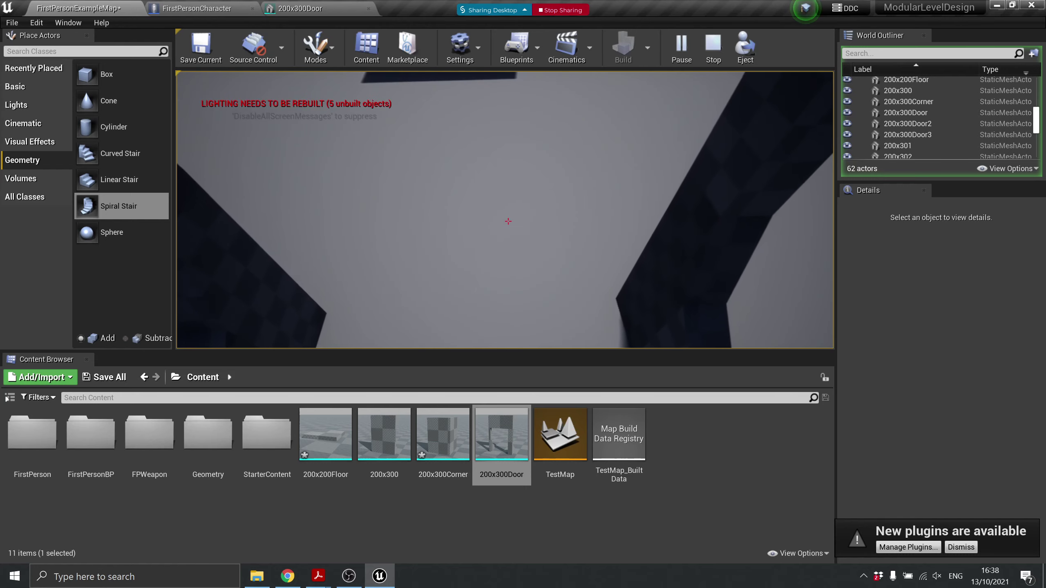
key("s")
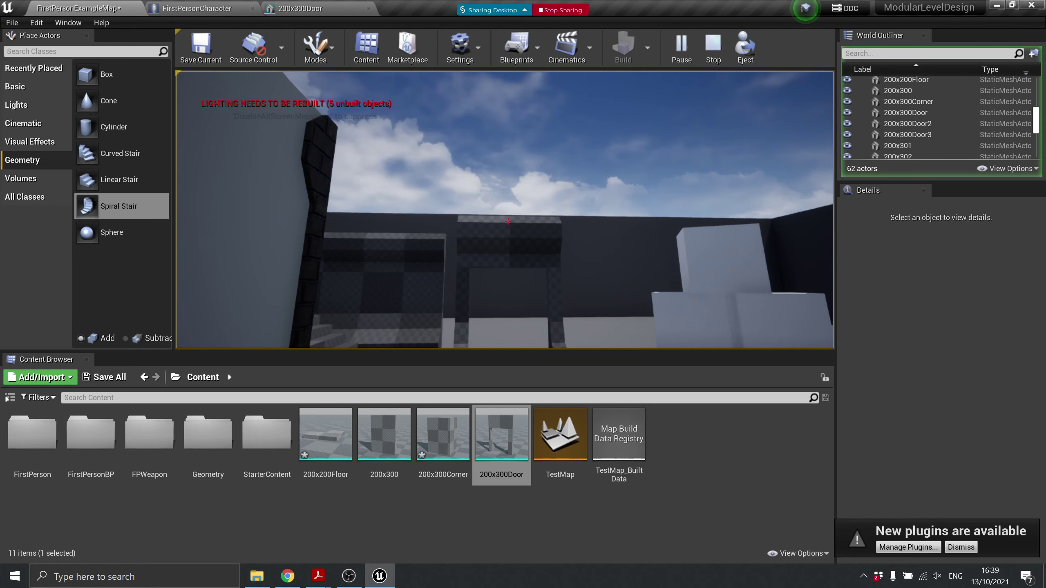
key("Escape")
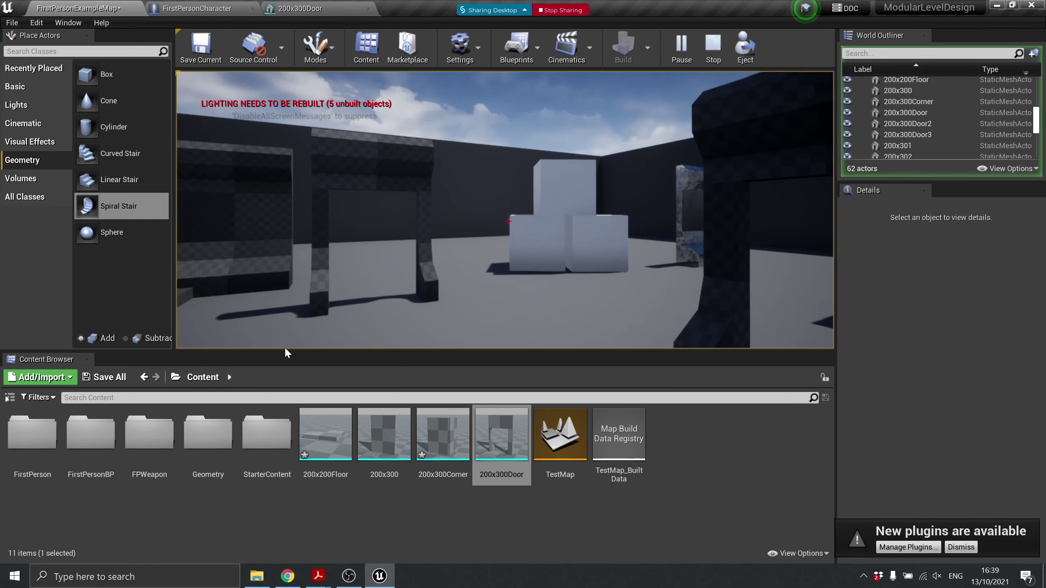
Place another 200x300Door mesh in the open area between the existing door pieces and raise it above the floor
left_click_drag(502, 433, 539, 296)
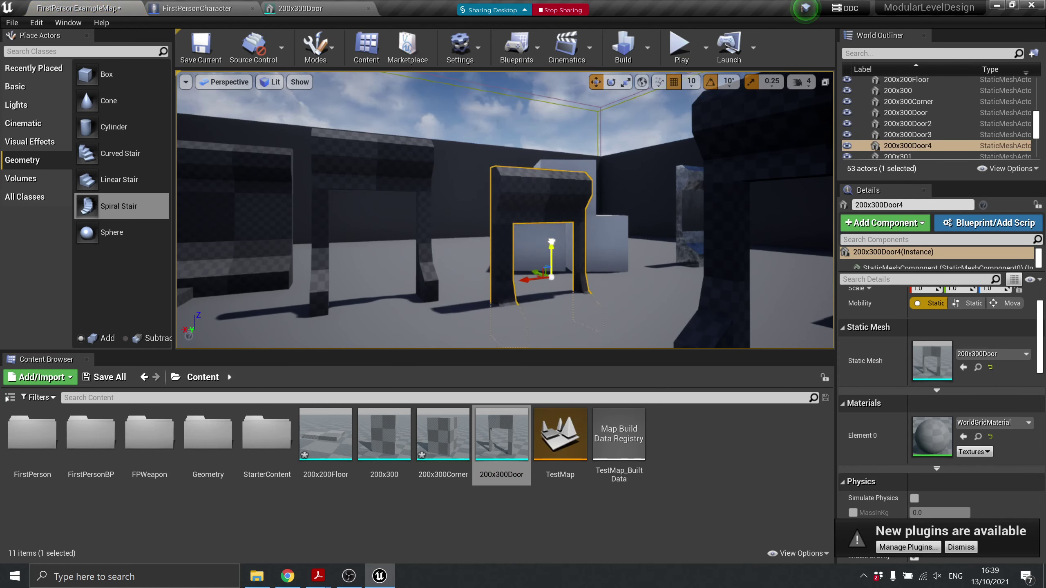
left_click_drag(547, 248, 551, 193)
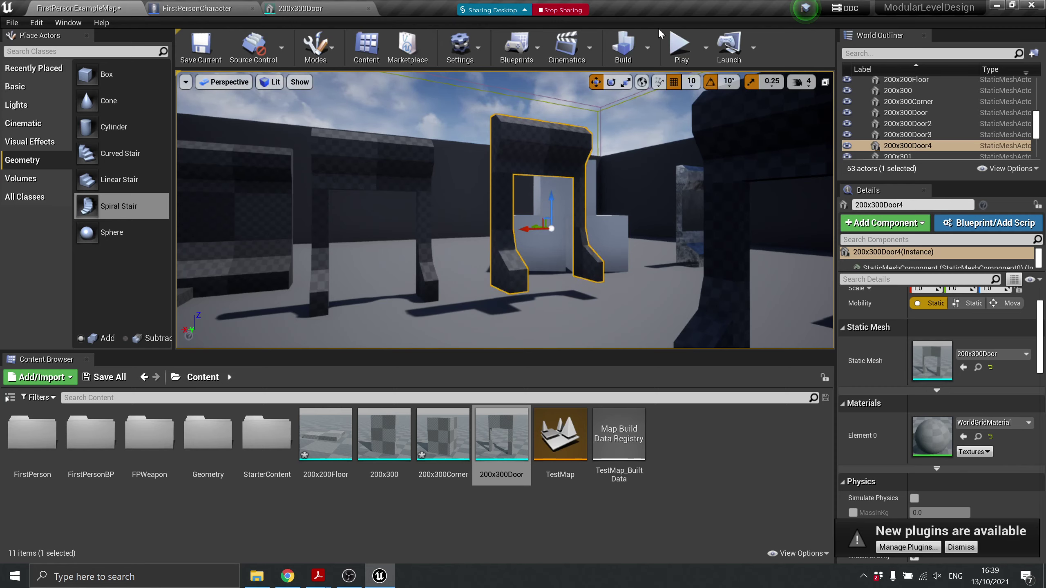
Play-test the newly placed door by walking through its opening and looking back at its legs, then stop play
left_click(681, 46)
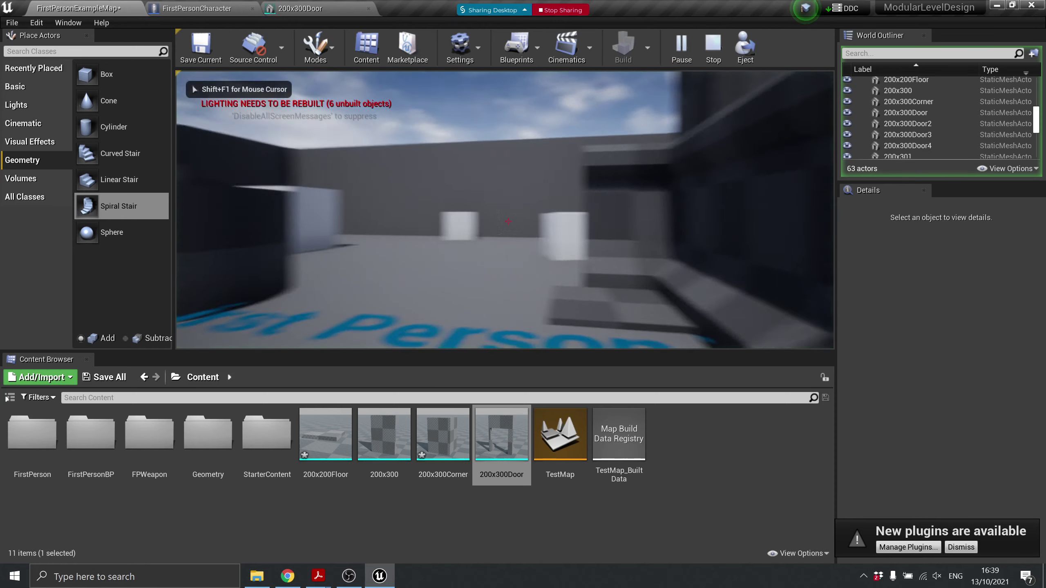
key("w")
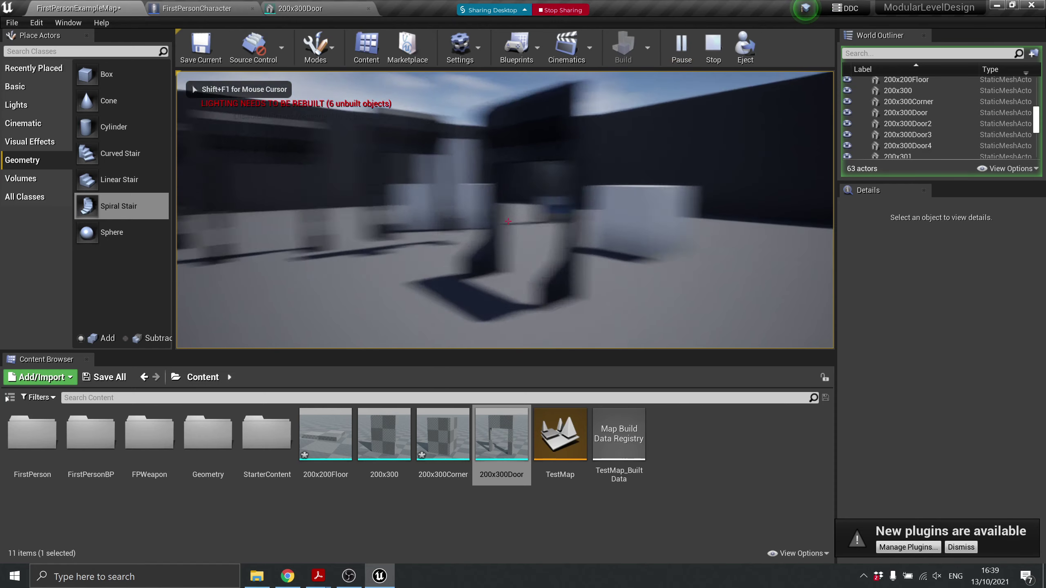
key("w")
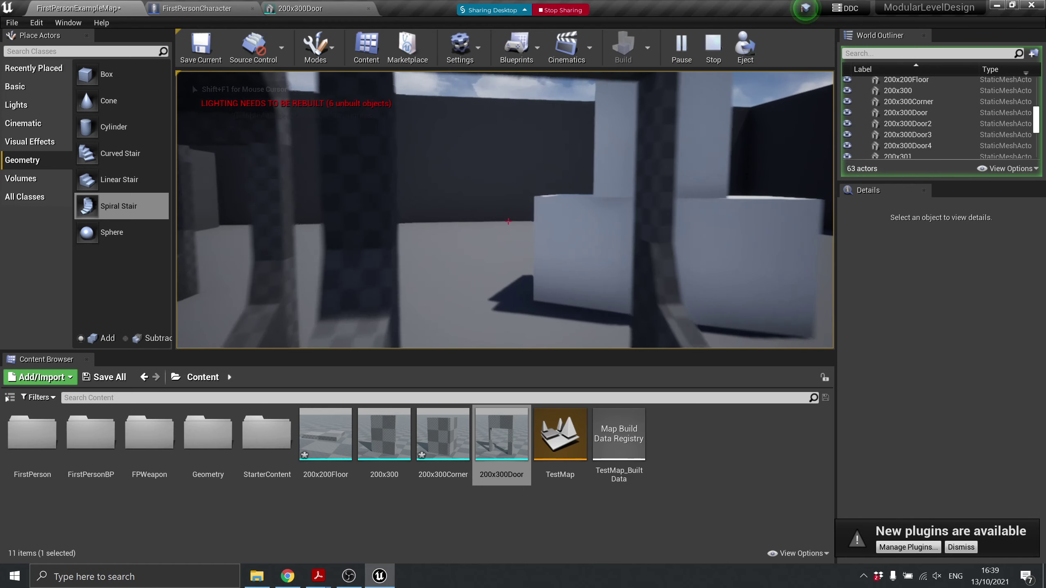
key("w")
key("s")
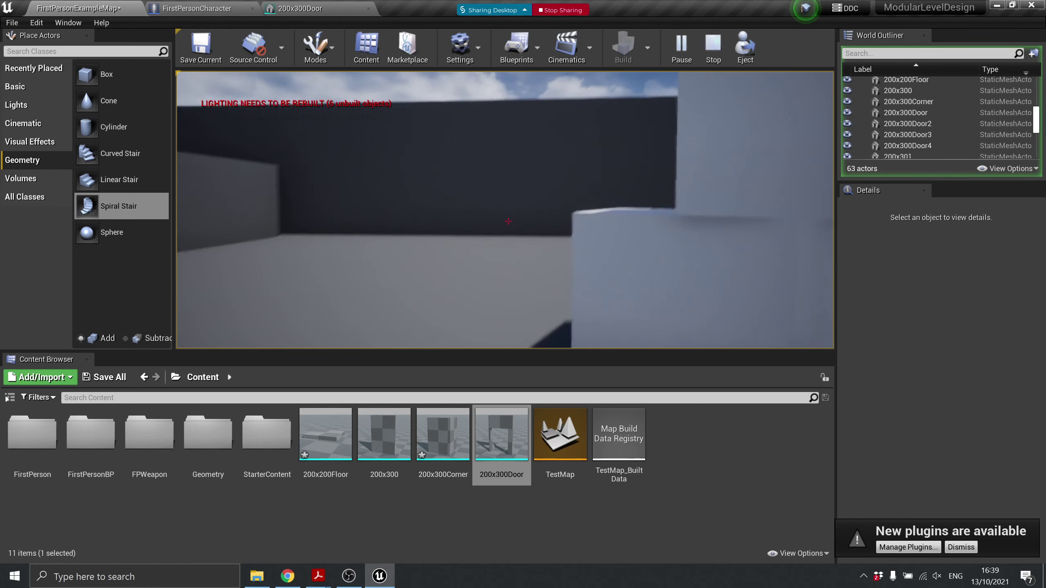
key("w")
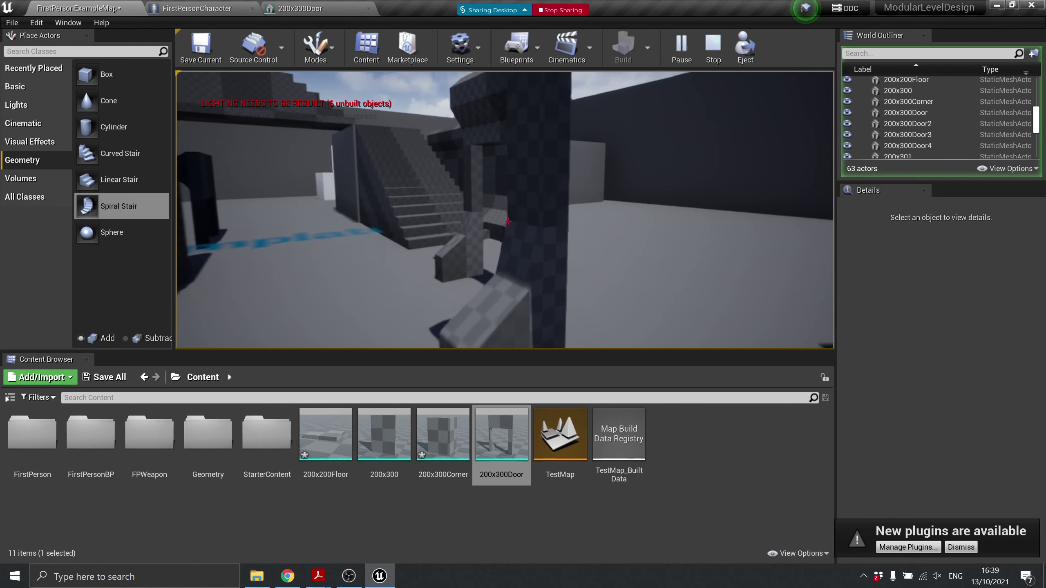
key("w")
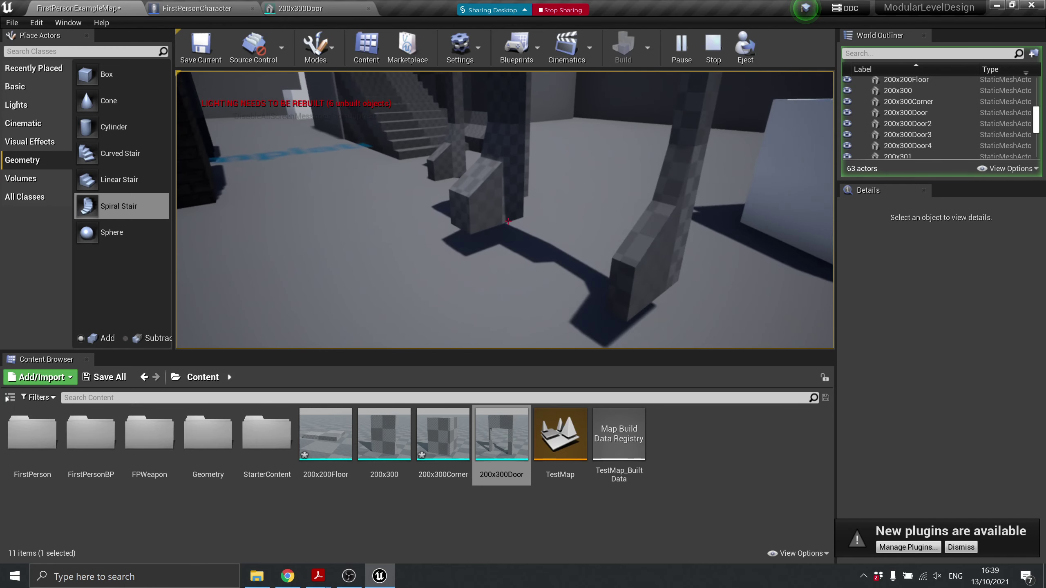
key("Escape")
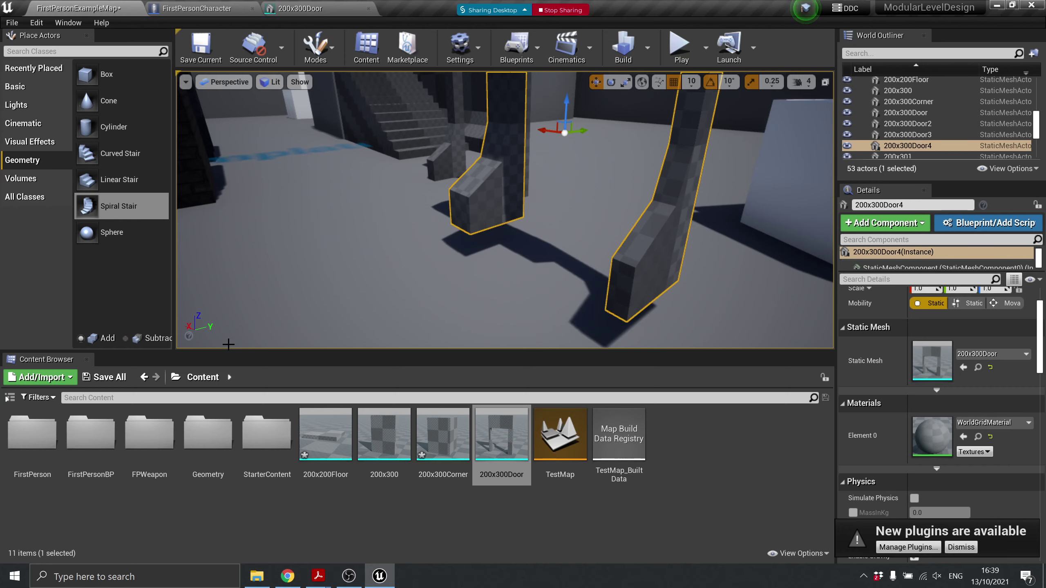
Assign the M_Brick_Clay_New material to Element 0 of the 200x300Door static mesh, save it and check the doors in the level map
right_click(944, 145)
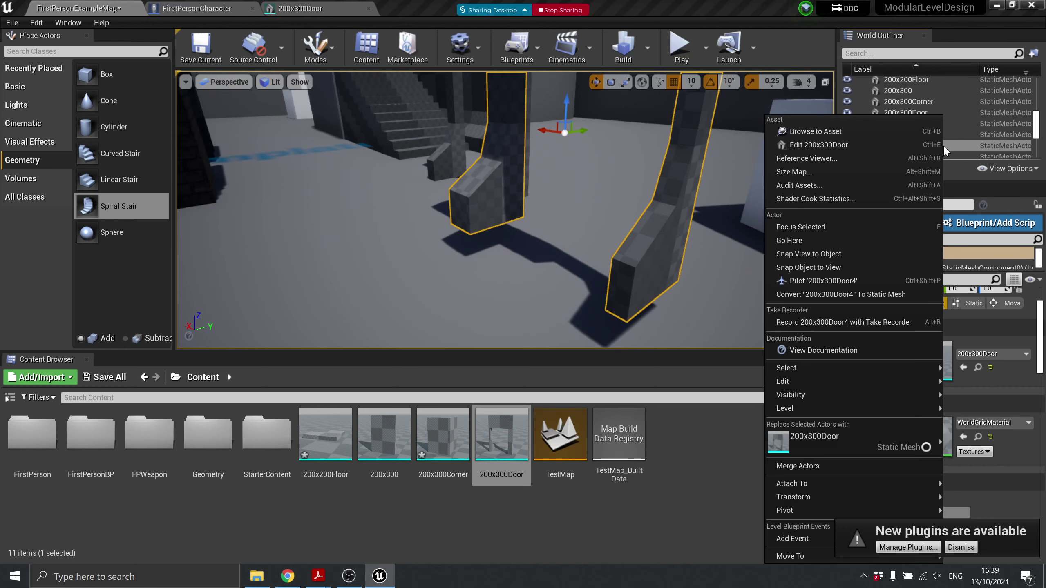
left_click(893, 141)
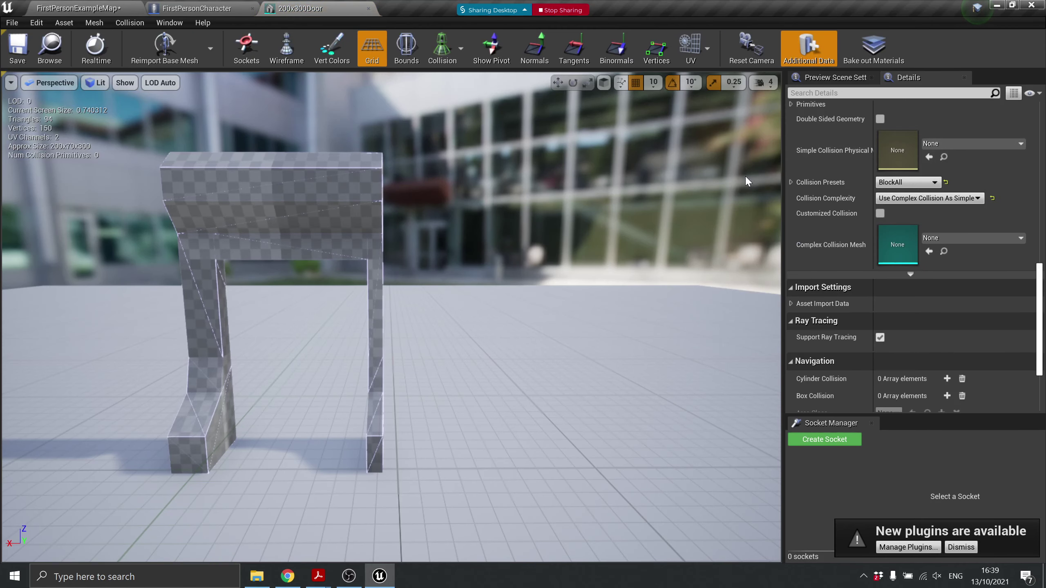
scroll(896, 294, "down", 4)
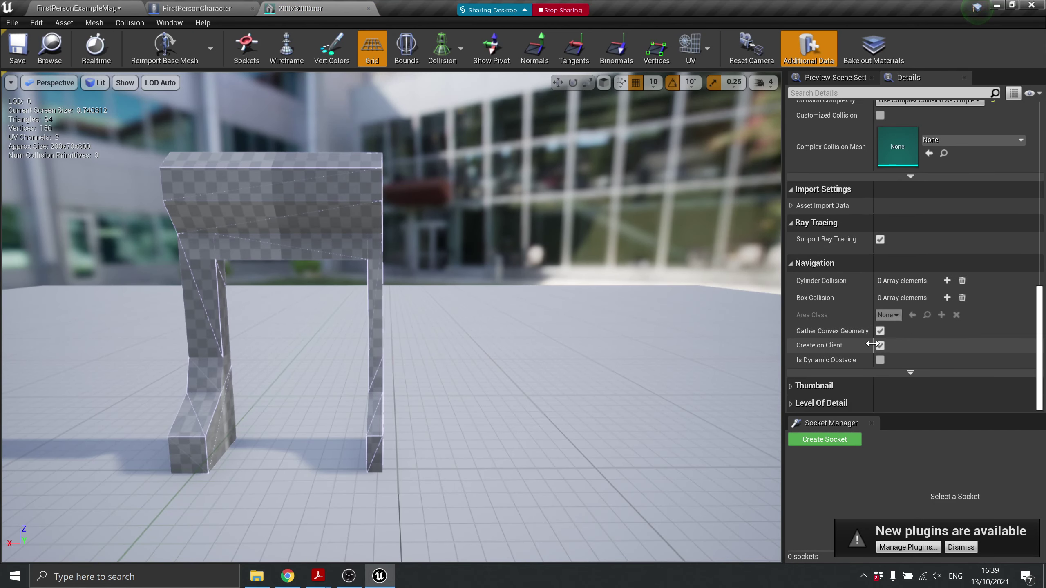
scroll(839, 331, "up", 15)
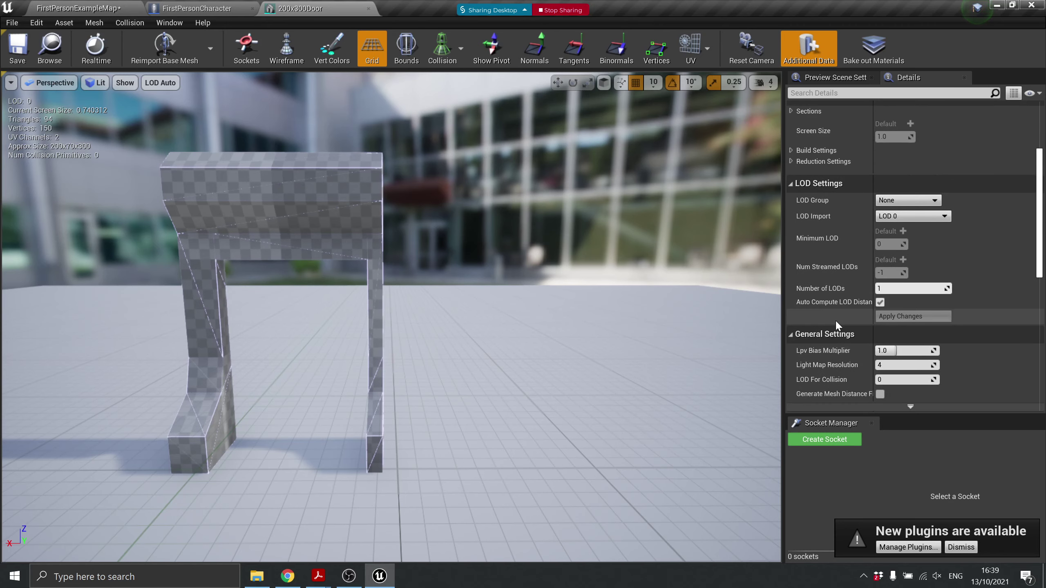
scroll(838, 327, "up", 8)
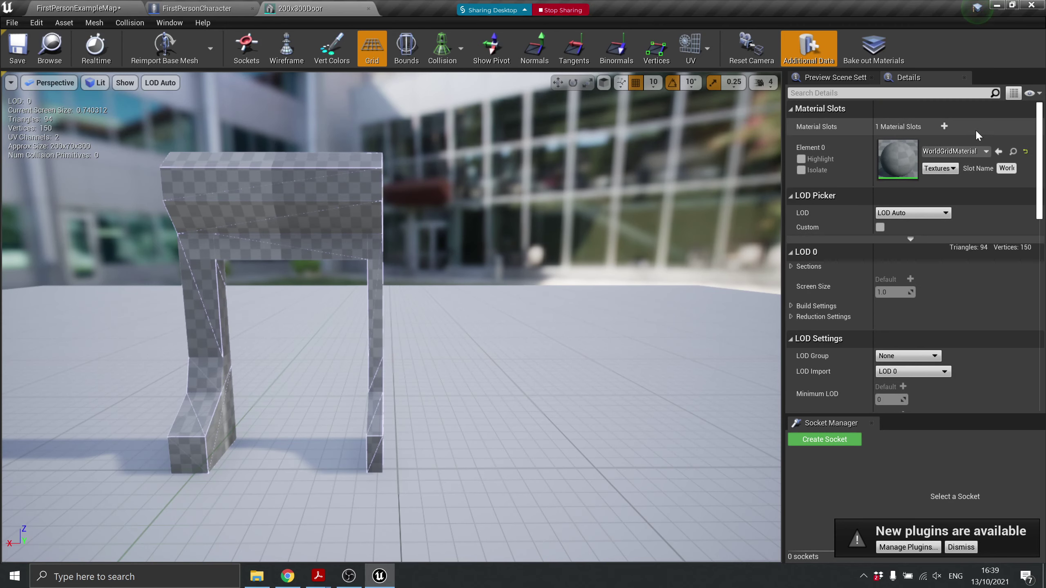
left_click(956, 151)
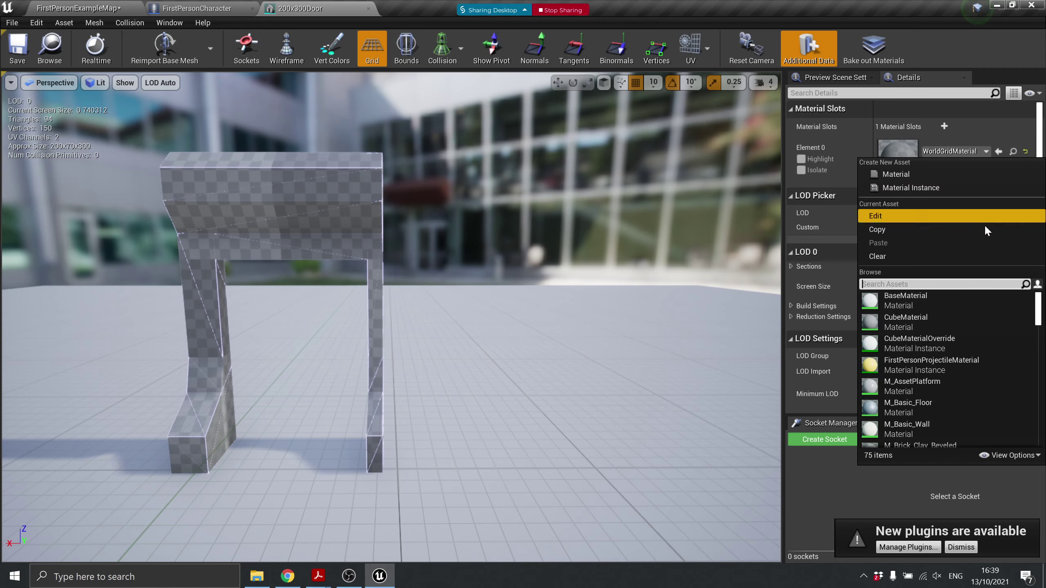
scroll(974, 370, "down", 2)
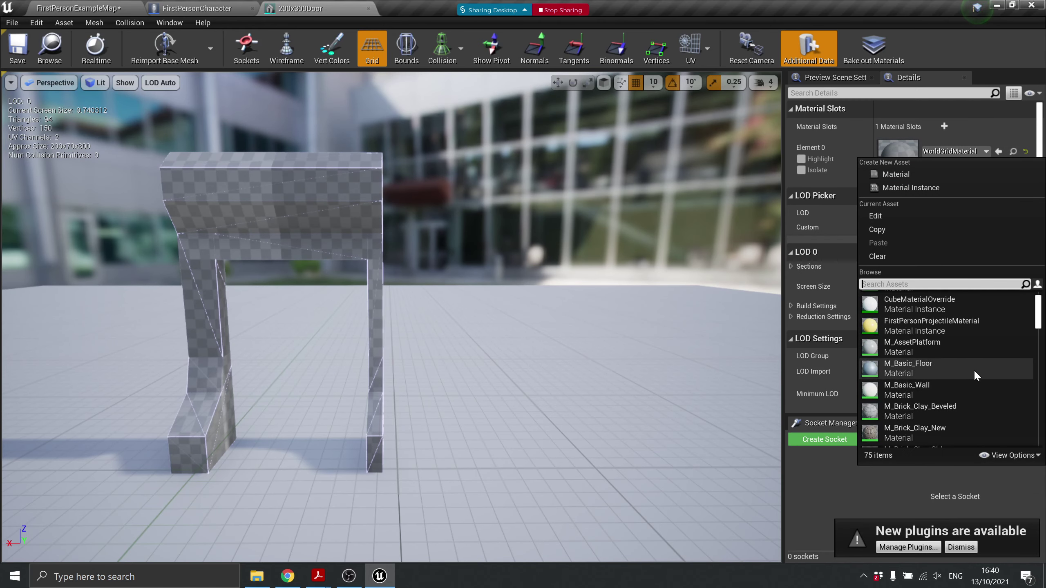
scroll(975, 369, "down", 4)
left_click(977, 355)
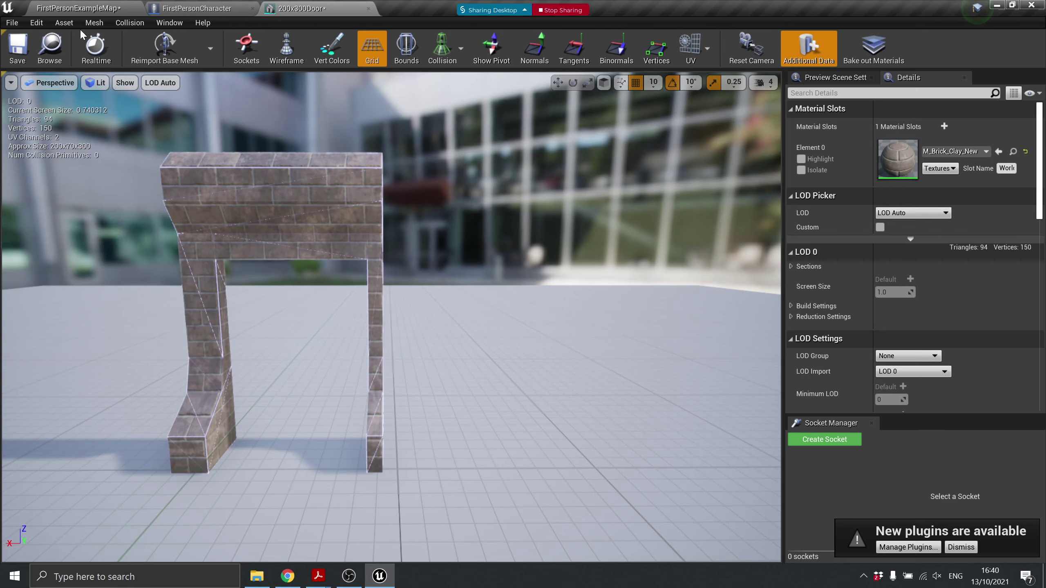
left_click(17, 46)
left_click(79, 8)
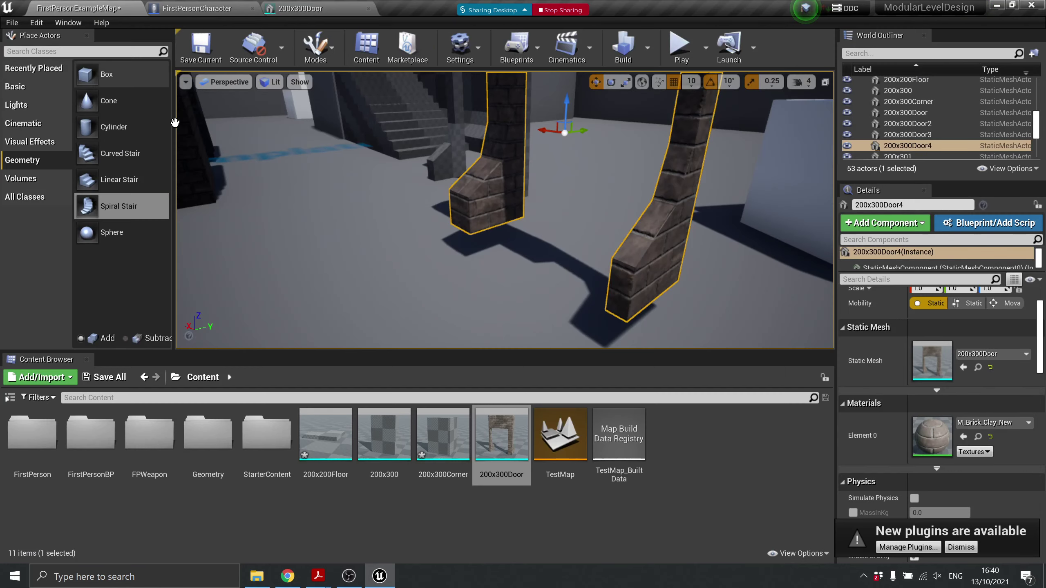
right_click_drag(182, 124, 239, 103)
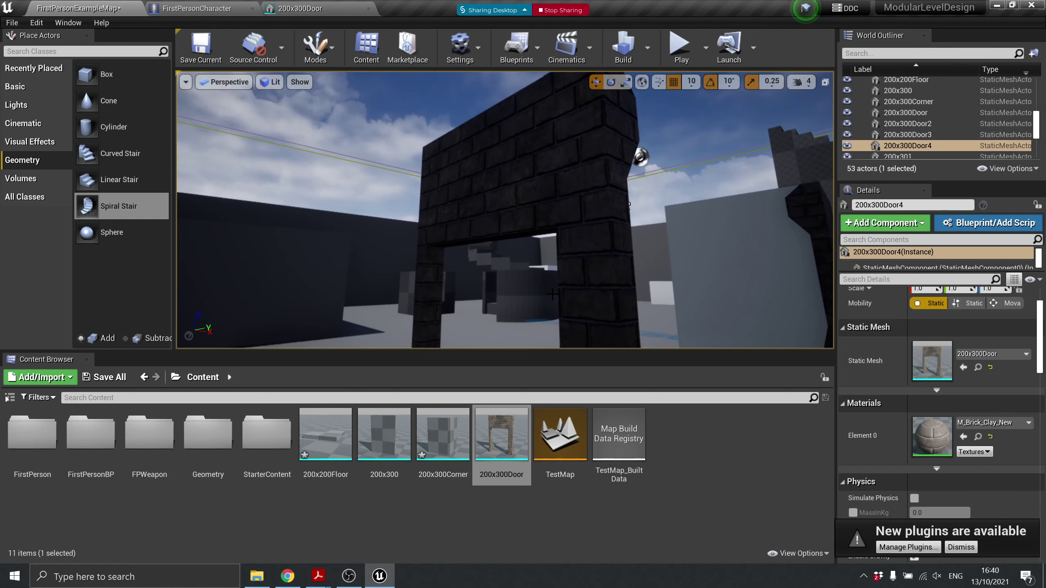
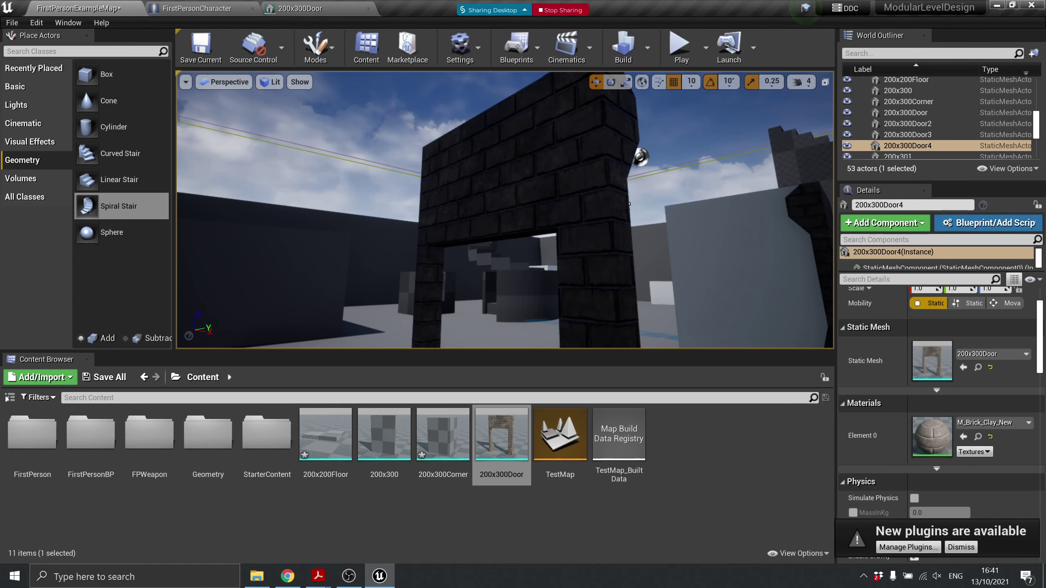
Place an additive cylinder brush at the opening of the freestanding door near the stairs and set its Sides to 24
right_click_drag(700, 194, 786, 257)
left_click_drag(119, 126, 517, 196)
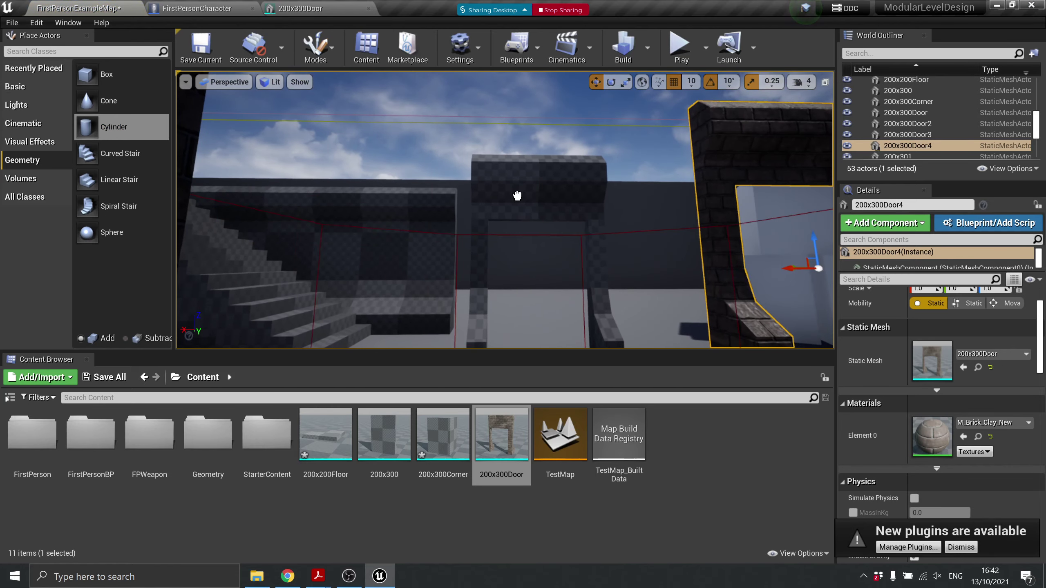
left_click_drag(510, 283, 511, 284)
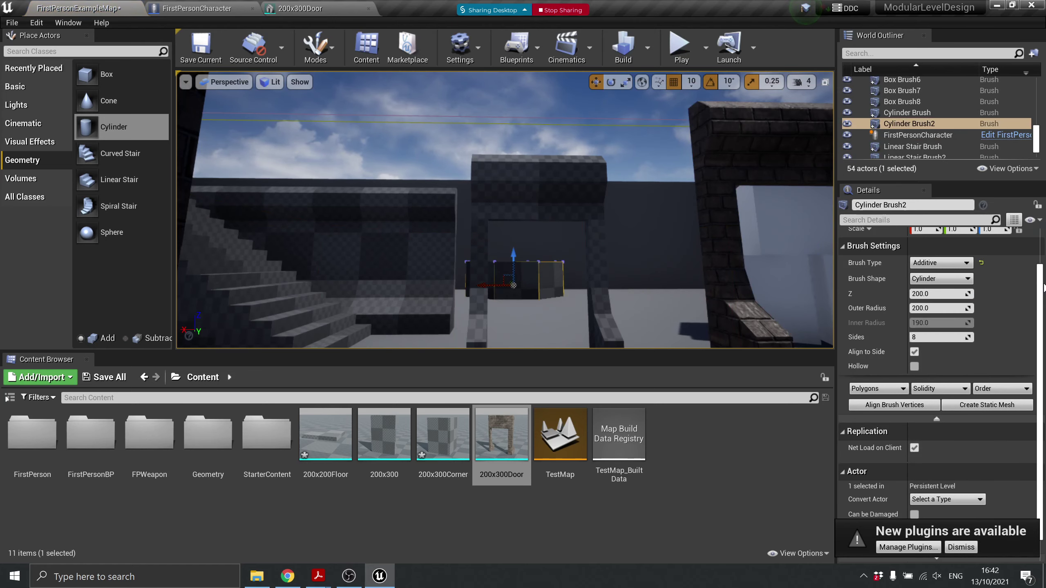
left_click(923, 335)
type("24")
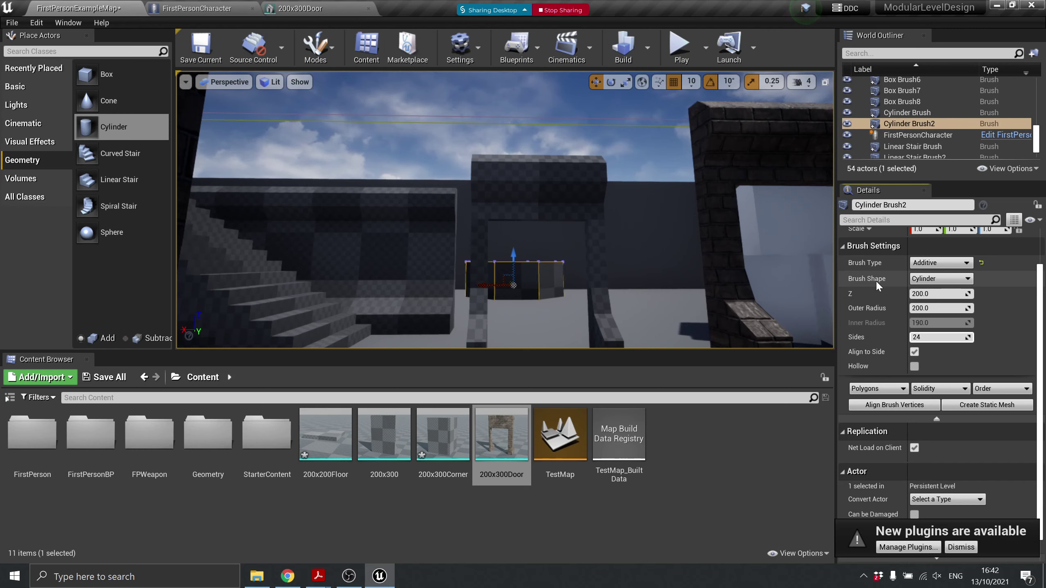
Set the cylinder brush's Outer Radius to 5 and rotate it 90° so that it lies horizontally
key("Return")
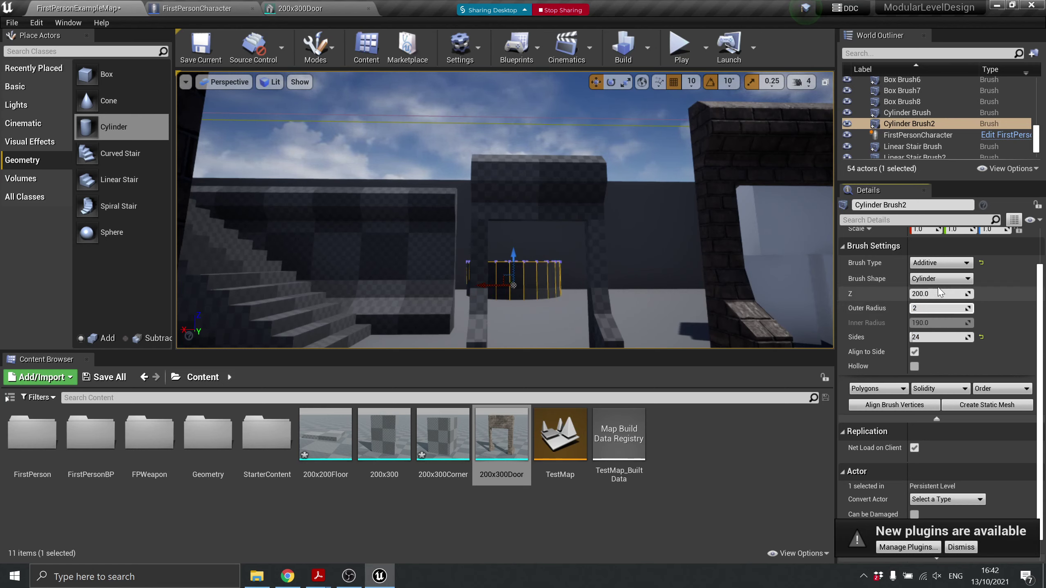
key("Return")
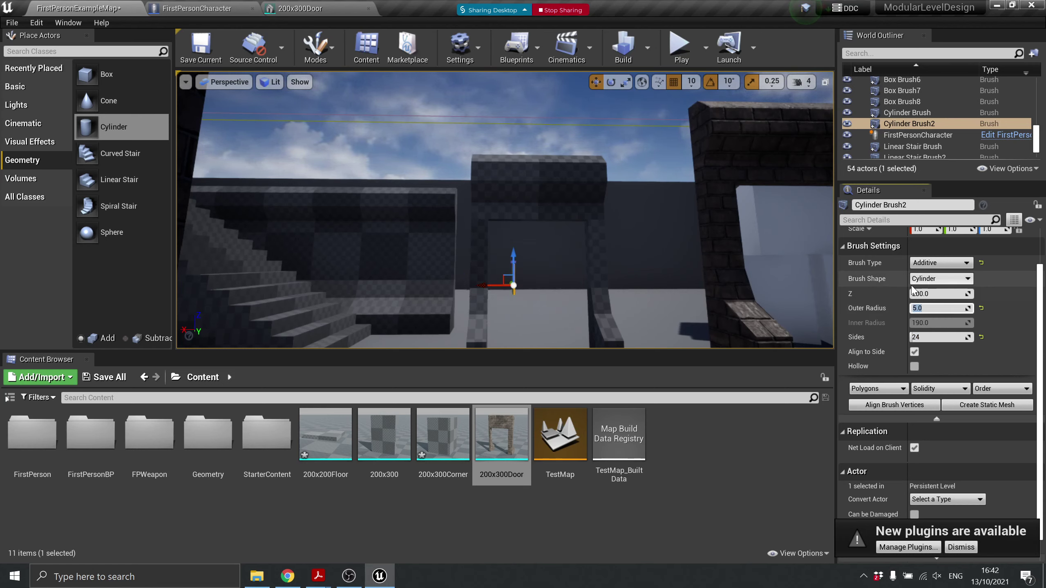
right_click_drag(512, 267, 499, 267)
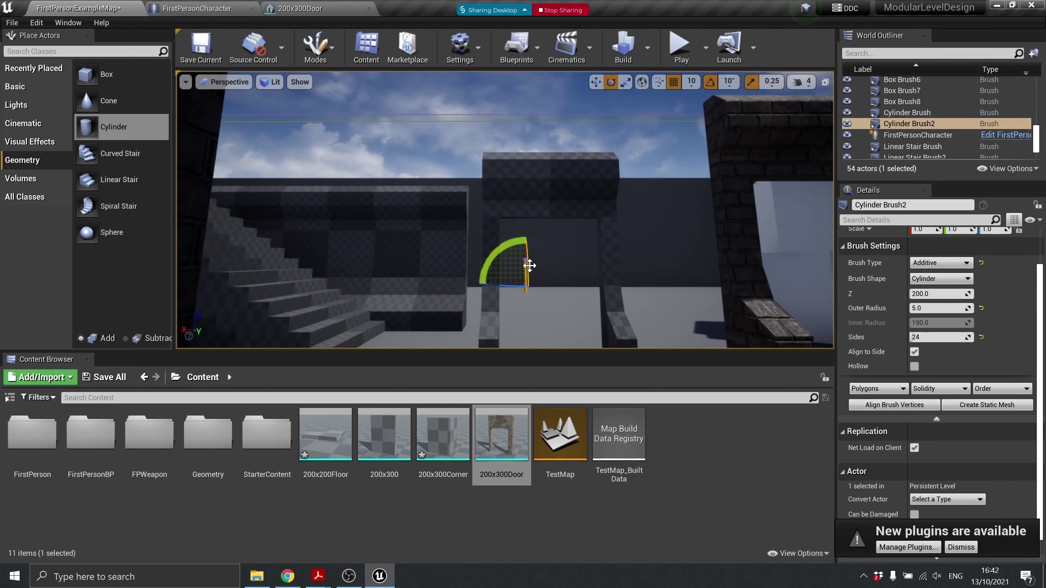
left_click_drag(511, 247, 552, 236)
Raise the thin cylinder brush up to the front of the freestanding door's lintel, spanning its width
right_click_drag(678, 322, 684, 315)
key("w")
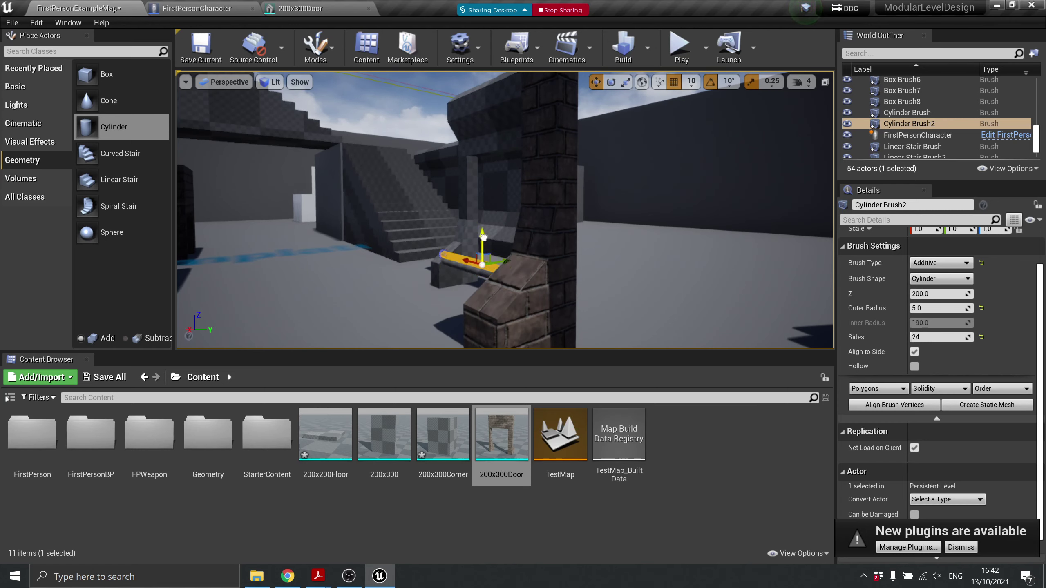
left_click_drag(483, 238, 480, 110)
right_click_drag(437, 137, 419, 159)
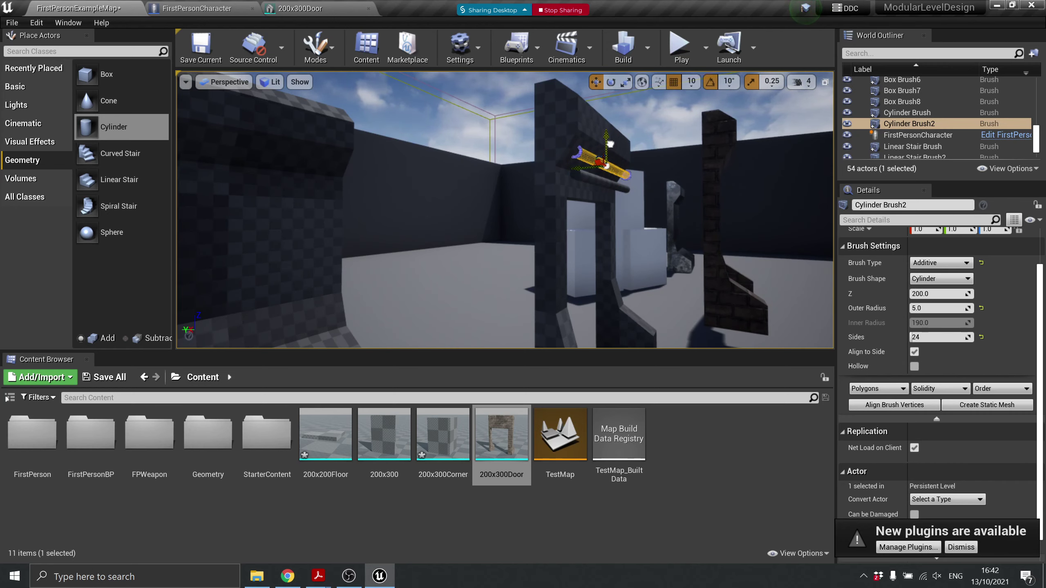
right_click_drag(604, 143, 611, 179)
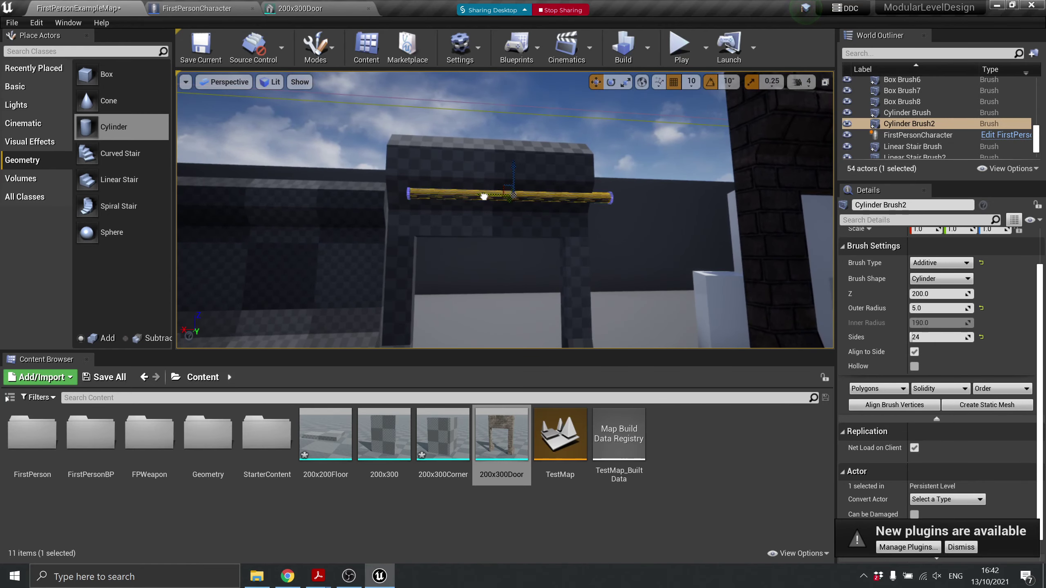
scroll(561, 155, "up", 5)
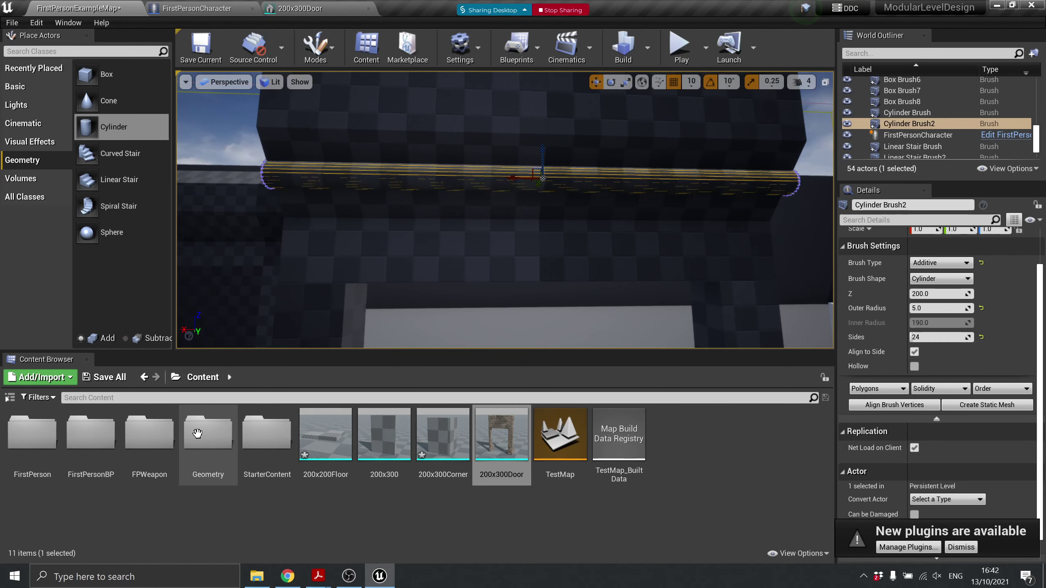
Open the StarterContent Materials folder and try to apply M_ColorGrid_LowSpec to the cylinder brush on the lintel
left_click(247, 438)
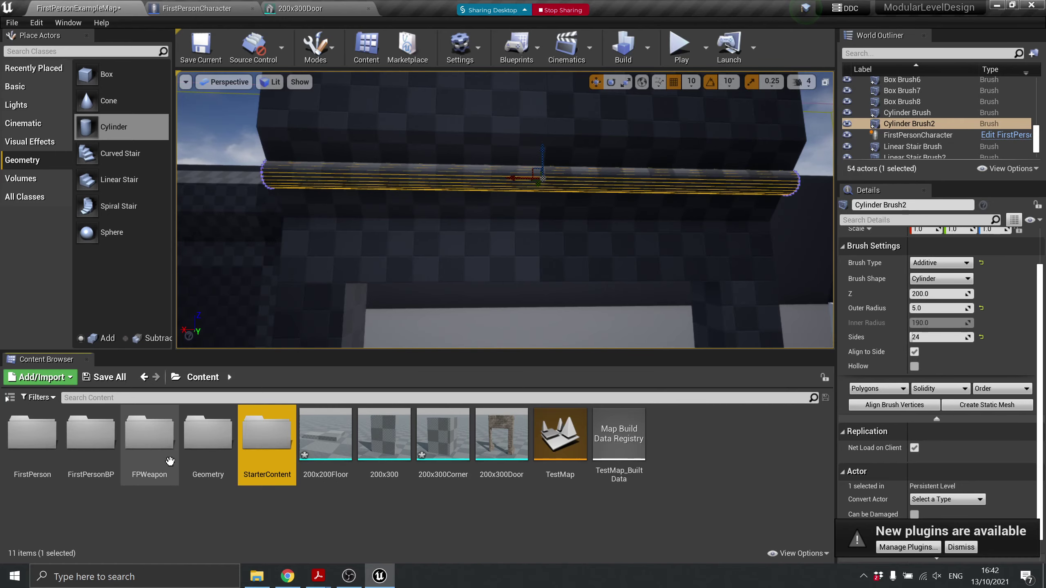
double_click(249, 436)
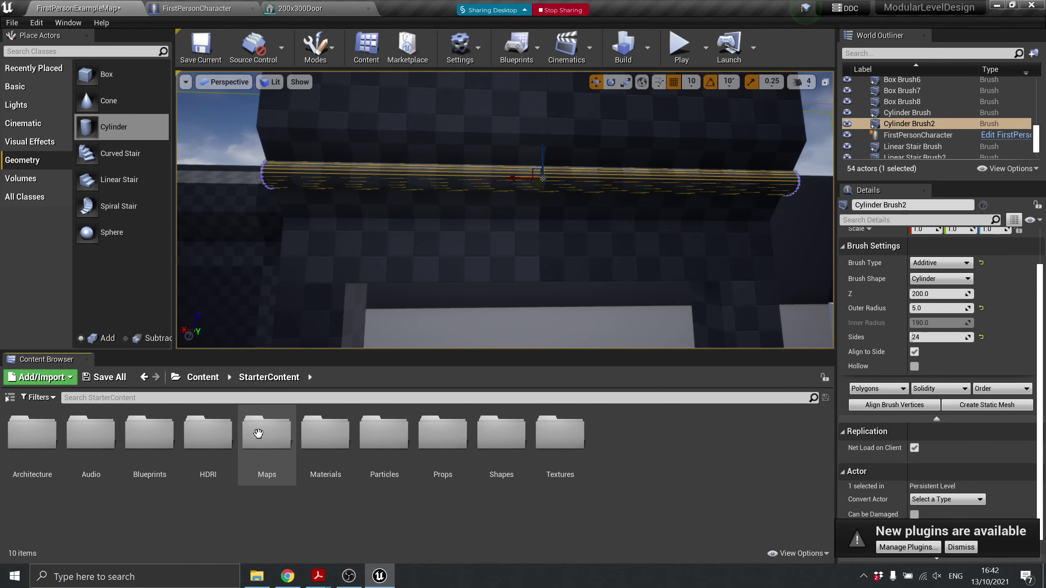
double_click(329, 435)
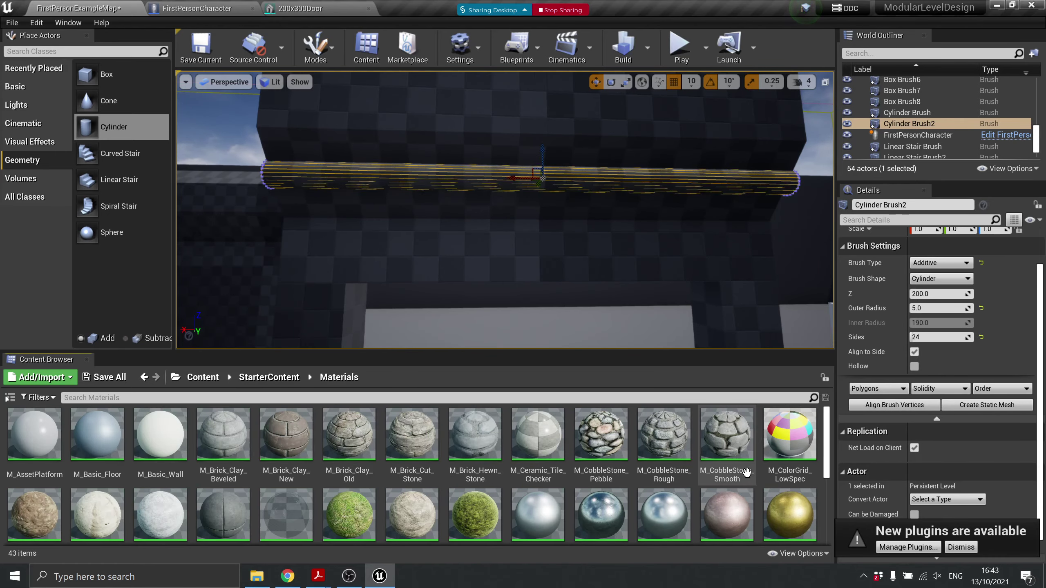
left_click_drag(790, 434, 634, 127)
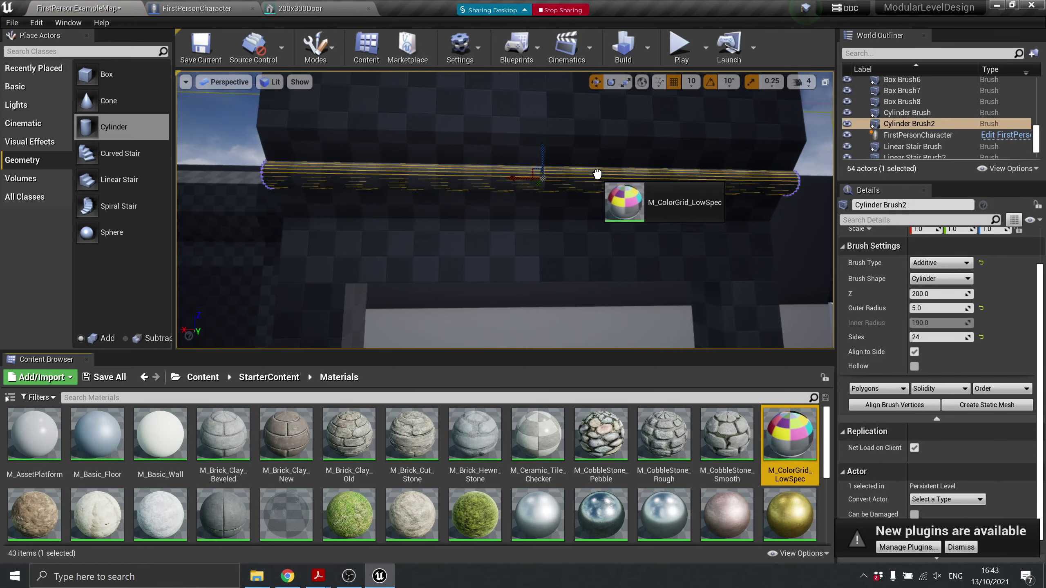
mouse_move(802, 453)
left_mouse_down()
mouse_move(614, 116)
mouse_move(621, 170)
left_mouse_up()
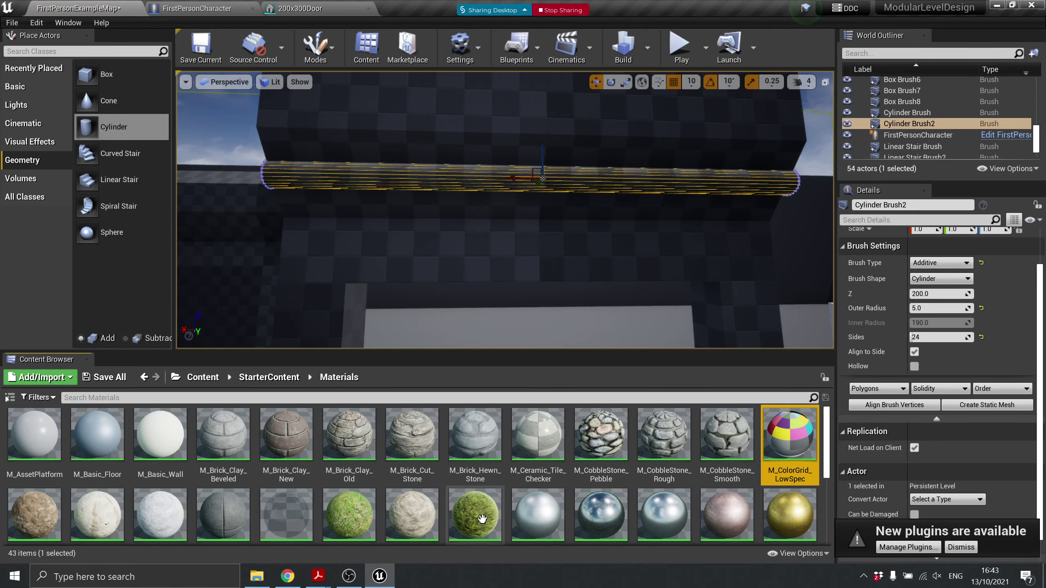
Apply the M_Tech_Hex_Tile_Pulse material to a face of the cylinder brush on the door lintel
scroll(480, 520, "down", 3)
mouse_move(526, 484)
left_mouse_down()
mouse_move(536, 155)
mouse_move(534, 178)
left_mouse_up()
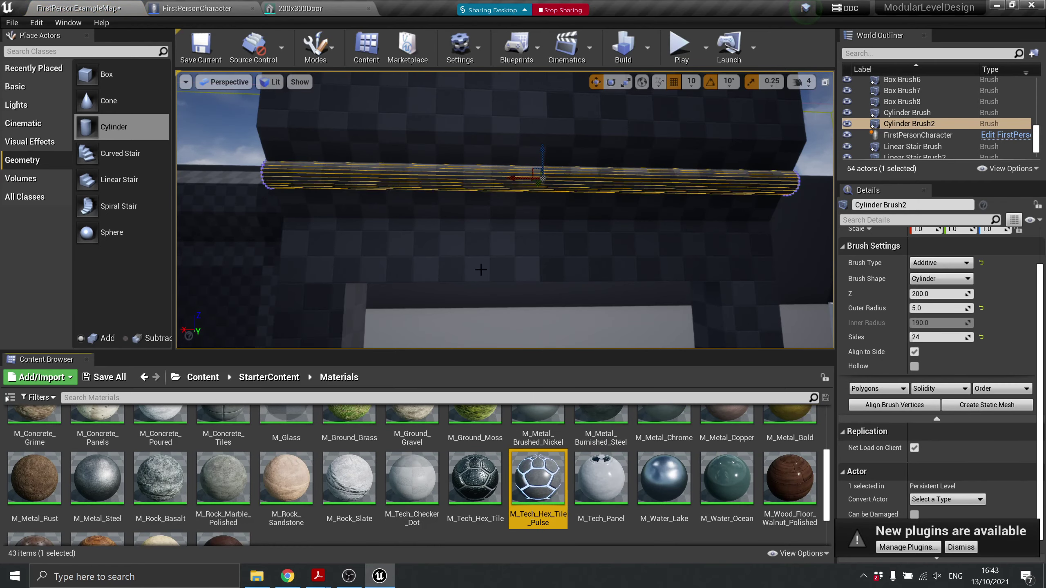
scroll(874, 384, "up", 2)
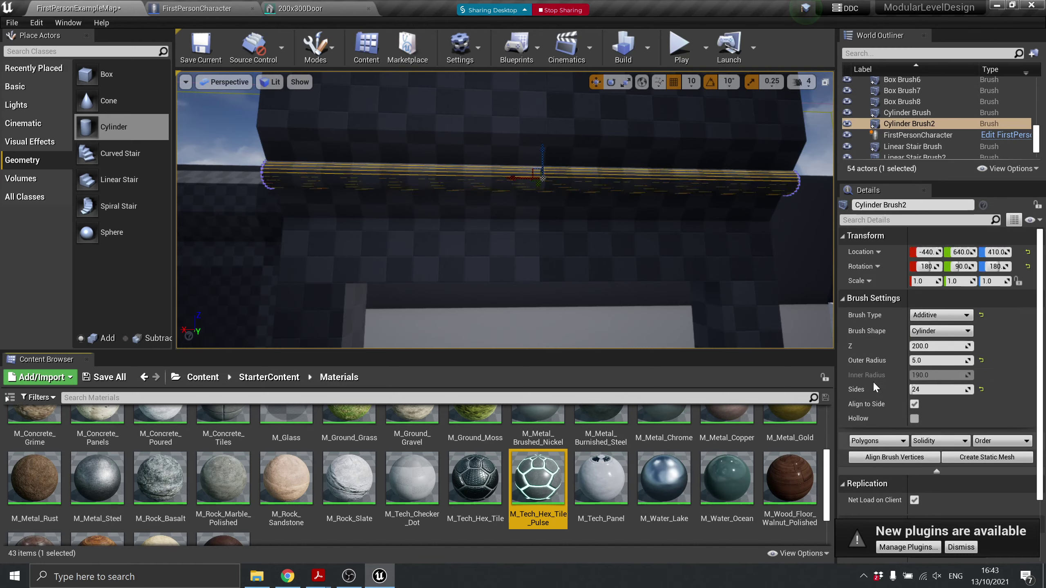
scroll(876, 363, "down", 3)
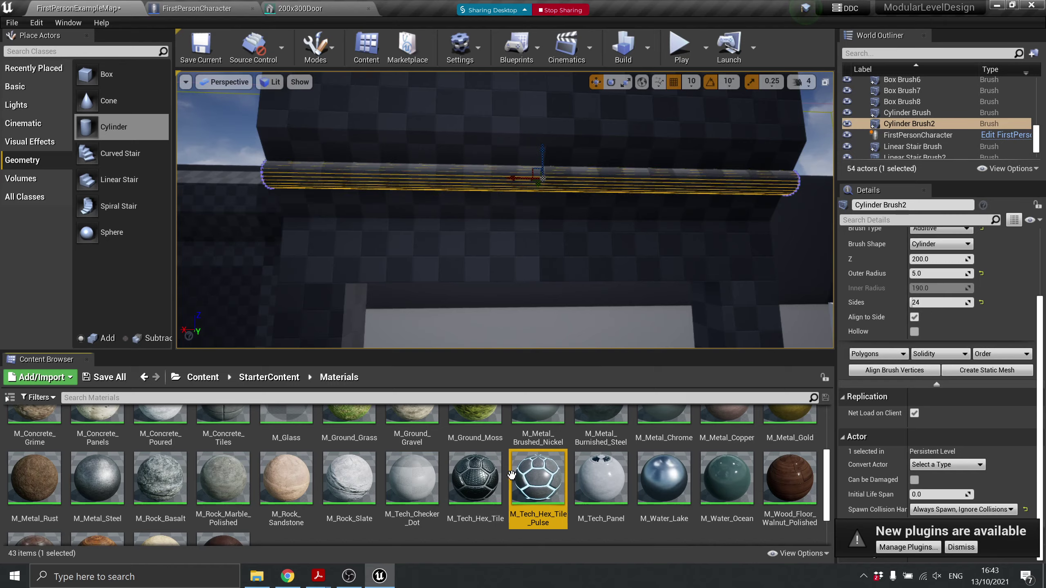
left_click_drag(538, 479, 933, 277)
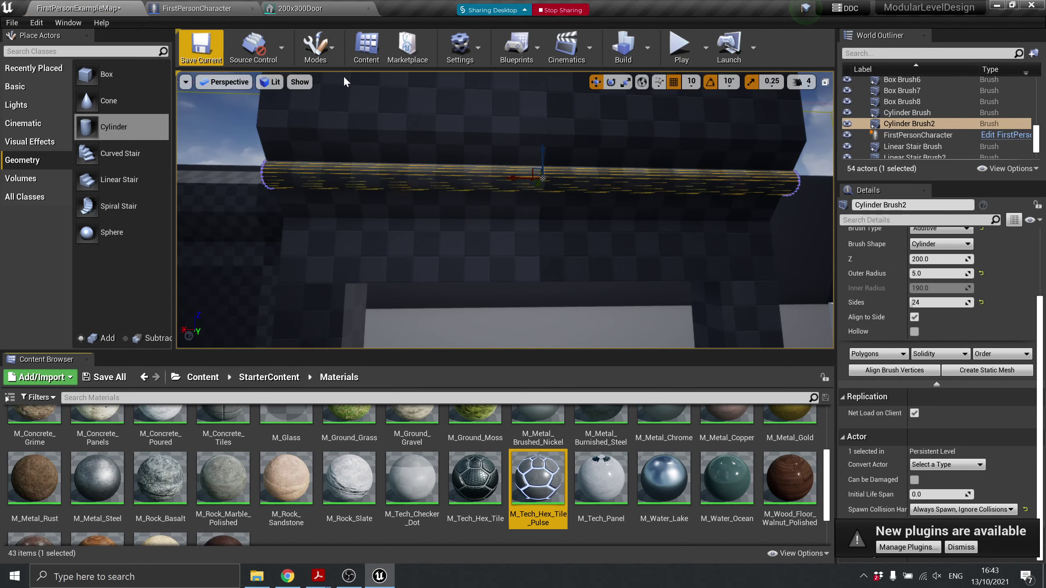
left_click(811, 121)
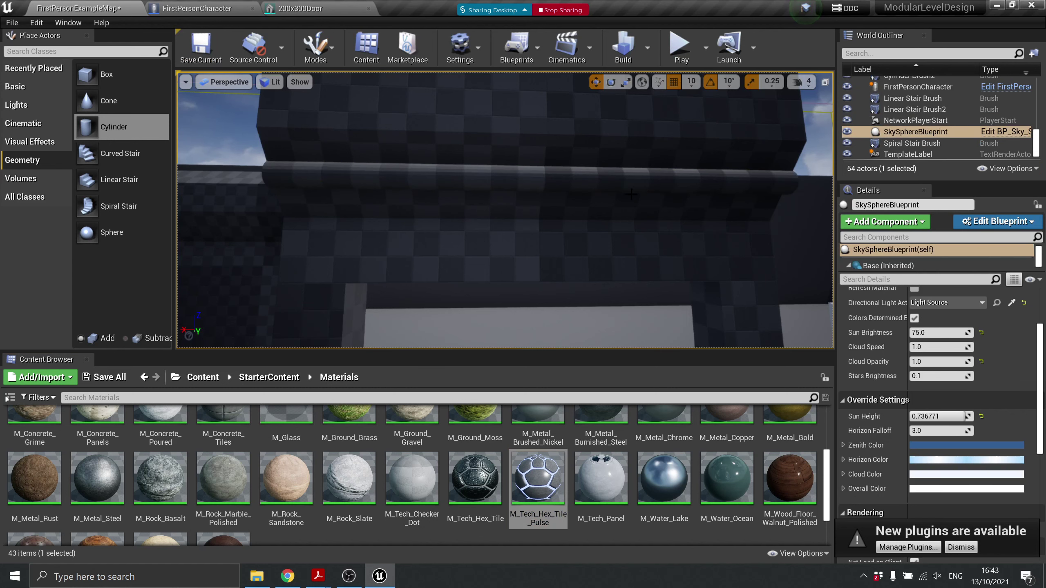
left_click_drag(537, 479, 592, 178)
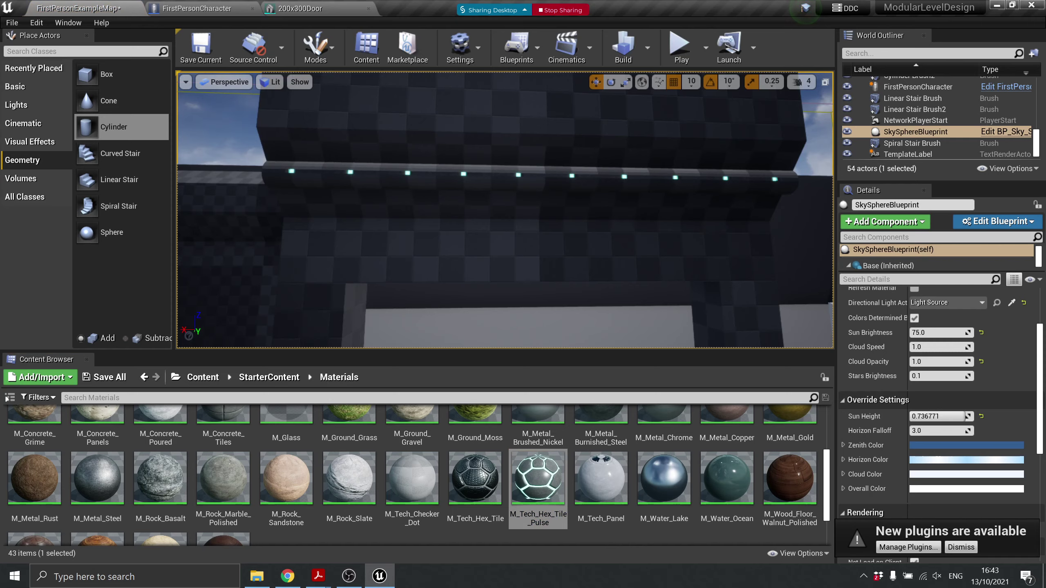
Select the lintel cylinder and extend the selection to all brushes in the level
left_click(634, 183)
right_click(632, 181)
mouse_move(753, 355)
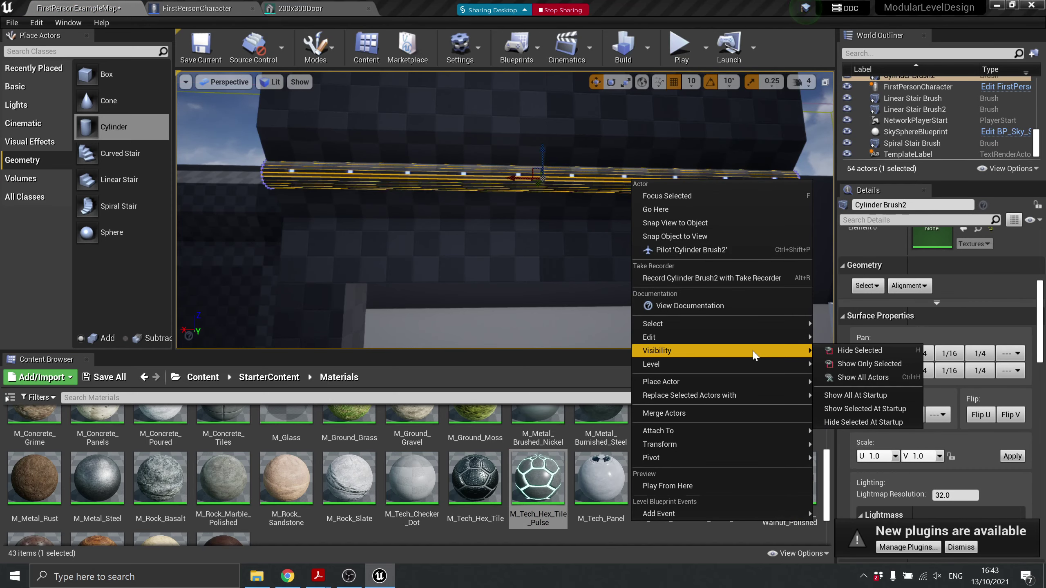
mouse_move(760, 458)
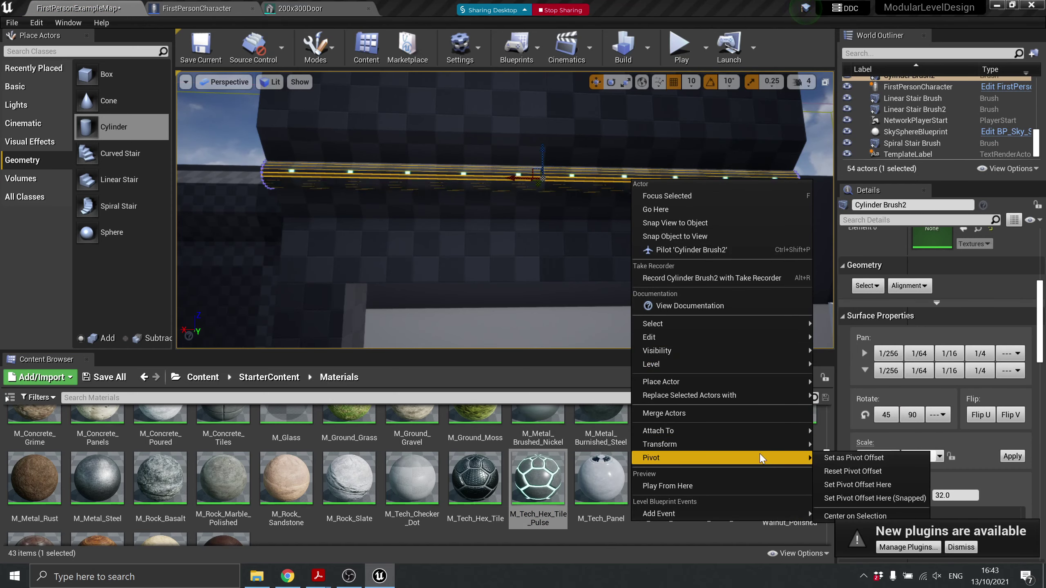
mouse_move(799, 325)
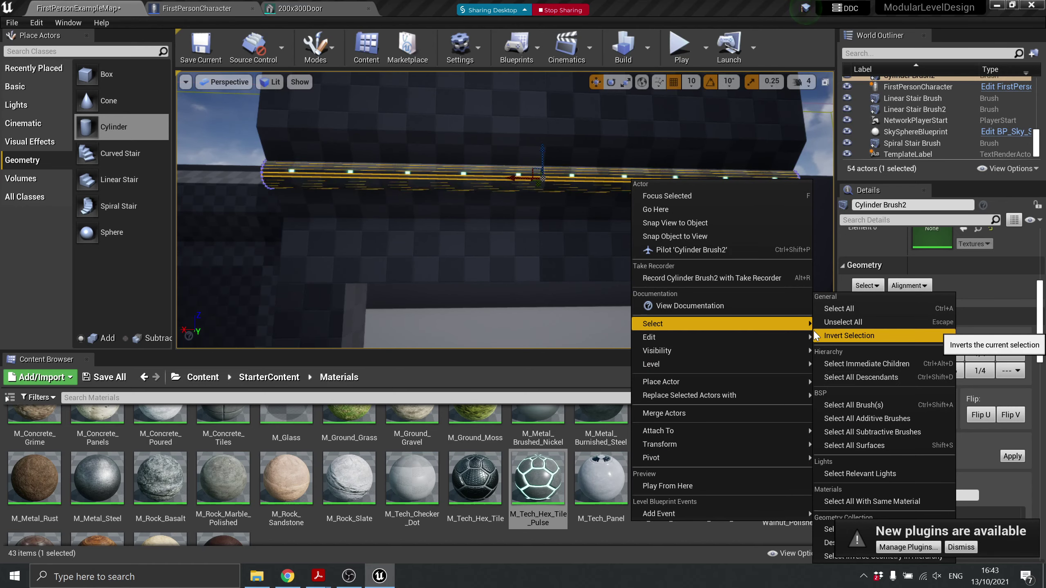
left_click(858, 405)
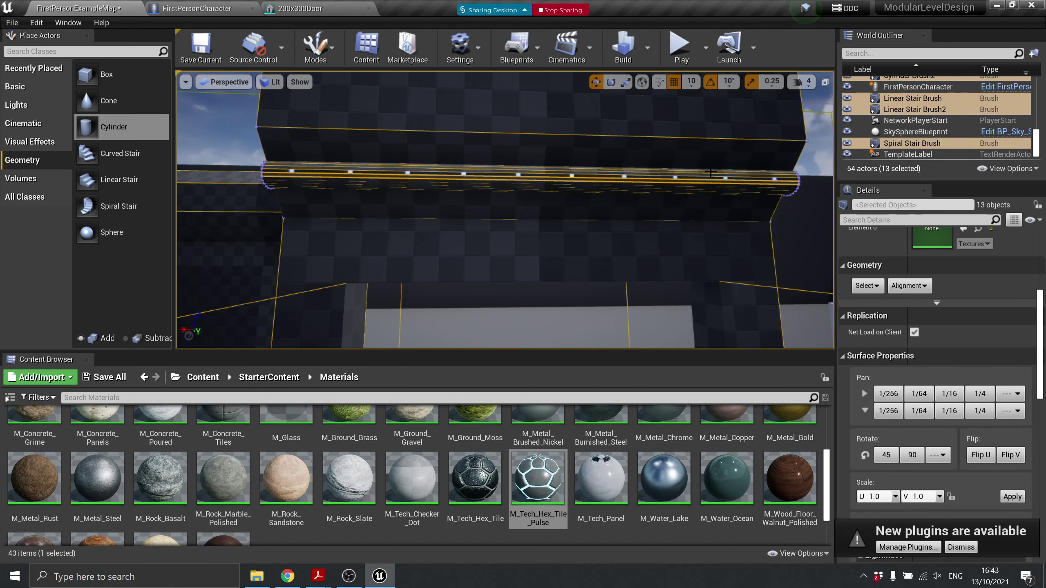
Reselect only the lintel cylinder brush and dismiss the new plugins notification
left_click(703, 182)
right_click(703, 182)
mouse_move(783, 399)
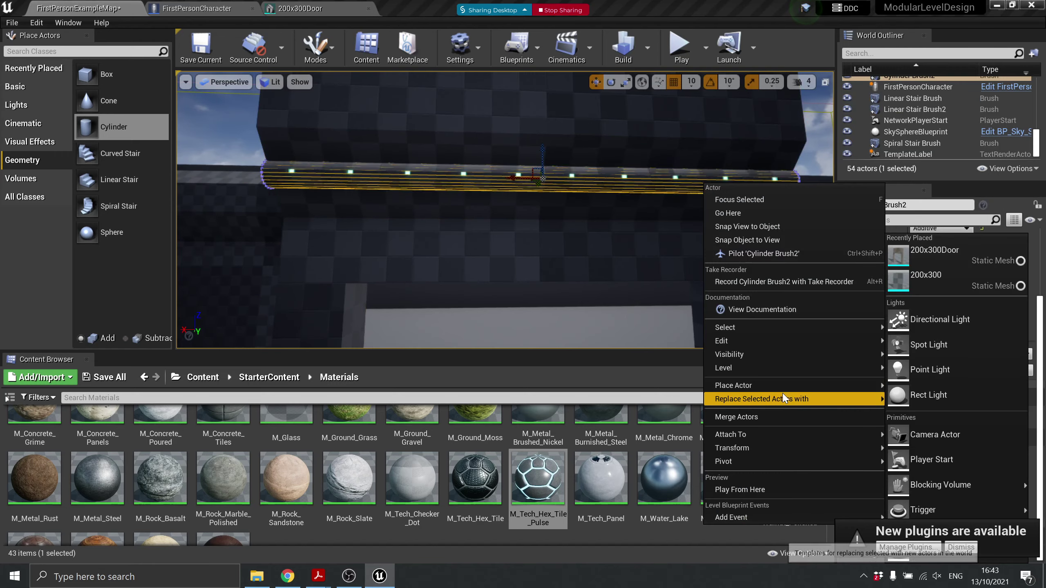
mouse_move(842, 330)
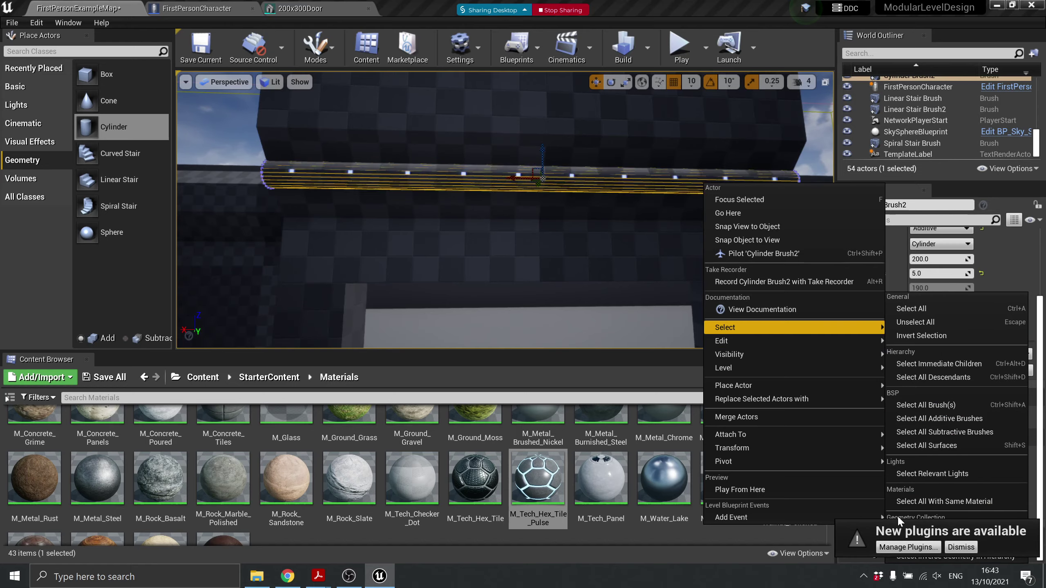
left_click(956, 549)
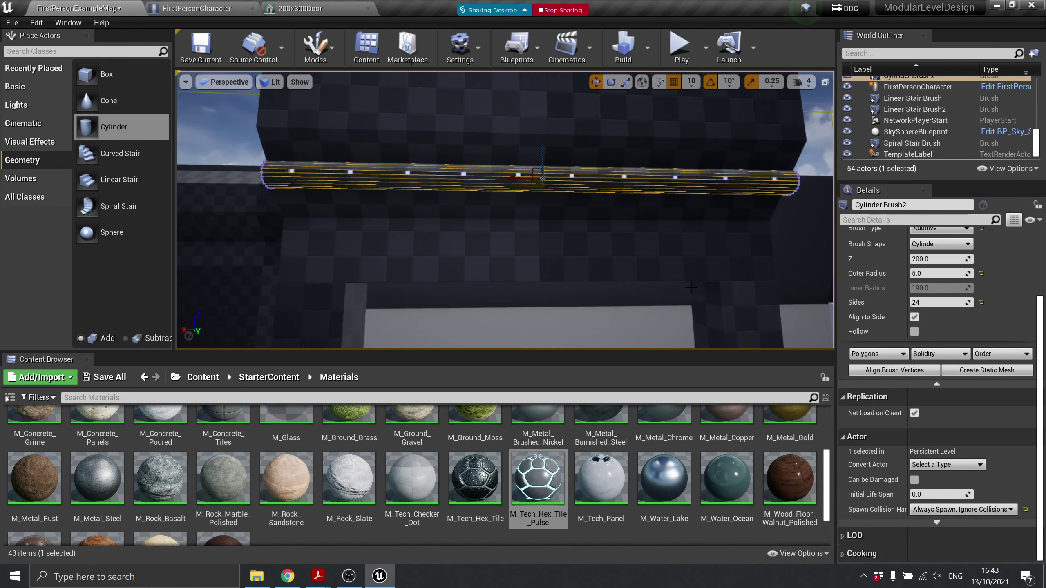
Try to select all geometry in the cylinder brush's hierarchy and apply M_Tech_Hex_Tile_Pulse to it
right_click(681, 180)
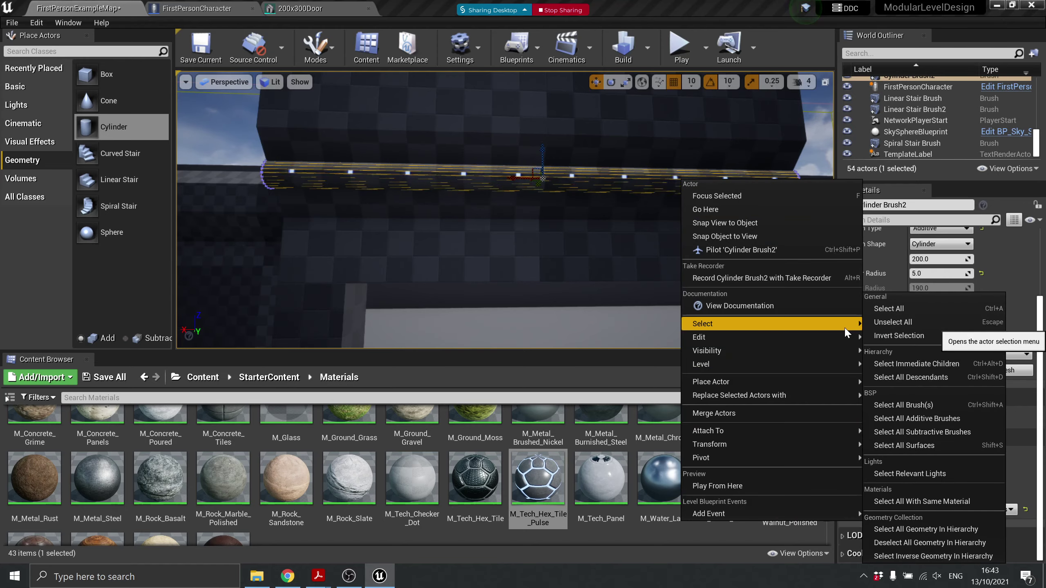
left_click(922, 528)
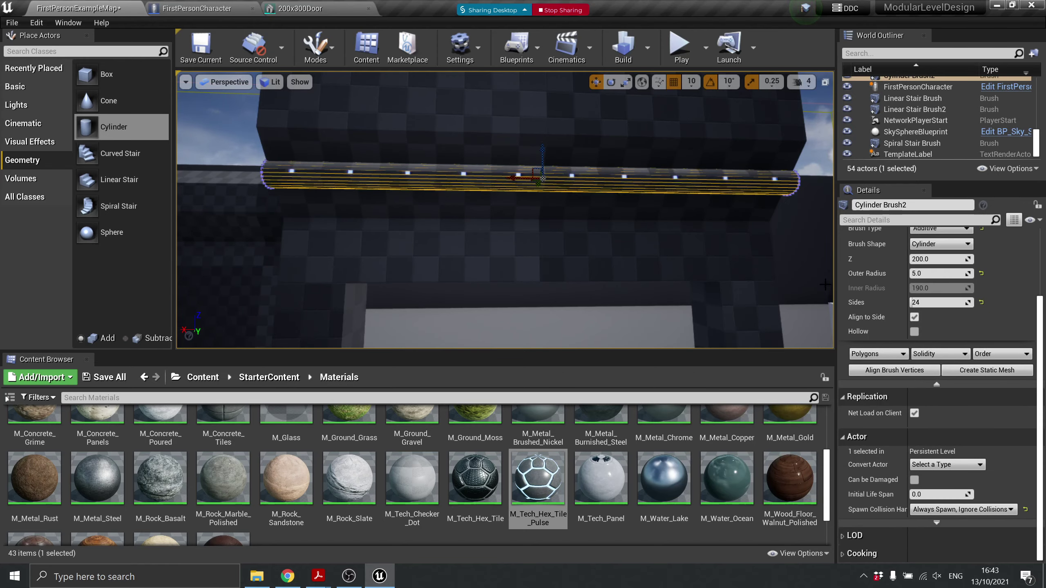
mouse_move(537, 480)
left_mouse_down()
mouse_move(856, 378)
mouse_move(488, 171)
left_mouse_up()
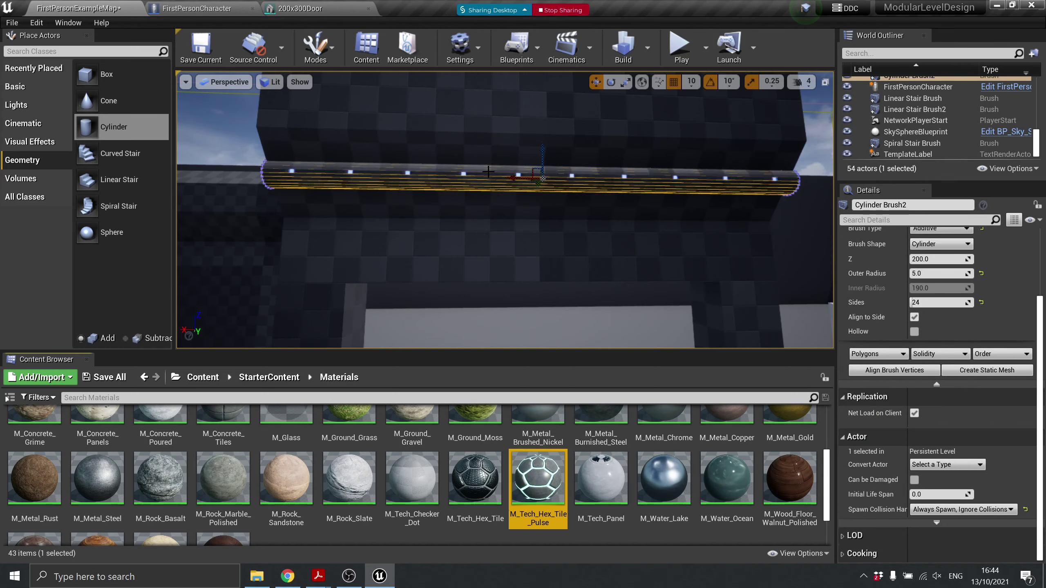
left_click_drag(537, 481, 483, 187)
right_click(483, 187)
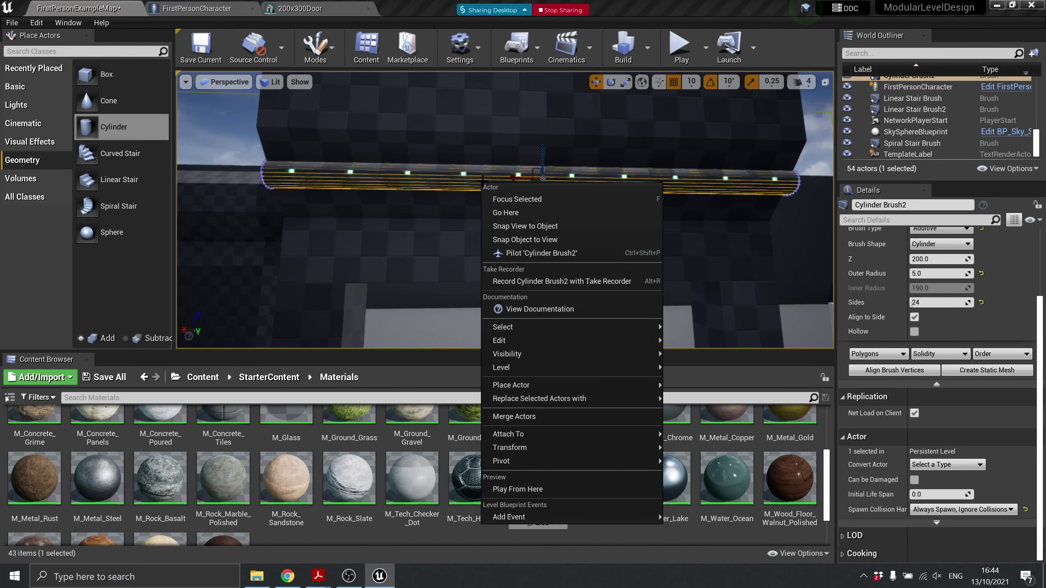
left_click(408, 156)
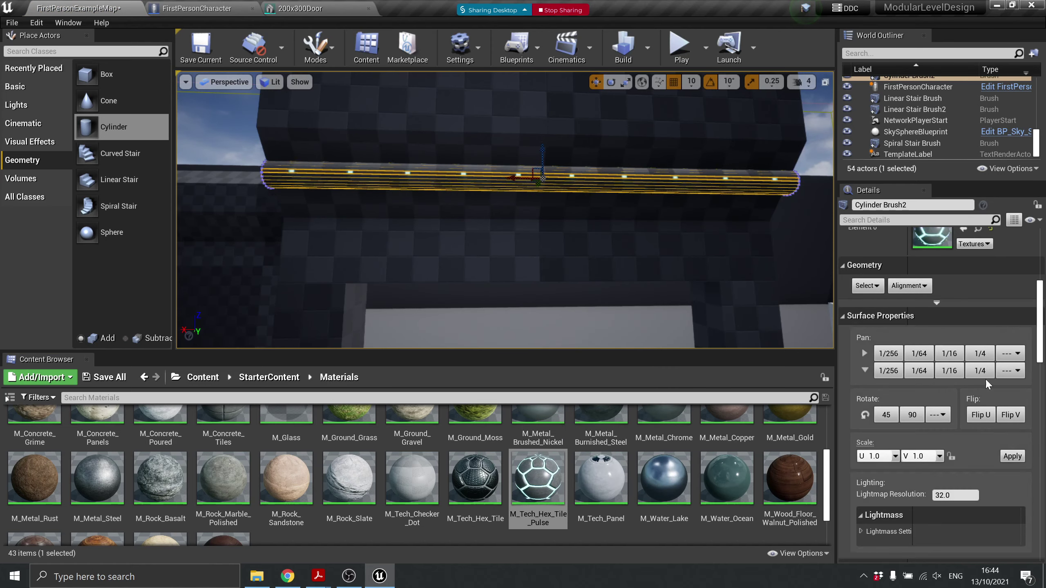
scroll(959, 317, "down", 3)
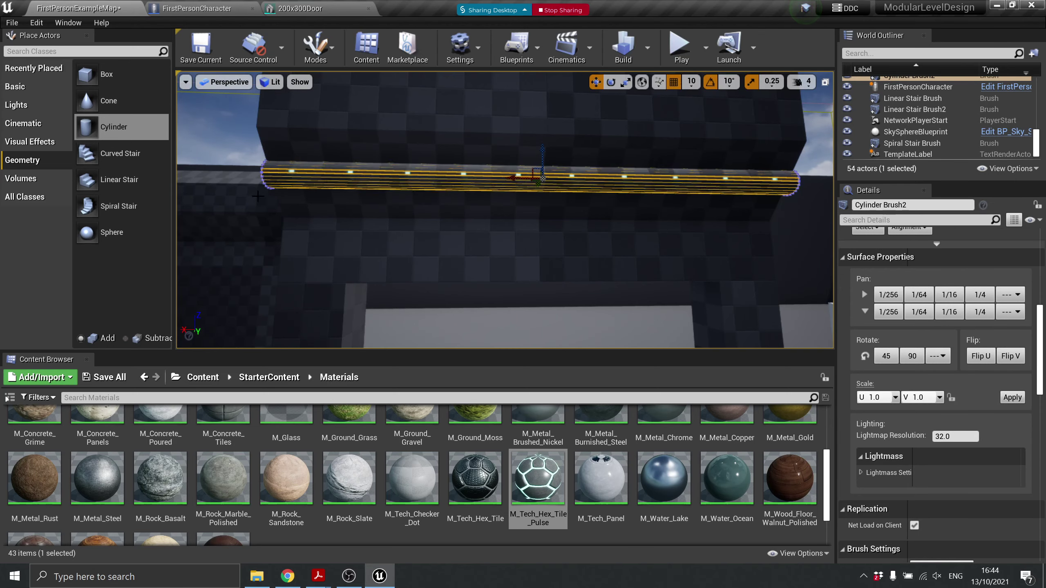
left_click(315, 45)
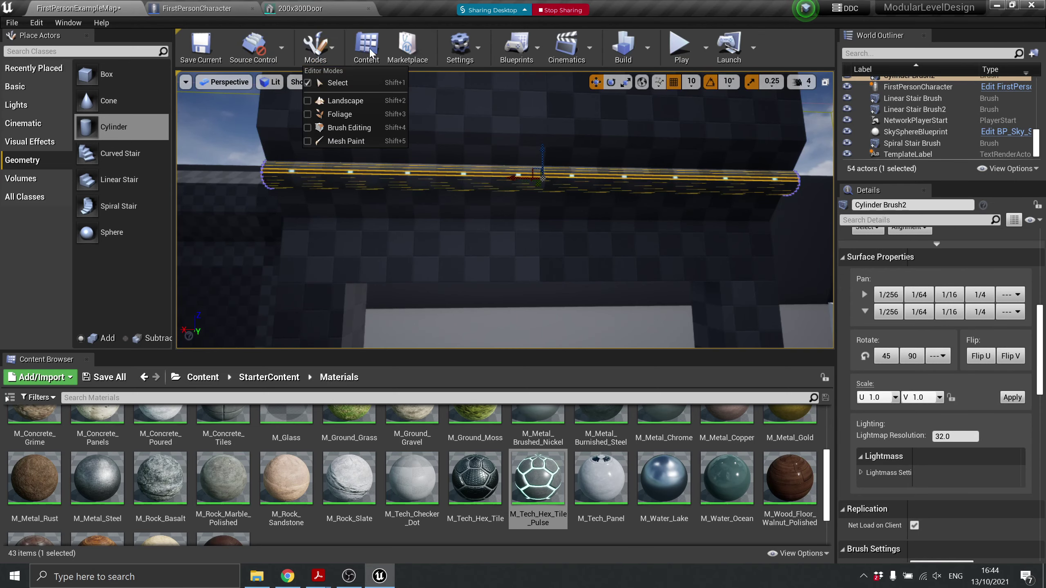
left_click(354, 83)
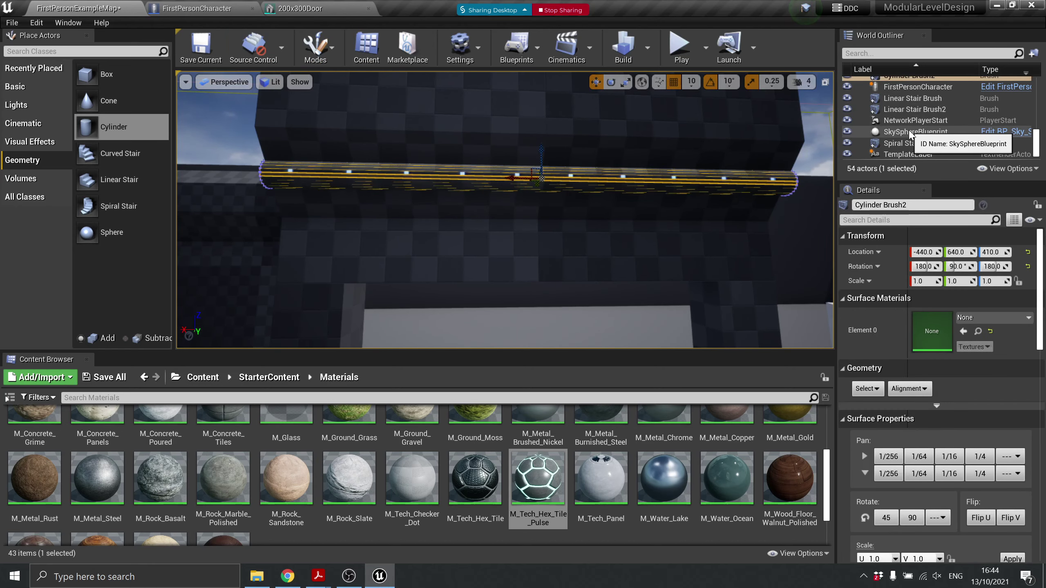
Select the door lintel's cylinder brush (Cylinder Brush2) and try to assign M_Tech_Hex_Tile_Pulse to it through its details
scroll(918, 115, "up", 3)
left_click(918, 124)
left_click(919, 134)
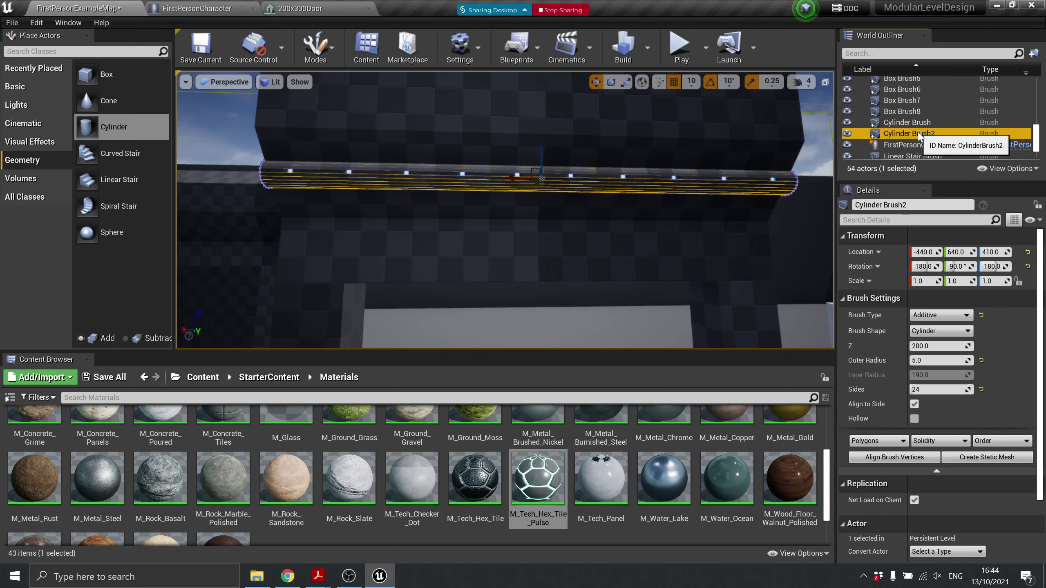
left_click(527, 475)
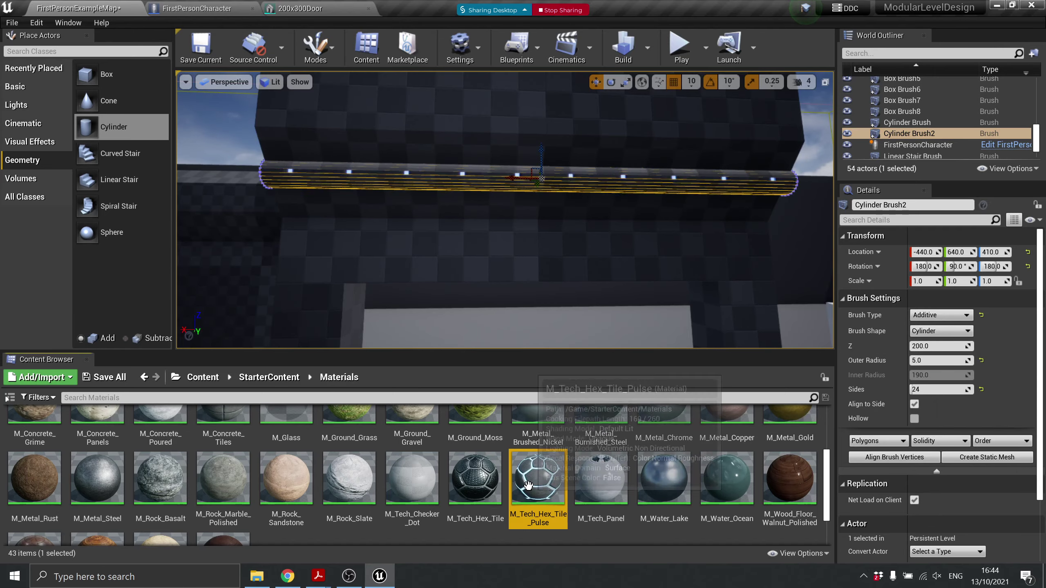
mouse_move(528, 487)
left_mouse_down()
mouse_move(826, 138)
mouse_move(882, 303)
mouse_move(890, 244)
mouse_move(875, 331)
mouse_move(886, 493)
left_mouse_up()
scroll(886, 492, "down", 3)
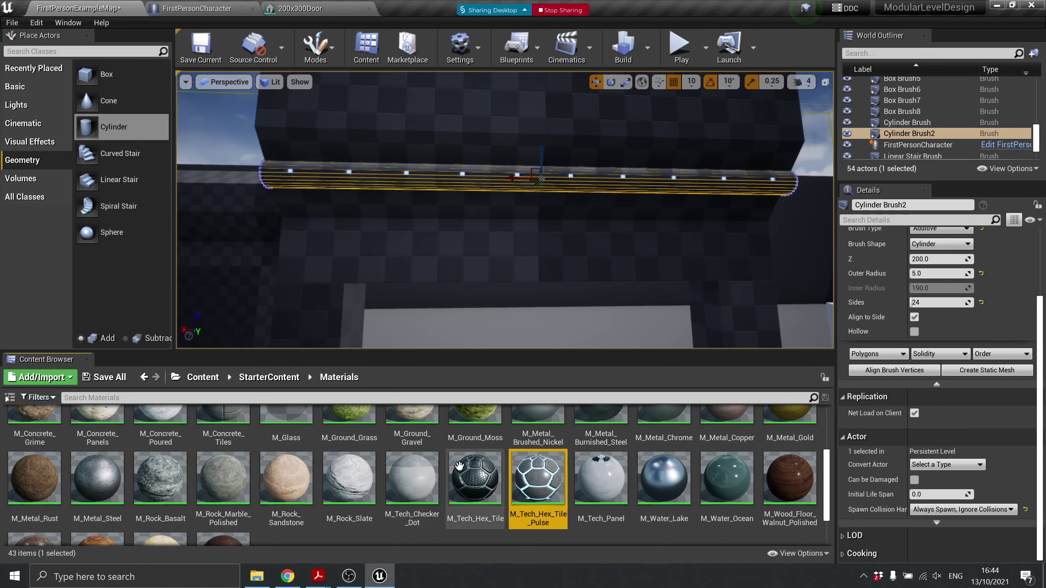
right_click(536, 482)
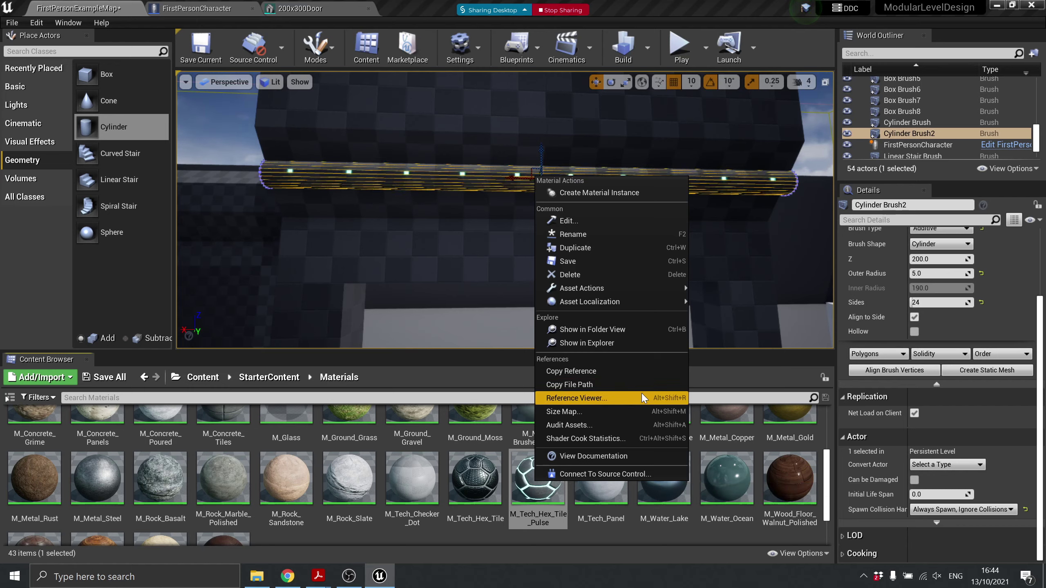
left_click(477, 390)
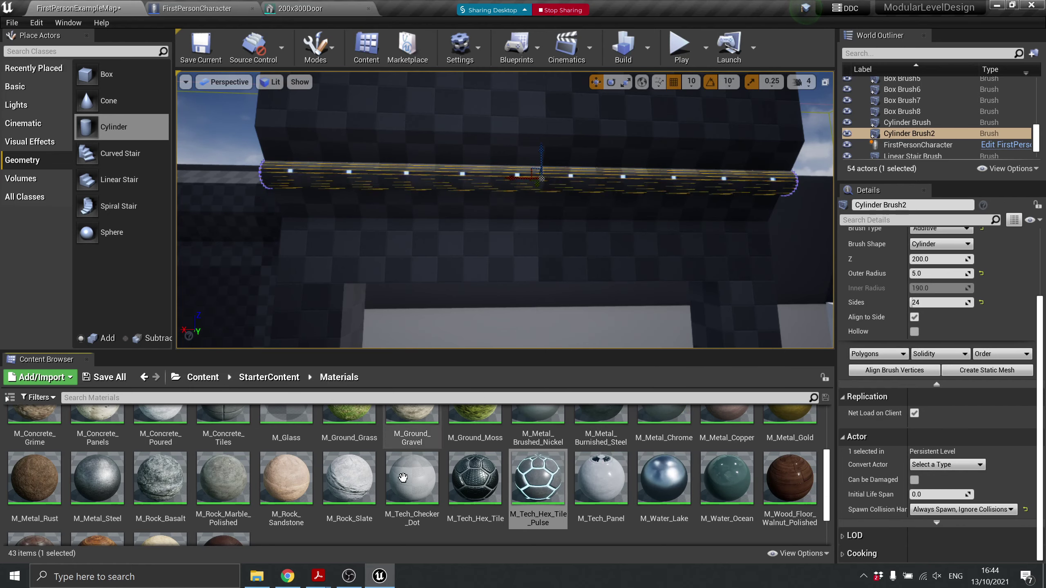
scroll(403, 474, "down", 1)
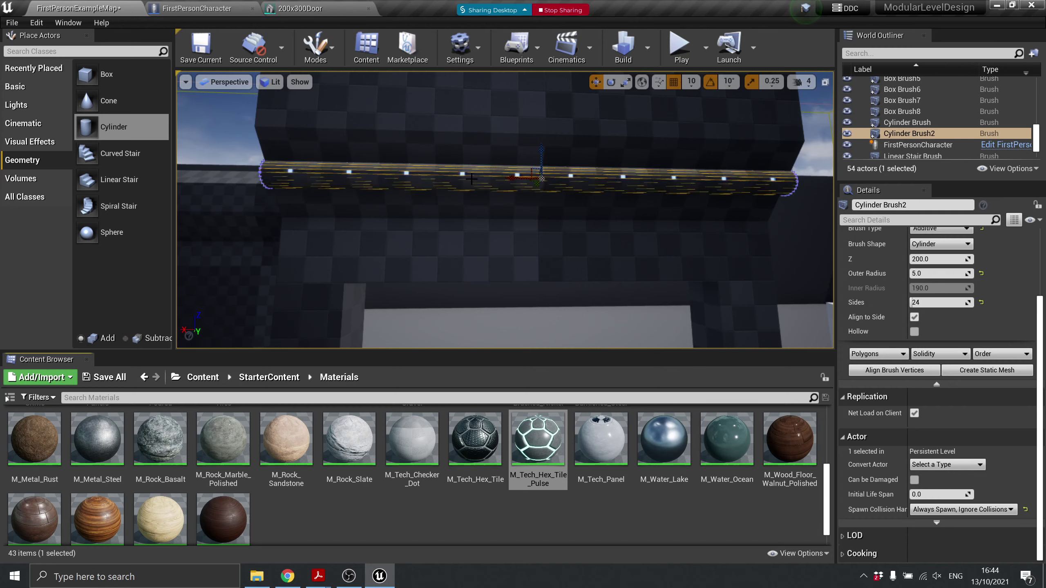
left_click(396, 234)
right_click(396, 238)
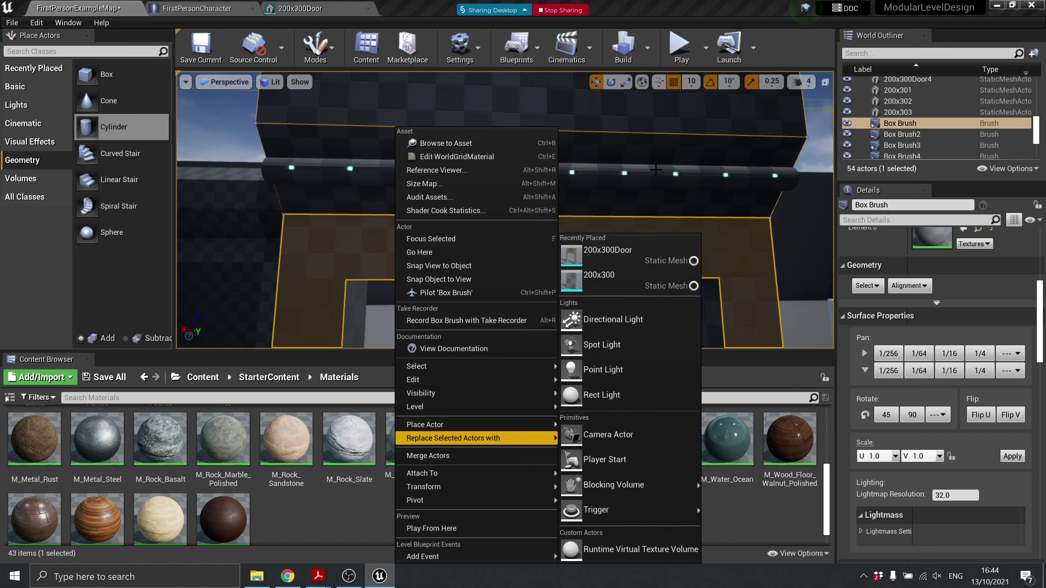
left_click(474, 438)
Place a new additive cylinder brush in the level, using the selected M_Tech_Hex_Tile_Pulse material for its surfaces
left_click_drag(118, 136, 264, 244)
scroll(264, 244, "down", 5)
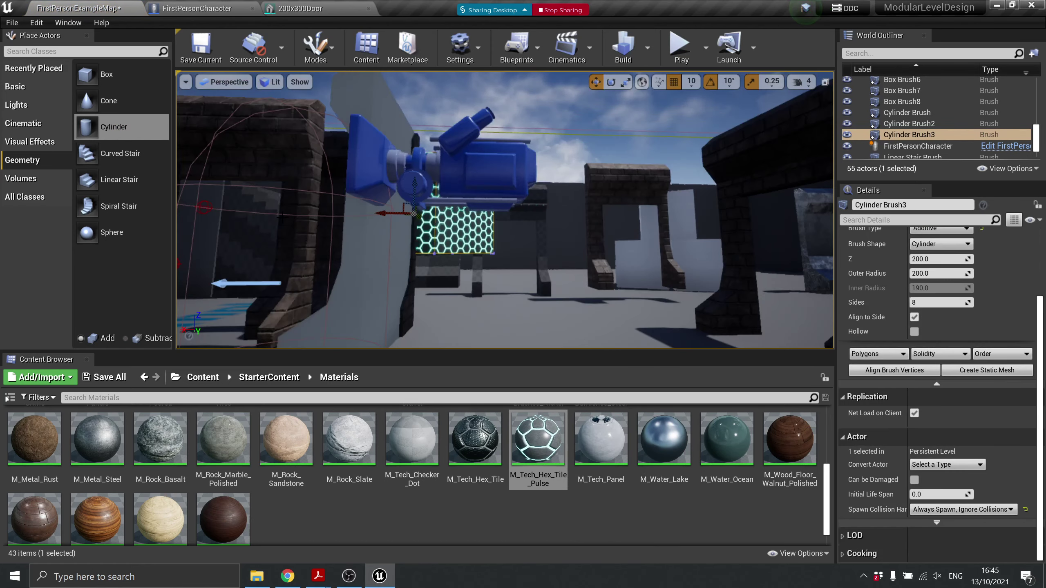
scroll(470, 211, "up", 5)
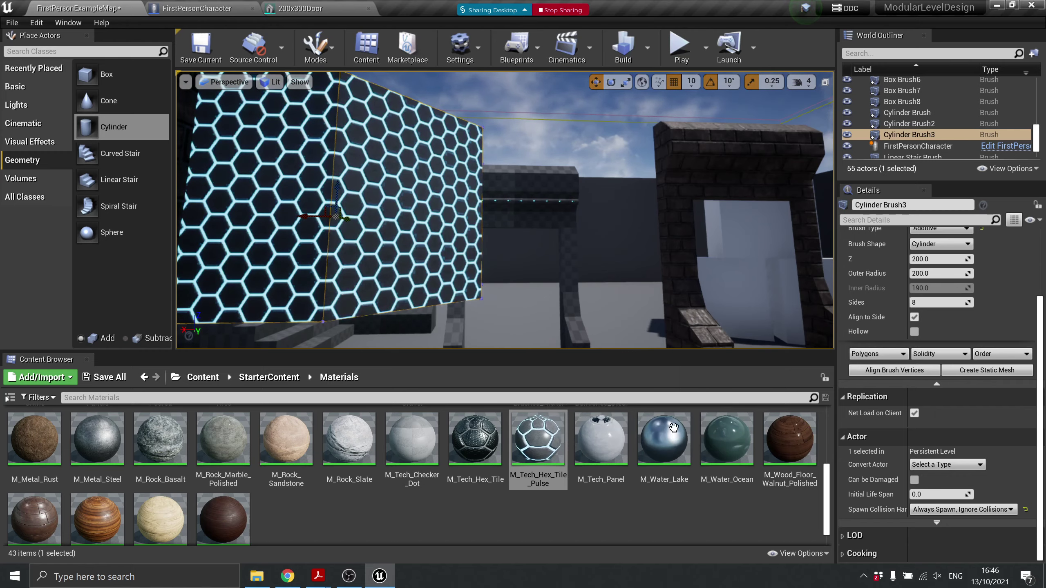
Apply the M_Tech_Panel material to the brick door mesh and to the upper front face of the brush doorway's lintel
left_click_drag(620, 454, 752, 143)
right_click_drag(752, 144, 560, 206)
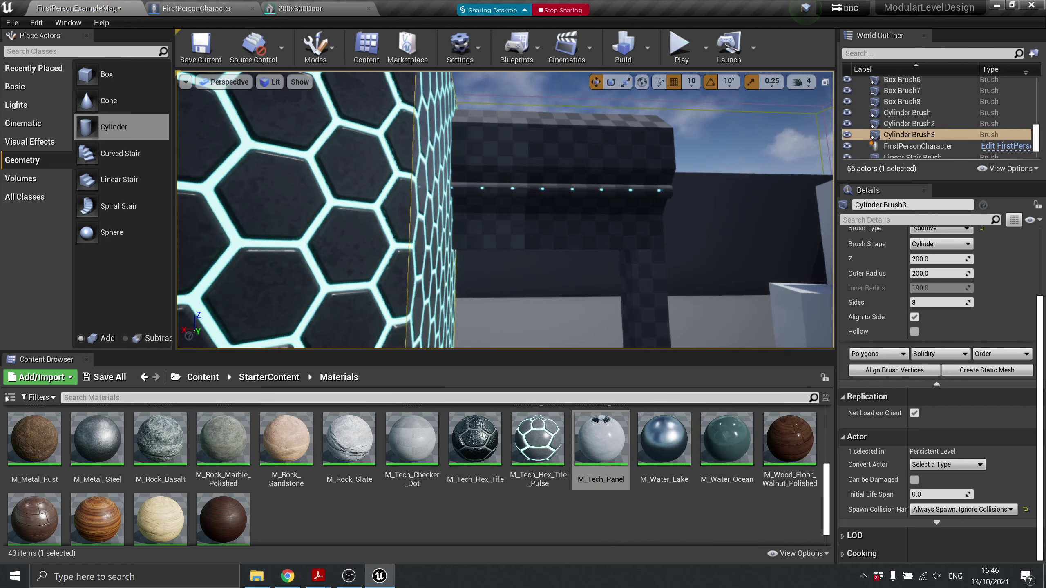
left_click_drag(582, 441, 564, 169)
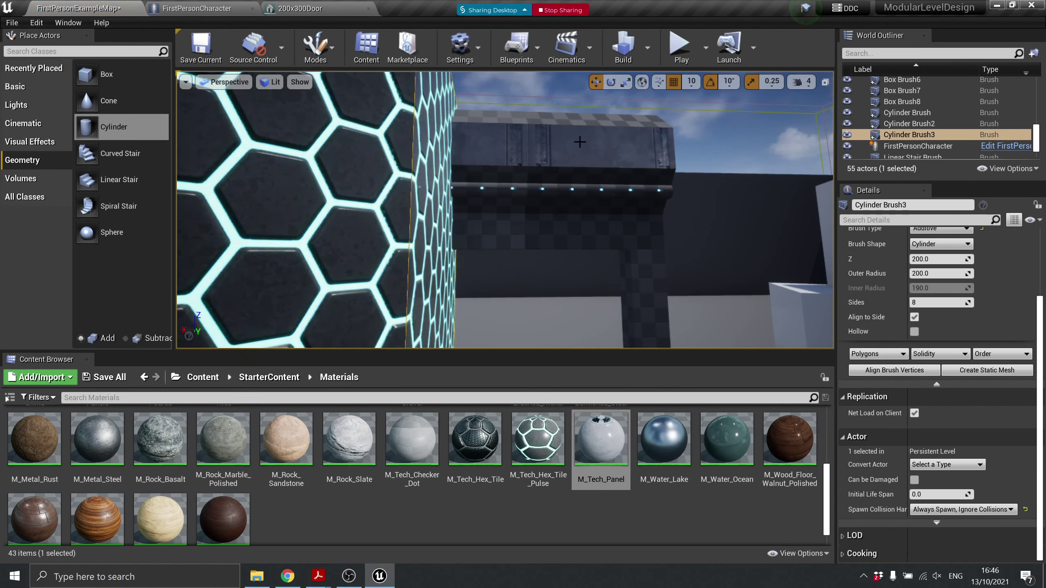
Apply M_Tech_Hex_Tile_Pulse to the brush doorway's front frame face and M_Tech_Panel to the lower part of its leg
left_click_drag(537, 439, 530, 232)
key("f")
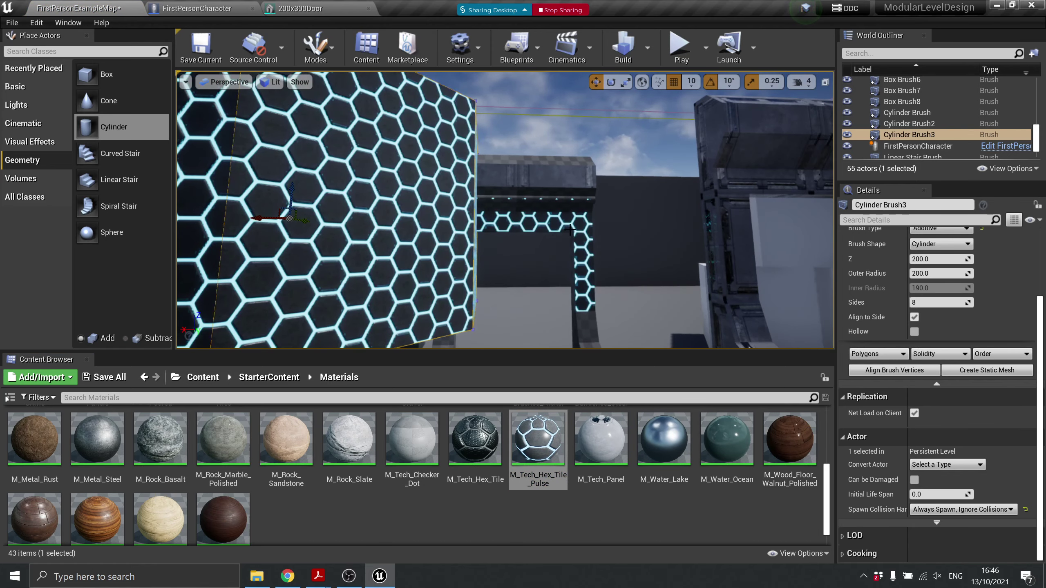
left_click_drag(601, 439, 581, 324)
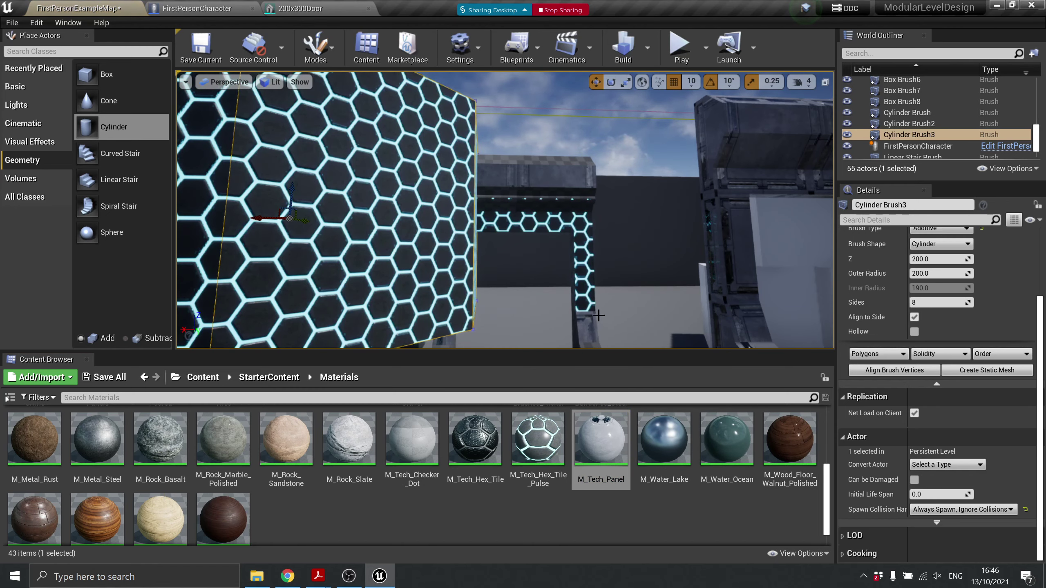
scroll(567, 325, "down", 3)
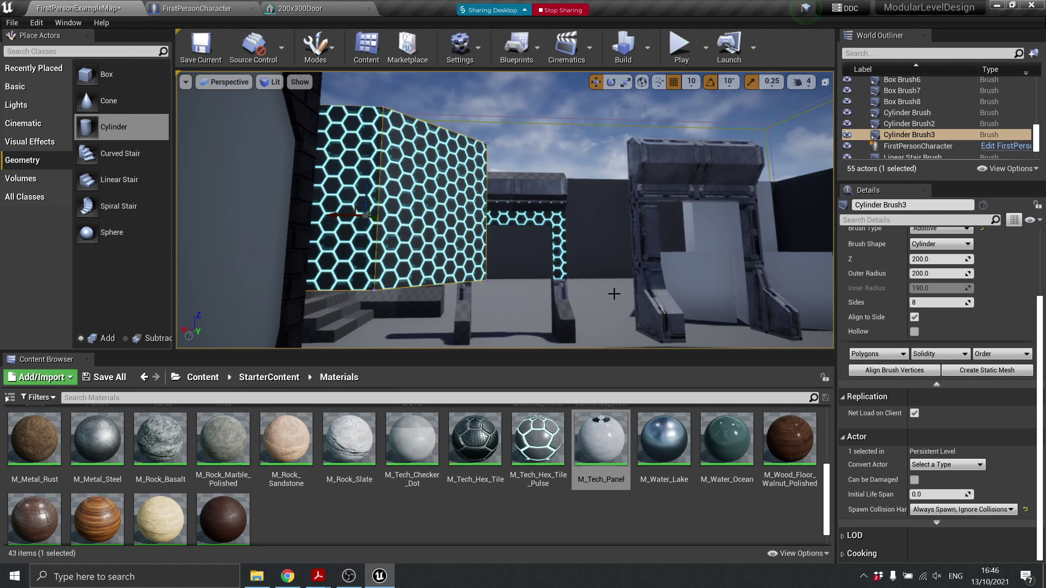